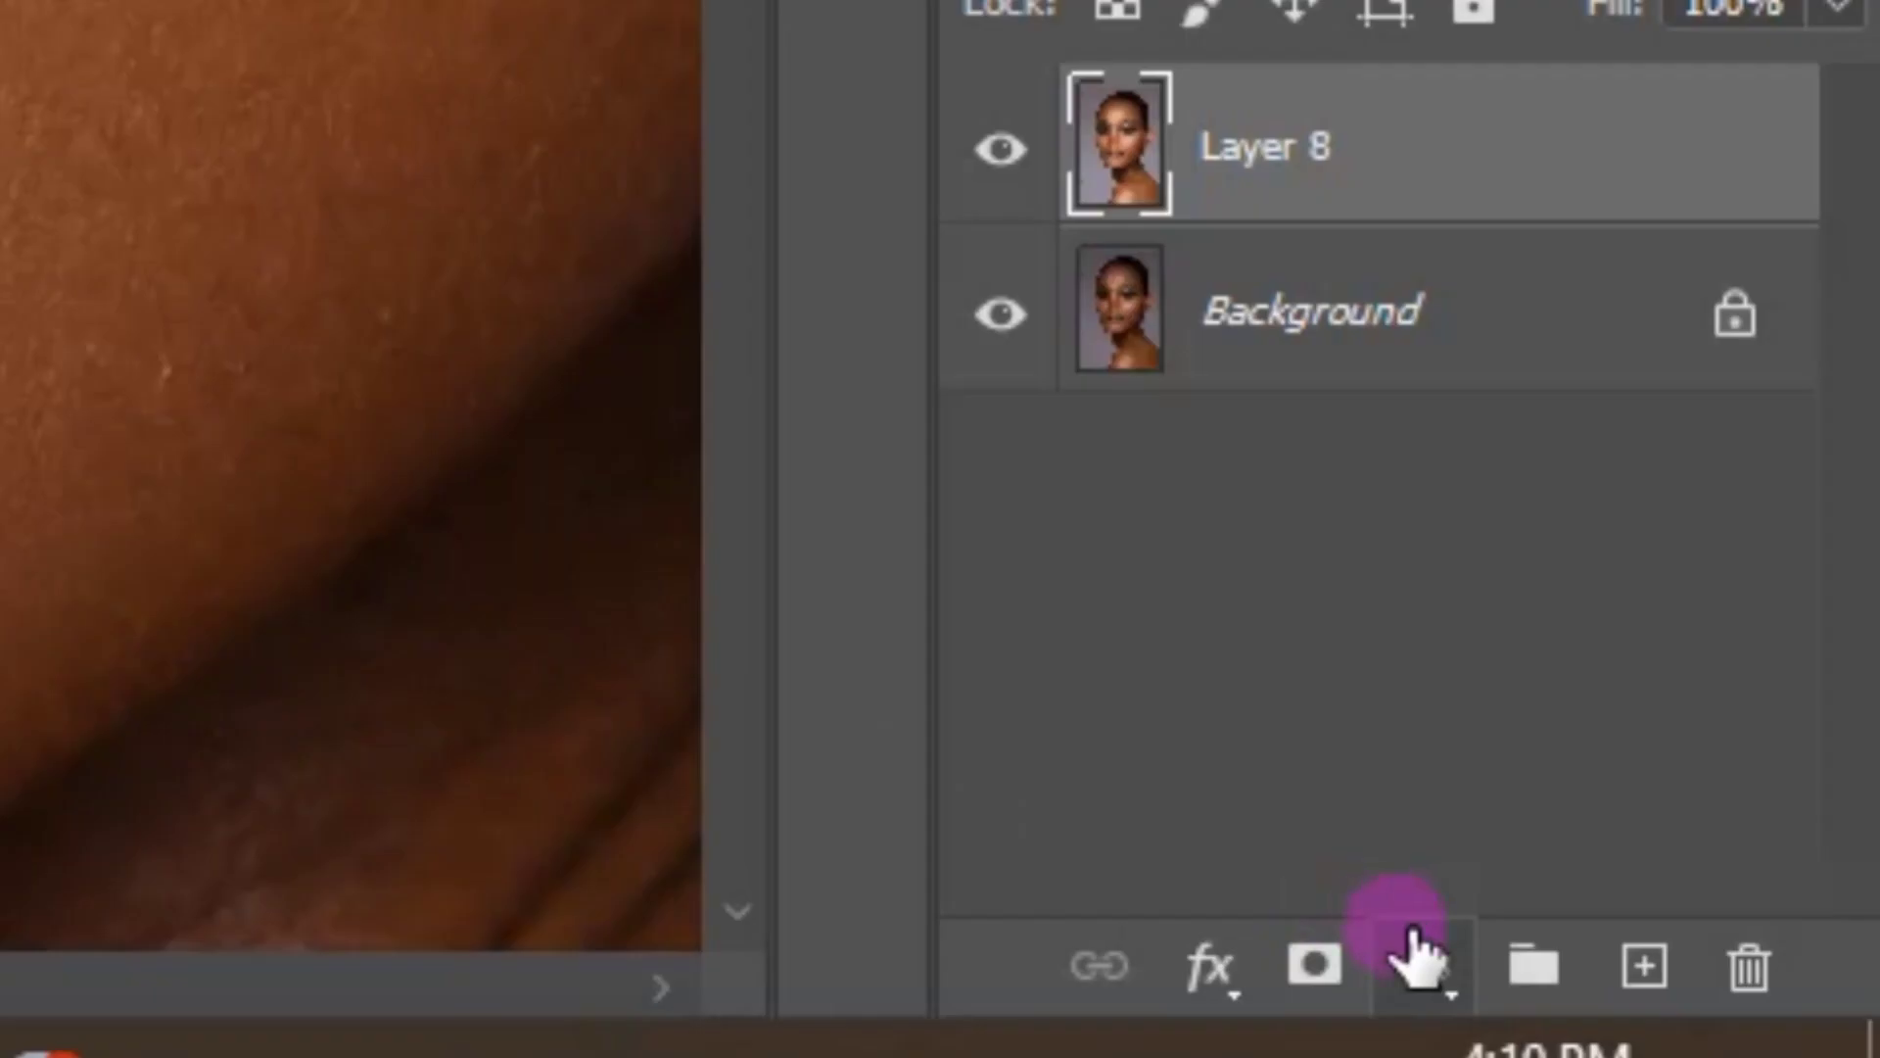
# Add a pure red (ff0000) Solid Color fill layer, Color Fill 1, above Layer 8
pyautogui.click(1726, 983)
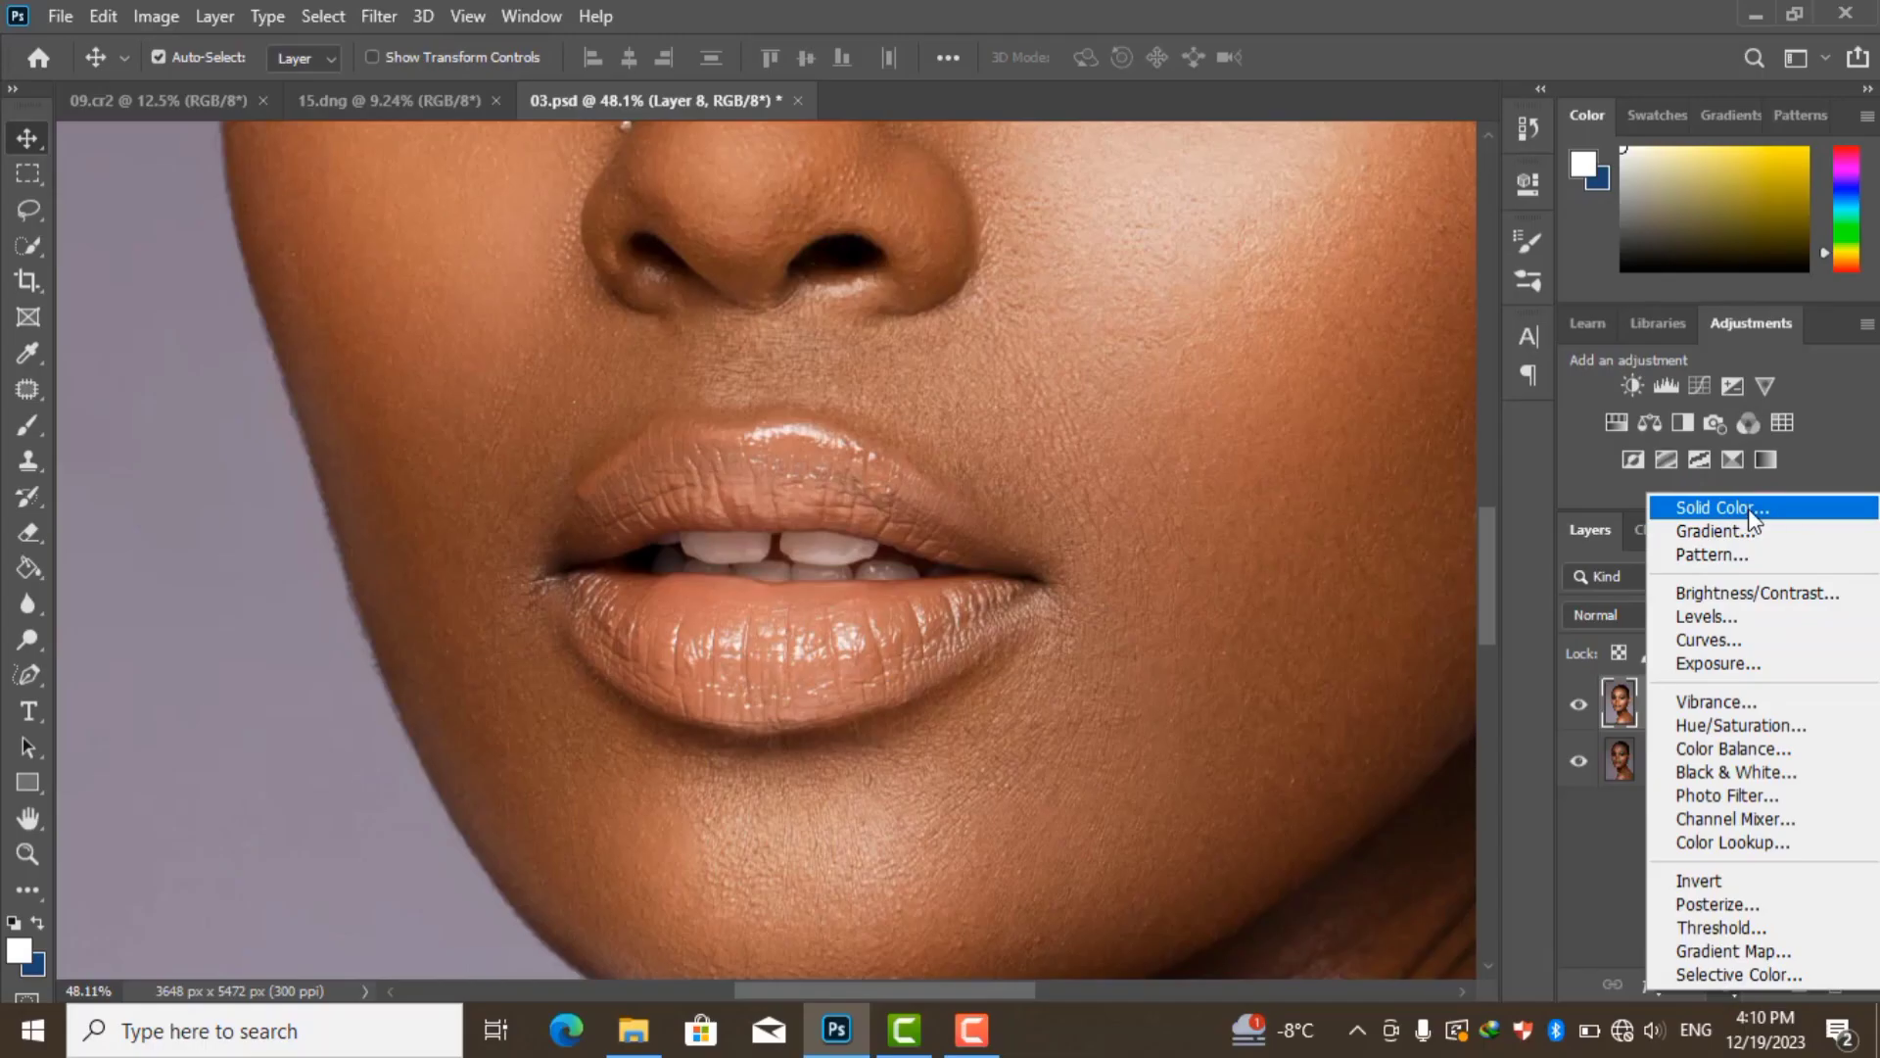
pyautogui.click(1749, 509)
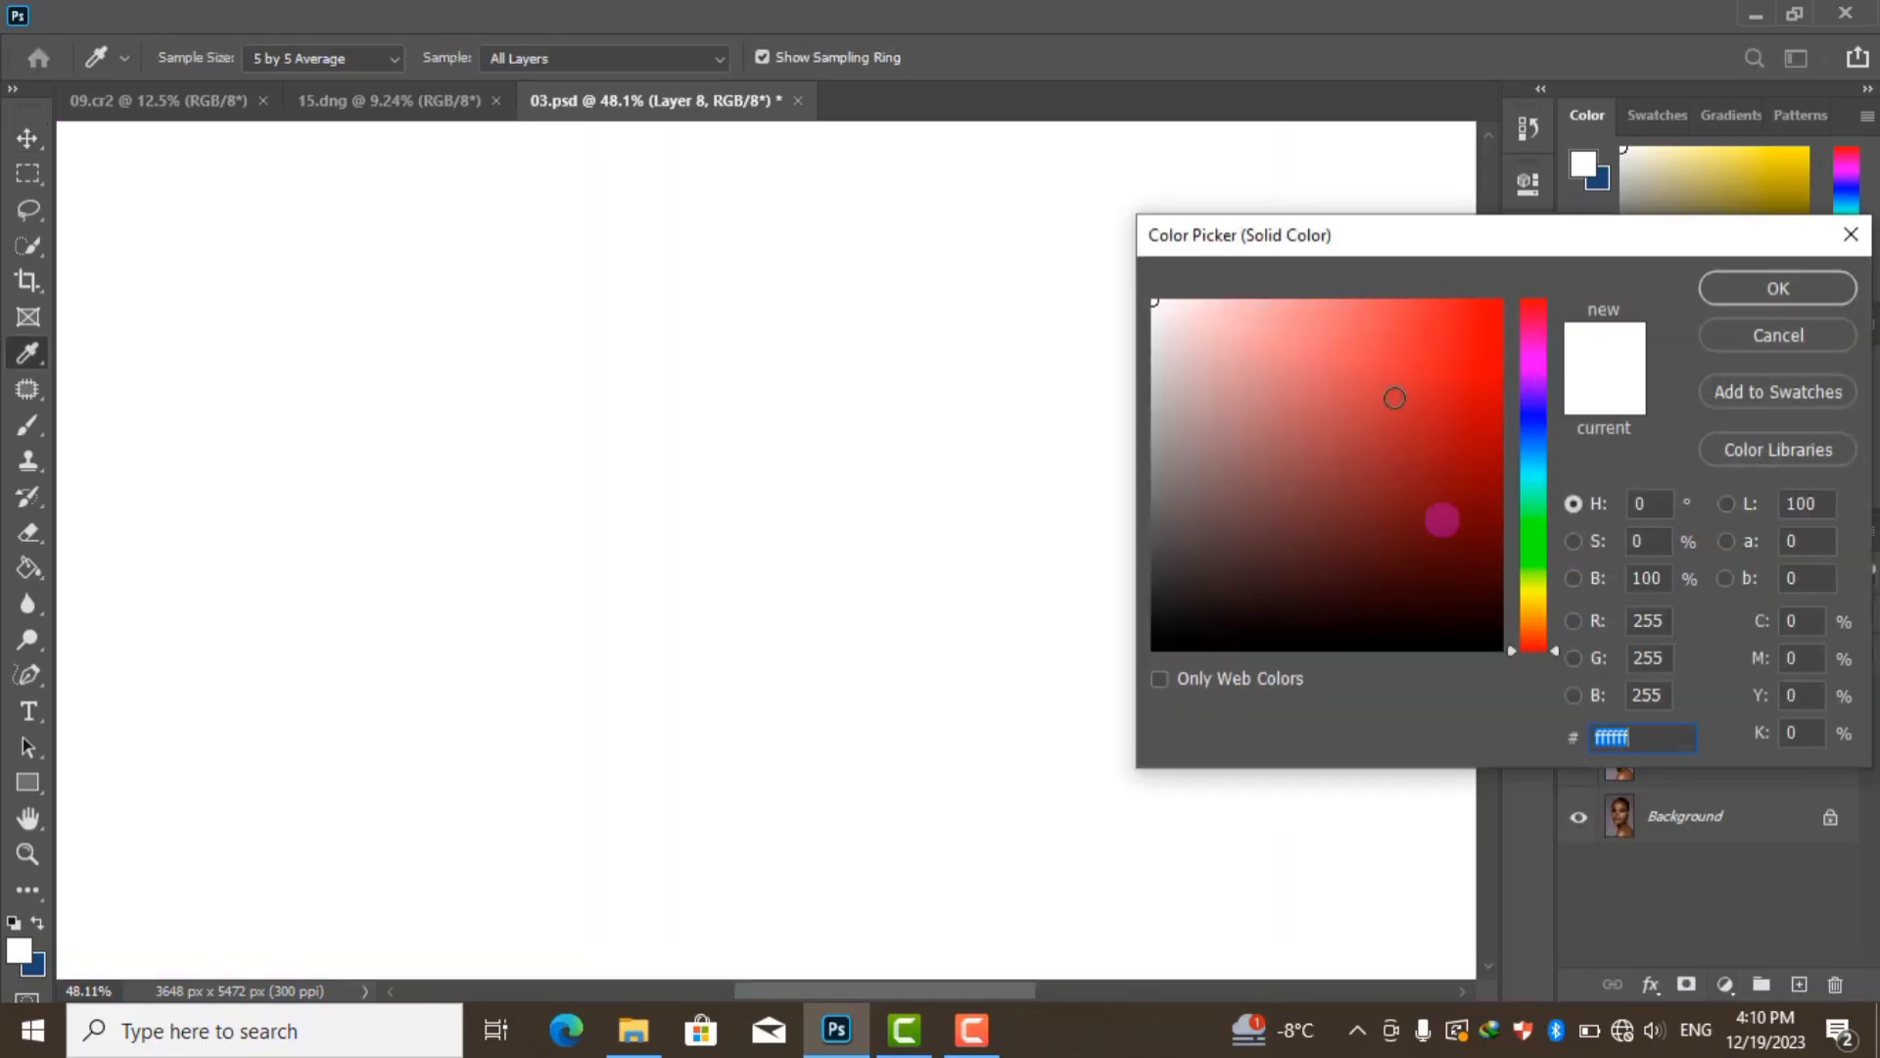
pyautogui.moveTo(1394, 399); pyautogui.dragTo(1705, 308)
pyautogui.click(1777, 288)
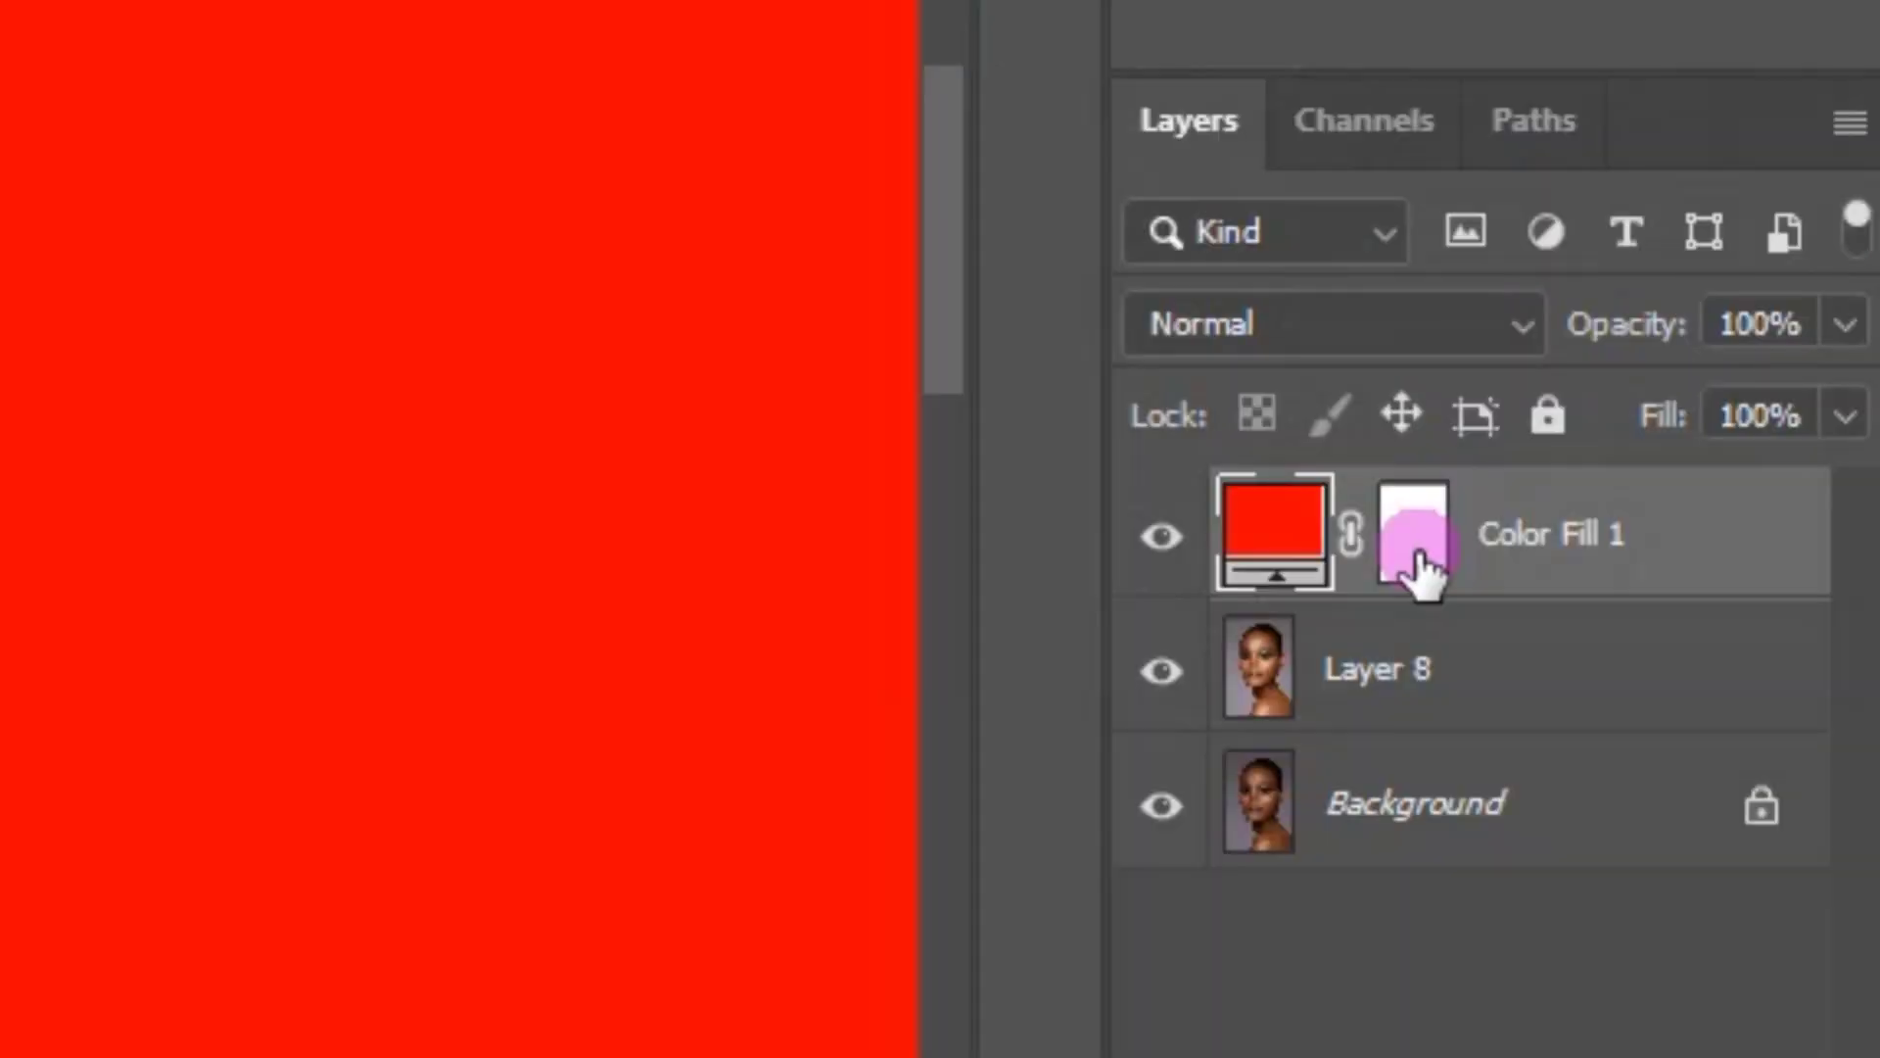
pyautogui.click(1420, 566)
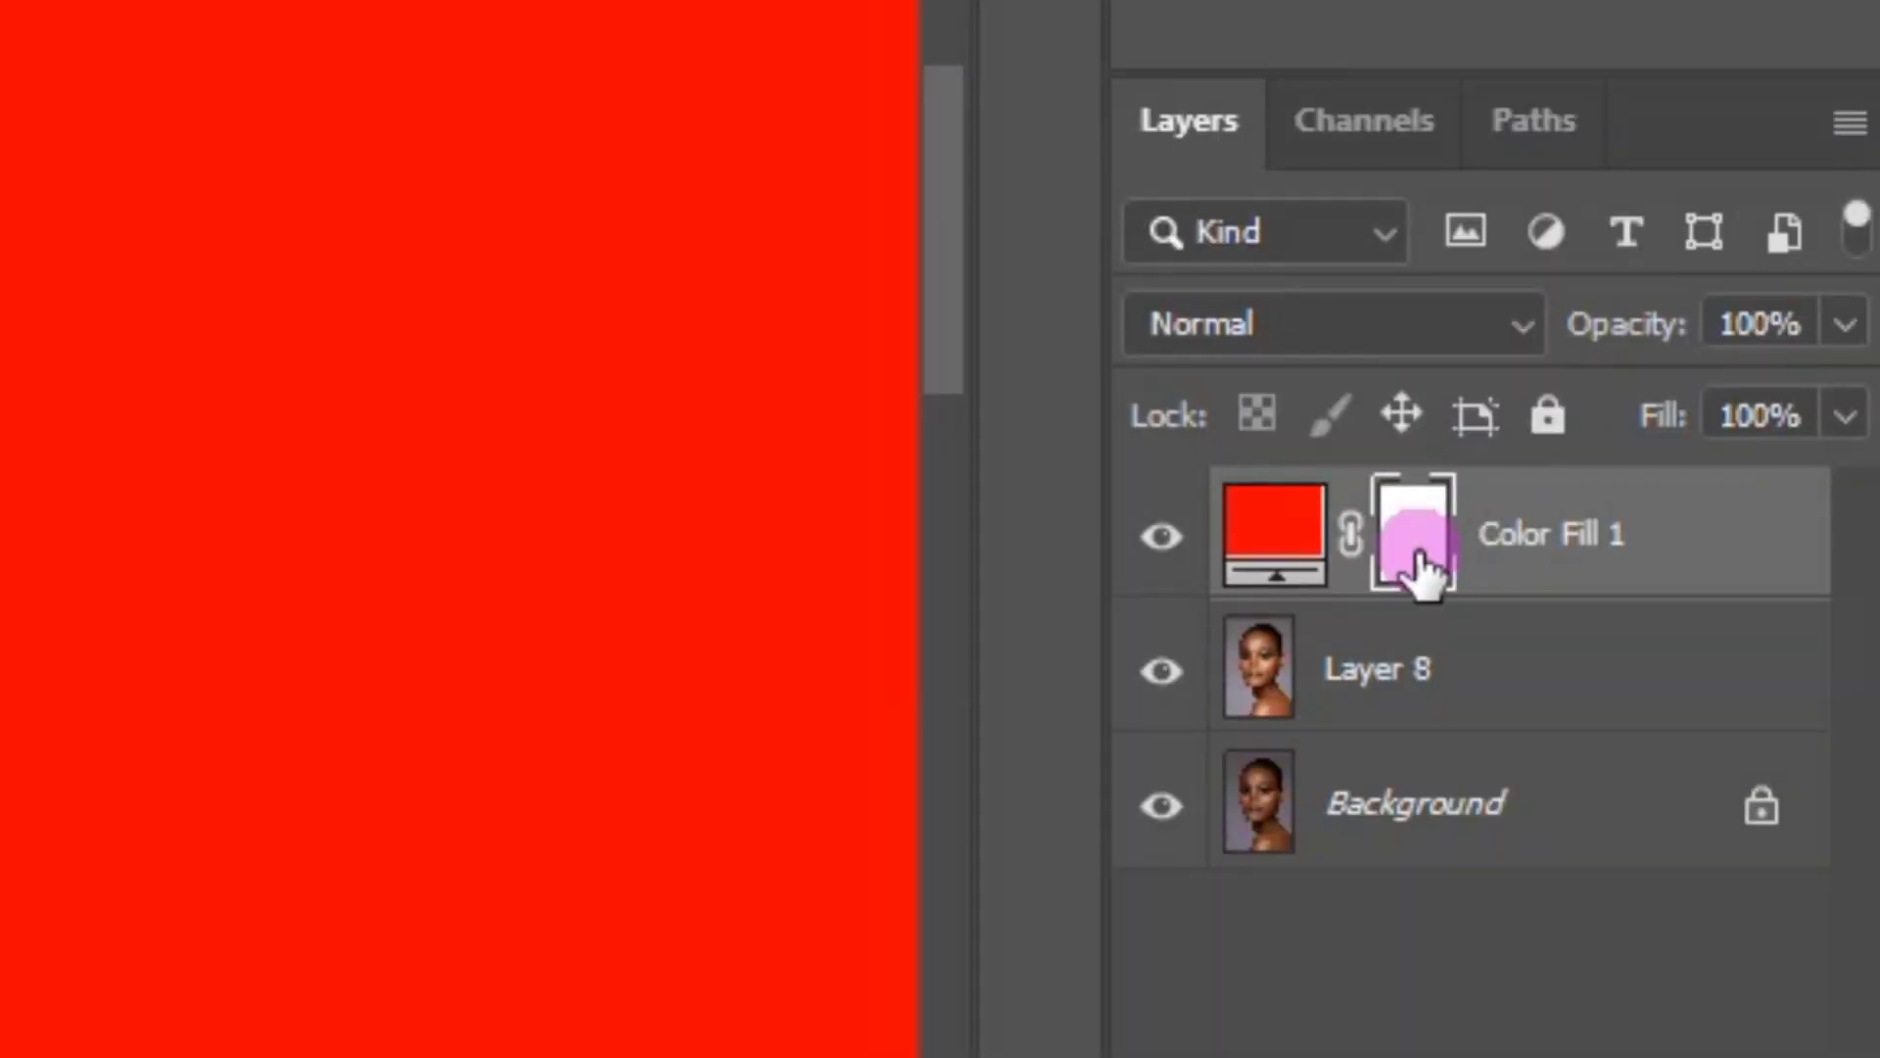
# Invert the Color Fill 1 mask to black, set opacity to 53%, and paint with a white Brush
pyautogui.hotkey('ctrl', 'i')
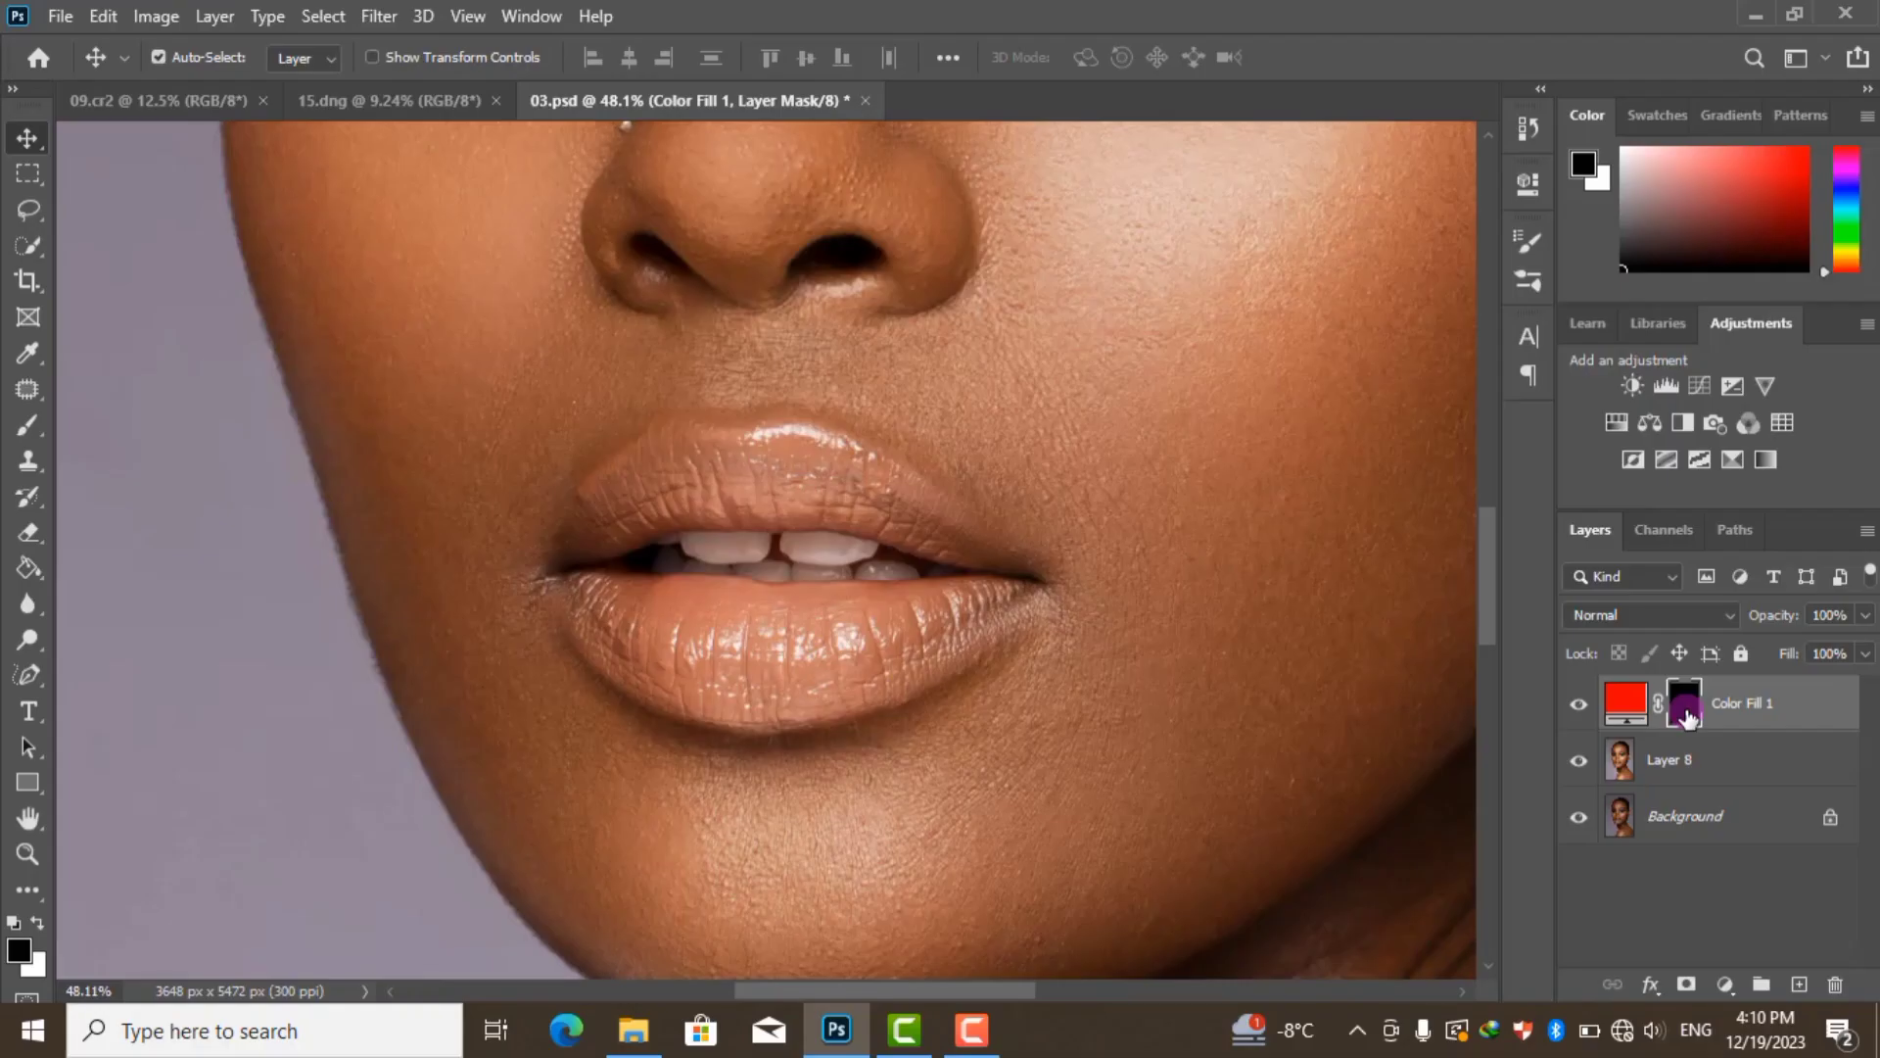
pyautogui.moveTo(1793, 619); pyautogui.dragTo(1760, 615)
pyautogui.scroll(1, 705, 539)
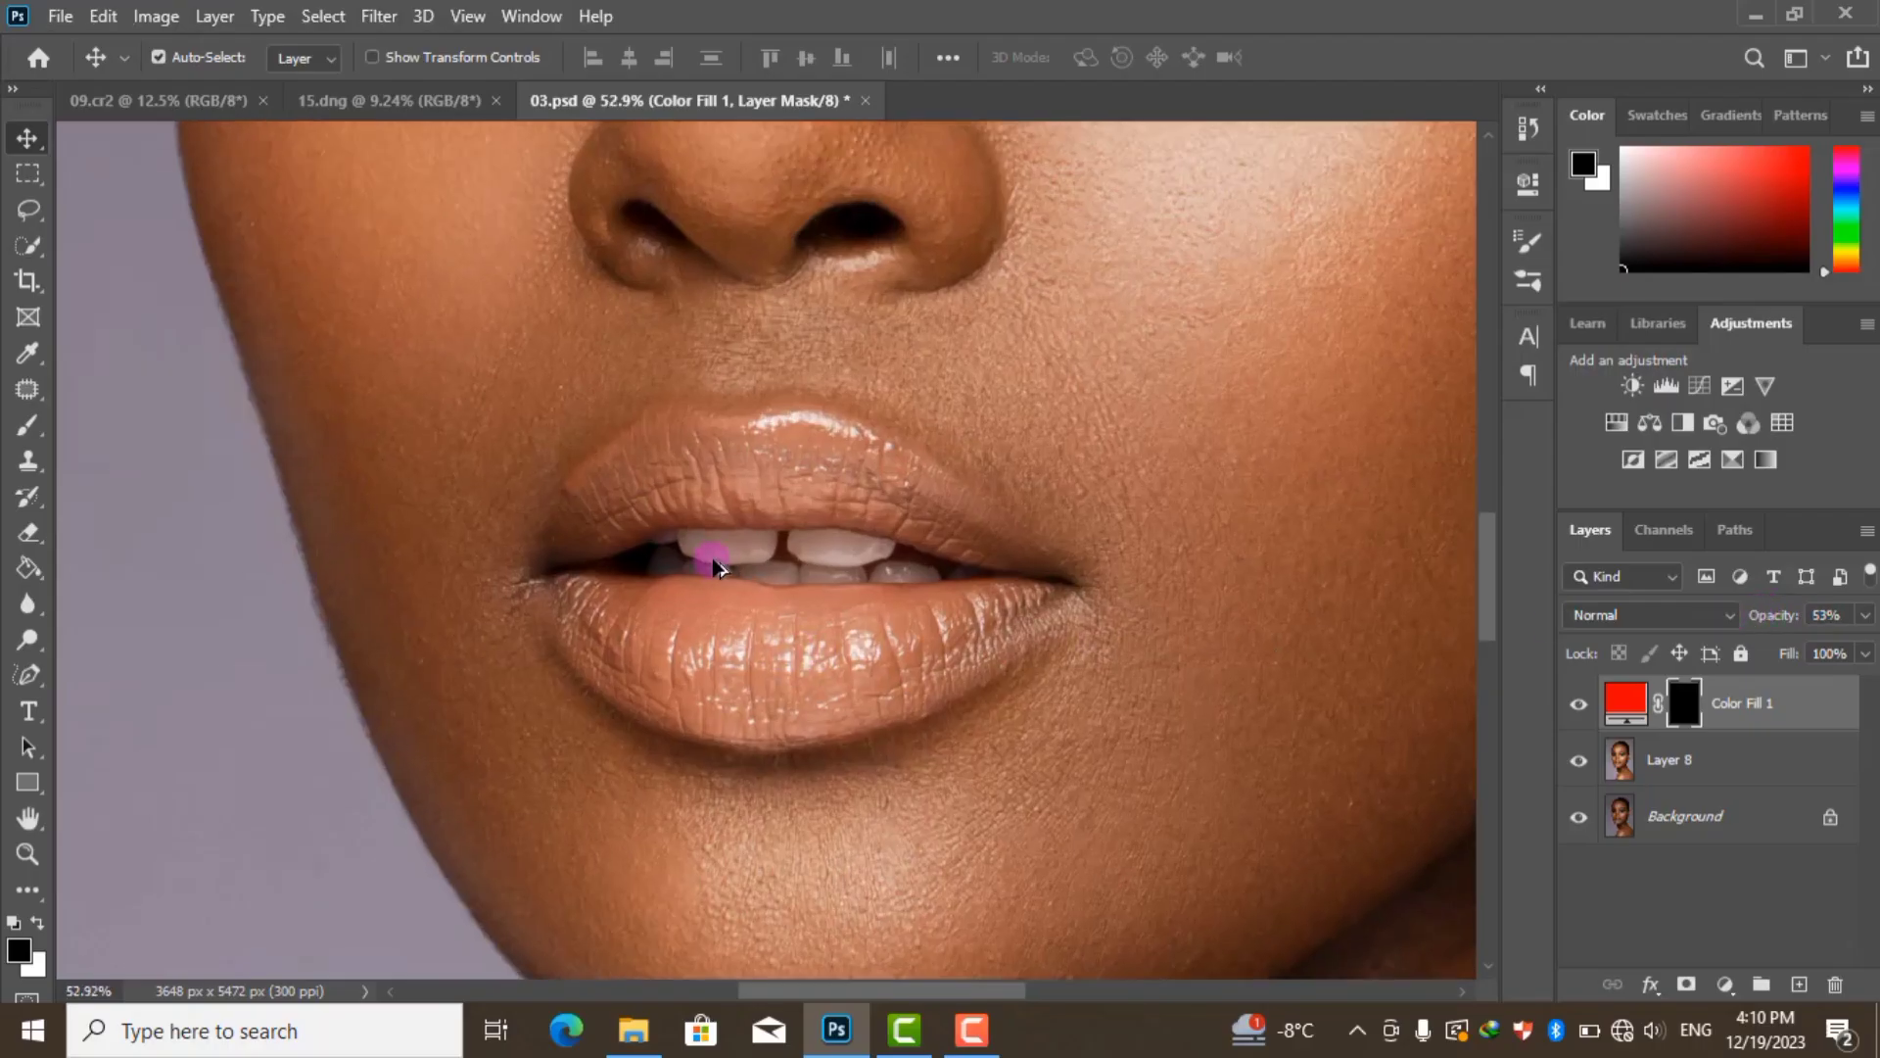
pyautogui.scroll(2, 715, 566)
pyautogui.scroll(1, 725, 568)
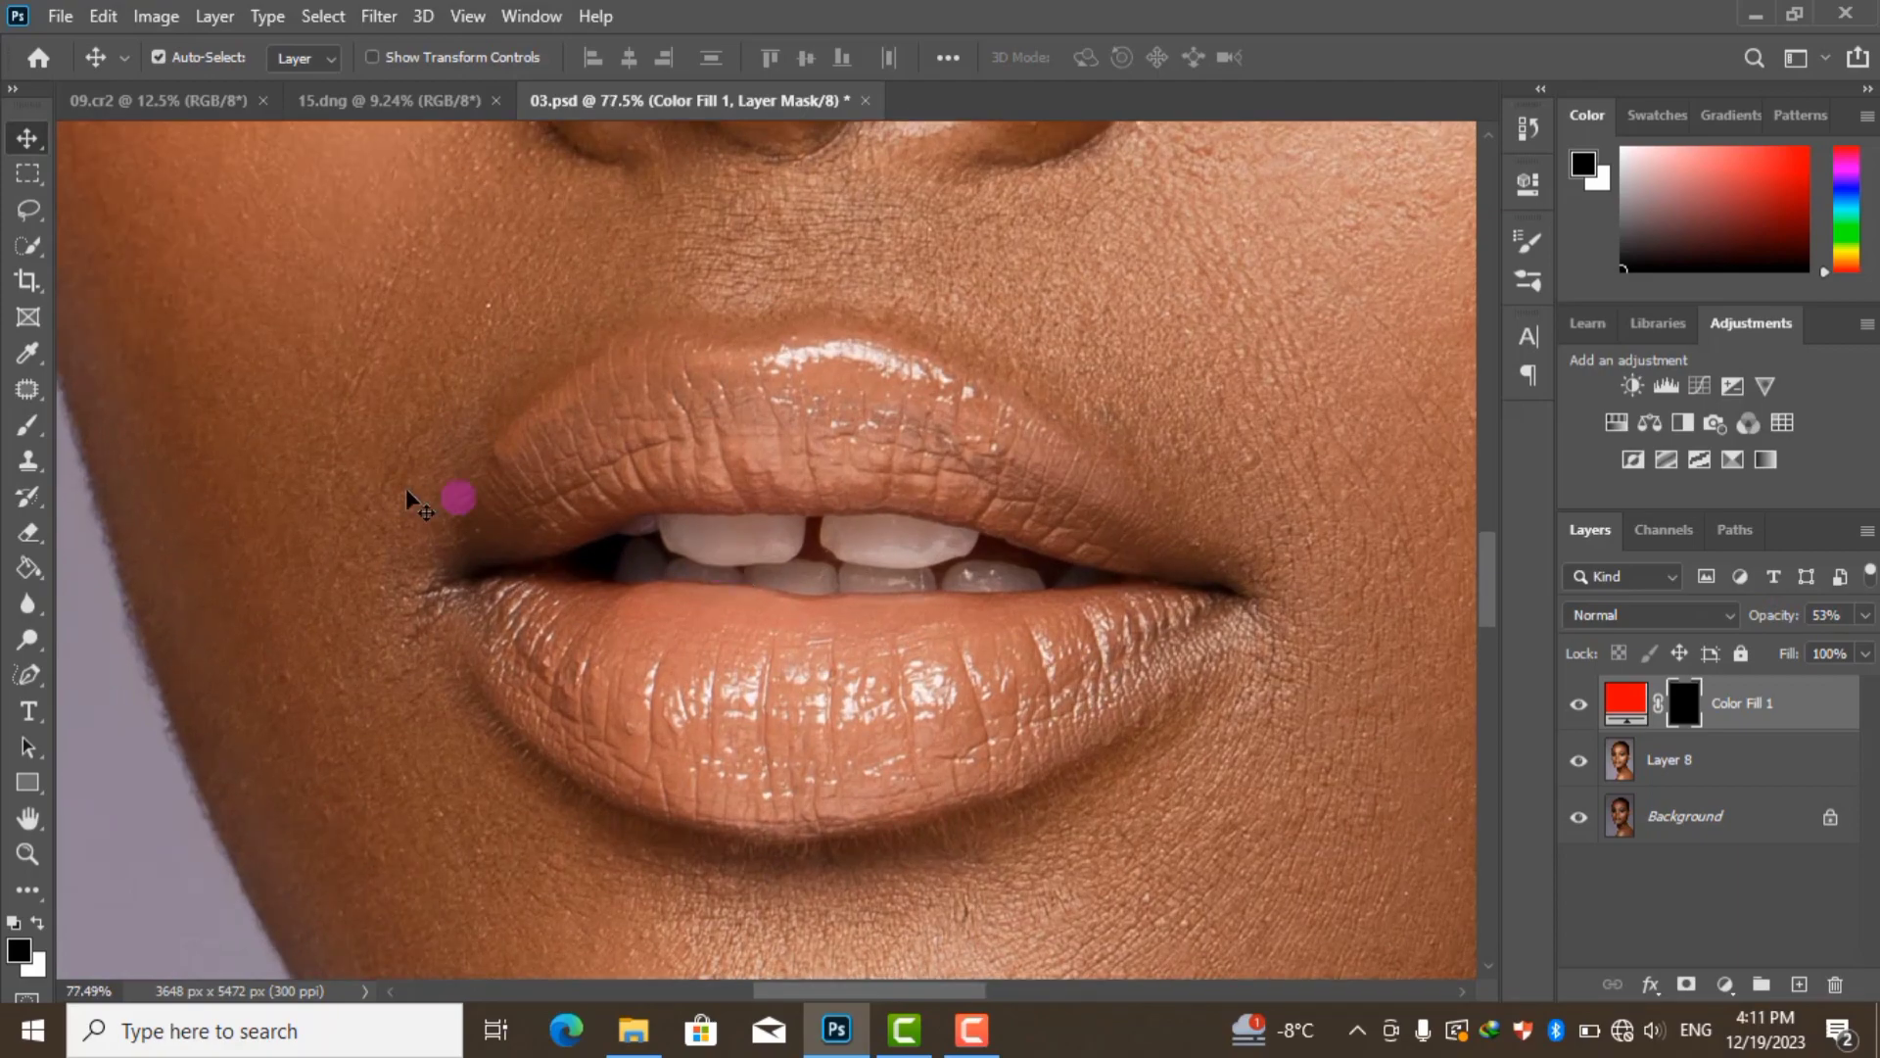
pyautogui.click(27, 425)
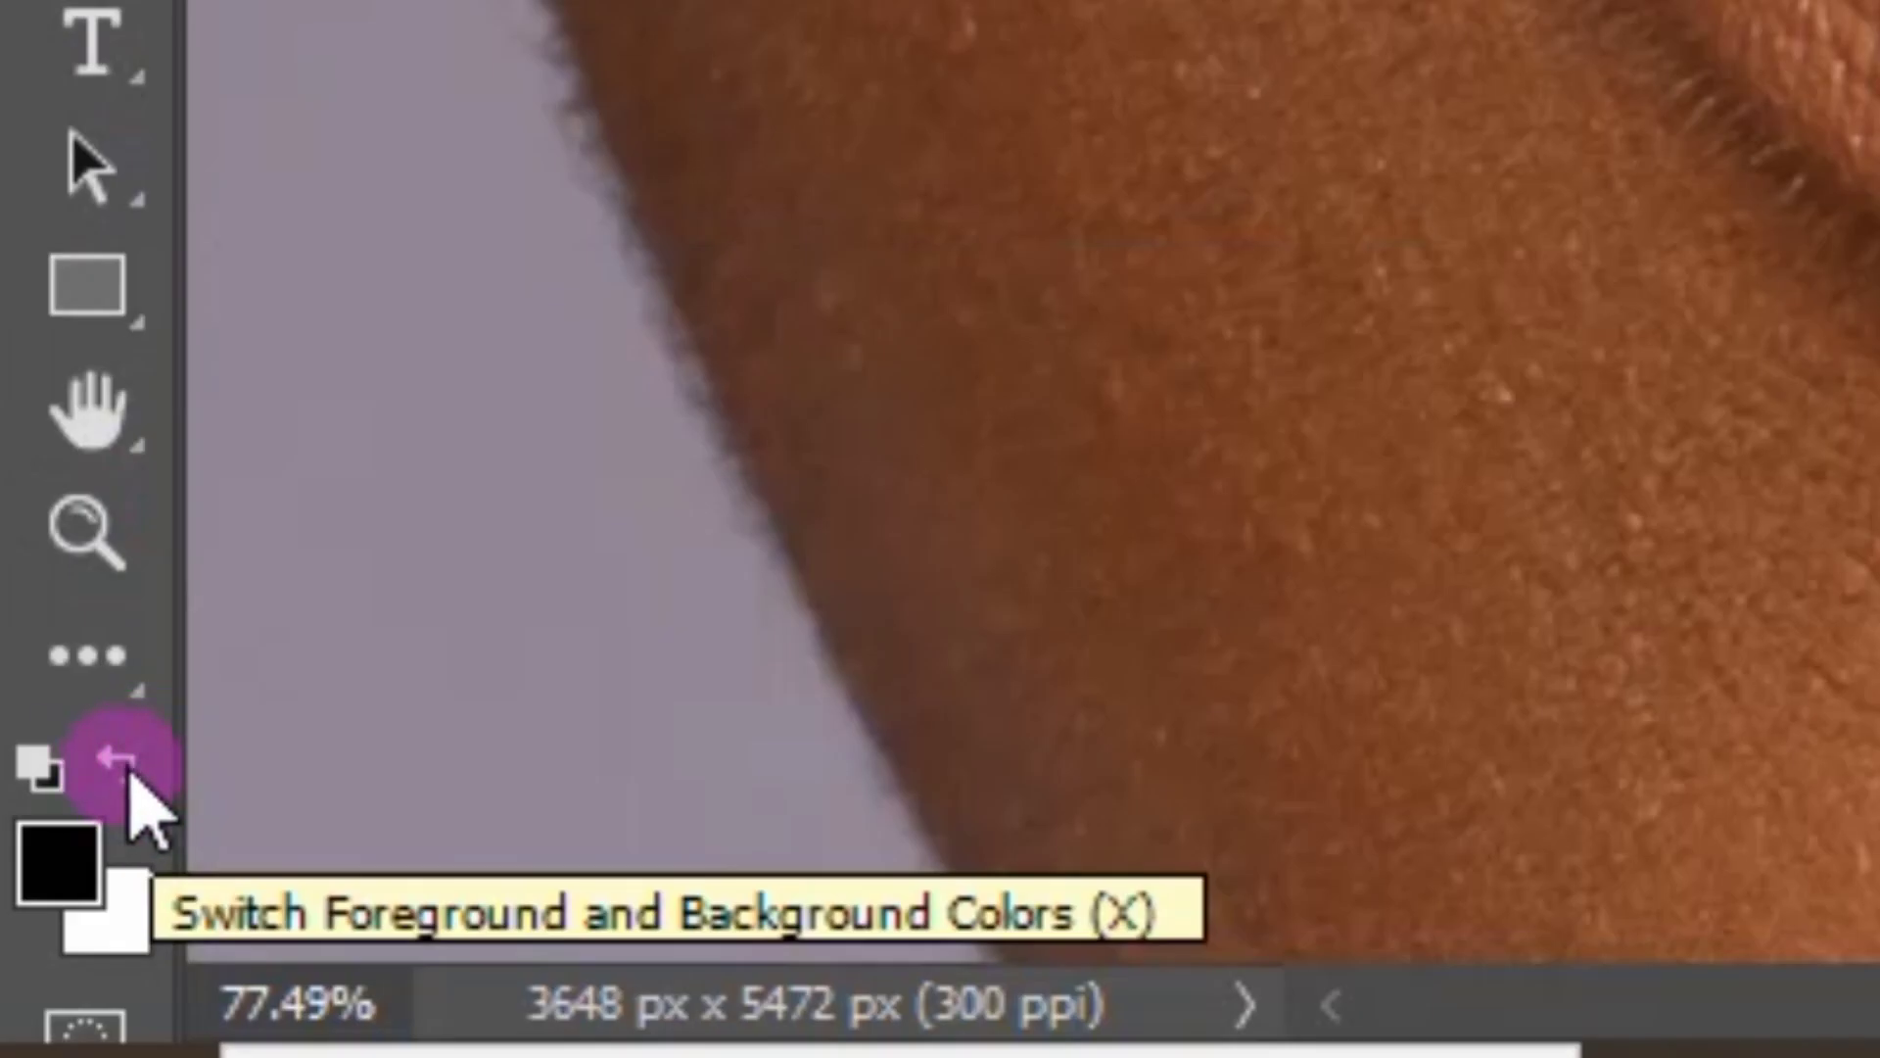
pyautogui.click(37, 921)
# Paint the whole lower lip, corner to corner, into the Color Fill 1 mask with a smaller brush
pyautogui.moveTo(659, 700)
pyautogui.mouseDown()
pyautogui.moveTo(714, 709)
pyautogui.moveTo(741, 653)
pyautogui.moveTo(714, 660)
pyautogui.moveTo(706, 638)
pyautogui.moveTo(866, 663)
pyautogui.moveTo(722, 756)
pyautogui.moveTo(785, 764)
pyautogui.moveTo(676, 752)
pyautogui.moveTo(608, 713)
pyautogui.moveTo(641, 663)
pyautogui.mouseUp()
pyautogui.keyDown('alt'); pyautogui.rightClick(629, 659); pyautogui.keyUp('alt')
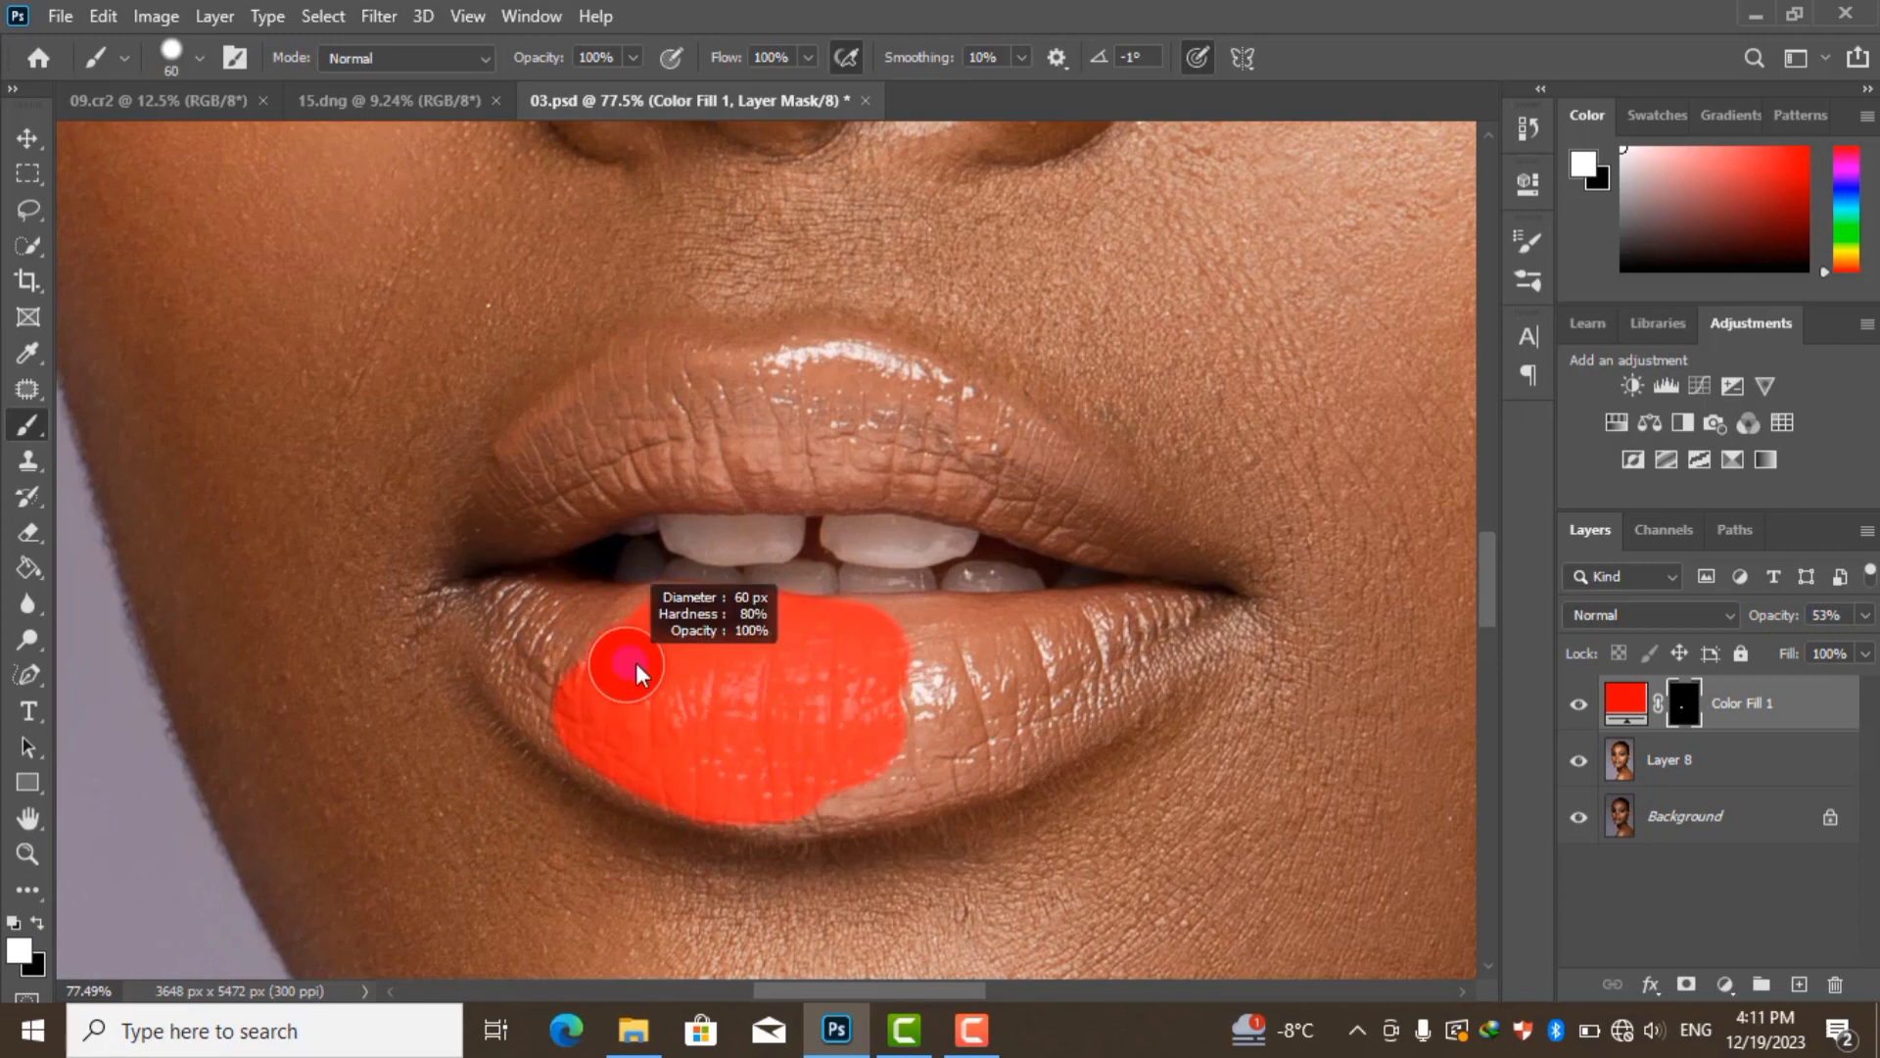
pyautogui.scroll(5, 548, 690)
pyautogui.moveTo(474, 548)
pyautogui.mouseDown()
pyautogui.moveTo(747, 806)
pyautogui.moveTo(599, 580)
pyautogui.moveTo(731, 578)
pyautogui.moveTo(613, 558)
pyautogui.moveTo(613, 768)
pyautogui.moveTo(602, 726)
pyautogui.mouseUp()
pyautogui.hscroll(5, 839, 734)
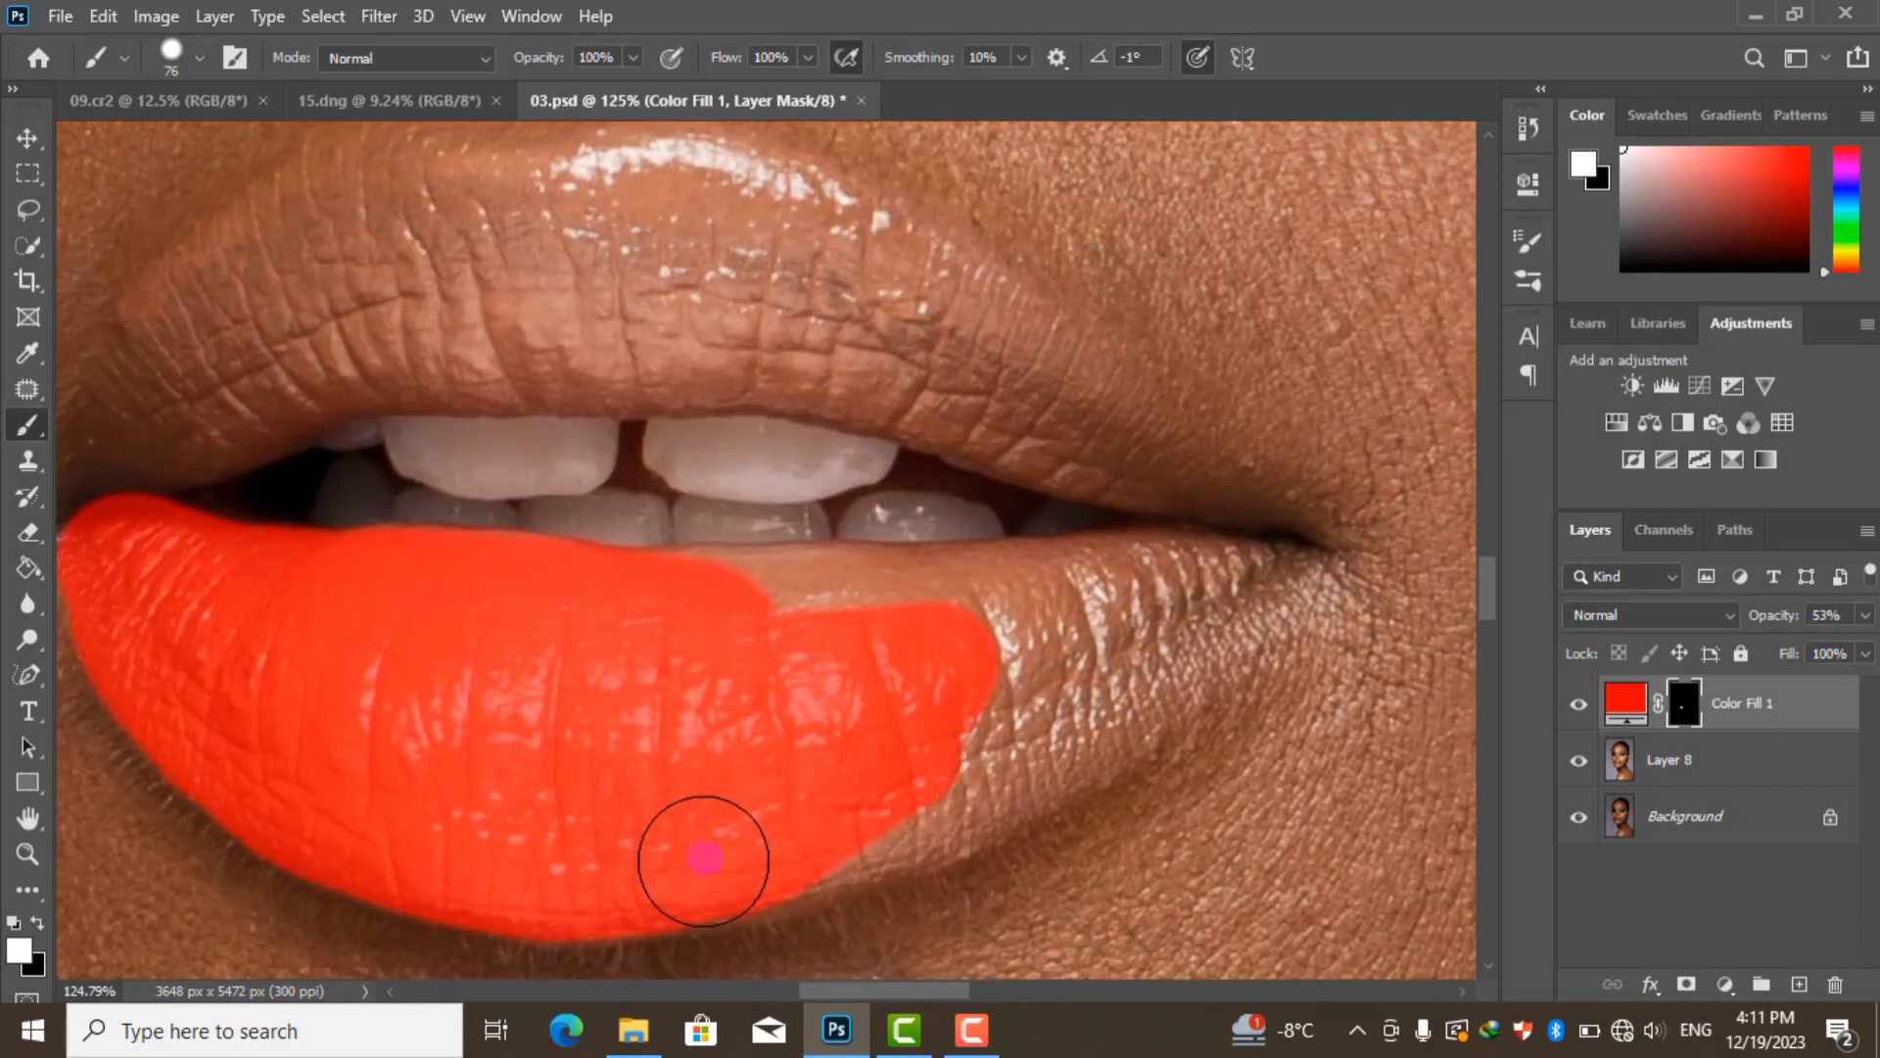
pyautogui.moveTo(701, 857)
pyautogui.mouseDown()
pyautogui.moveTo(1037, 620)
pyautogui.moveTo(1100, 600)
pyautogui.mouseUp()
pyautogui.scroll(2, 1099, 600)
pyautogui.press('[')
pyautogui.press('[')
pyautogui.press('[')
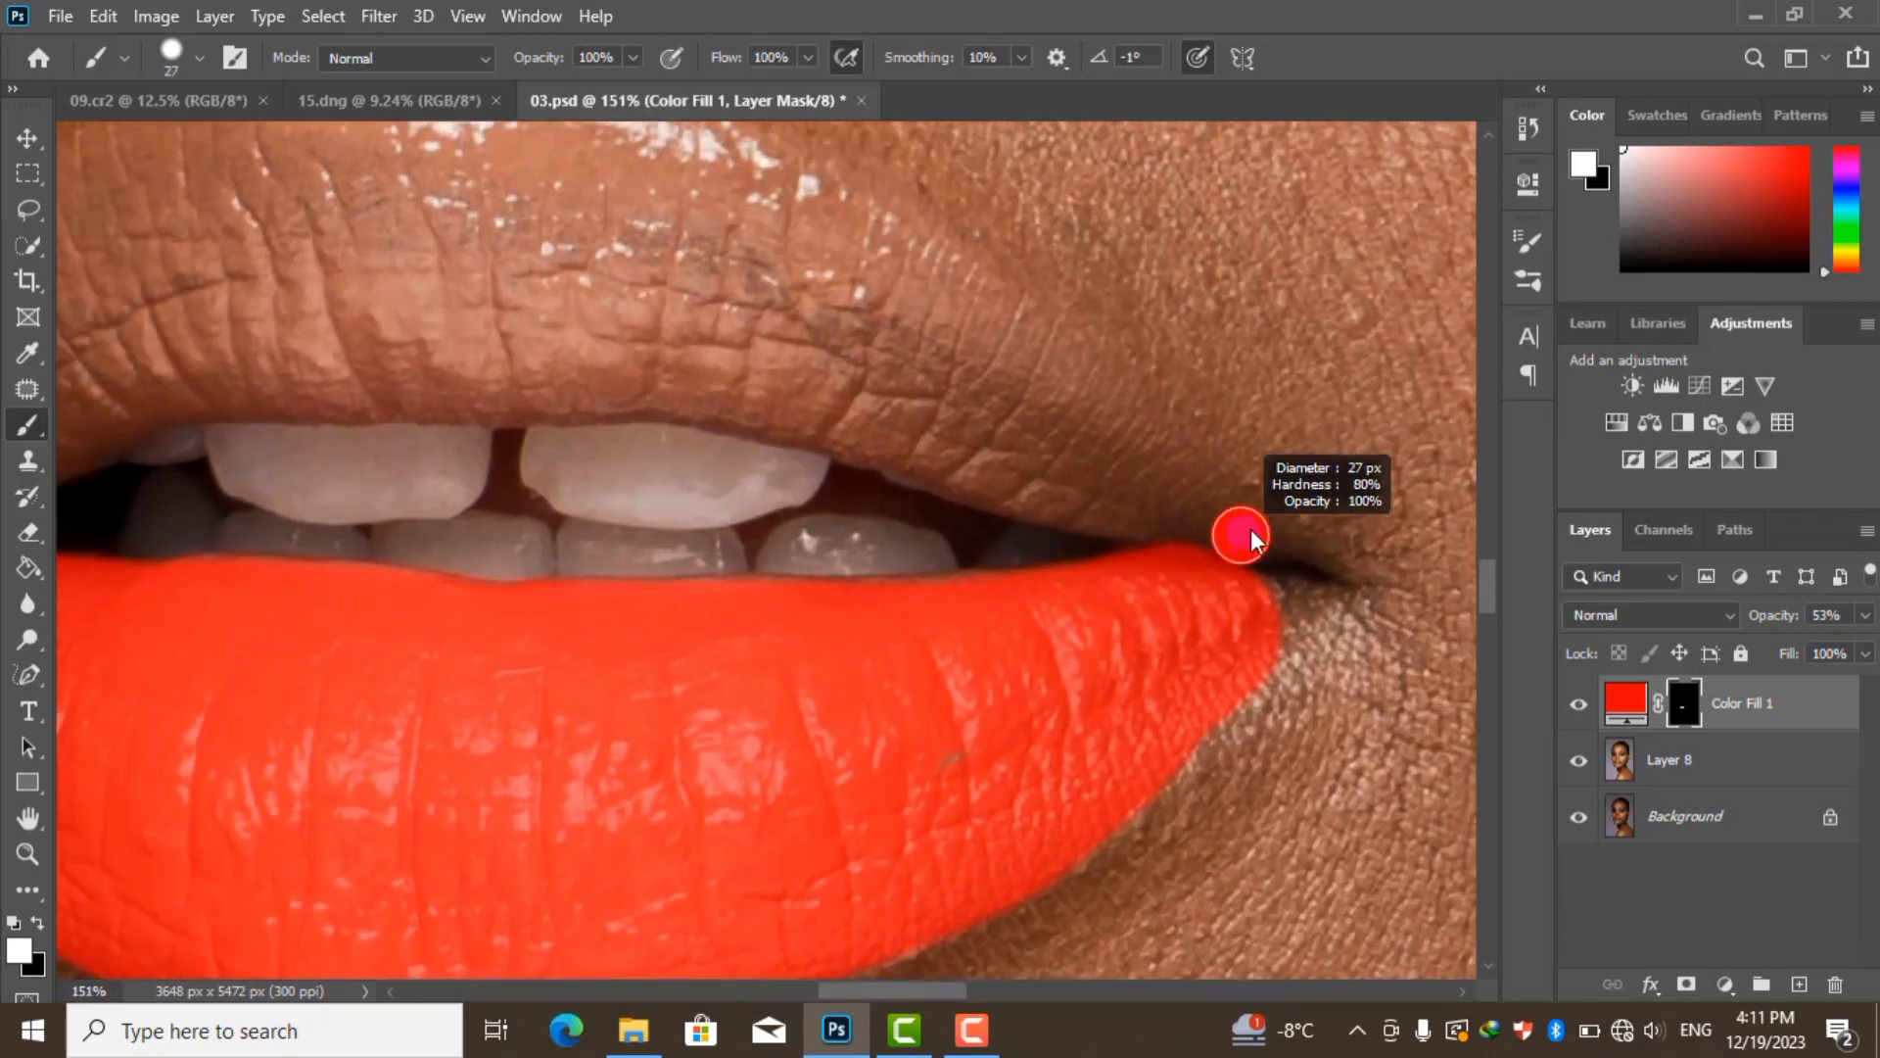
pyautogui.moveTo(1238, 525)
pyautogui.mouseDown()
pyautogui.moveTo(1234, 578)
pyautogui.moveTo(1100, 503)
pyautogui.moveTo(810, 408)
pyautogui.moveTo(1049, 415)
pyautogui.mouseUp()
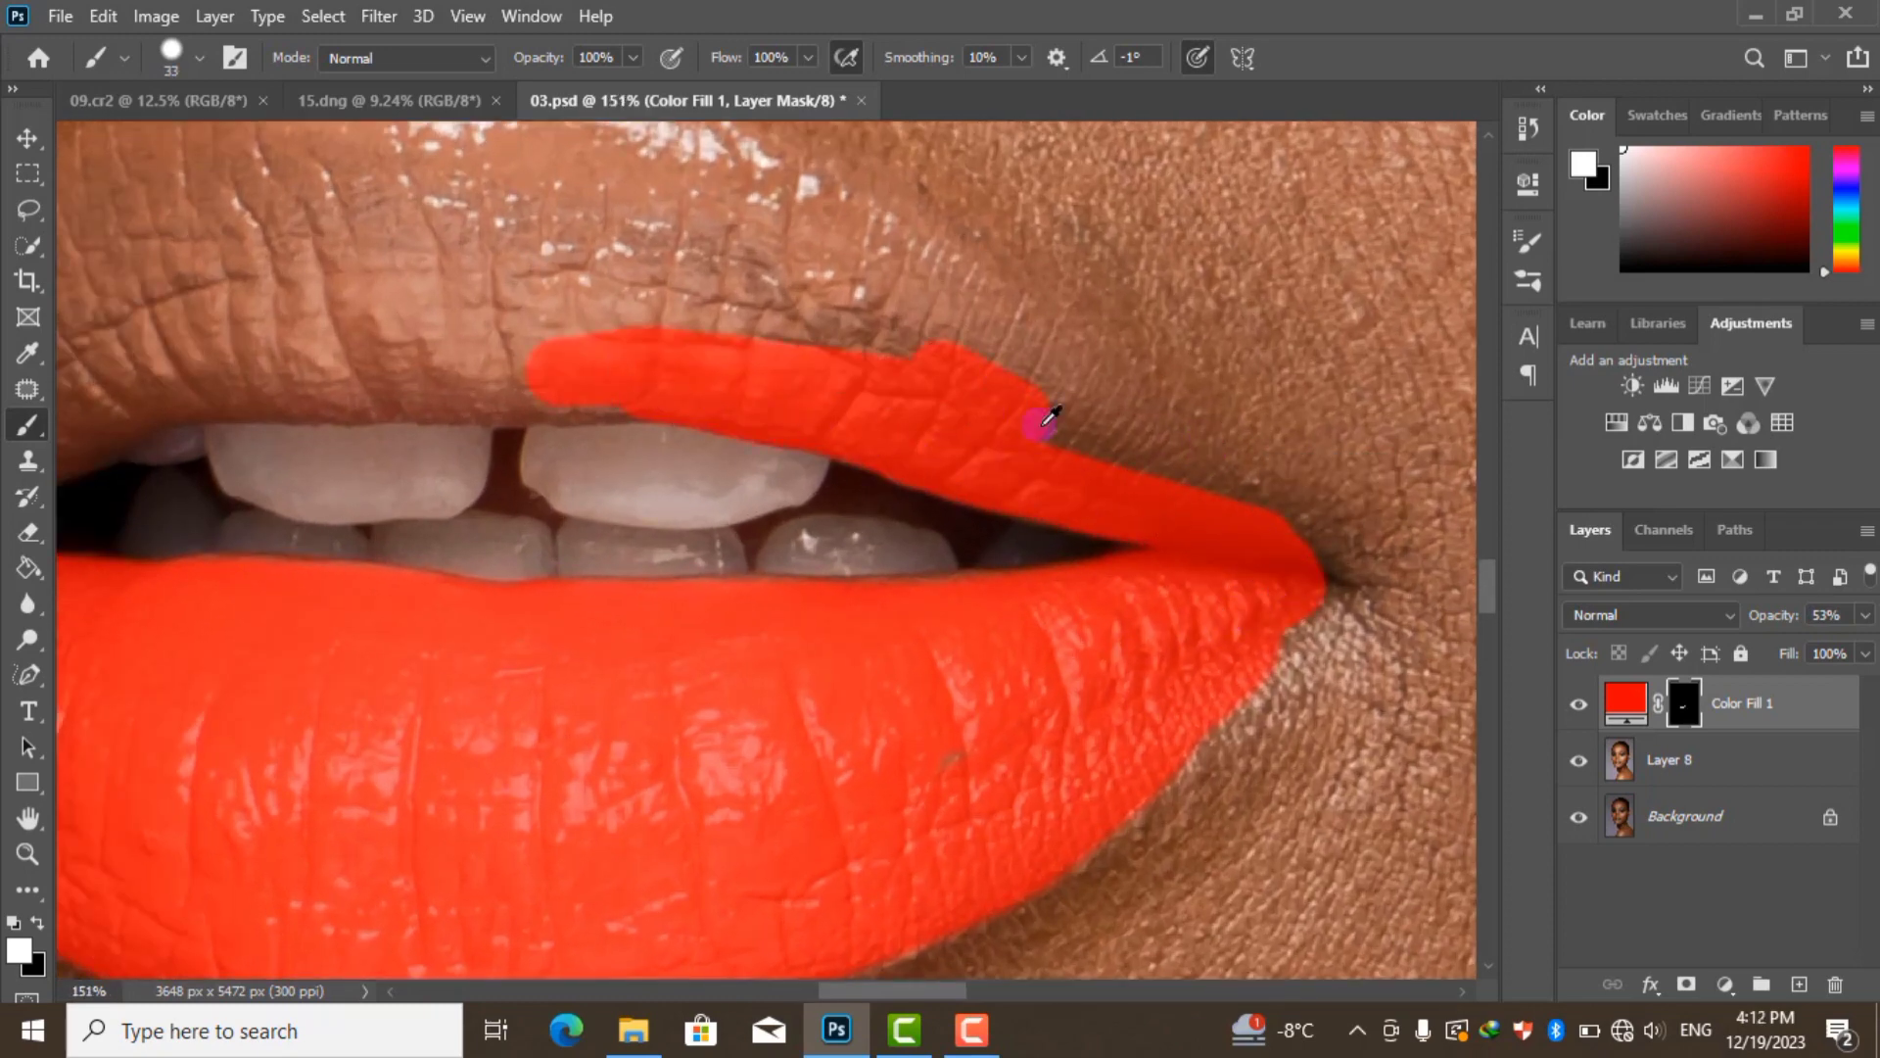
pyautogui.scroll(-1, 871, 539)
pyautogui.scroll(1, 605, 572)
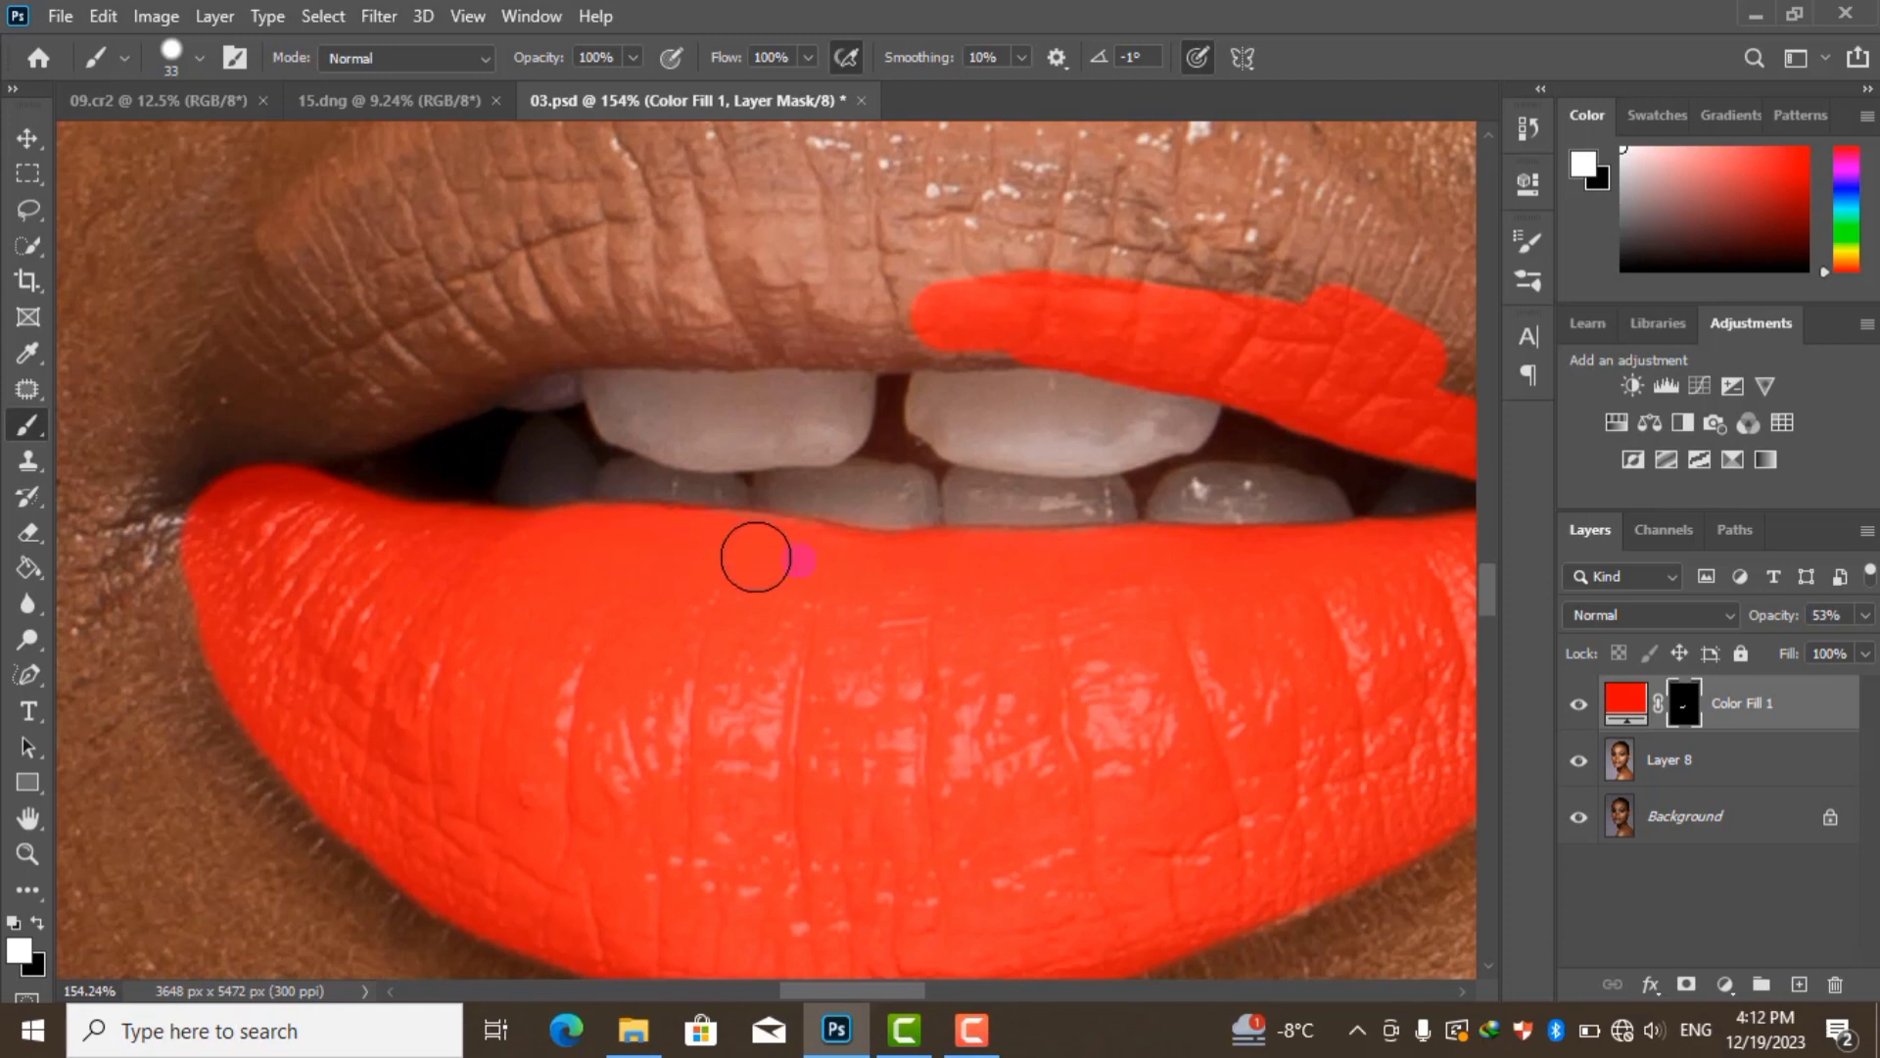
# Paint the upper lip into the mask, undoing an uneven stroke along the left edge
pyautogui.moveTo(252, 419)
pyautogui.mouseDown()
pyautogui.moveTo(629, 302)
pyautogui.moveTo(614, 324)
pyautogui.moveTo(987, 337)
pyautogui.moveTo(551, 329)
pyautogui.moveTo(235, 597)
pyautogui.mouseUp()
pyautogui.hotkey('ctrl', 'z')
pyautogui.scroll(-1, 746, 336)
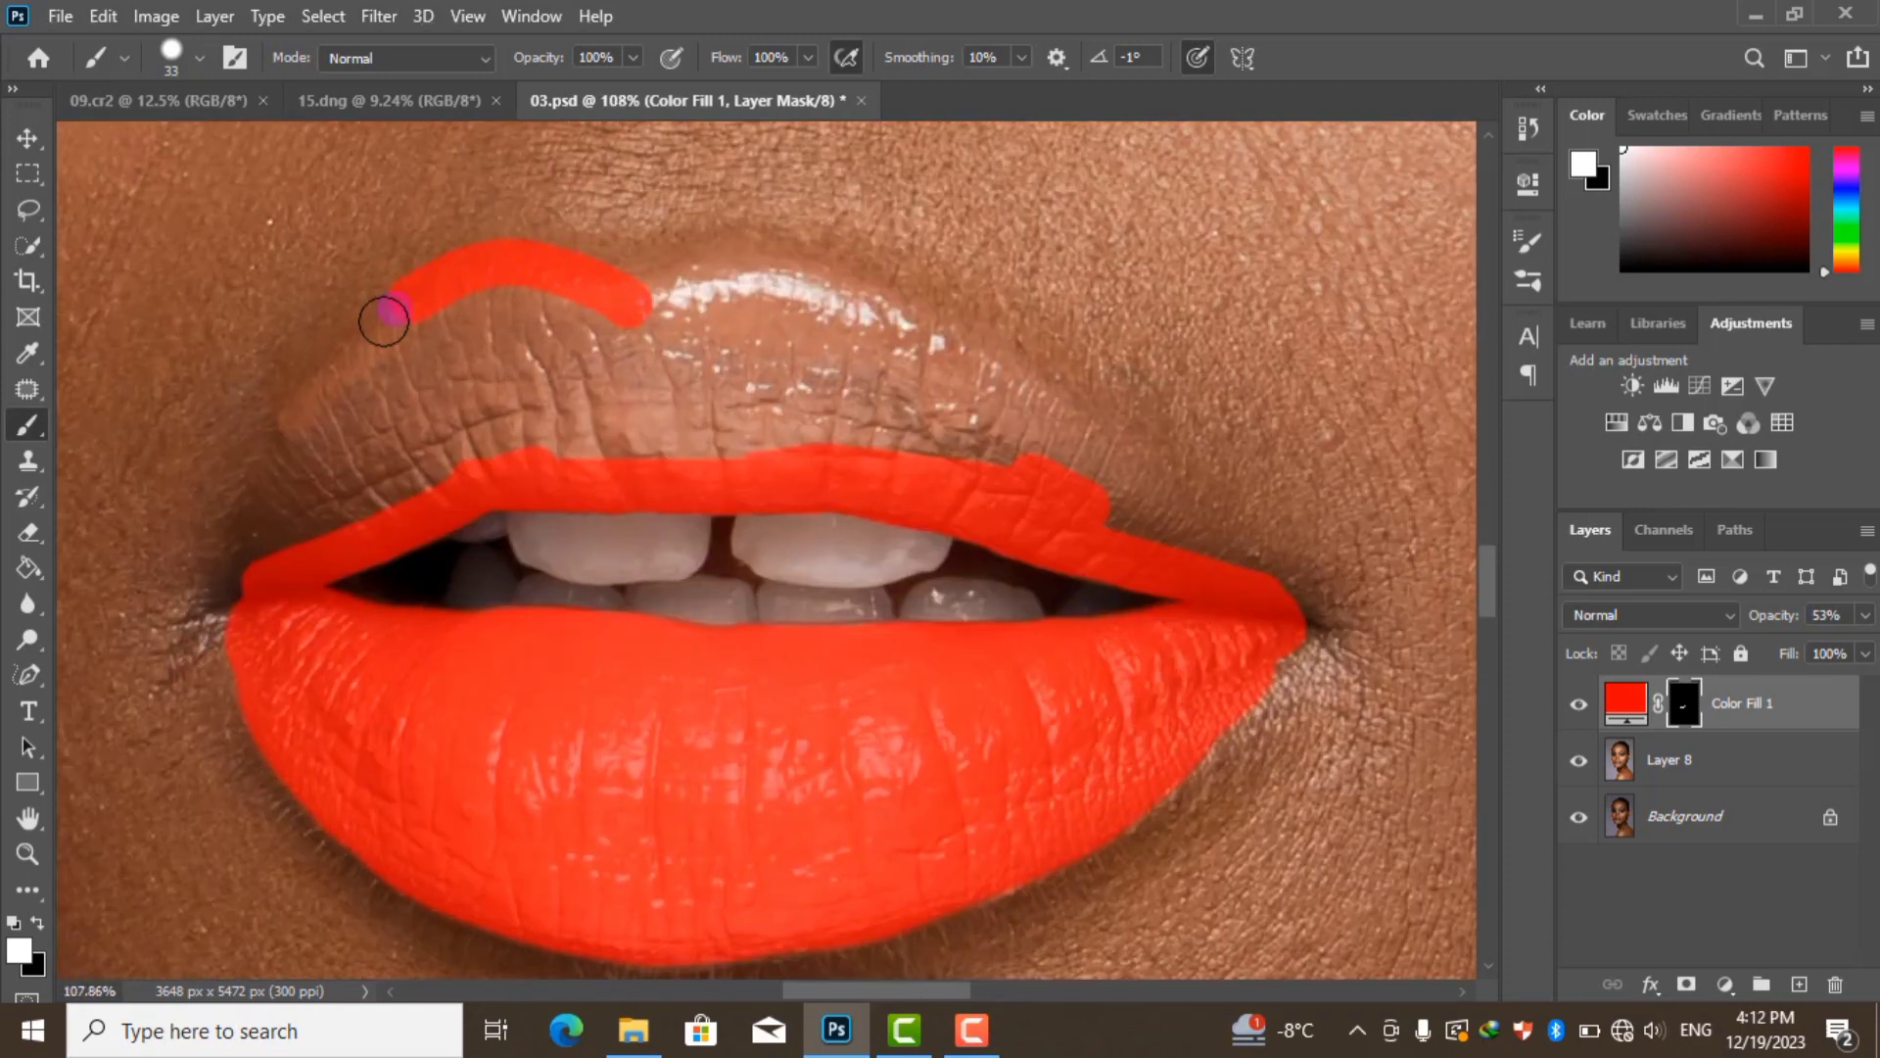
pyautogui.moveTo(639, 293); pyautogui.dragTo(1076, 446)
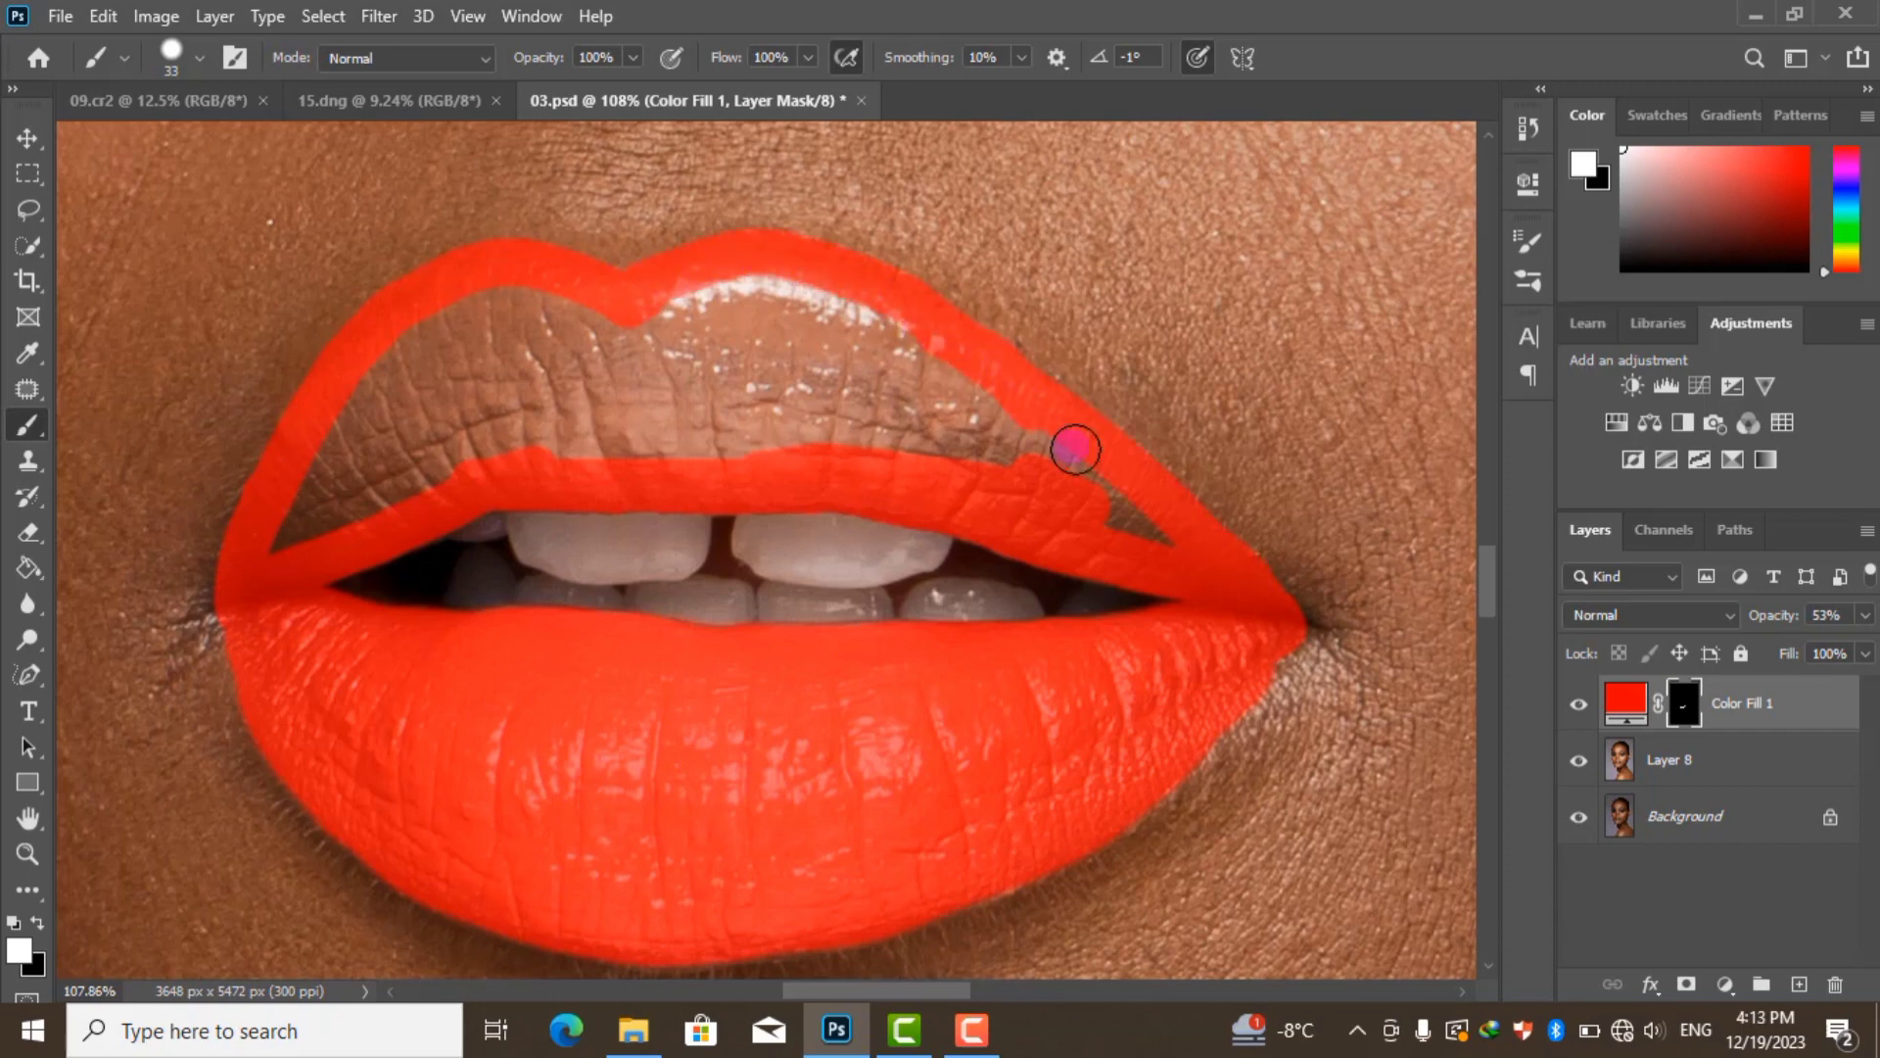
pyautogui.moveTo(816, 354)
pyautogui.mouseDown()
pyautogui.moveTo(826, 424)
pyautogui.moveTo(294, 512)
pyautogui.moveTo(538, 306)
pyautogui.mouseUp()
pyautogui.scroll(-2, 862, 375)
pyautogui.scroll(-1, 861, 375)
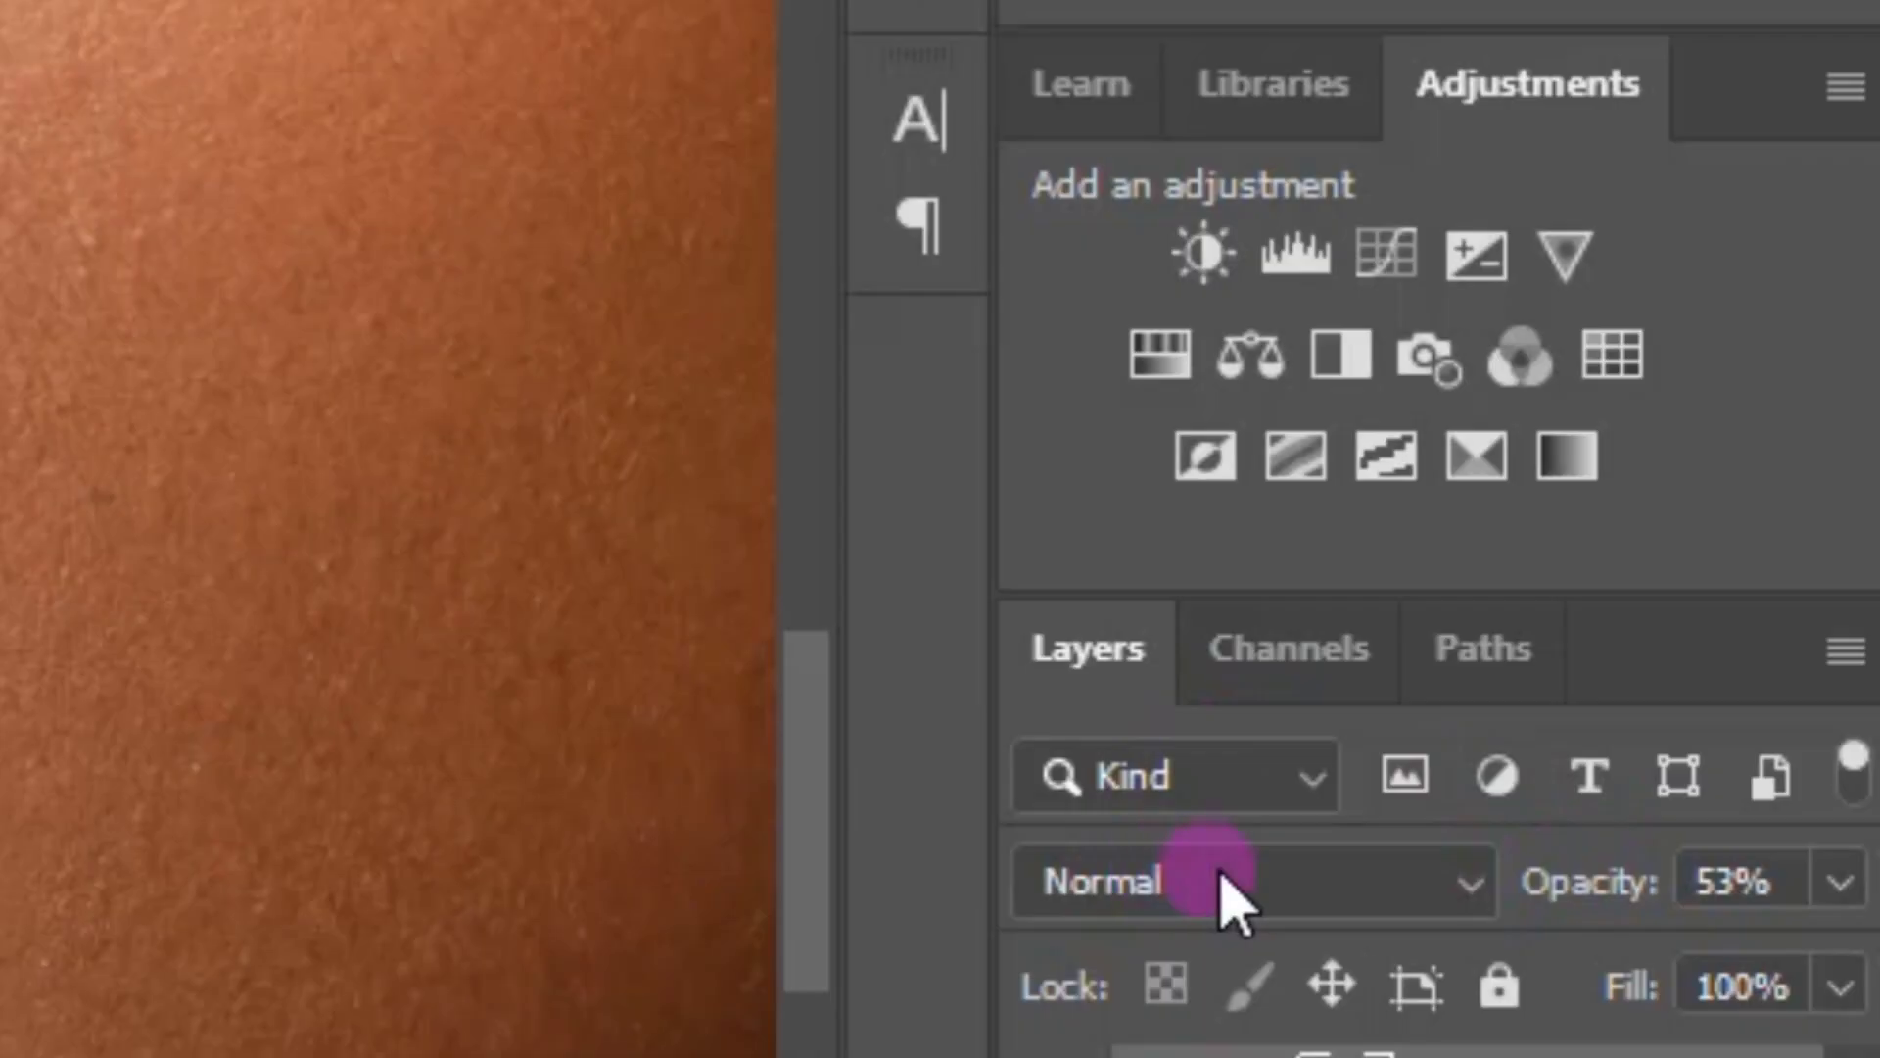
# Set the Color Fill 1 blend mode to Multiply
pyautogui.click(1628, 615)
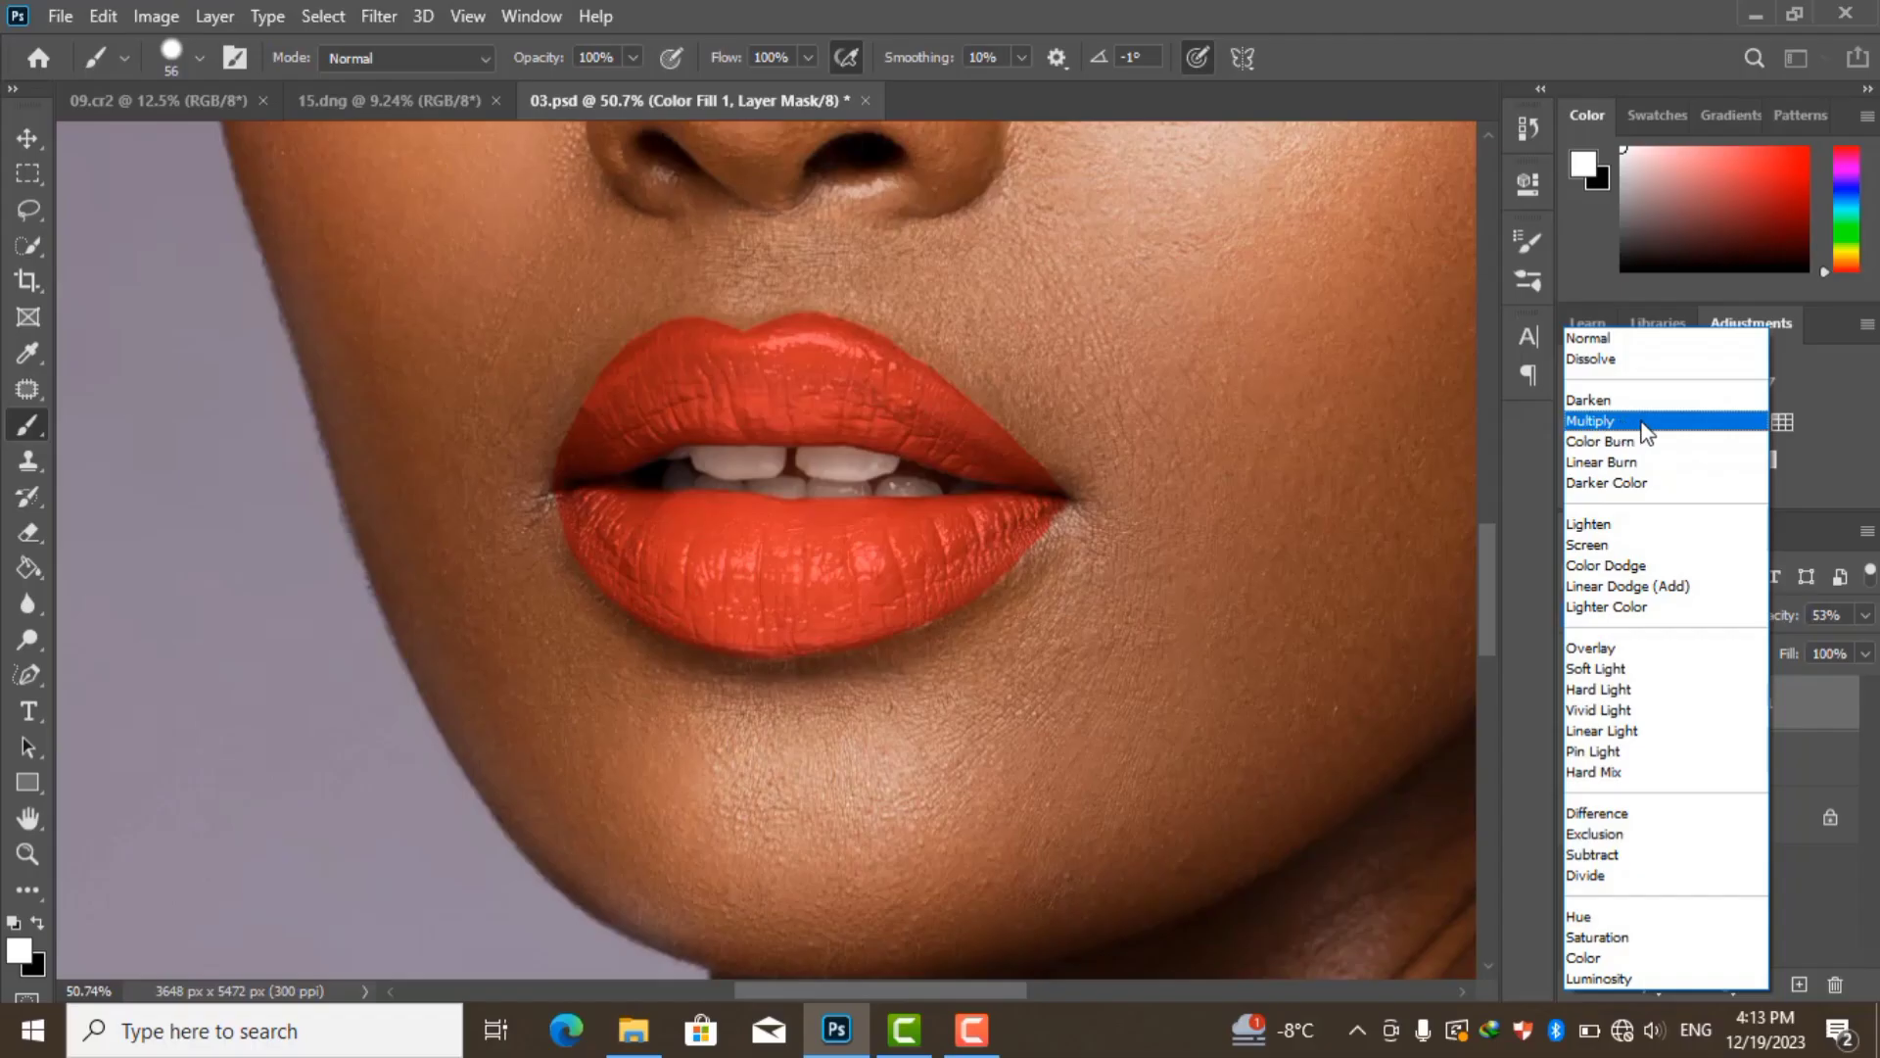
pyautogui.click(1626, 421)
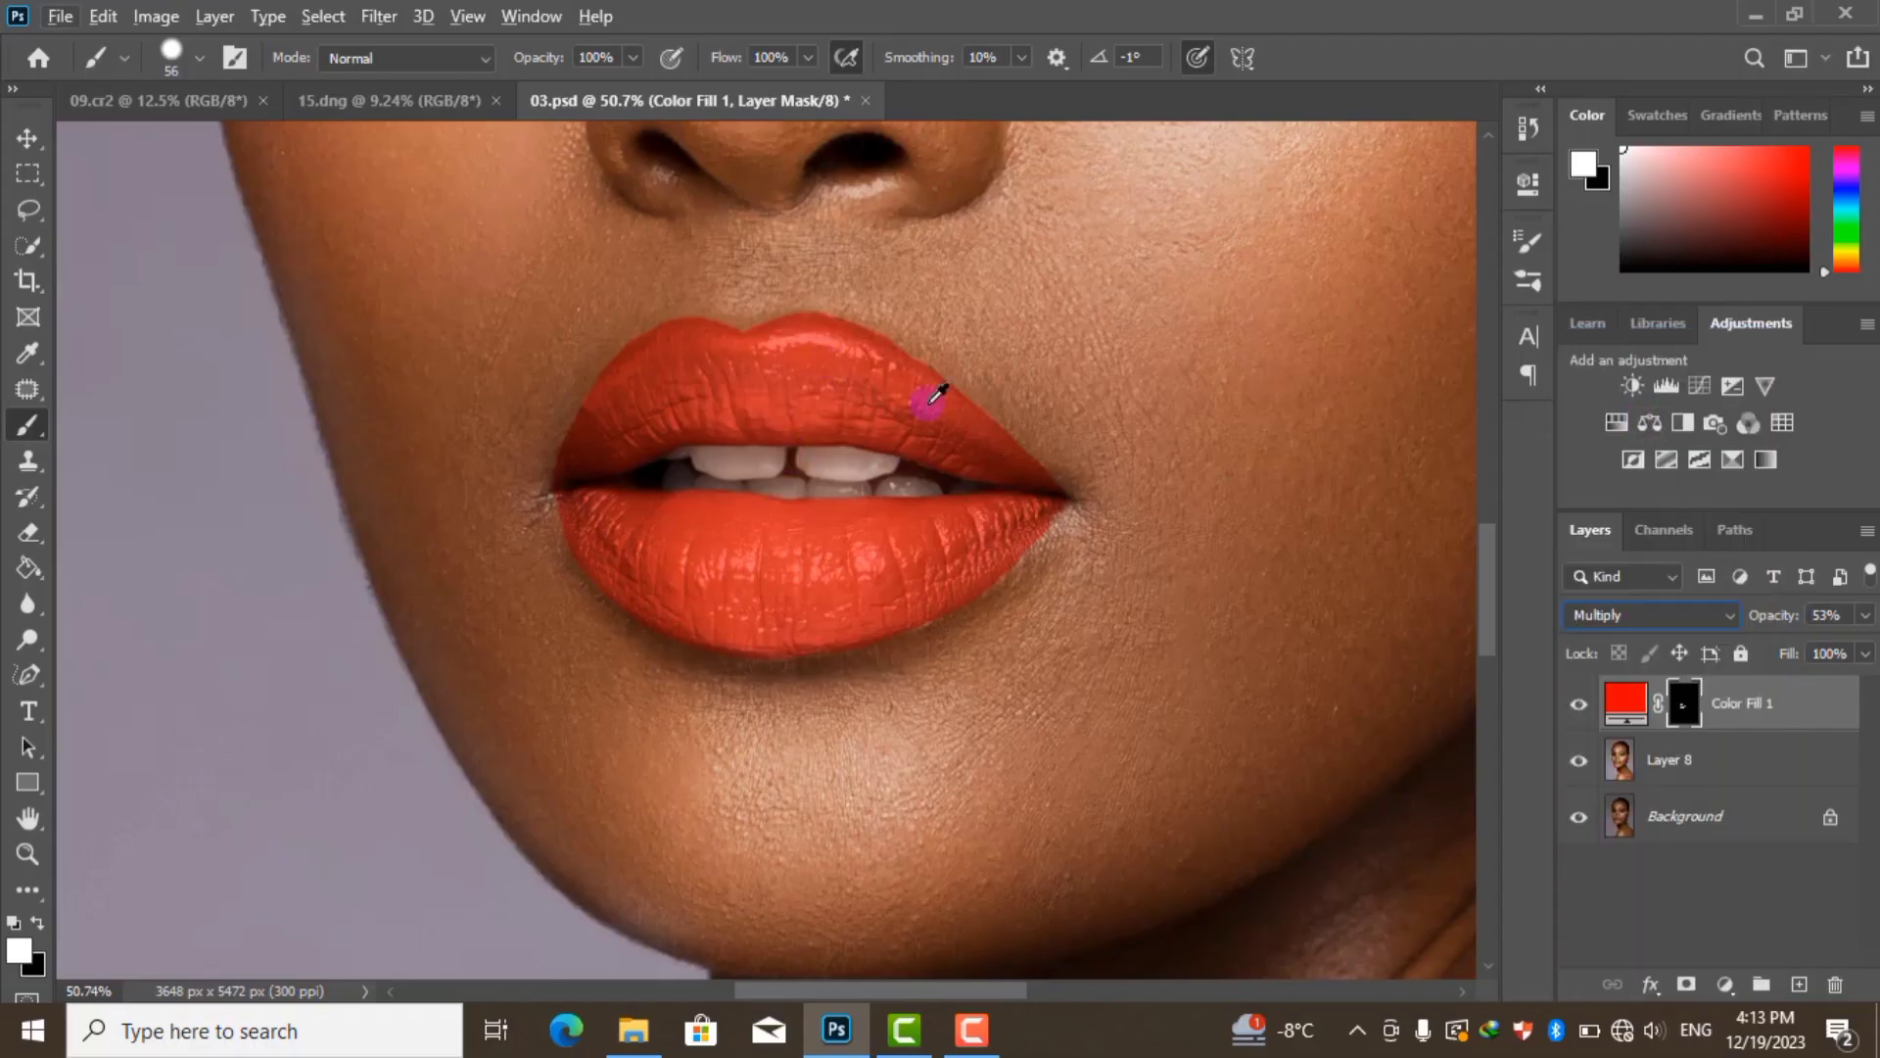
pyautogui.scroll(2, 813, 502)
pyautogui.scroll(1, 798, 558)
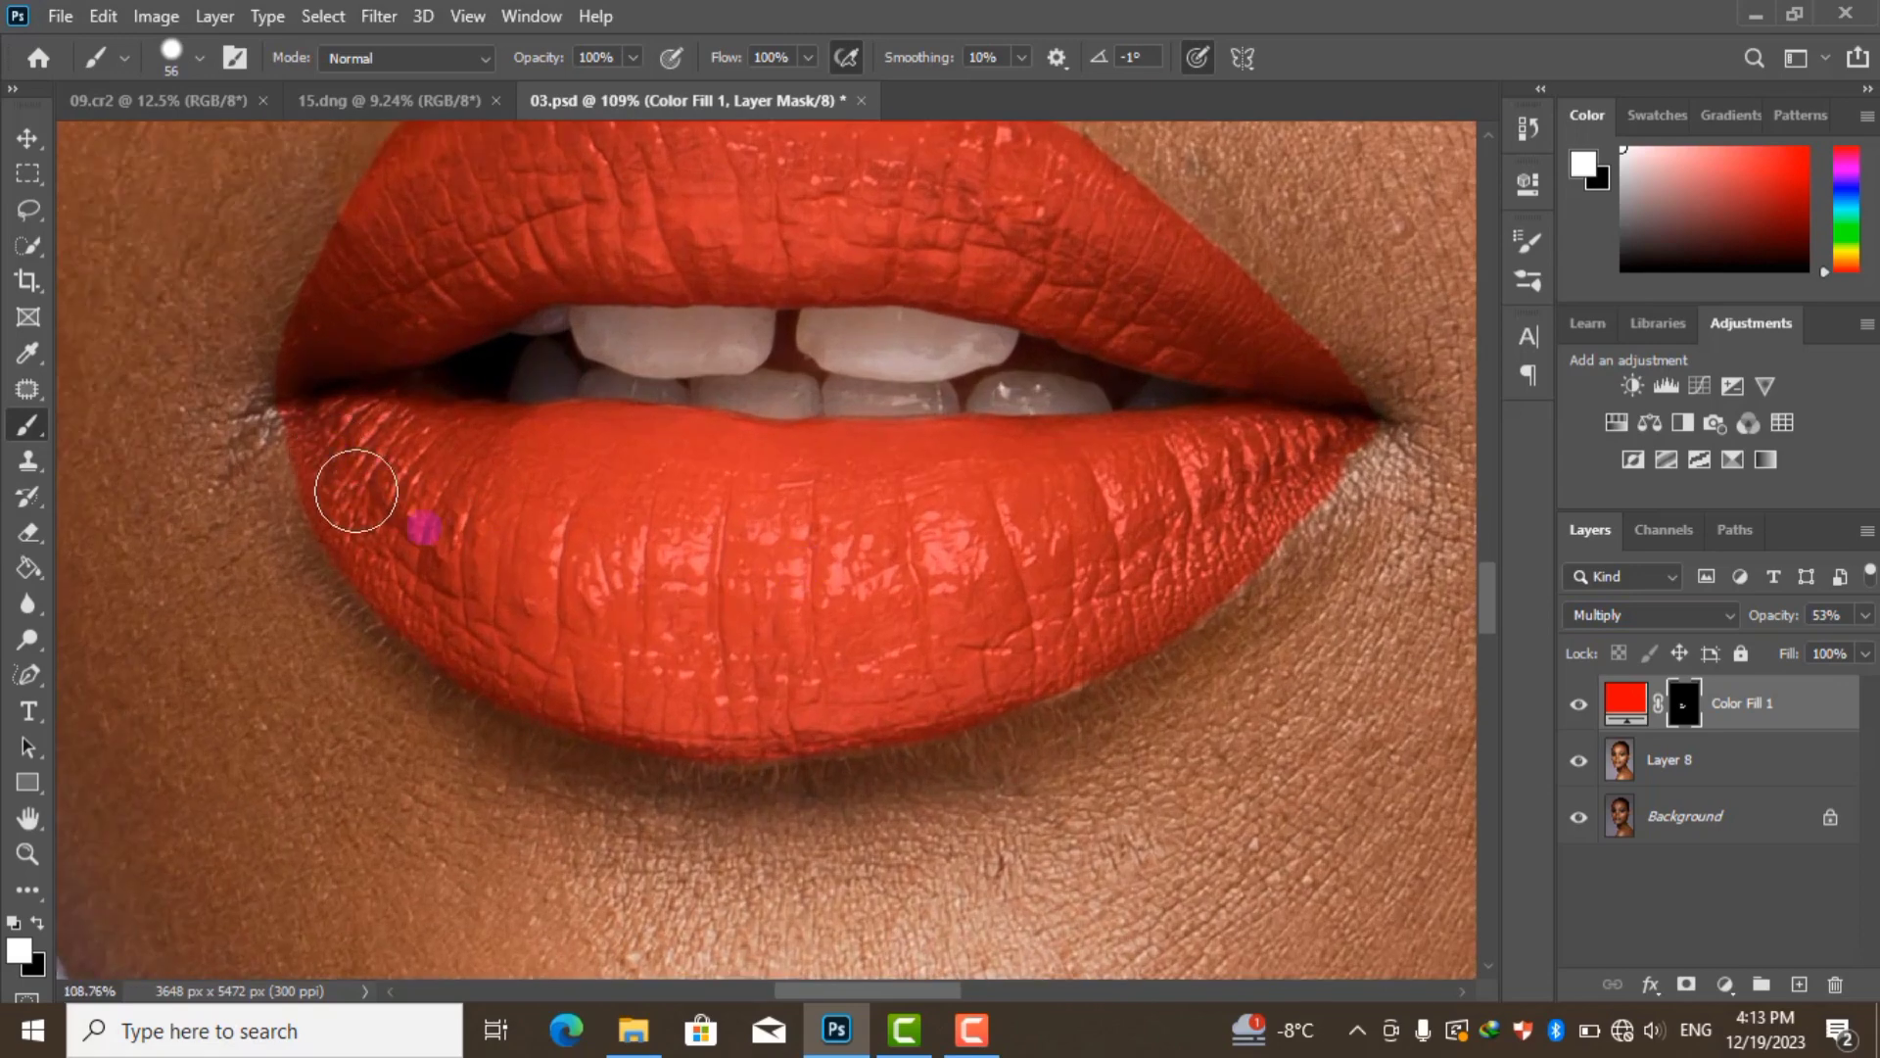
pyautogui.scroll(1, 991, 336)
pyautogui.scroll(-2, 860, 323)
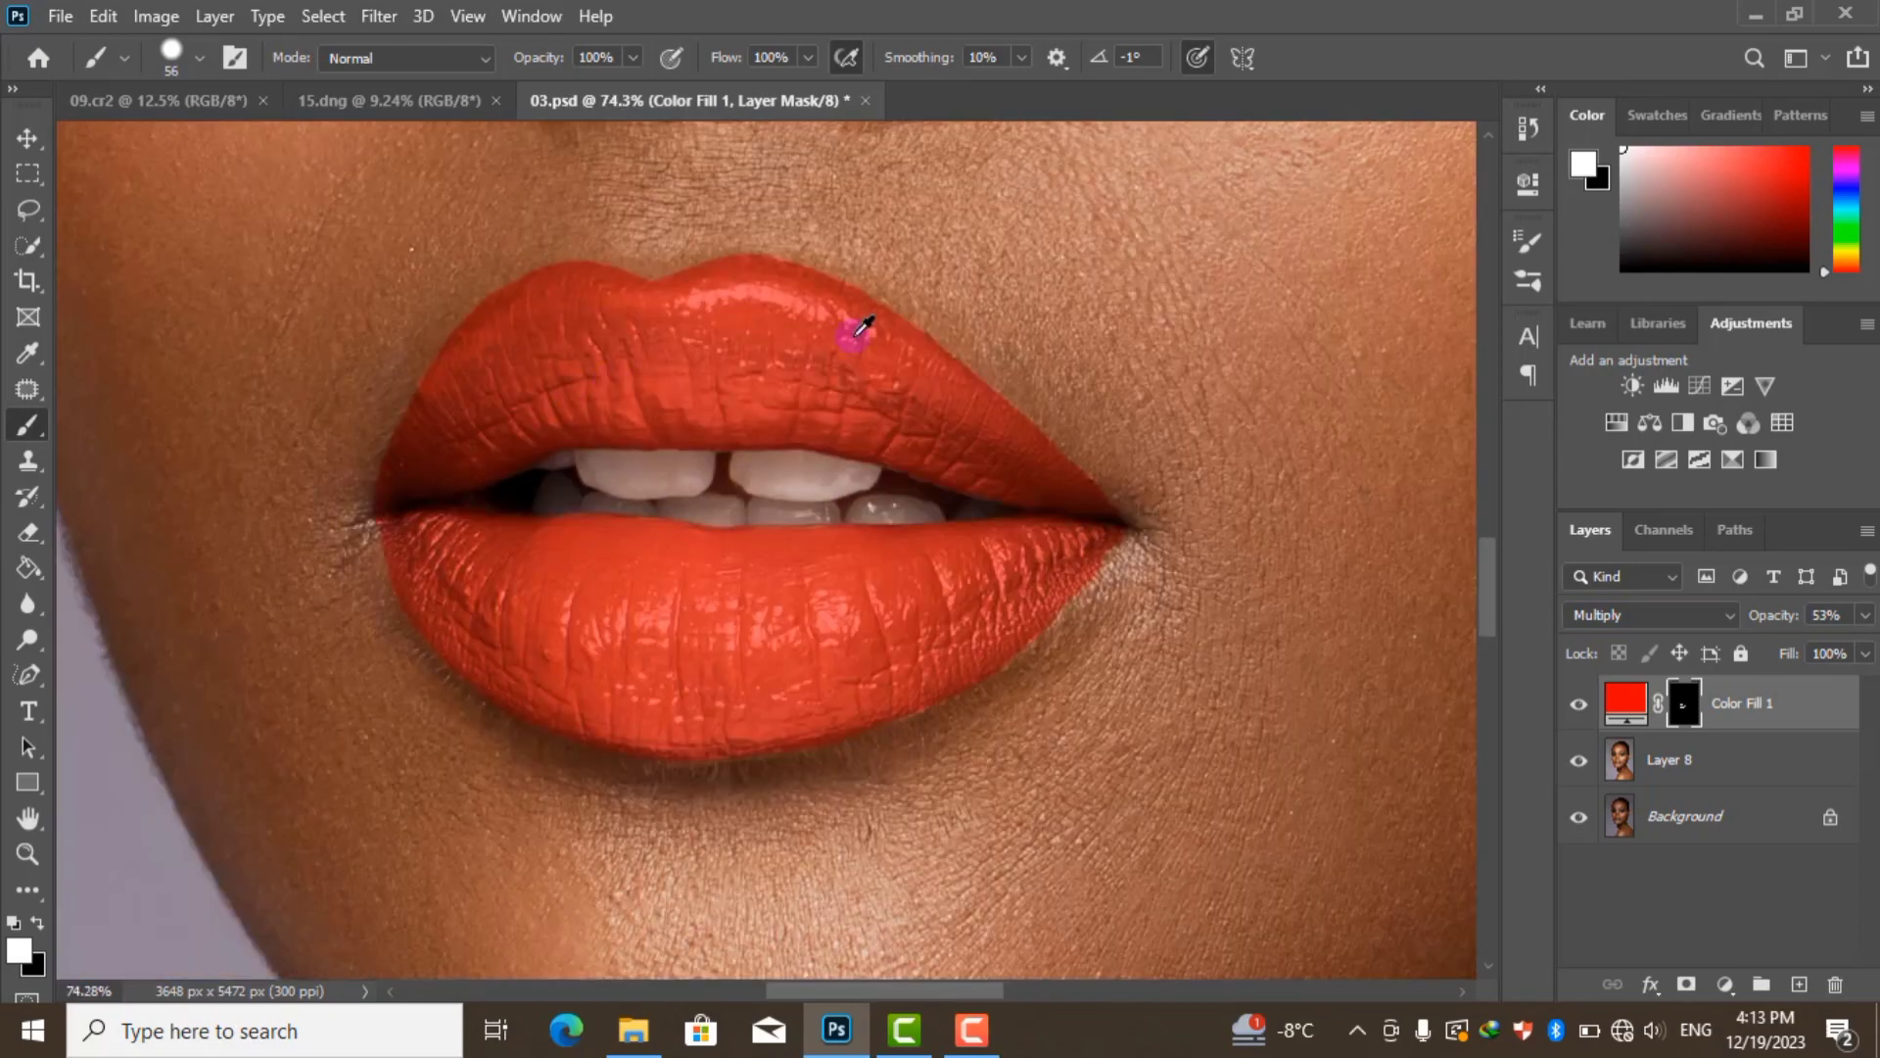
pyautogui.scroll(-3, 895, 415)
pyautogui.scroll(2, 1043, 524)
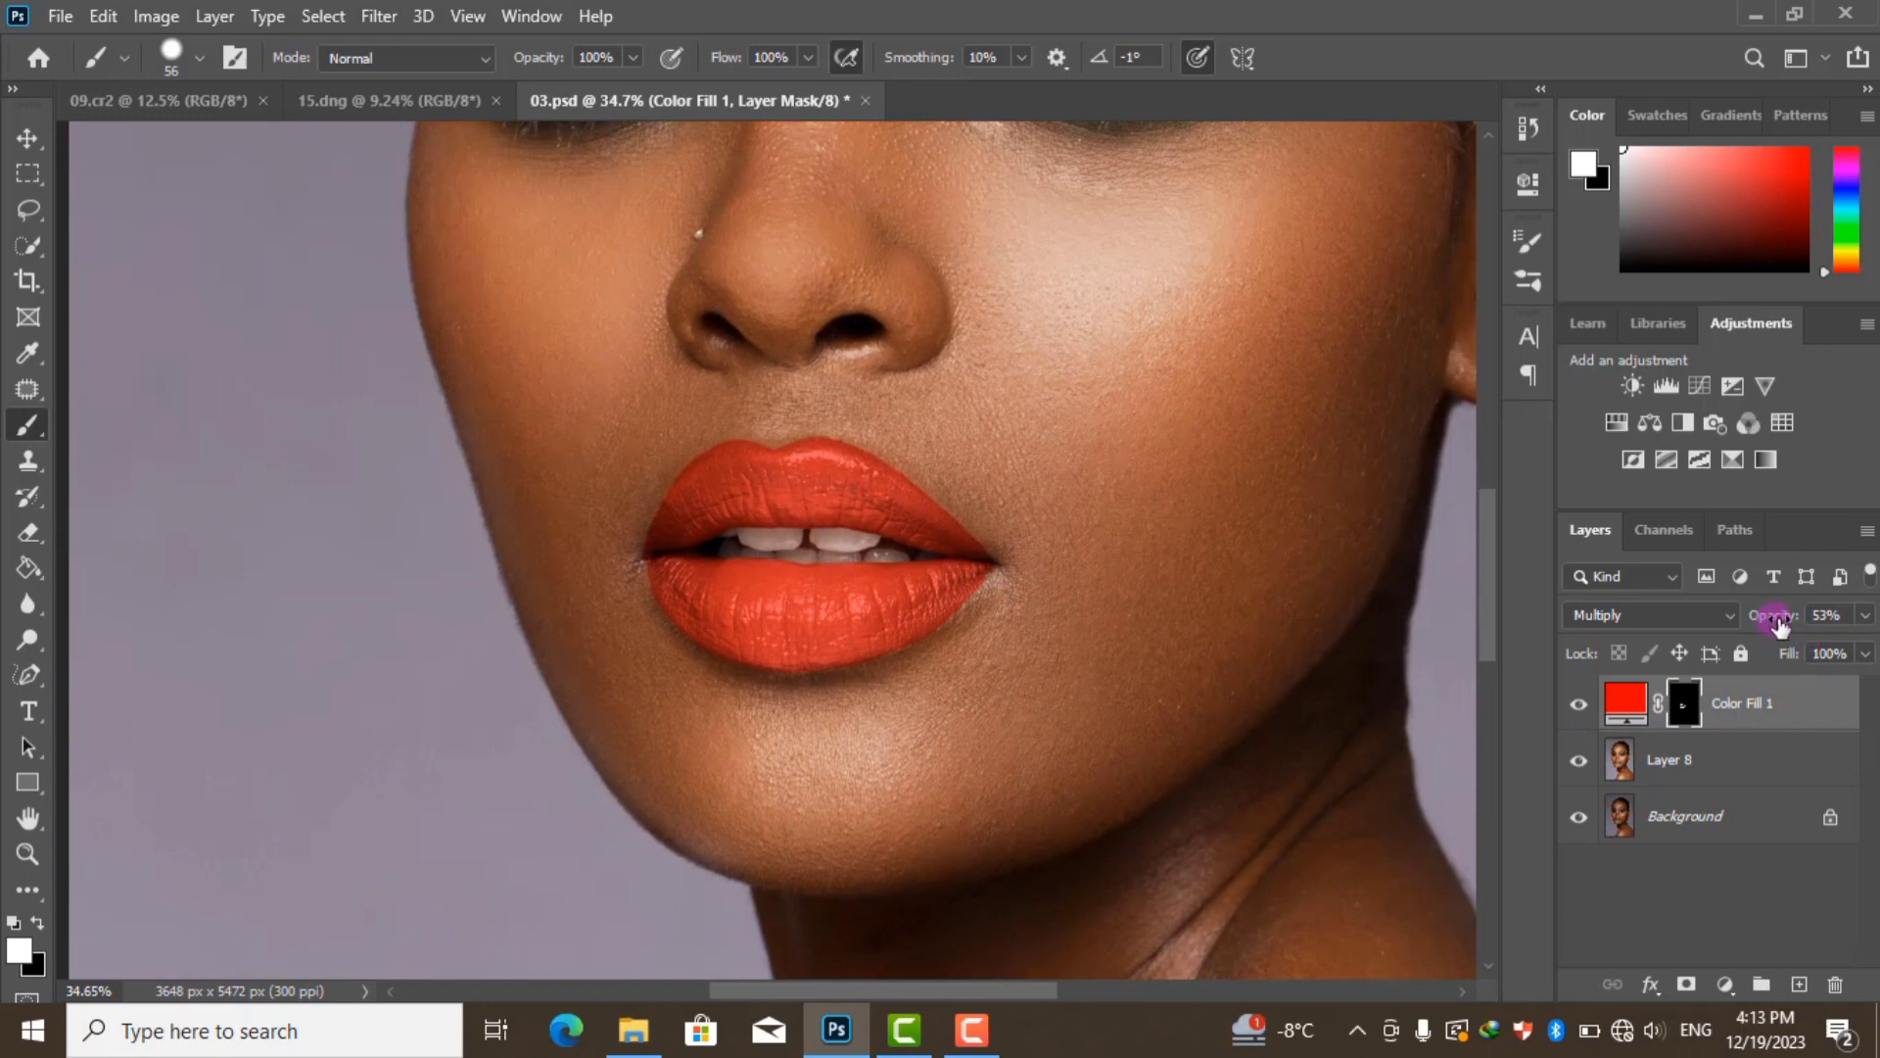
# Raise Color Fill 1 opacity to 100% and touch up the mask at the lip corner
pyautogui.moveTo(1779, 627); pyautogui.dragTo(1870, 627)
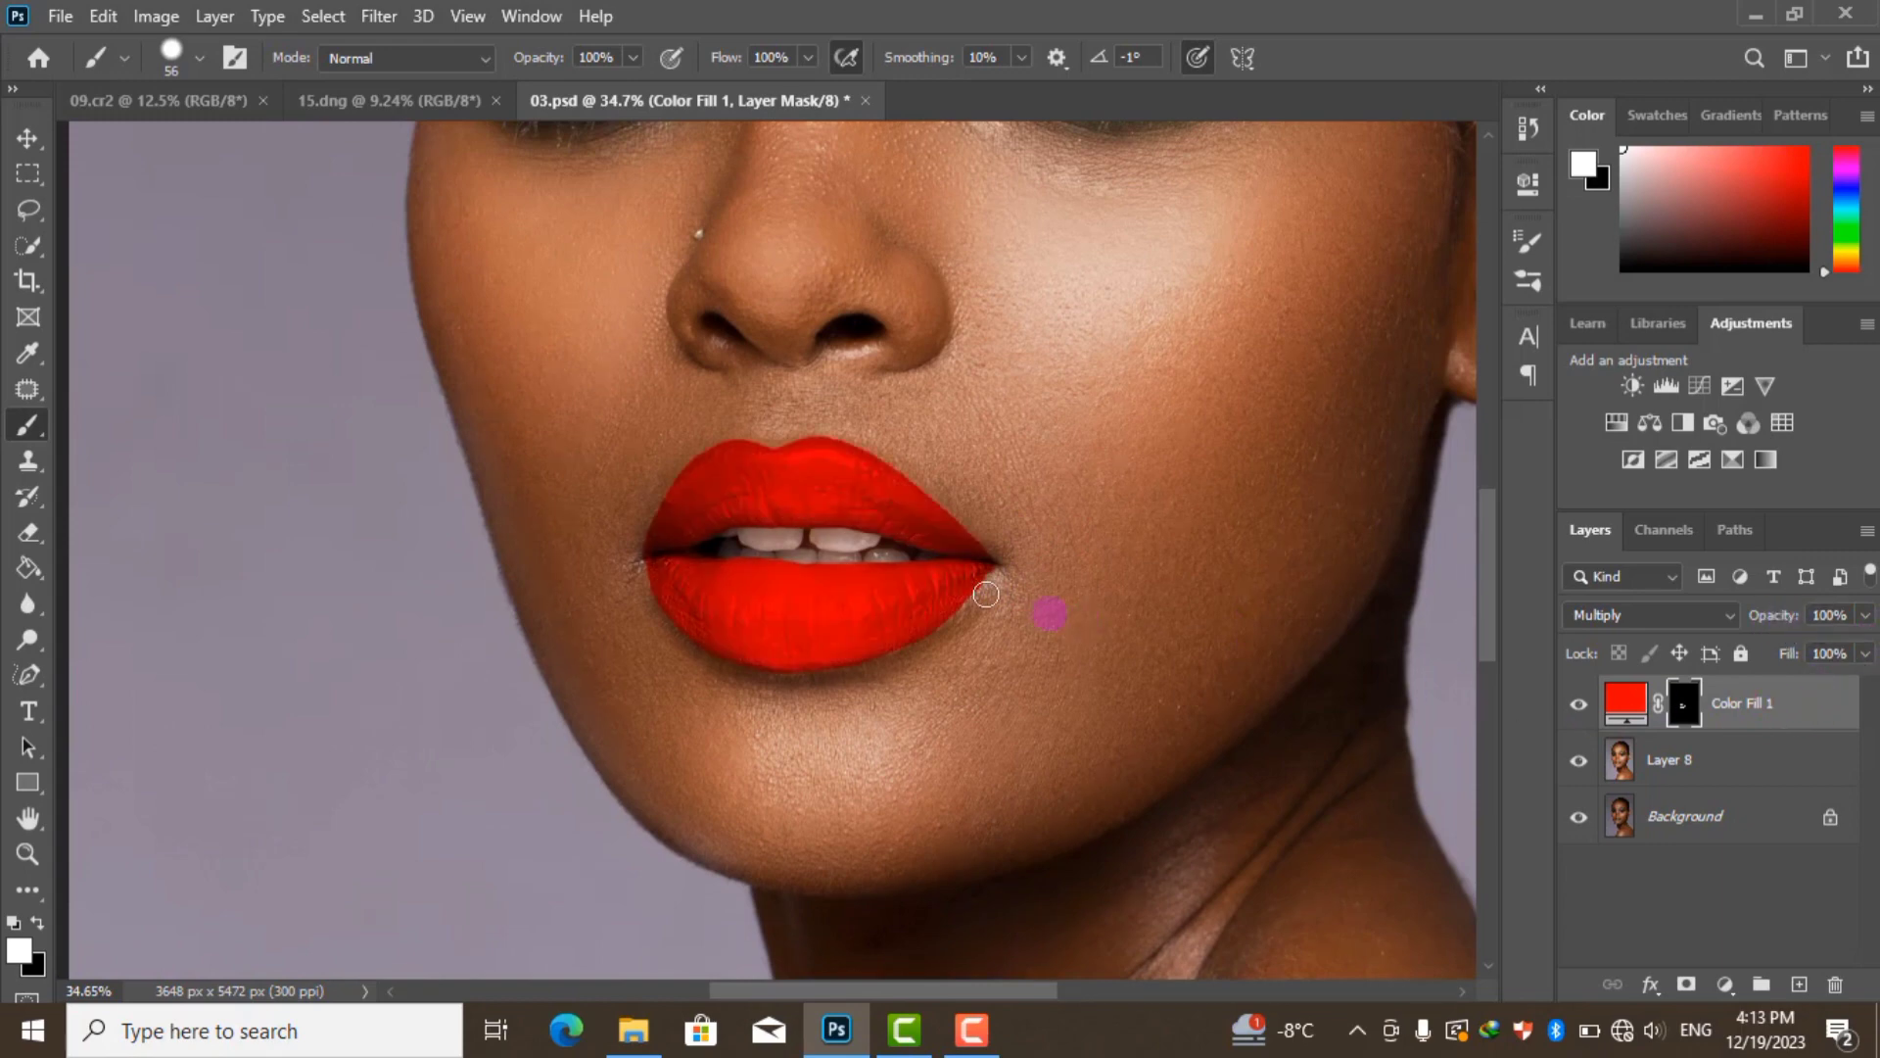
pyautogui.scroll(3, 986, 595)
pyautogui.scroll(1, 989, 563)
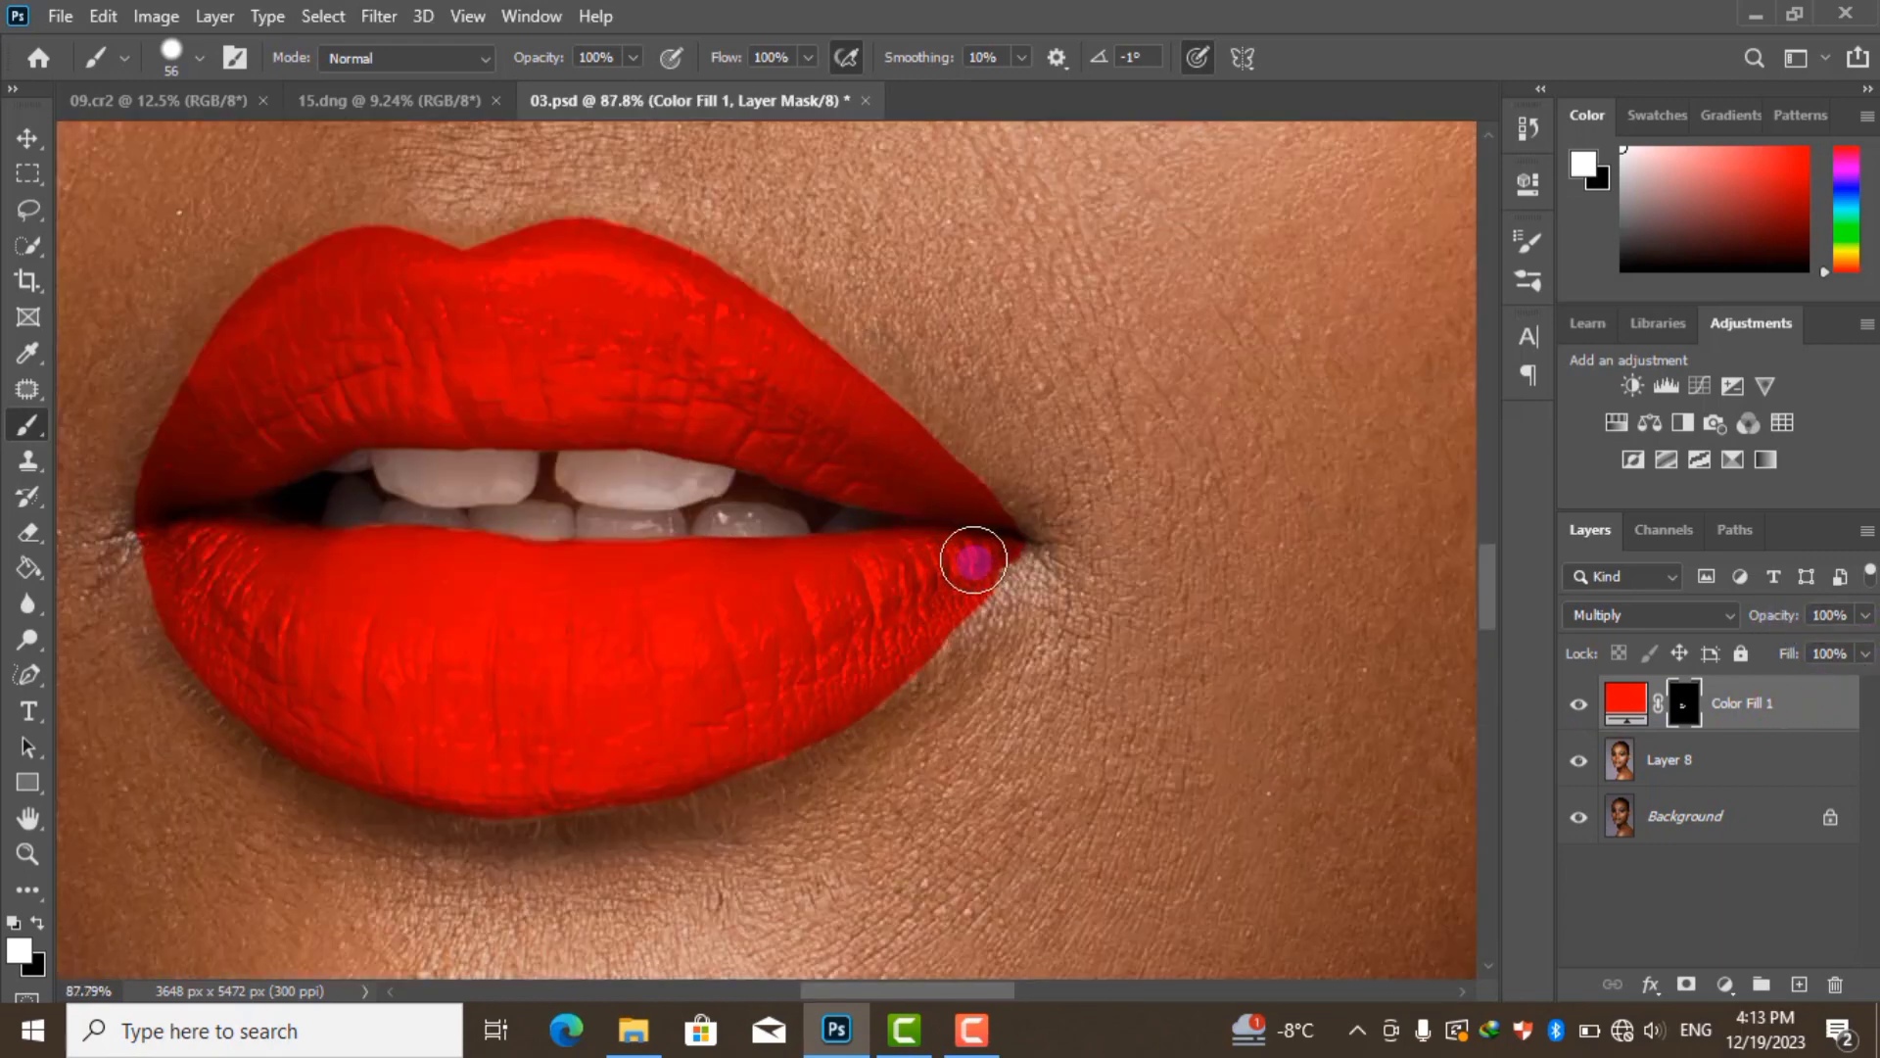
pyautogui.moveTo(973, 559); pyautogui.dragTo(951, 550)
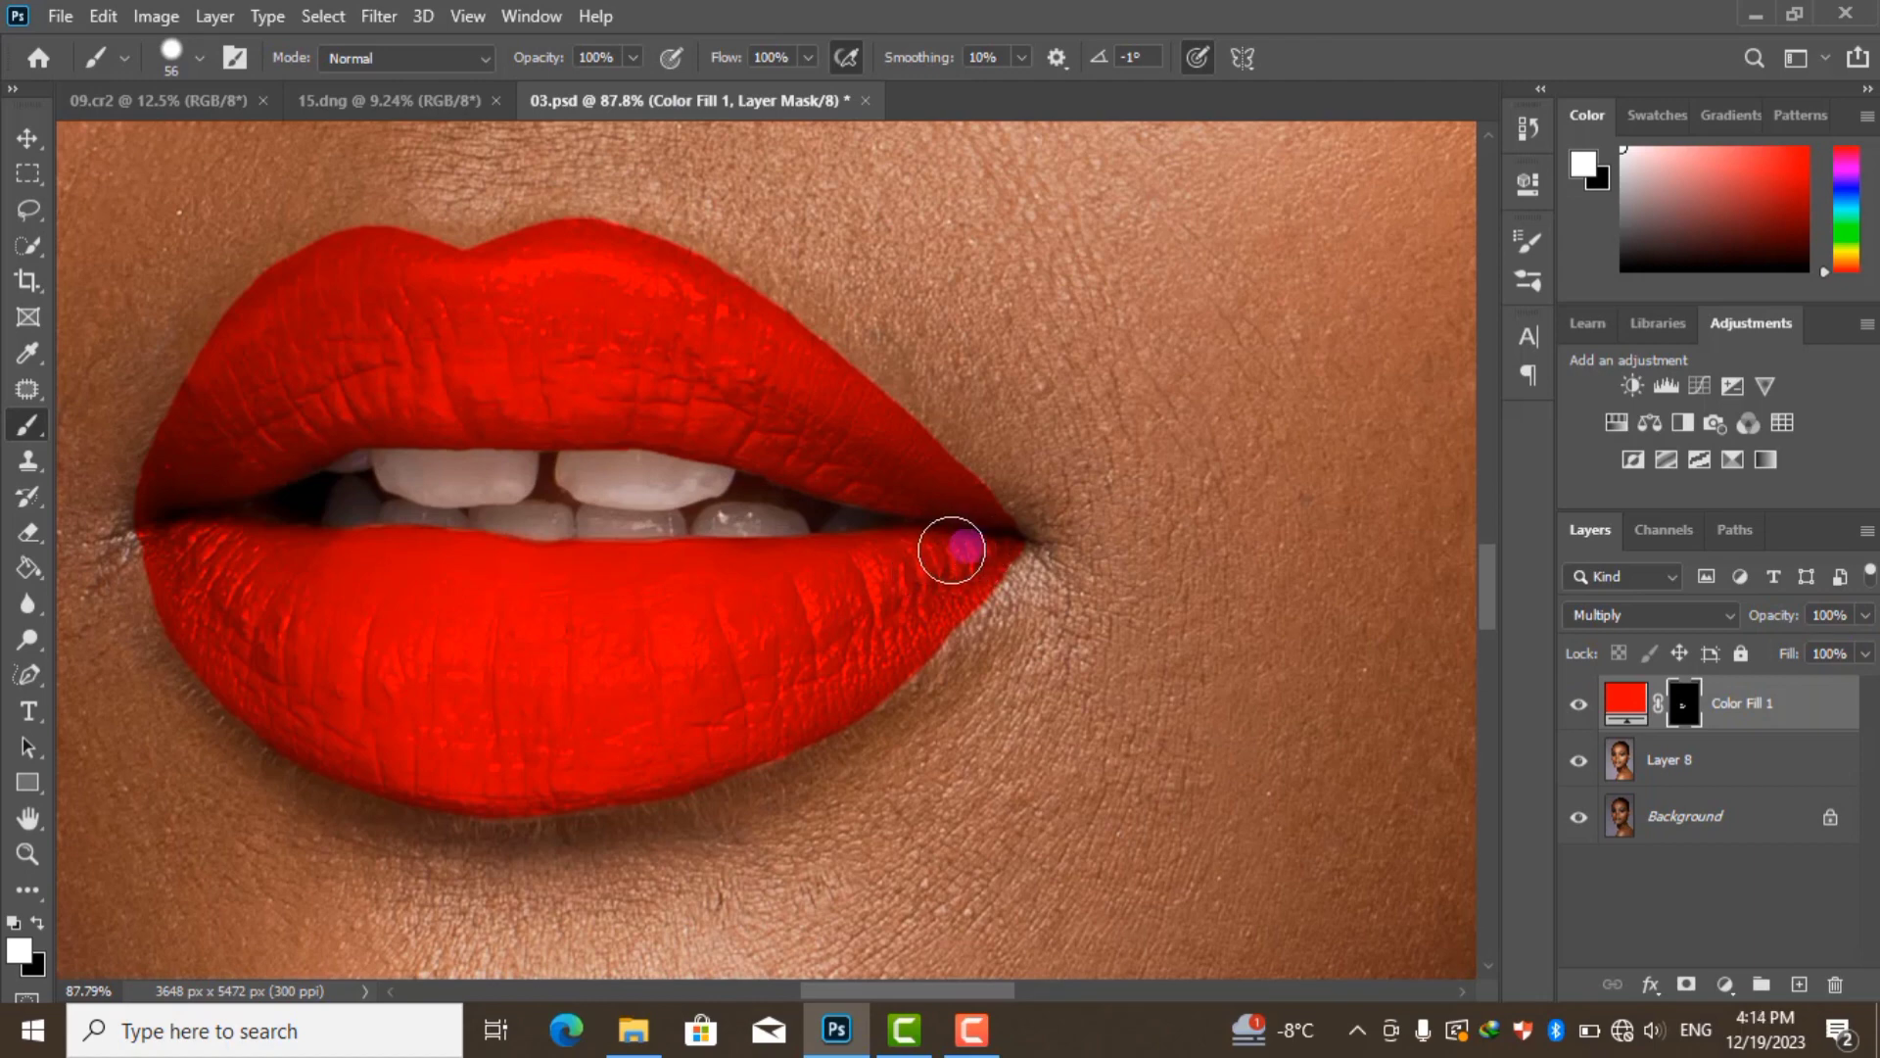
pyautogui.scroll(-3, 950, 551)
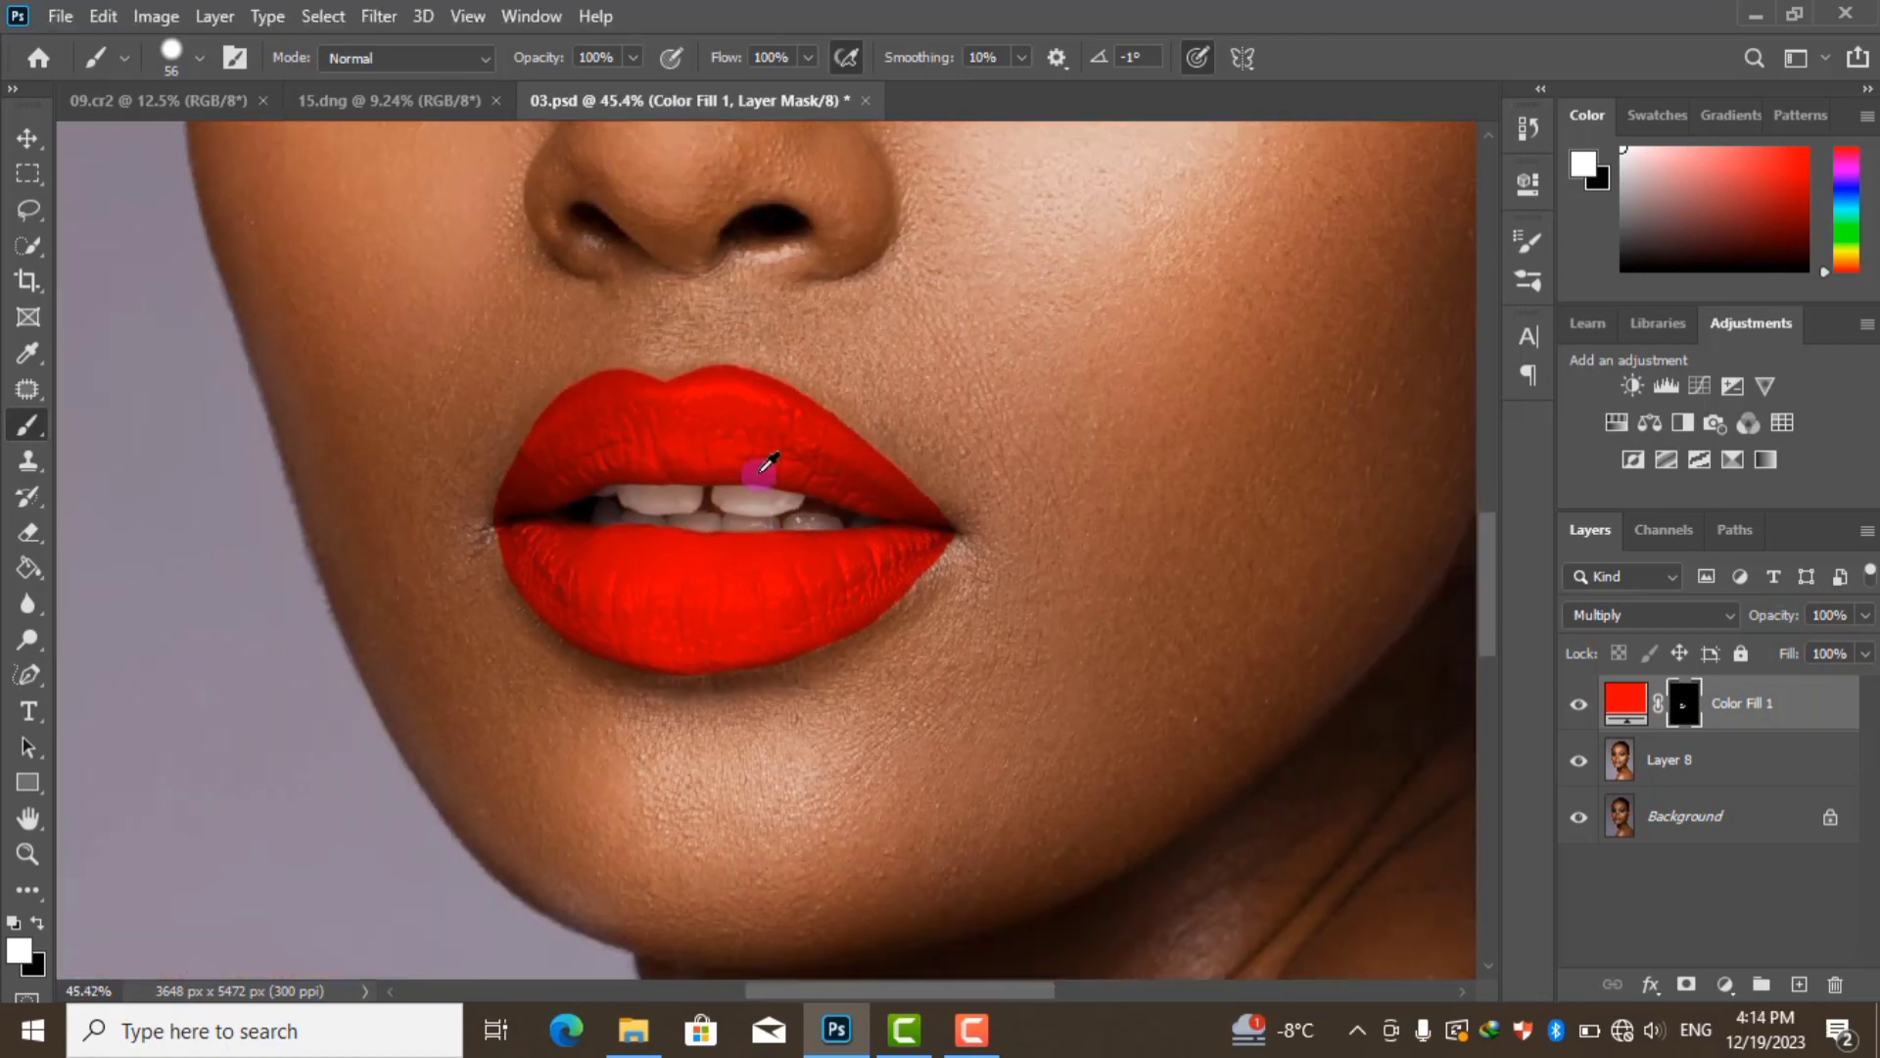
# Split the Underlying Layer Blend If sliders of Color Fill 1 to 86 / 208 in Layer Style
pyautogui.doubleClick(1805, 710)
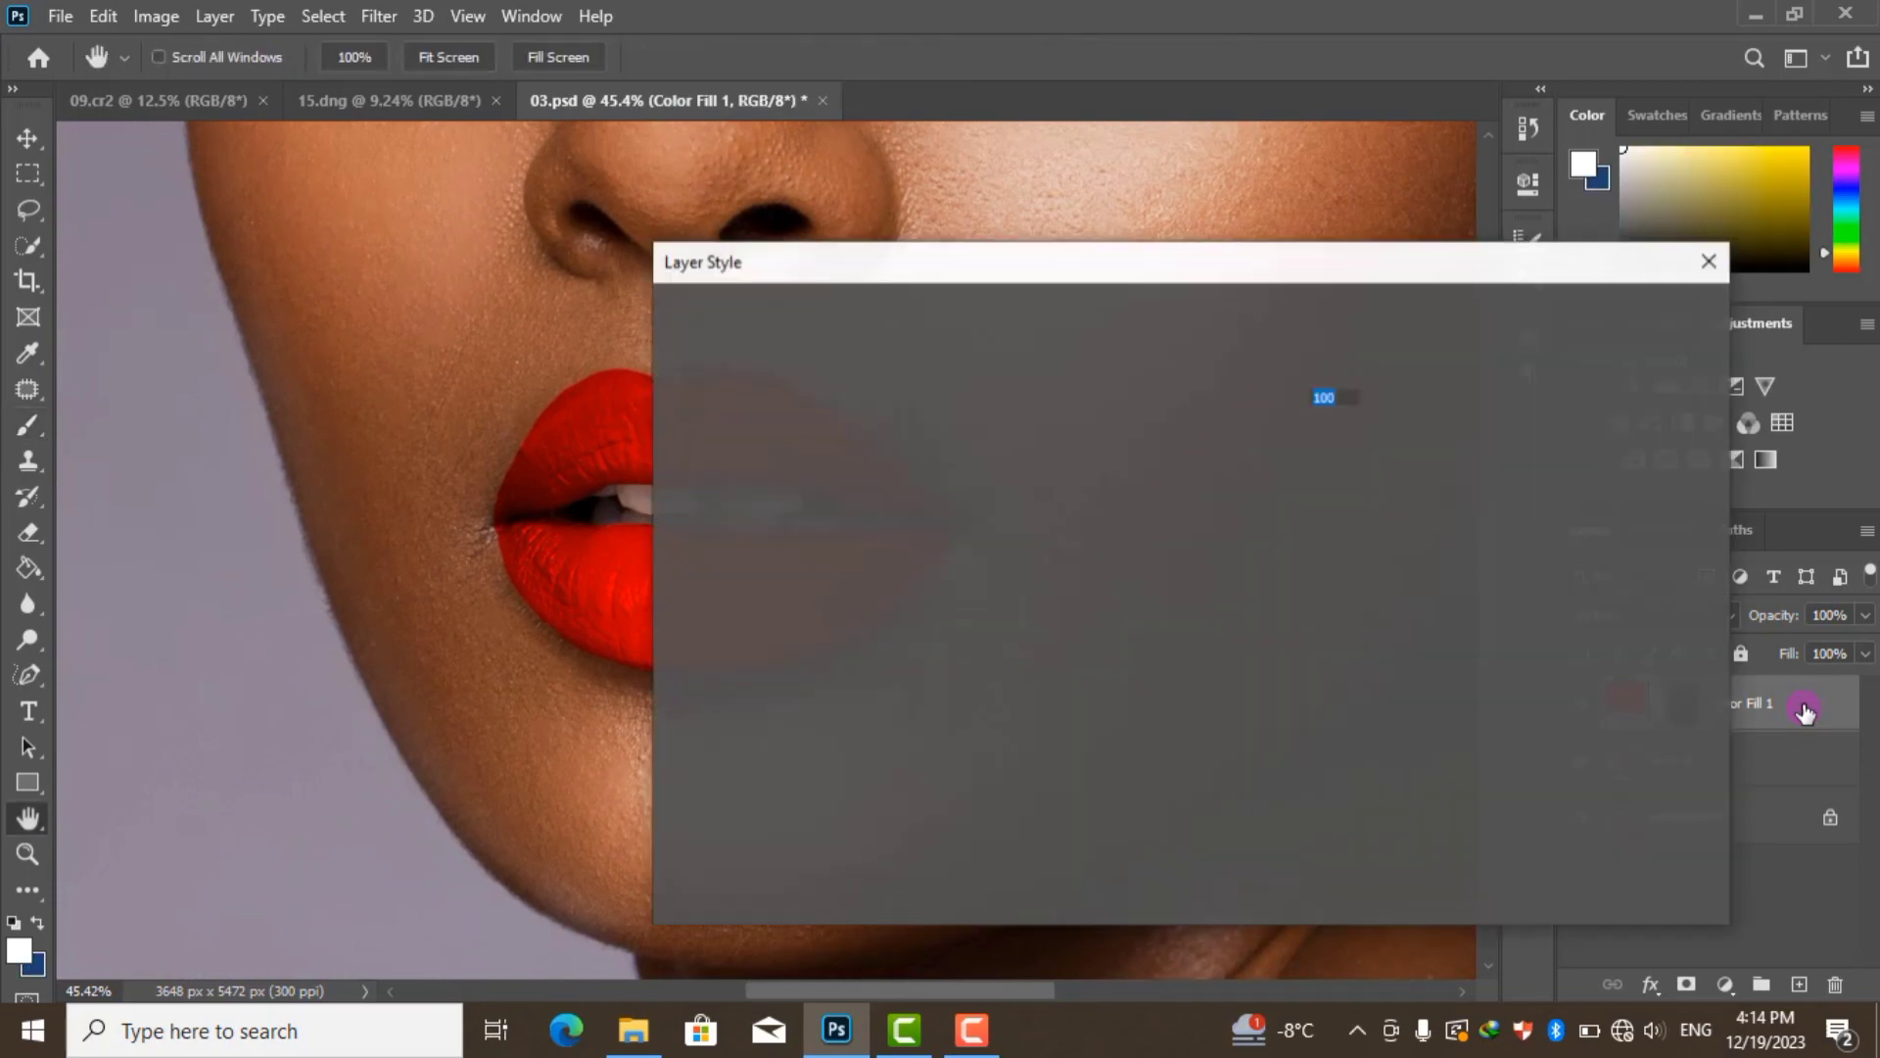
pyautogui.moveTo(962, 260); pyautogui.dragTo(1288, 215)
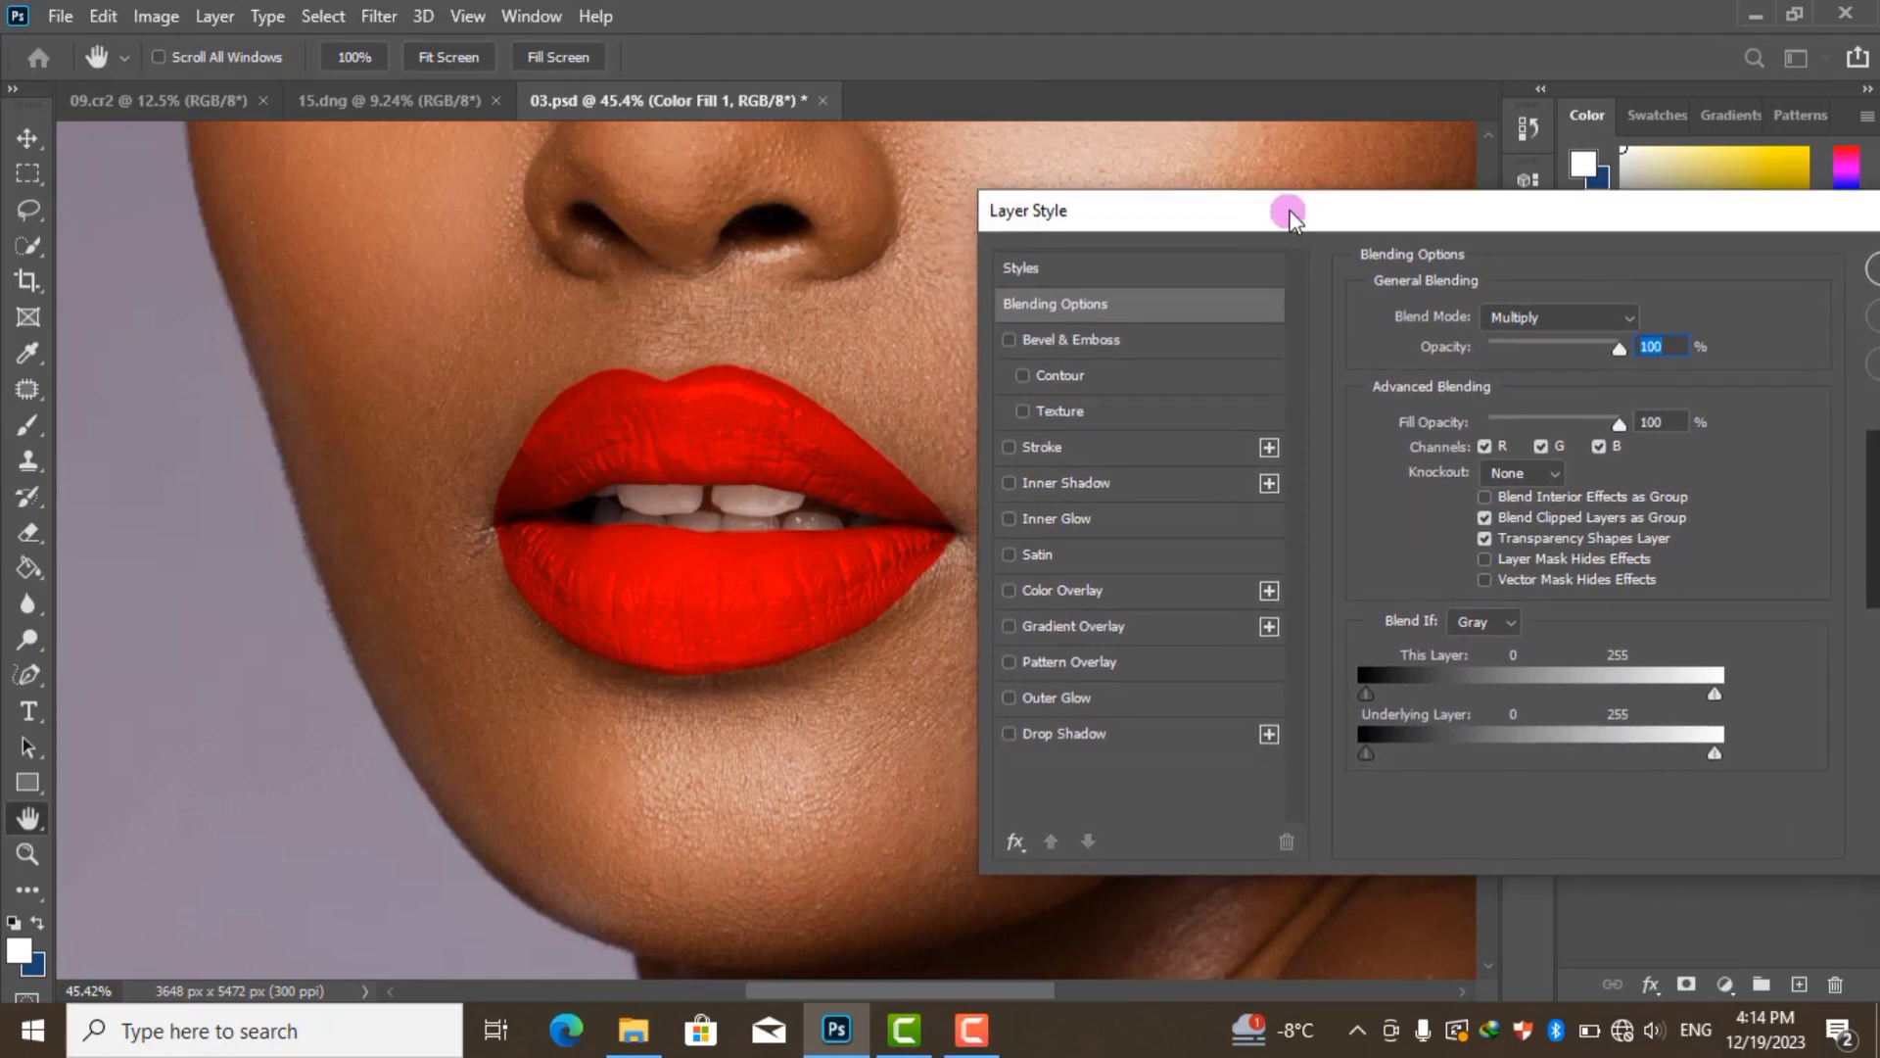
pyautogui.keyDown('alt'); pyautogui.click(1713, 753); pyautogui.keyUp('alt')
pyautogui.moveTo(1712, 754); pyautogui.dragTo(1533, 751)
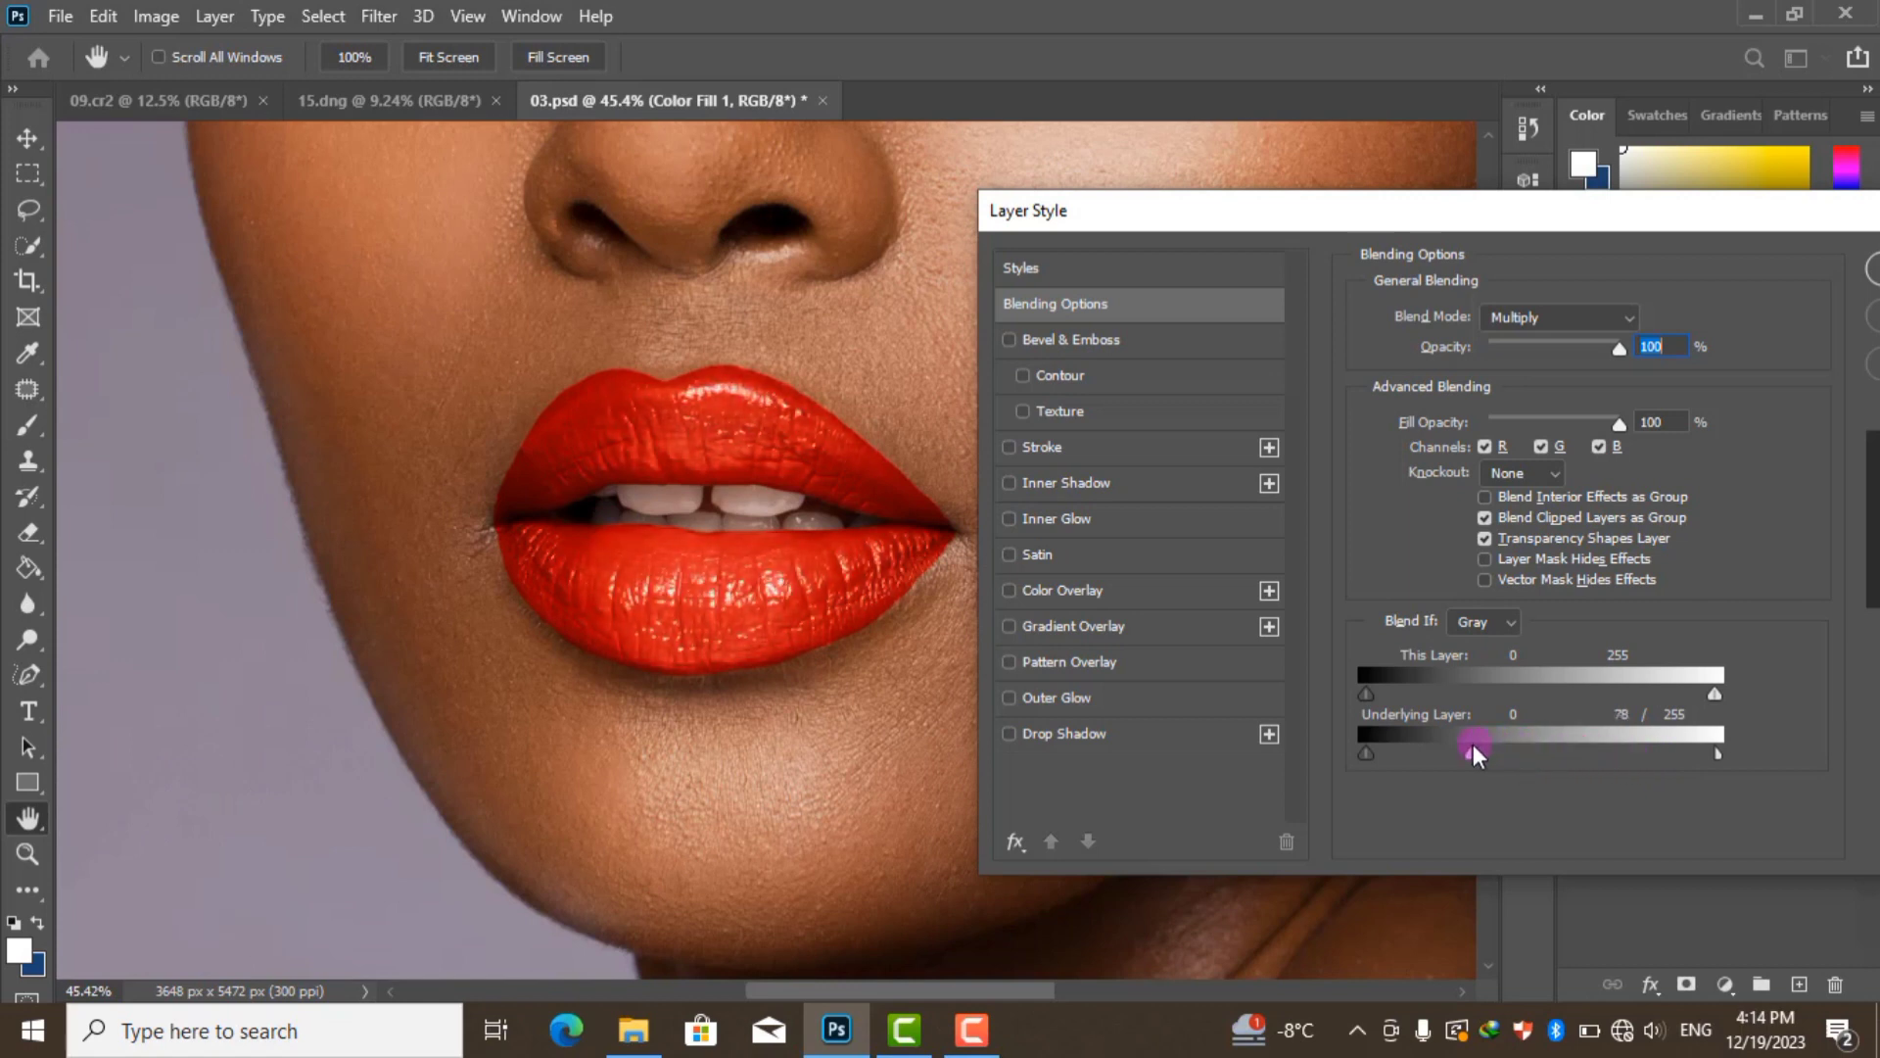
pyautogui.moveTo(1474, 747); pyautogui.dragTo(1480, 747)
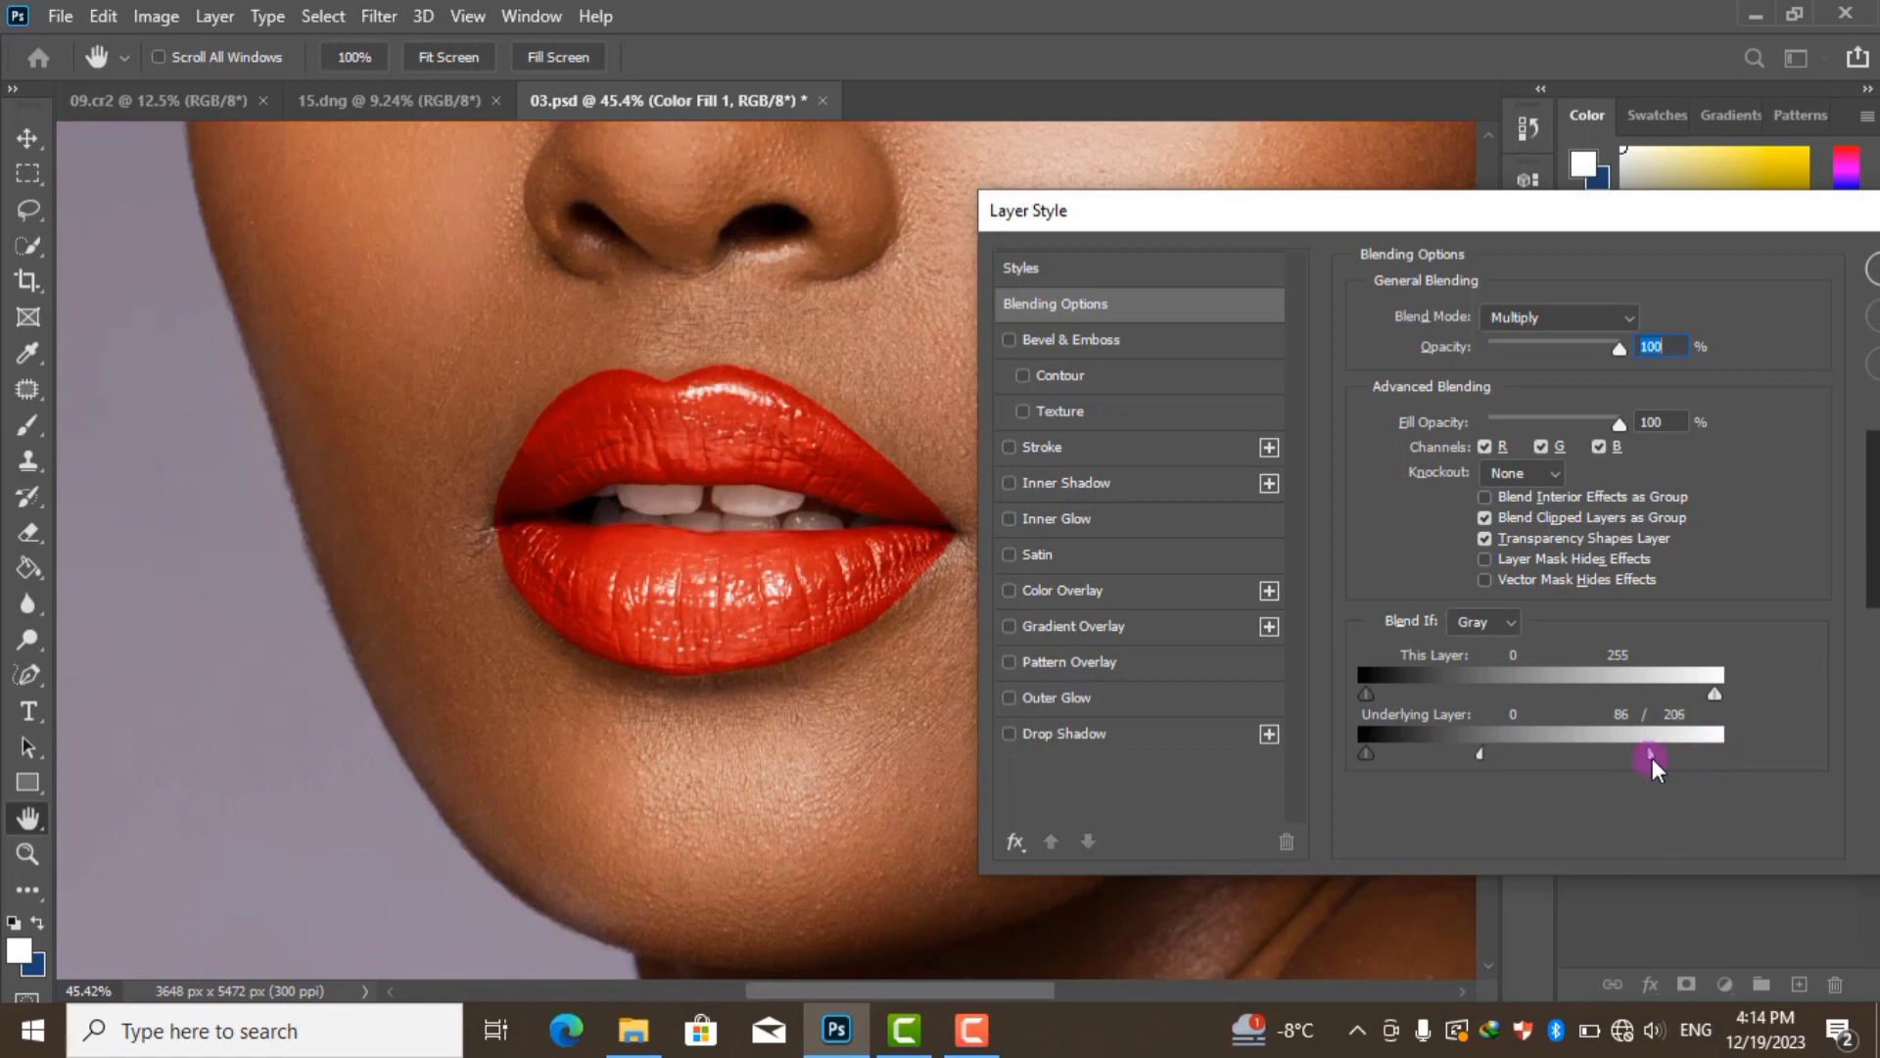
pyautogui.moveTo(1653, 758); pyautogui.dragTo(1649, 750)
pyautogui.moveTo(1665, 228); pyautogui.dragTo(1592, 221)
pyautogui.click(1848, 272)
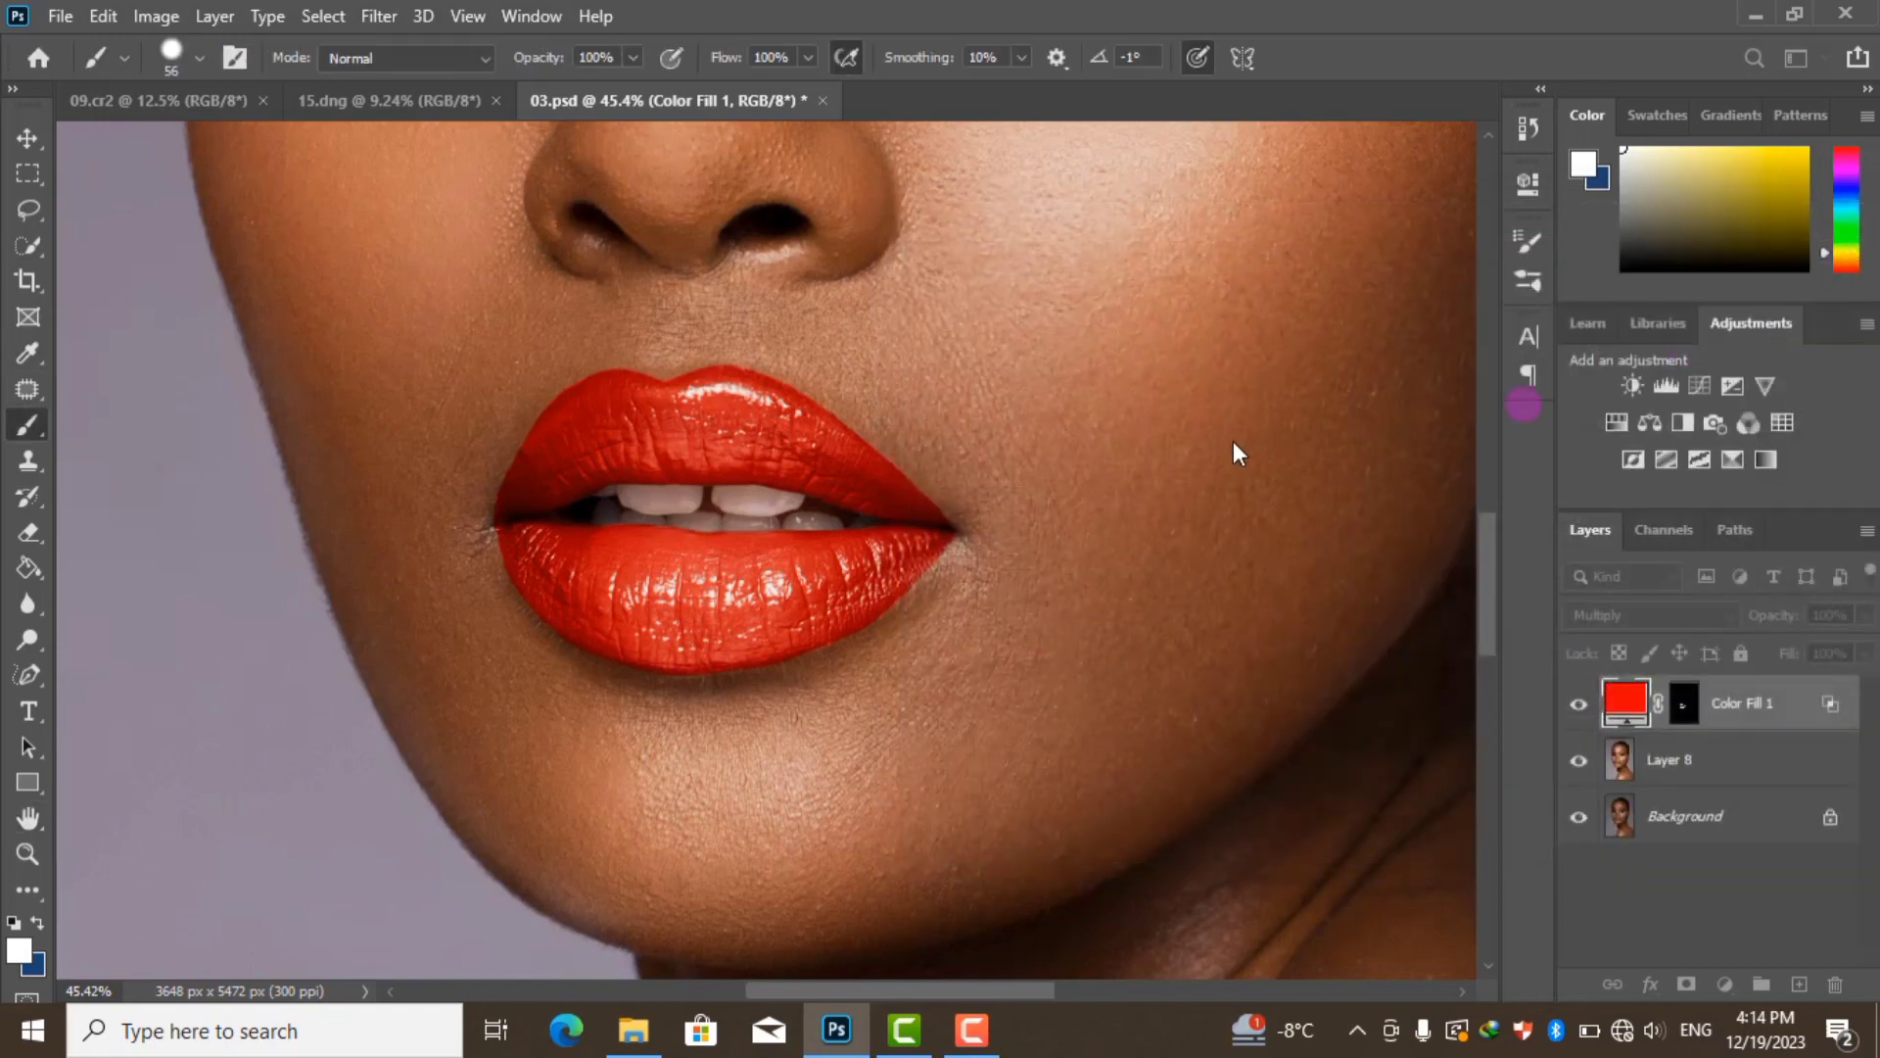
# Select the Color Fill 1 mask in the Properties panel and feather it to 5.2 px
pyautogui.scroll(-3, 1236, 447)
pyautogui.scroll(-2, 998, 493)
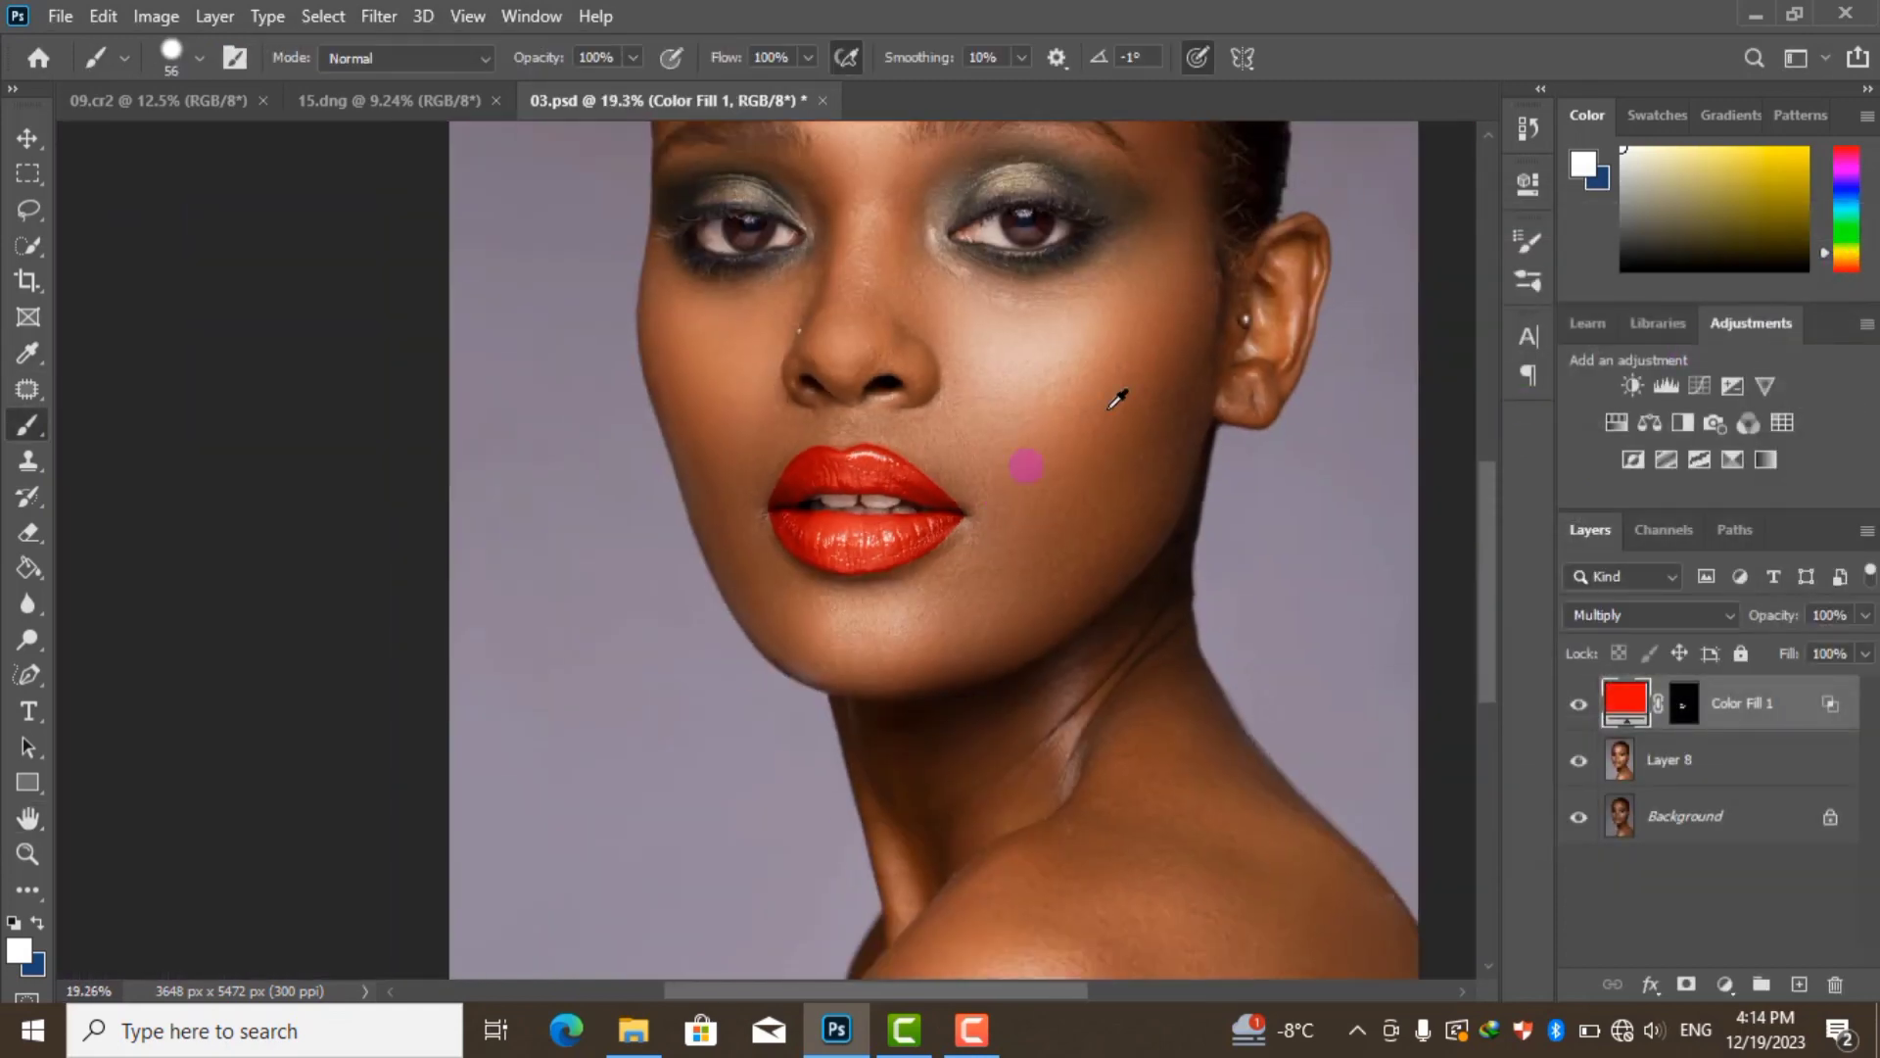
pyautogui.scroll(1, 1189, 381)
pyautogui.scroll(1, 1217, 503)
pyautogui.scroll(1, 1302, 680)
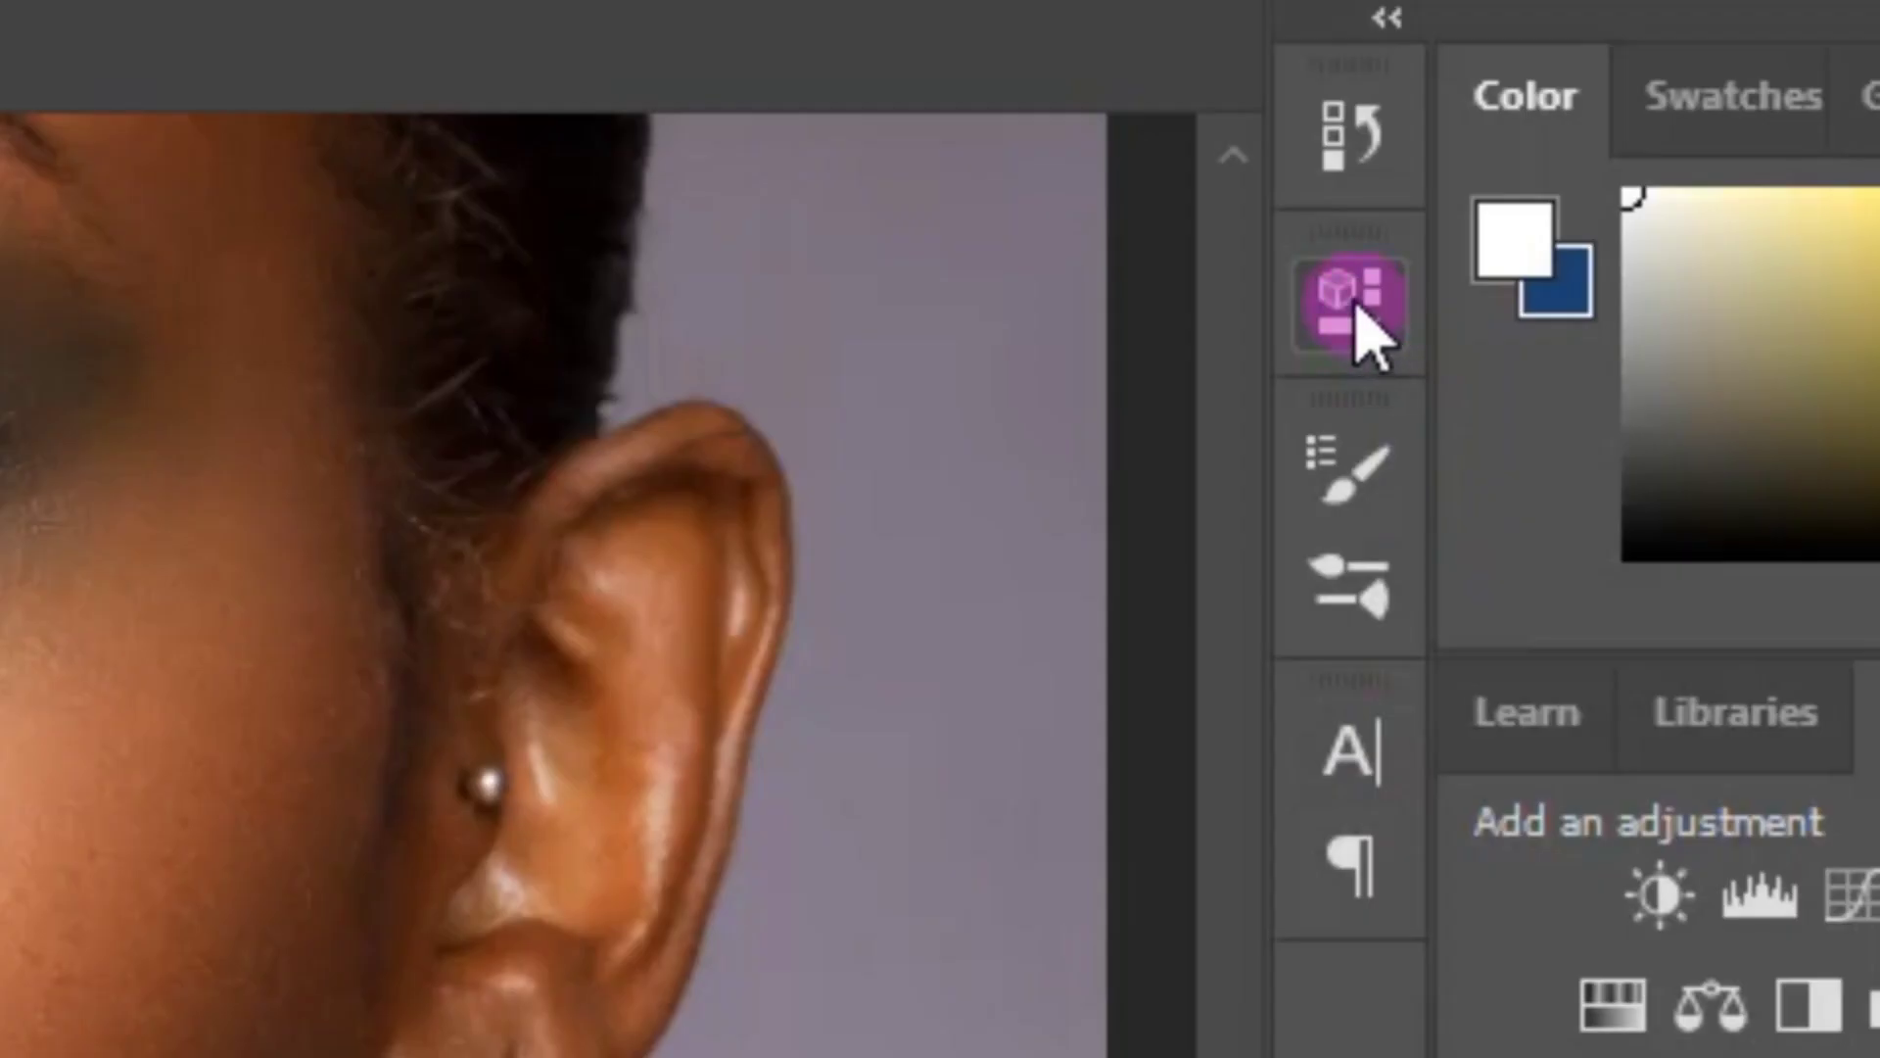
pyautogui.click(1530, 187)
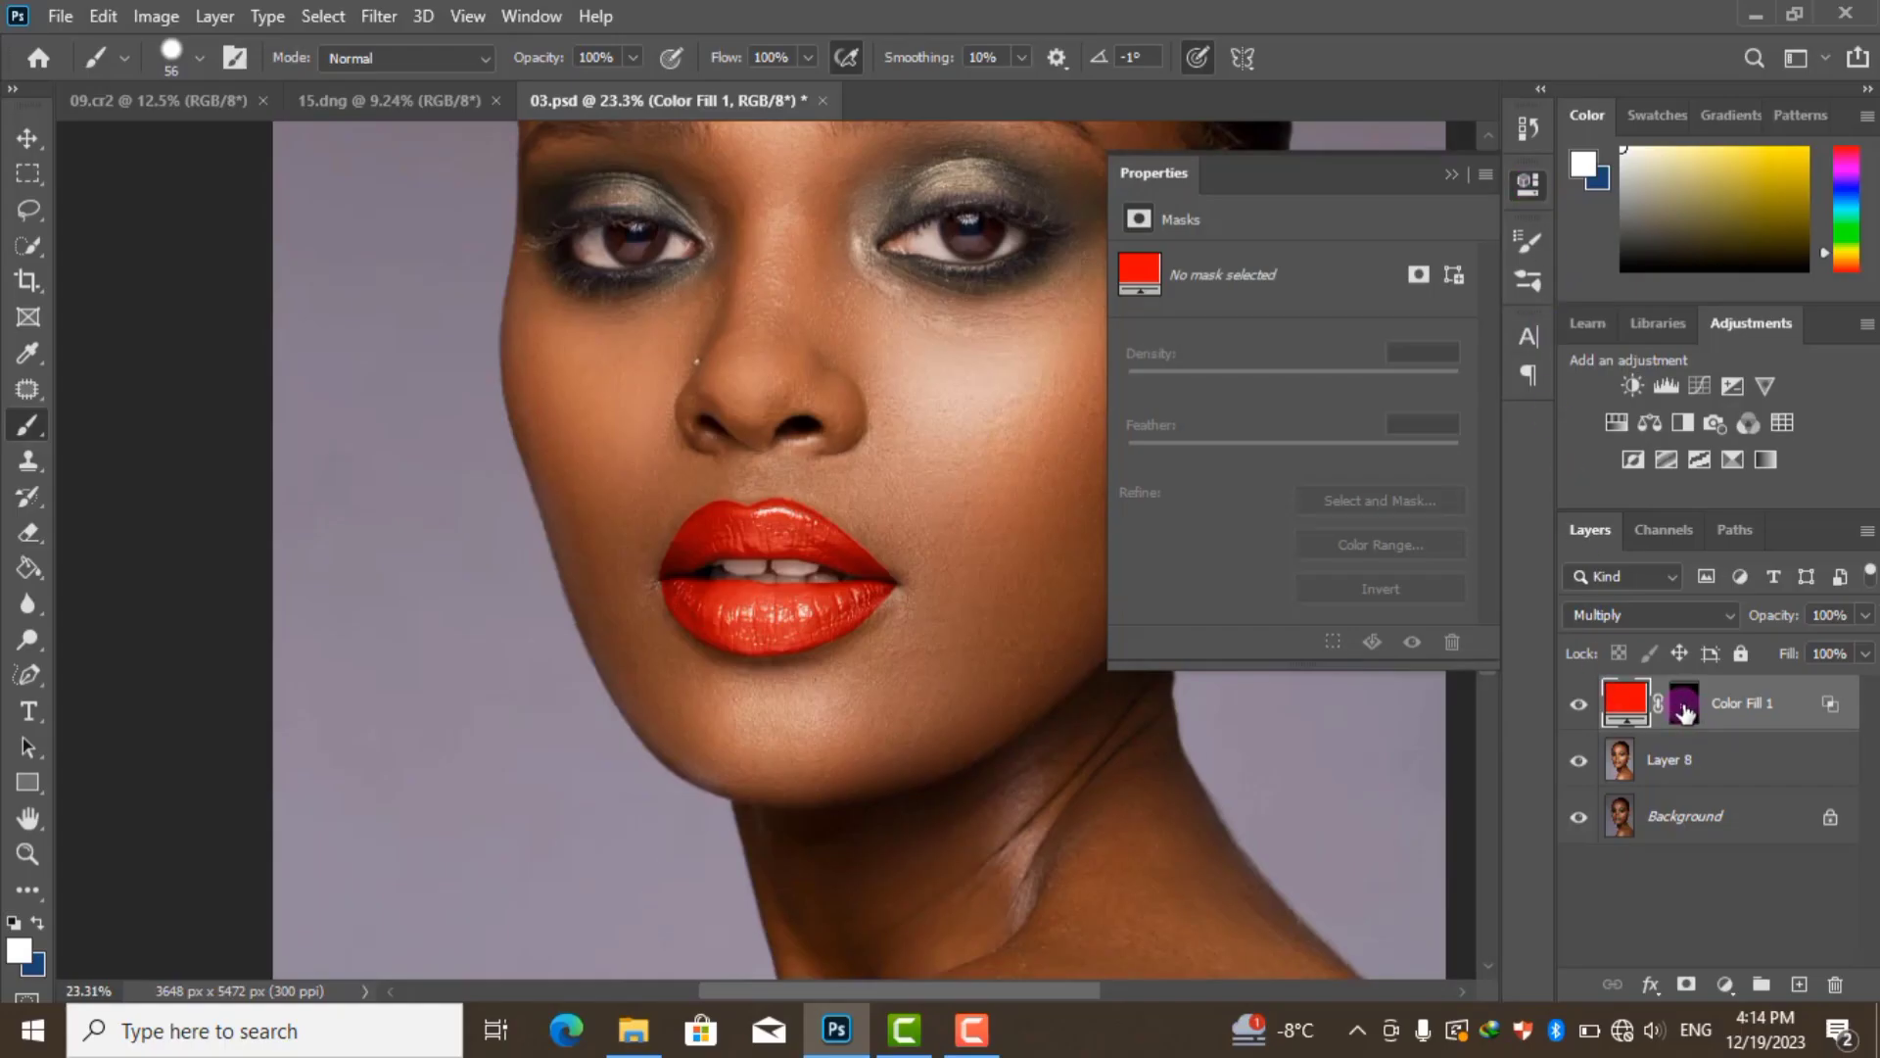
pyautogui.click(1685, 708)
pyautogui.moveTo(1178, 445); pyautogui.dragTo(1220, 446)
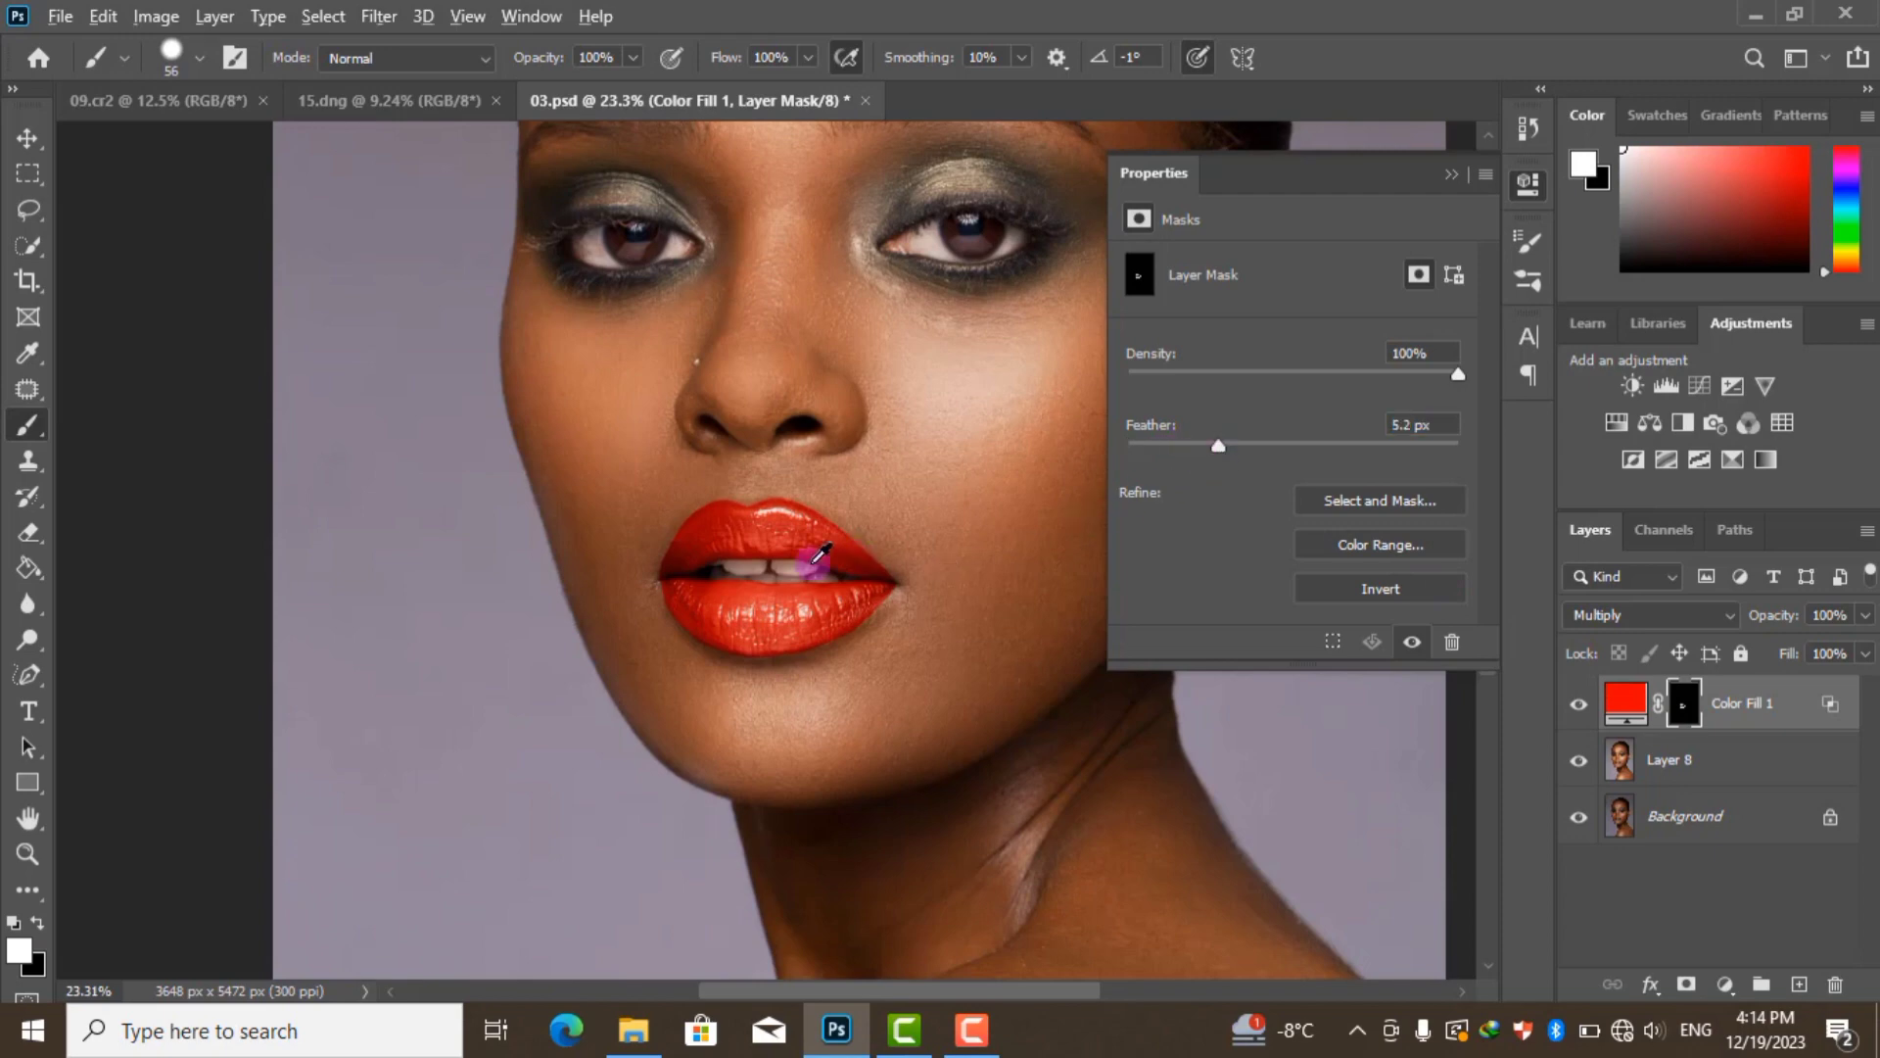
# Increase the lip mask feather to 11.1 px and collapse the Properties panel
pyautogui.scroll(2, 838, 605)
pyautogui.scroll(2, 810, 776)
pyautogui.scroll(2, 802, 692)
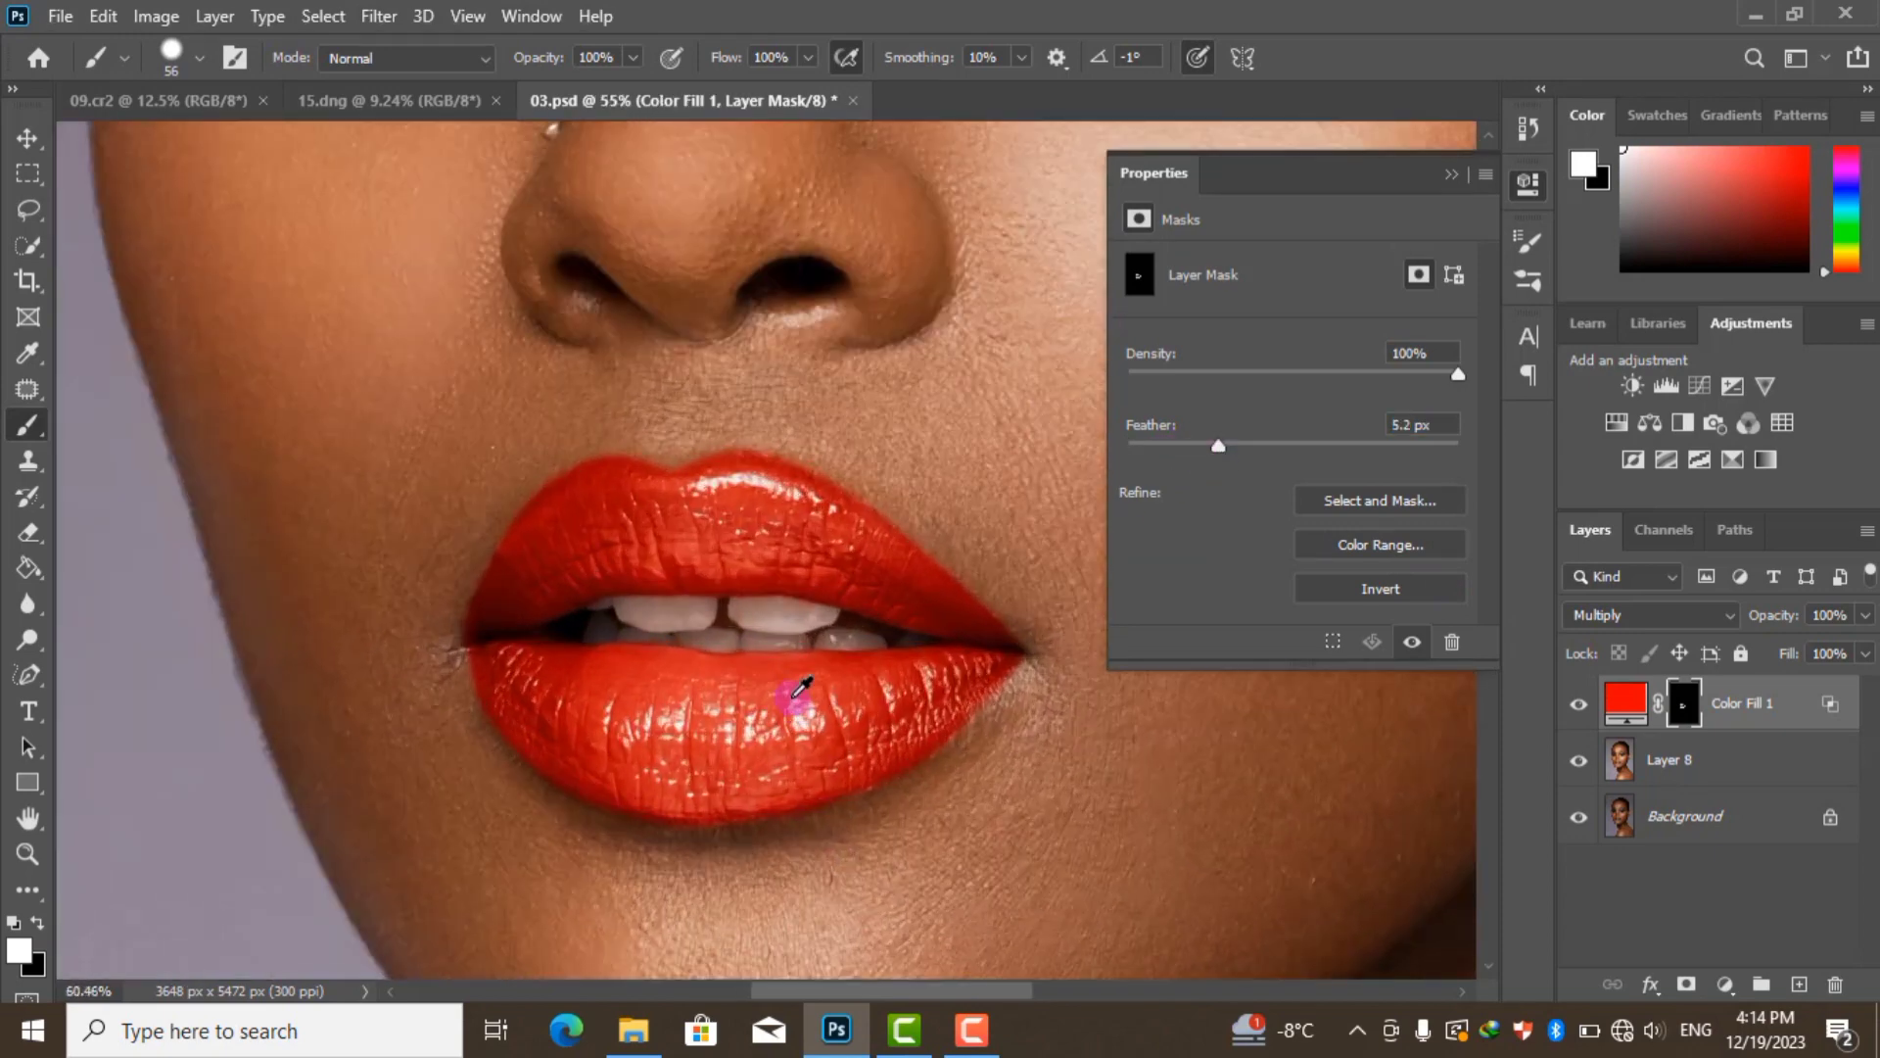
pyautogui.scroll(1, 887, 688)
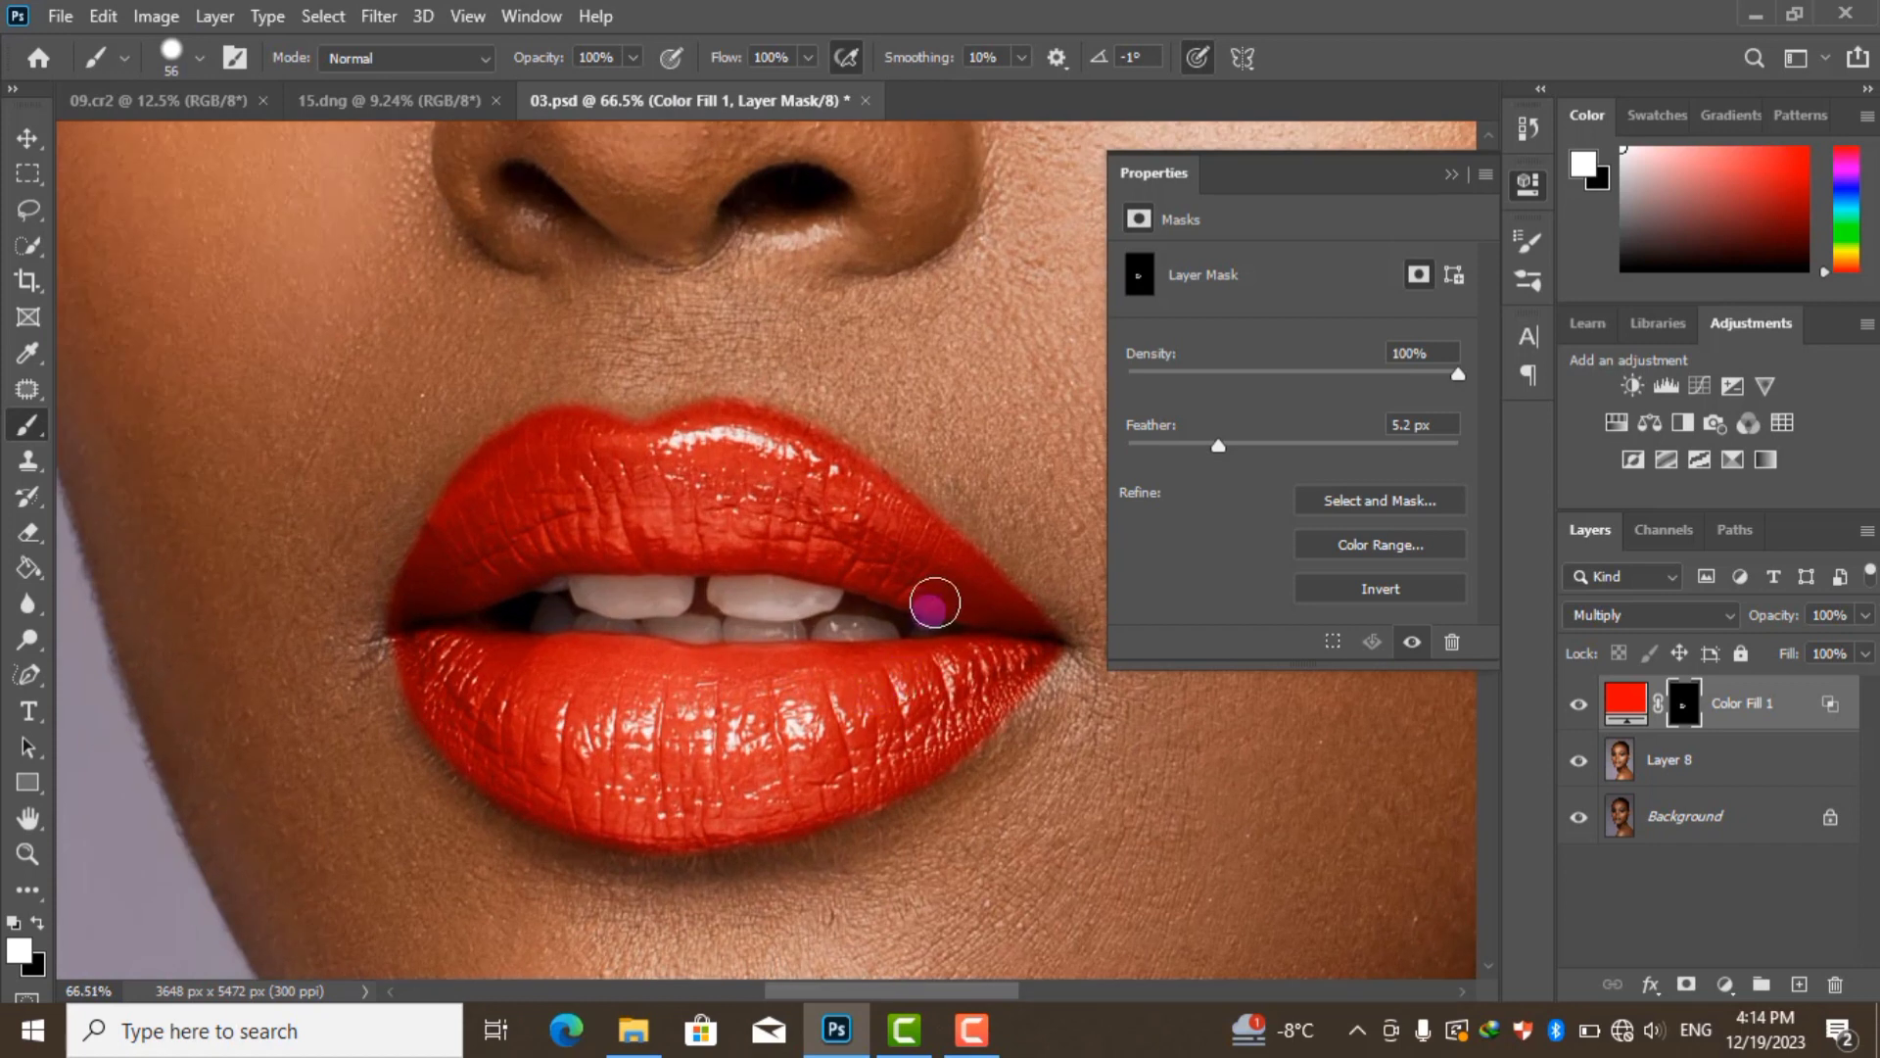
pyautogui.moveTo(1256, 445); pyautogui.dragTo(1261, 442)
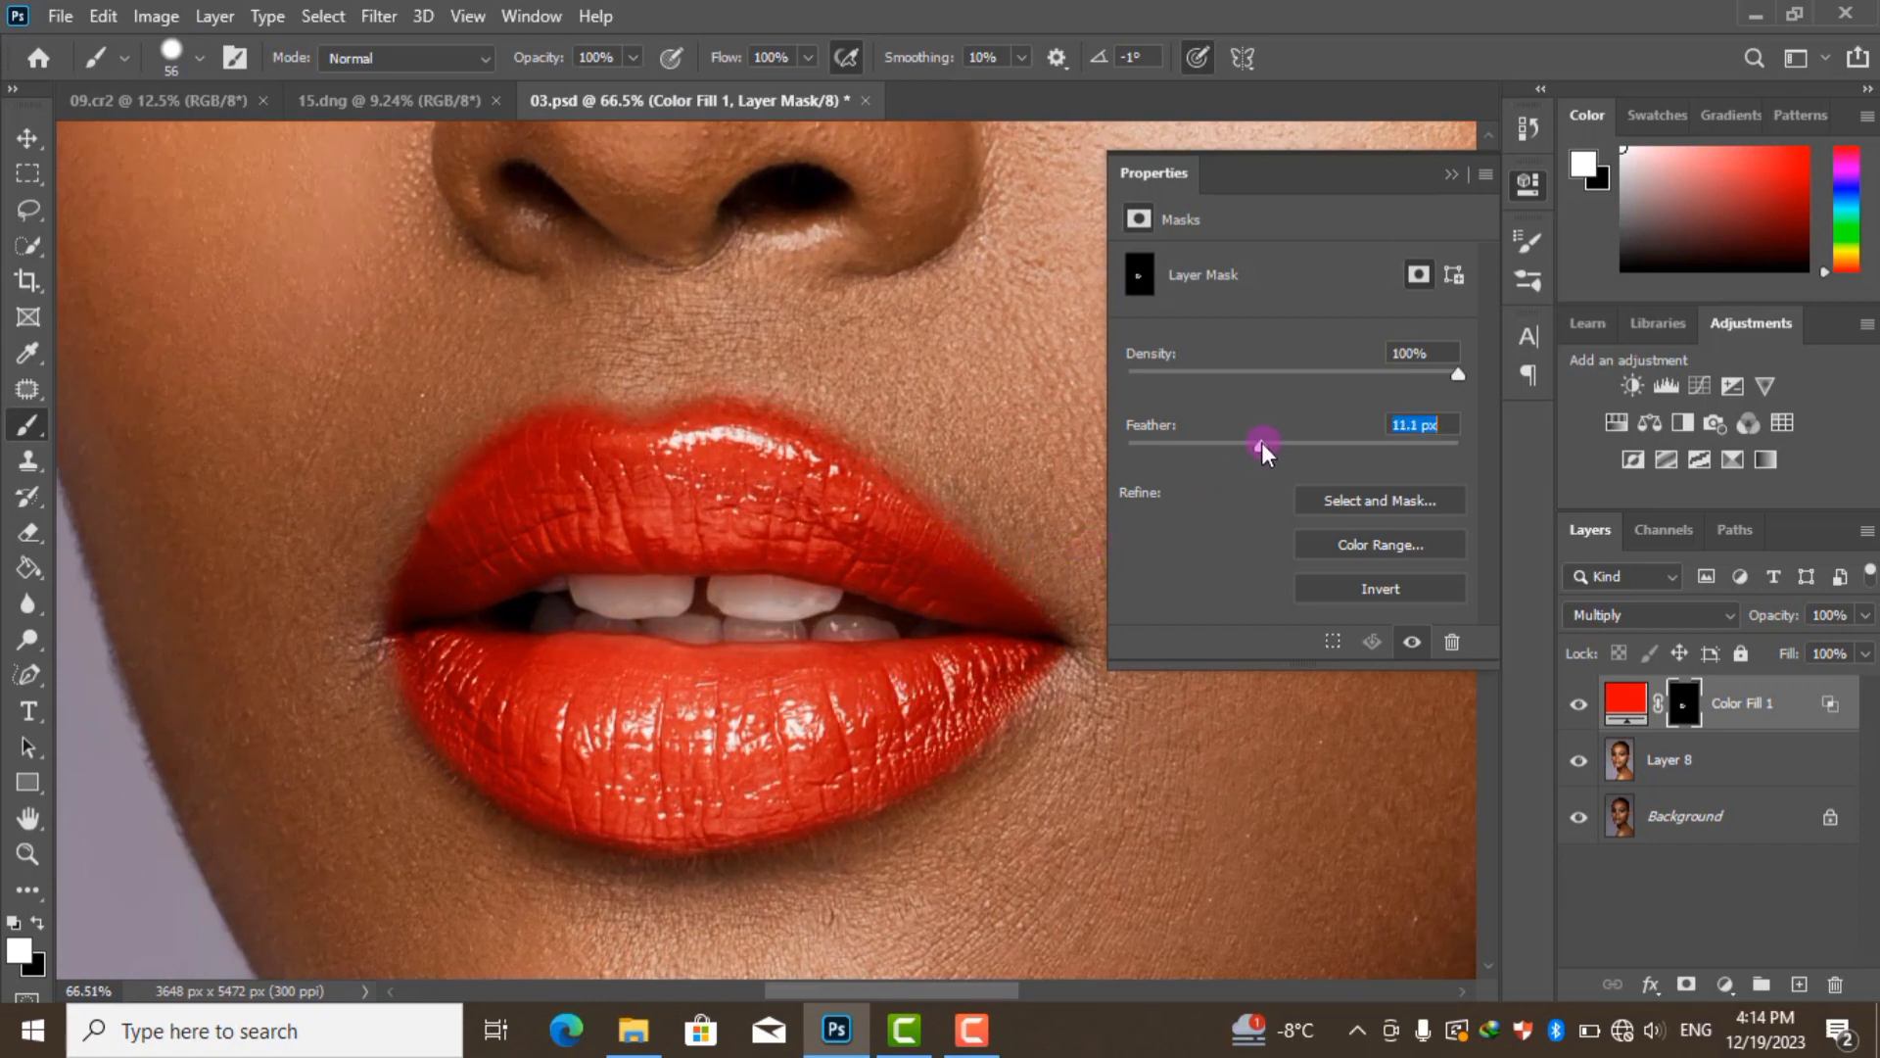
pyautogui.click(1452, 174)
pyautogui.scroll(-3, 891, 492)
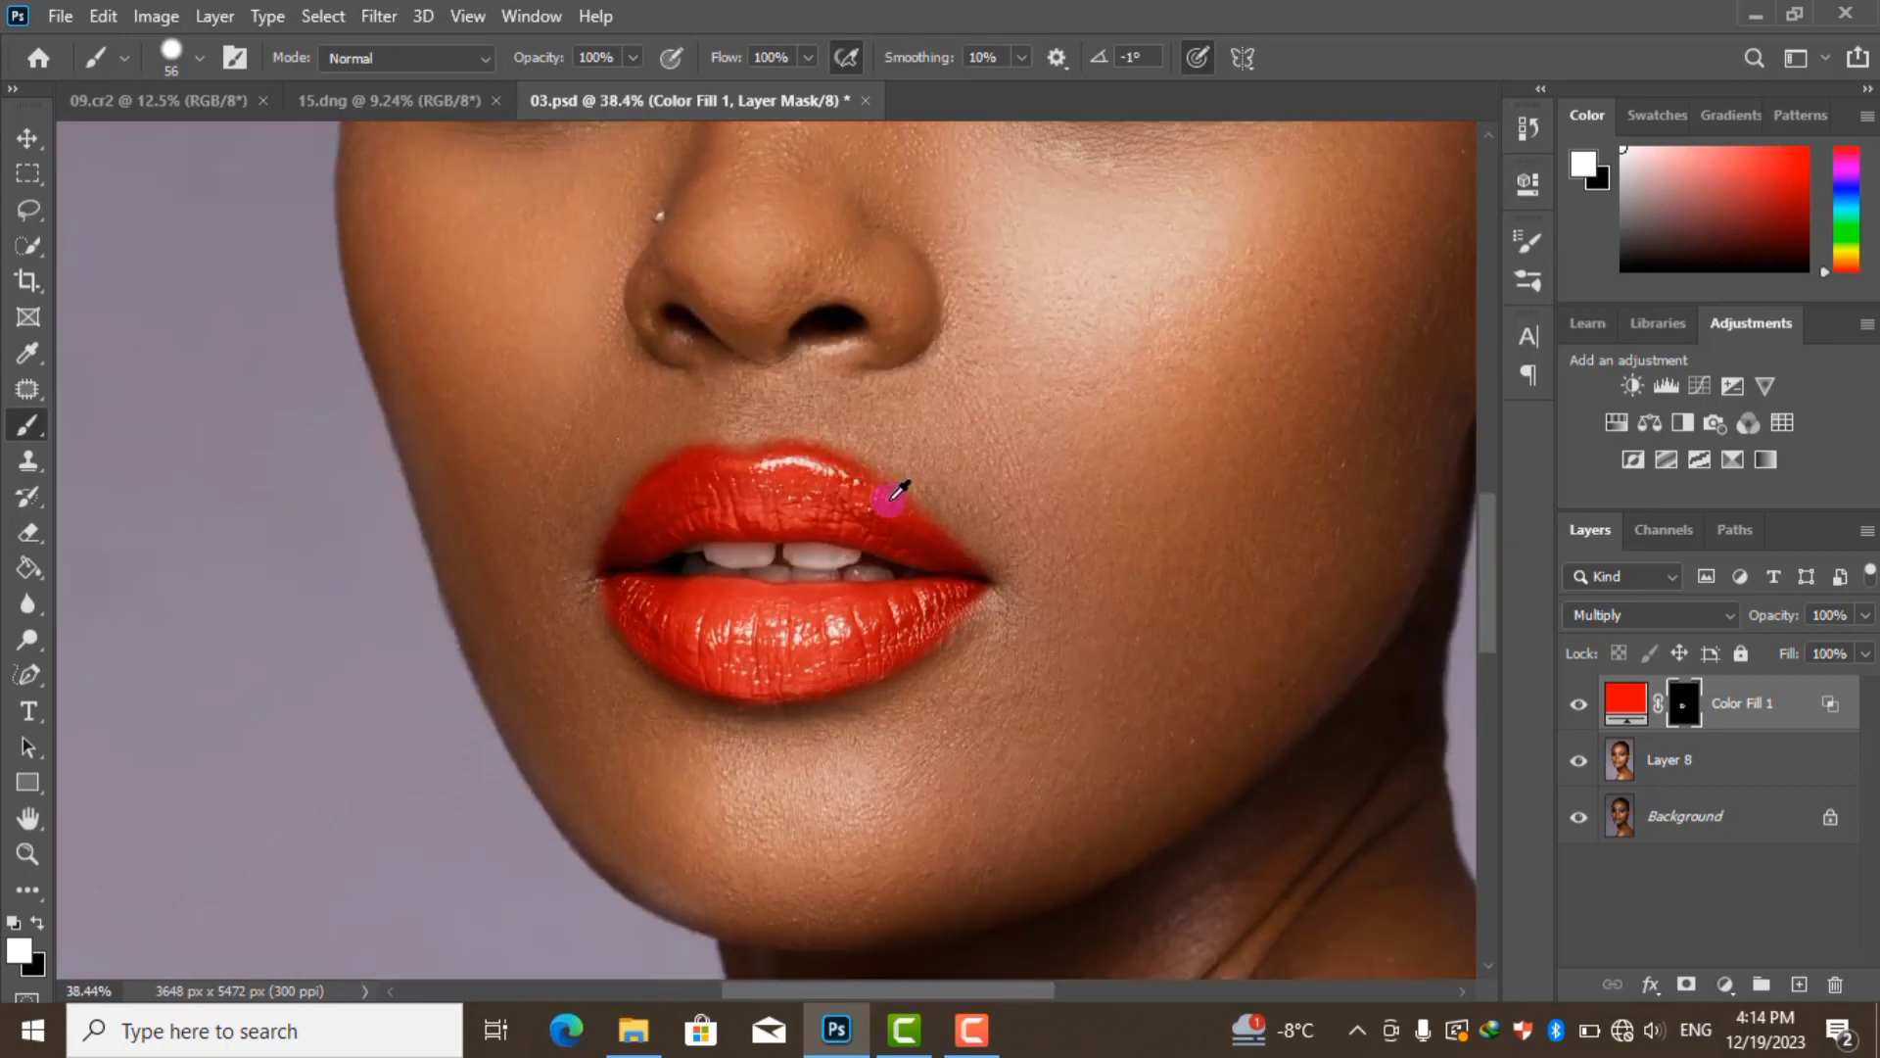
pyautogui.scroll(-2, 891, 491)
pyautogui.scroll(1, 1047, 586)
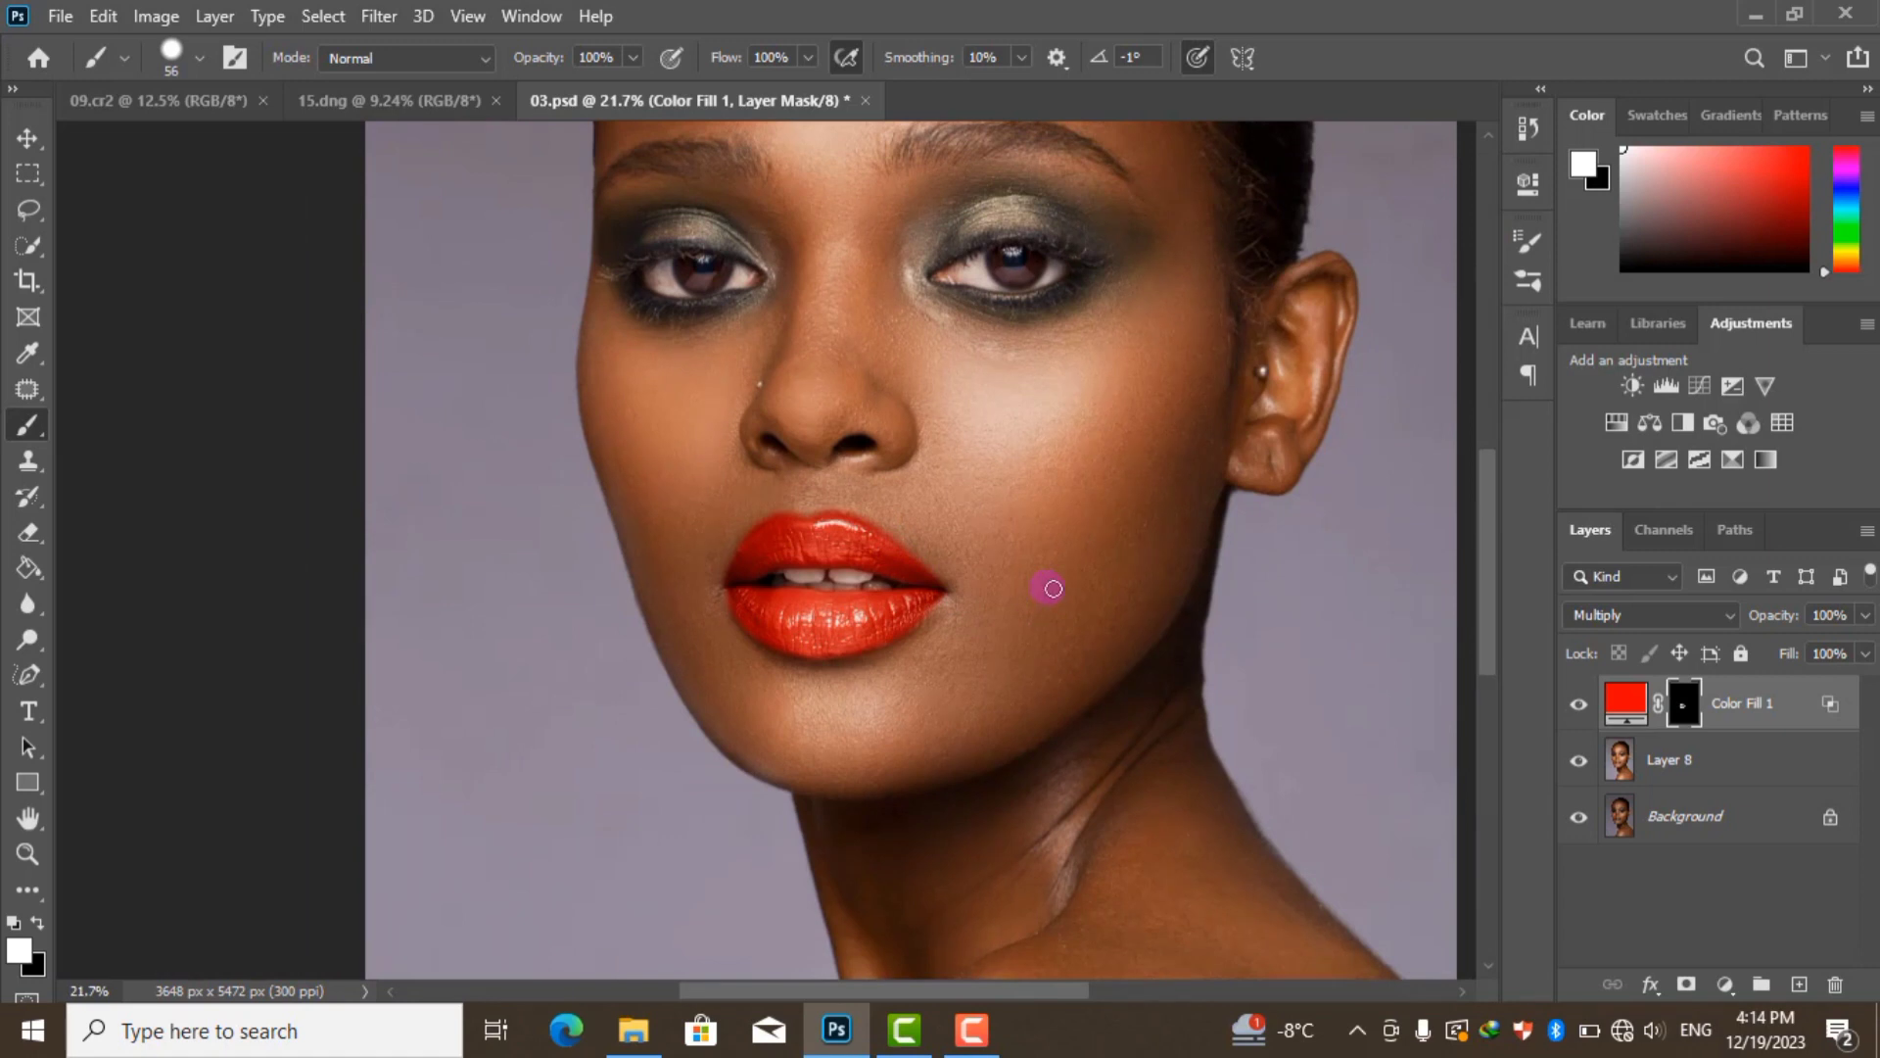
# Change the Color Fill 1 colour from red to deep plum 5c0050
pyautogui.doubleClick(1621, 707)
pyautogui.moveTo(1536, 308)
pyautogui.mouseDown()
pyautogui.moveTo(1534, 353)
pyautogui.moveTo(1480, 428)
pyautogui.moveTo(1499, 407)
pyautogui.mouseUp()
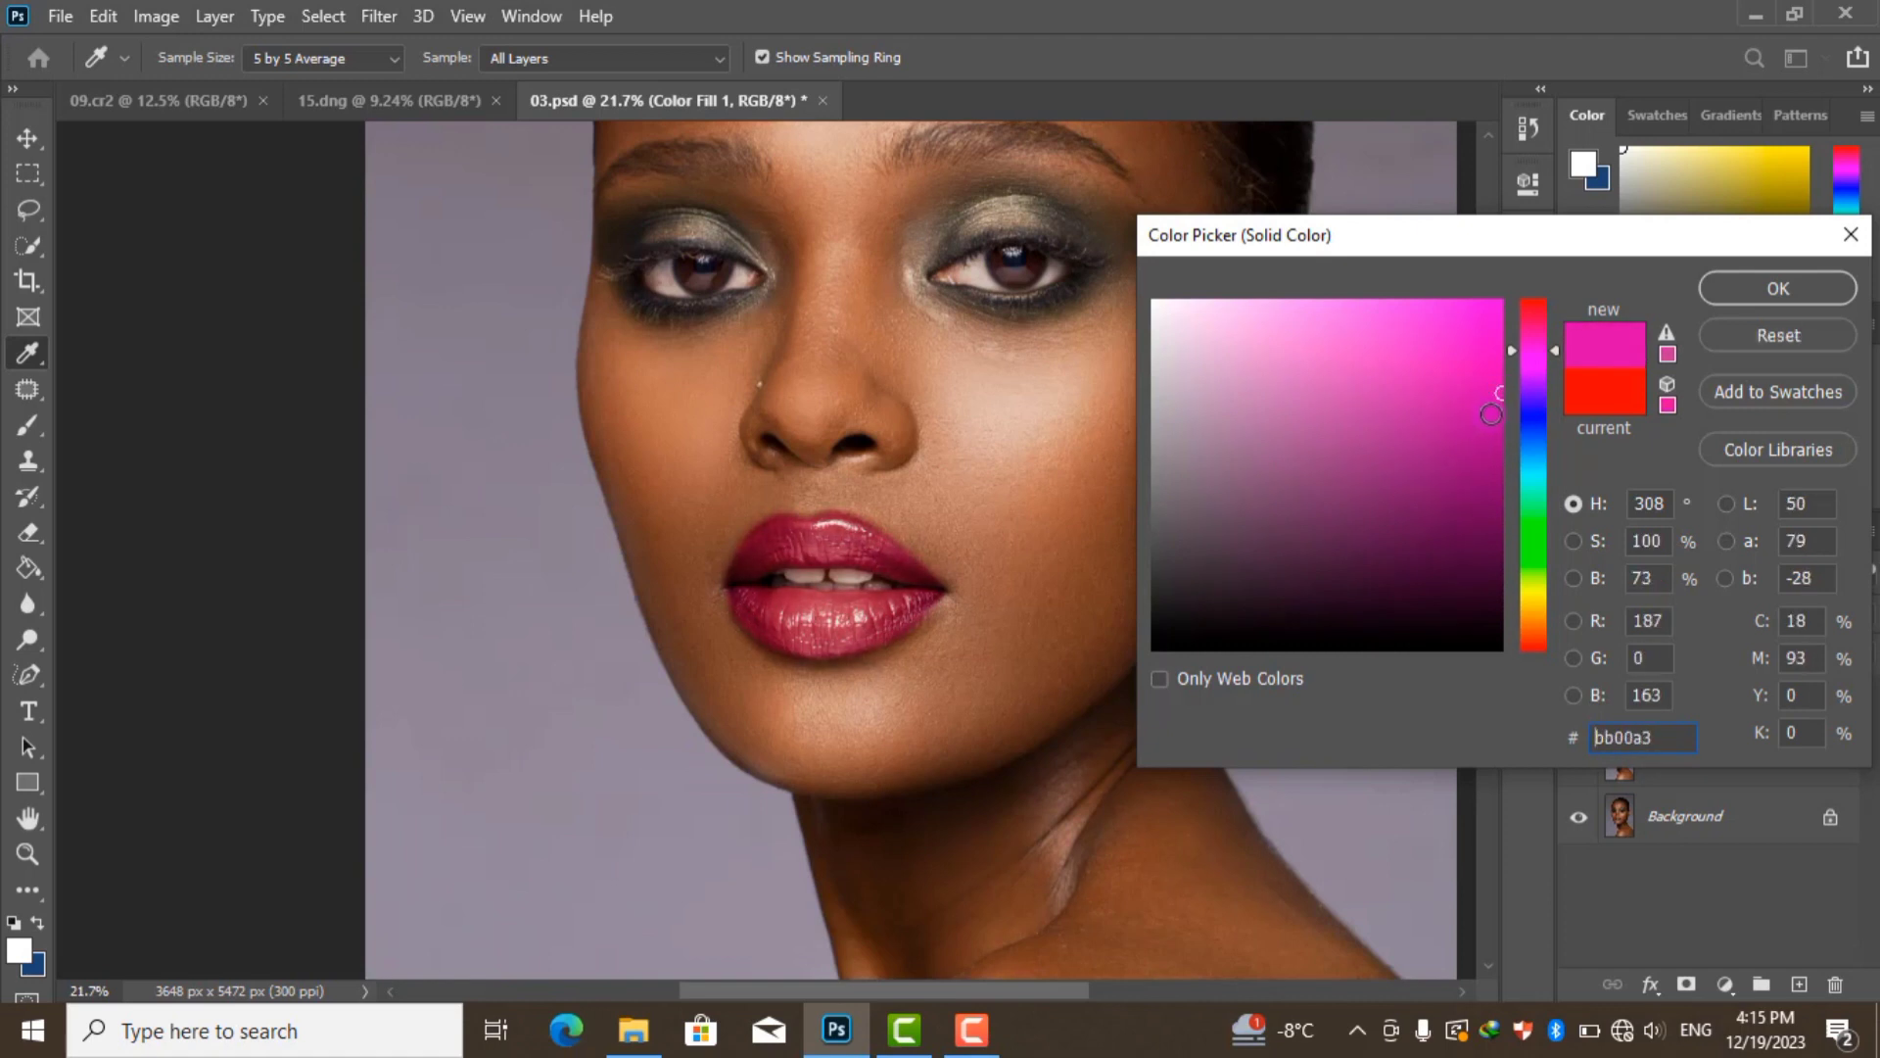
pyautogui.moveTo(1500, 396)
pyautogui.mouseDown()
pyautogui.moveTo(1506, 367)
pyautogui.moveTo(1509, 525)
pyautogui.mouseUp()
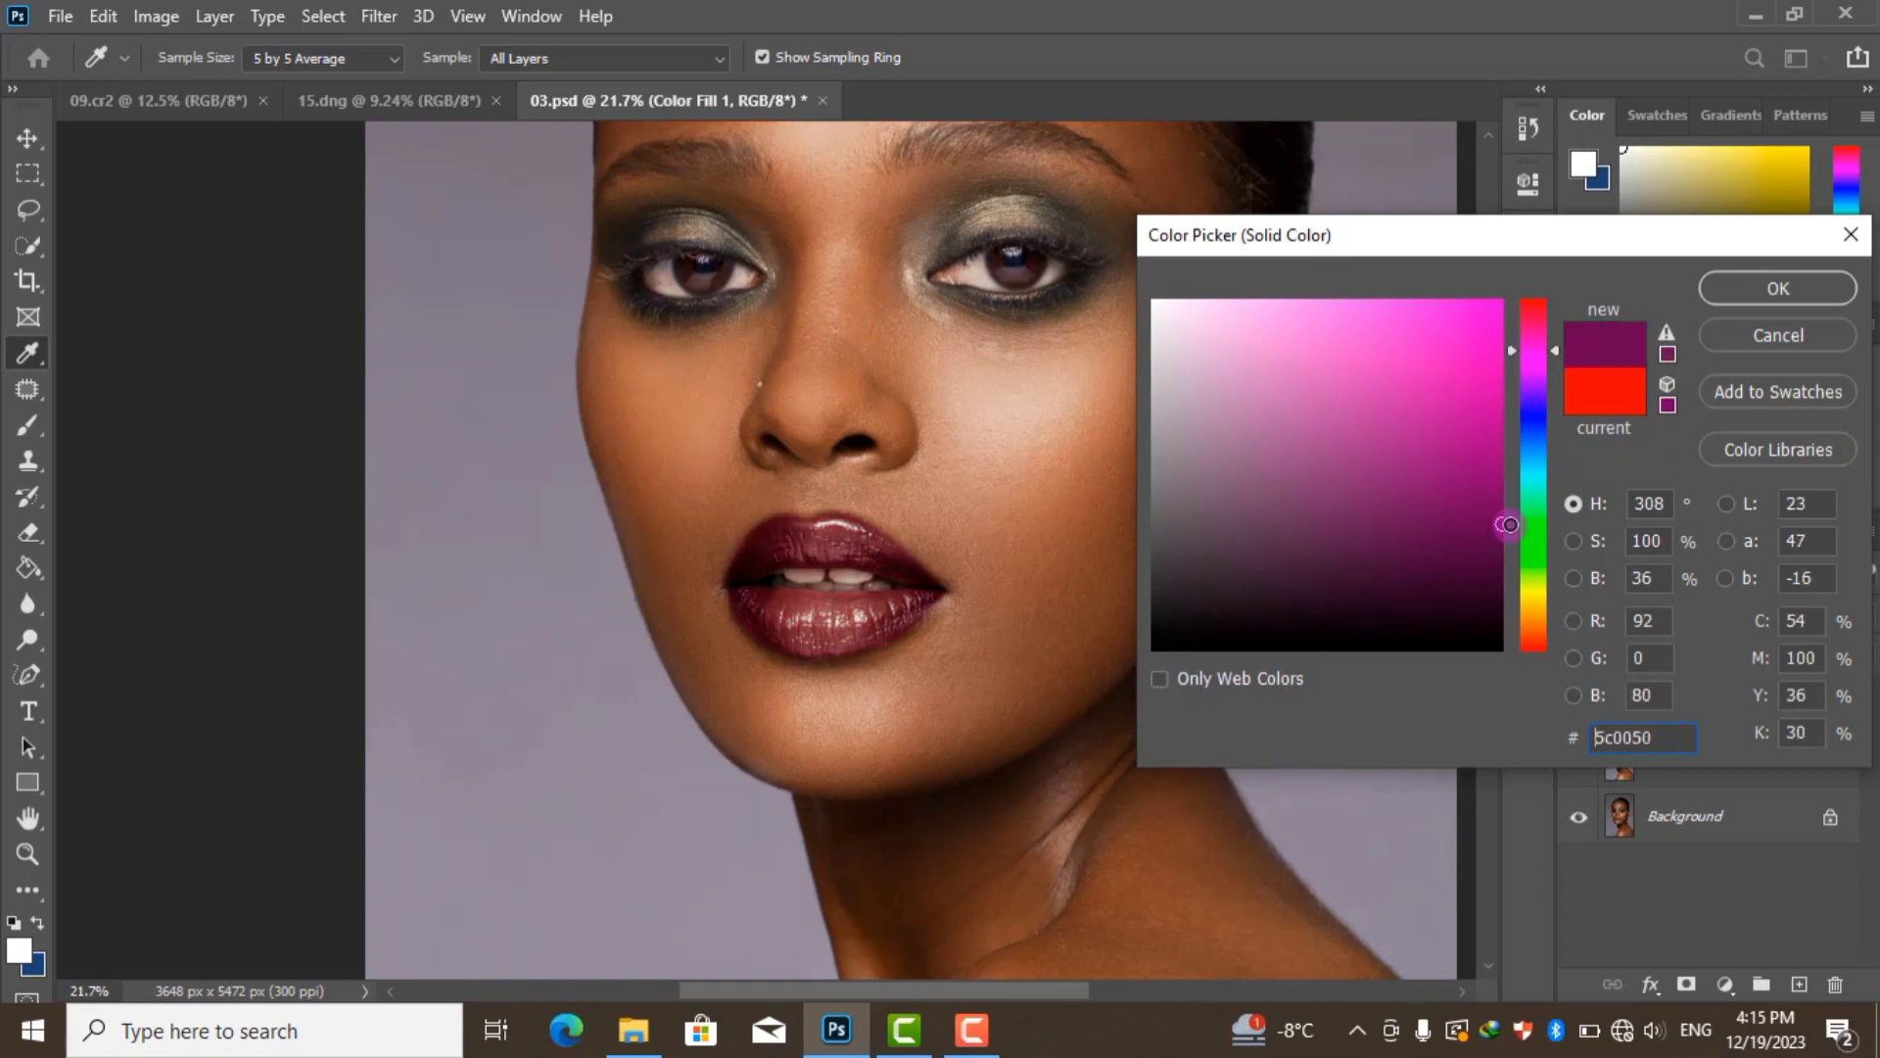
pyautogui.click(1778, 288)
pyautogui.scroll(2, 973, 573)
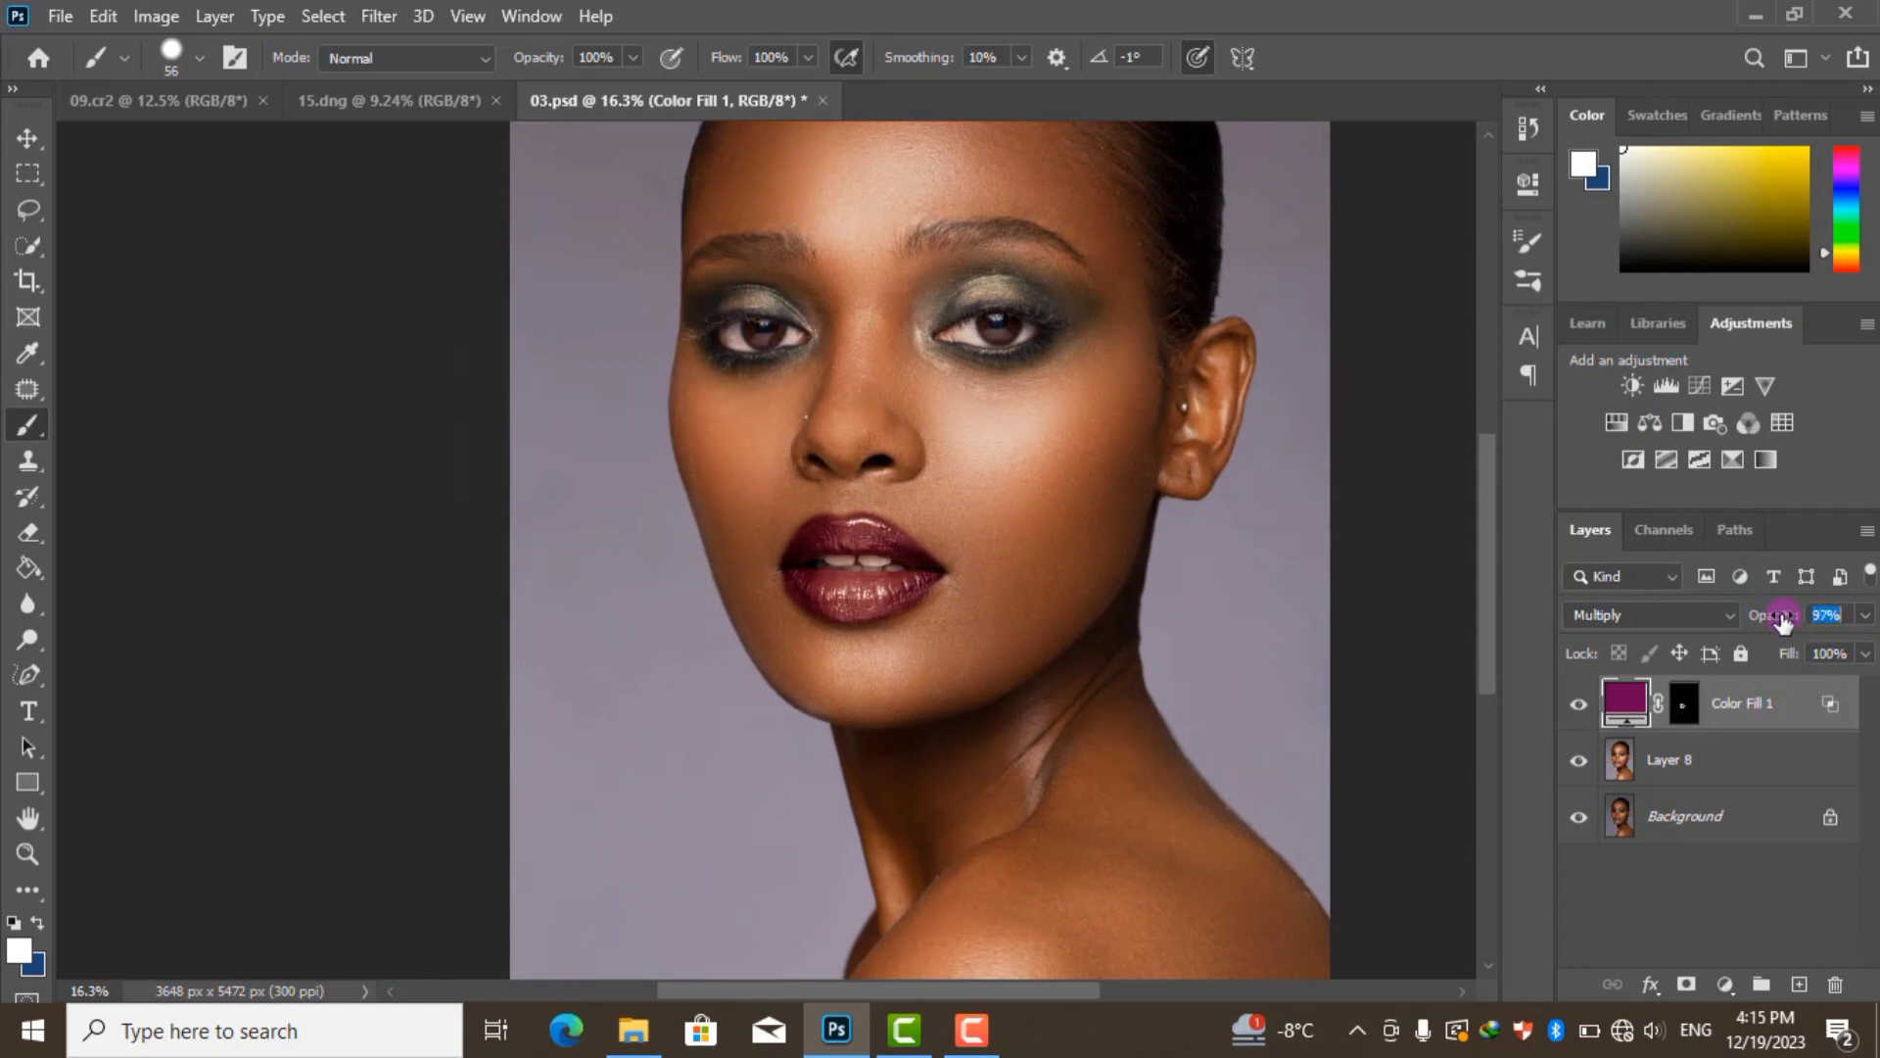
# Toggle Color Fill 1 visibility off and on to compare the plum lips before and after
pyautogui.scroll(-4, 935, 595)
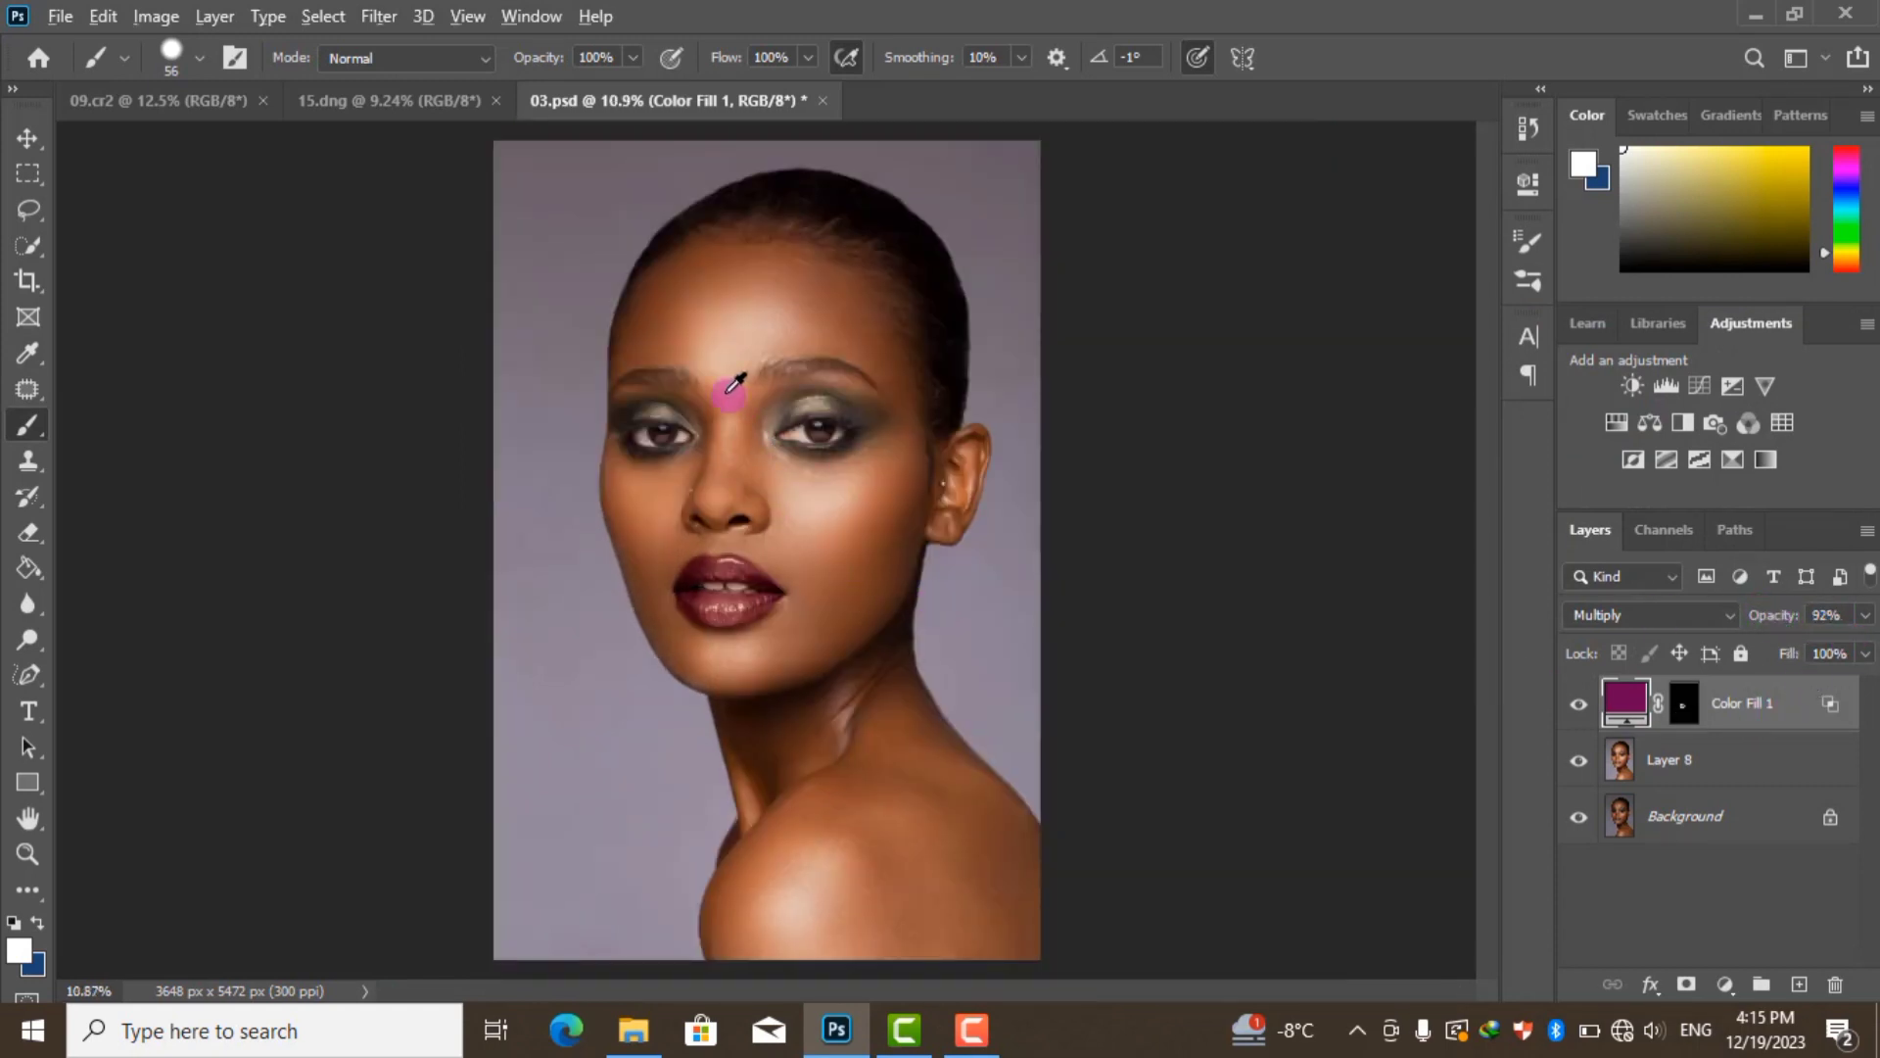
pyautogui.scroll(1, 735, 381)
pyautogui.click(1577, 705)
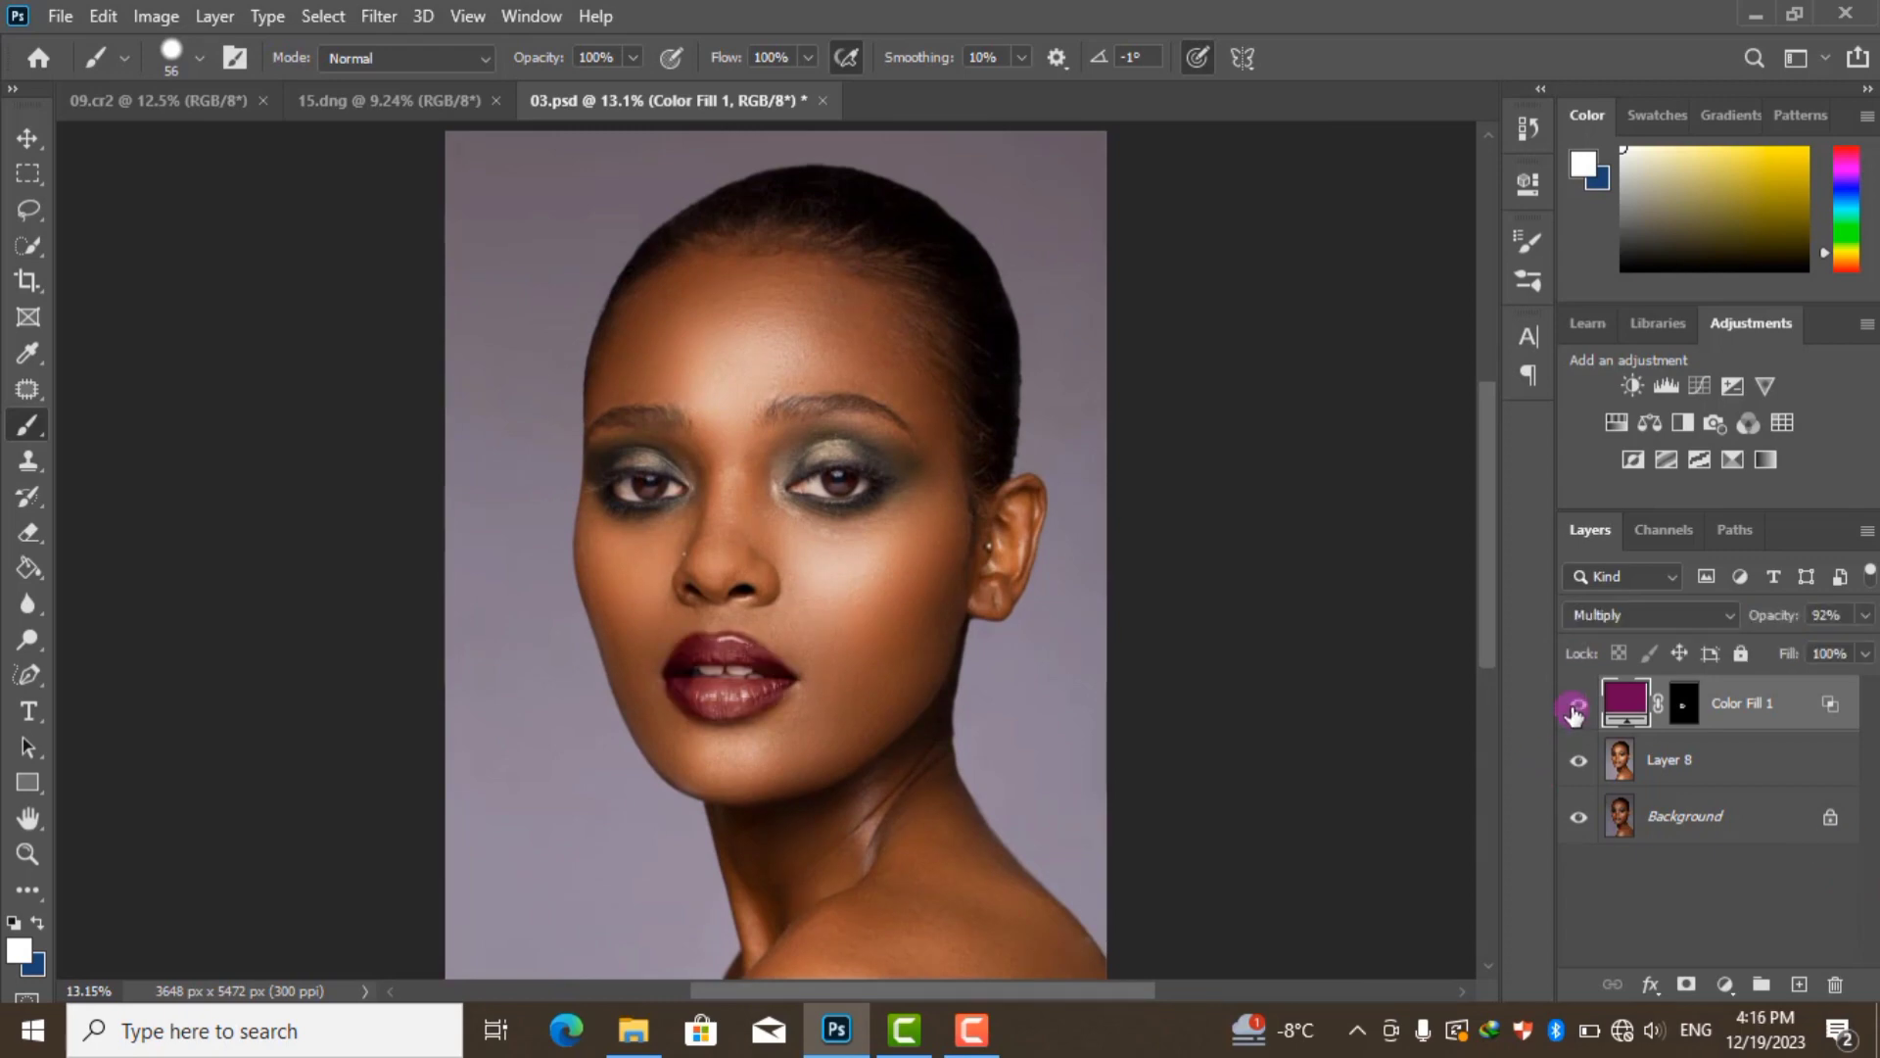
pyautogui.scroll(2, 714, 722)
pyautogui.scroll(2, 777, 638)
pyautogui.scroll(1, 776, 637)
pyautogui.click(1577, 705)
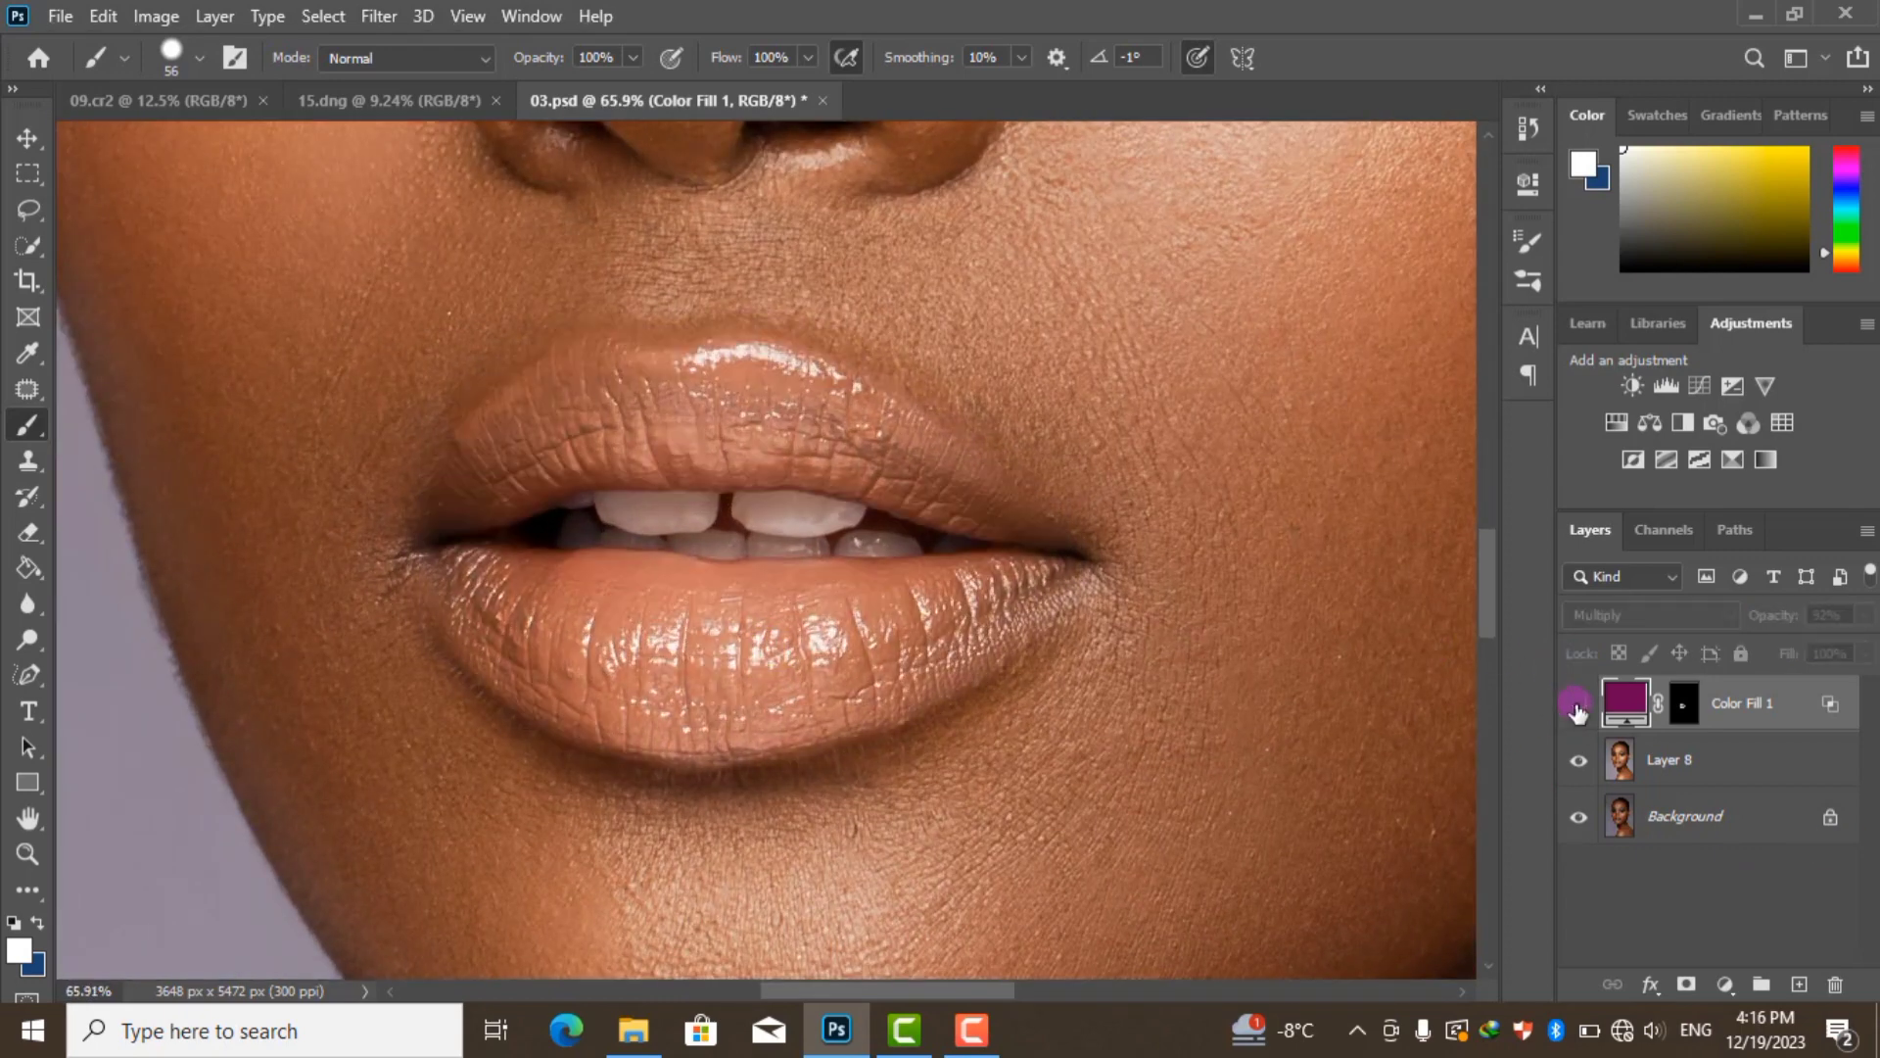
pyautogui.scroll(-5, 887, 624)
pyautogui.scroll(-1, 881, 627)
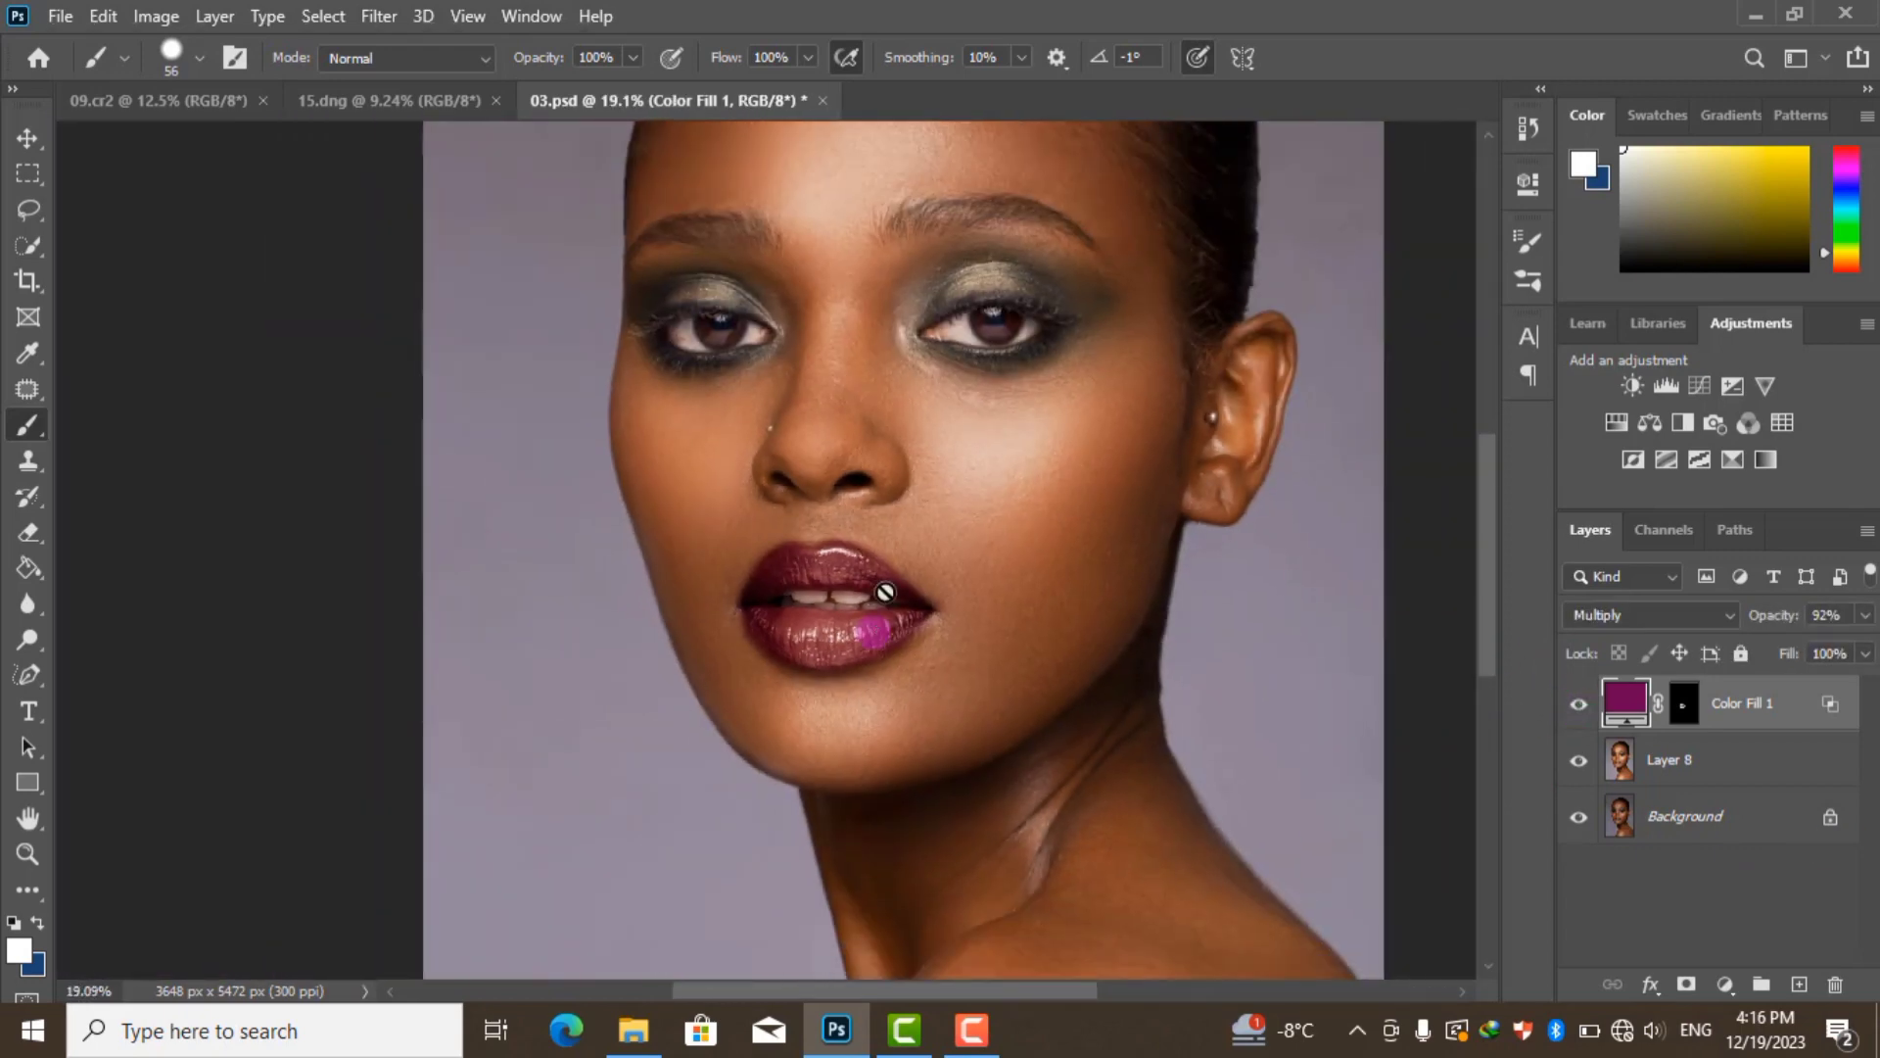
pyautogui.scroll(1, 1019, 390)
pyautogui.scroll(1, 1024, 385)
pyautogui.scroll(1, 969, 460)
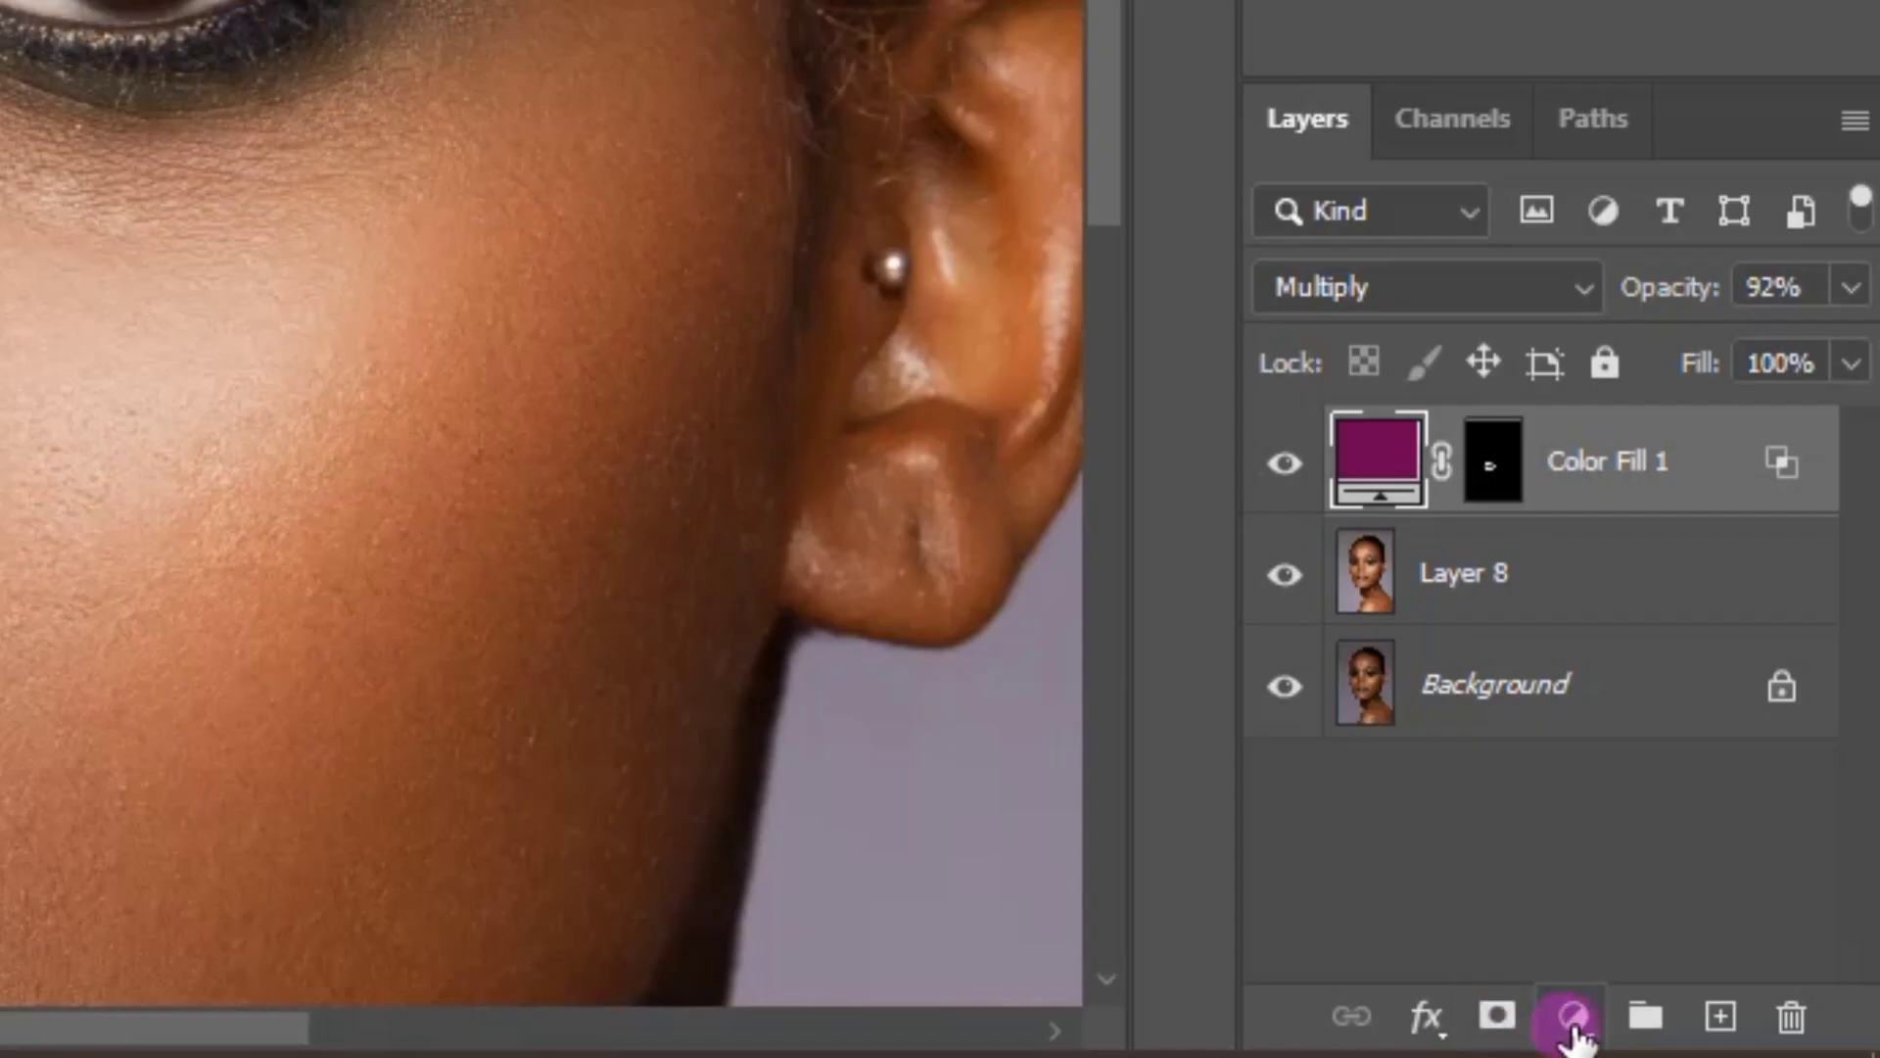
# Add a red Color Fill 2 layer with an inverted black mask at 44% opacity
pyautogui.click(1726, 985)
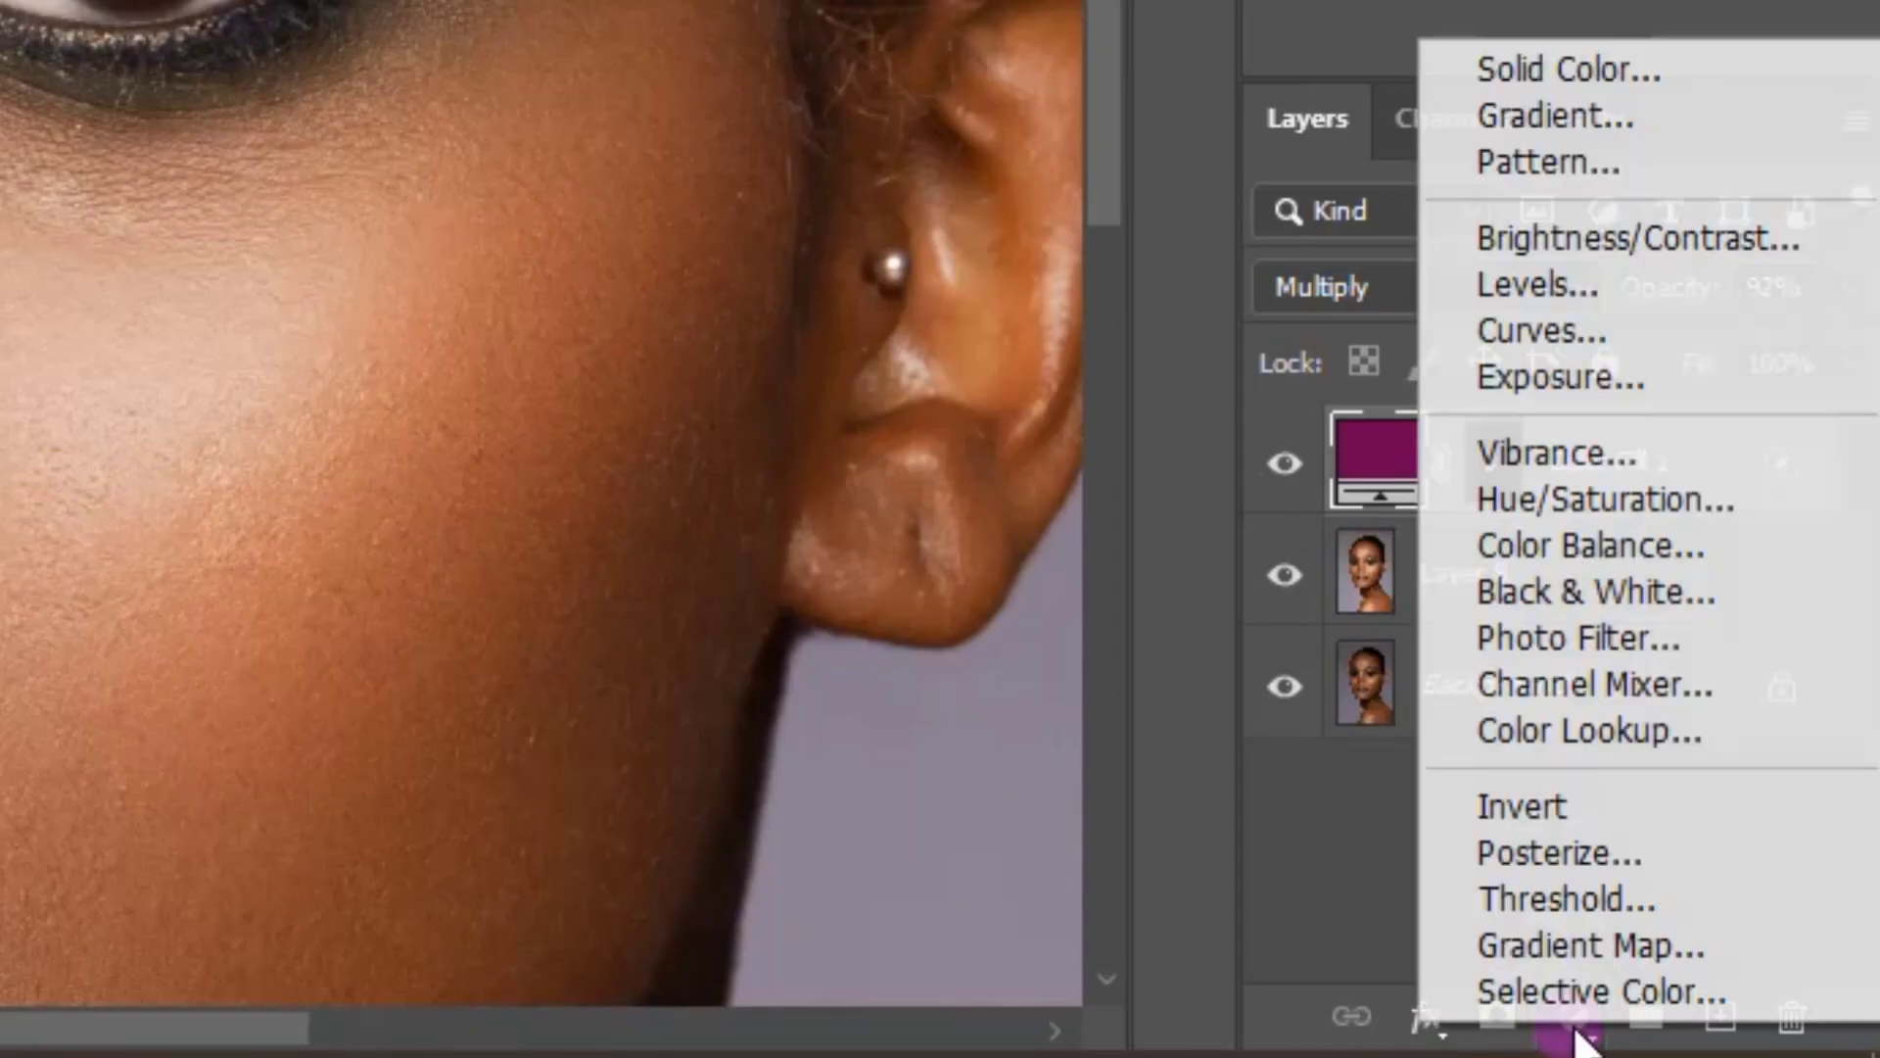
pyautogui.click(1567, 69)
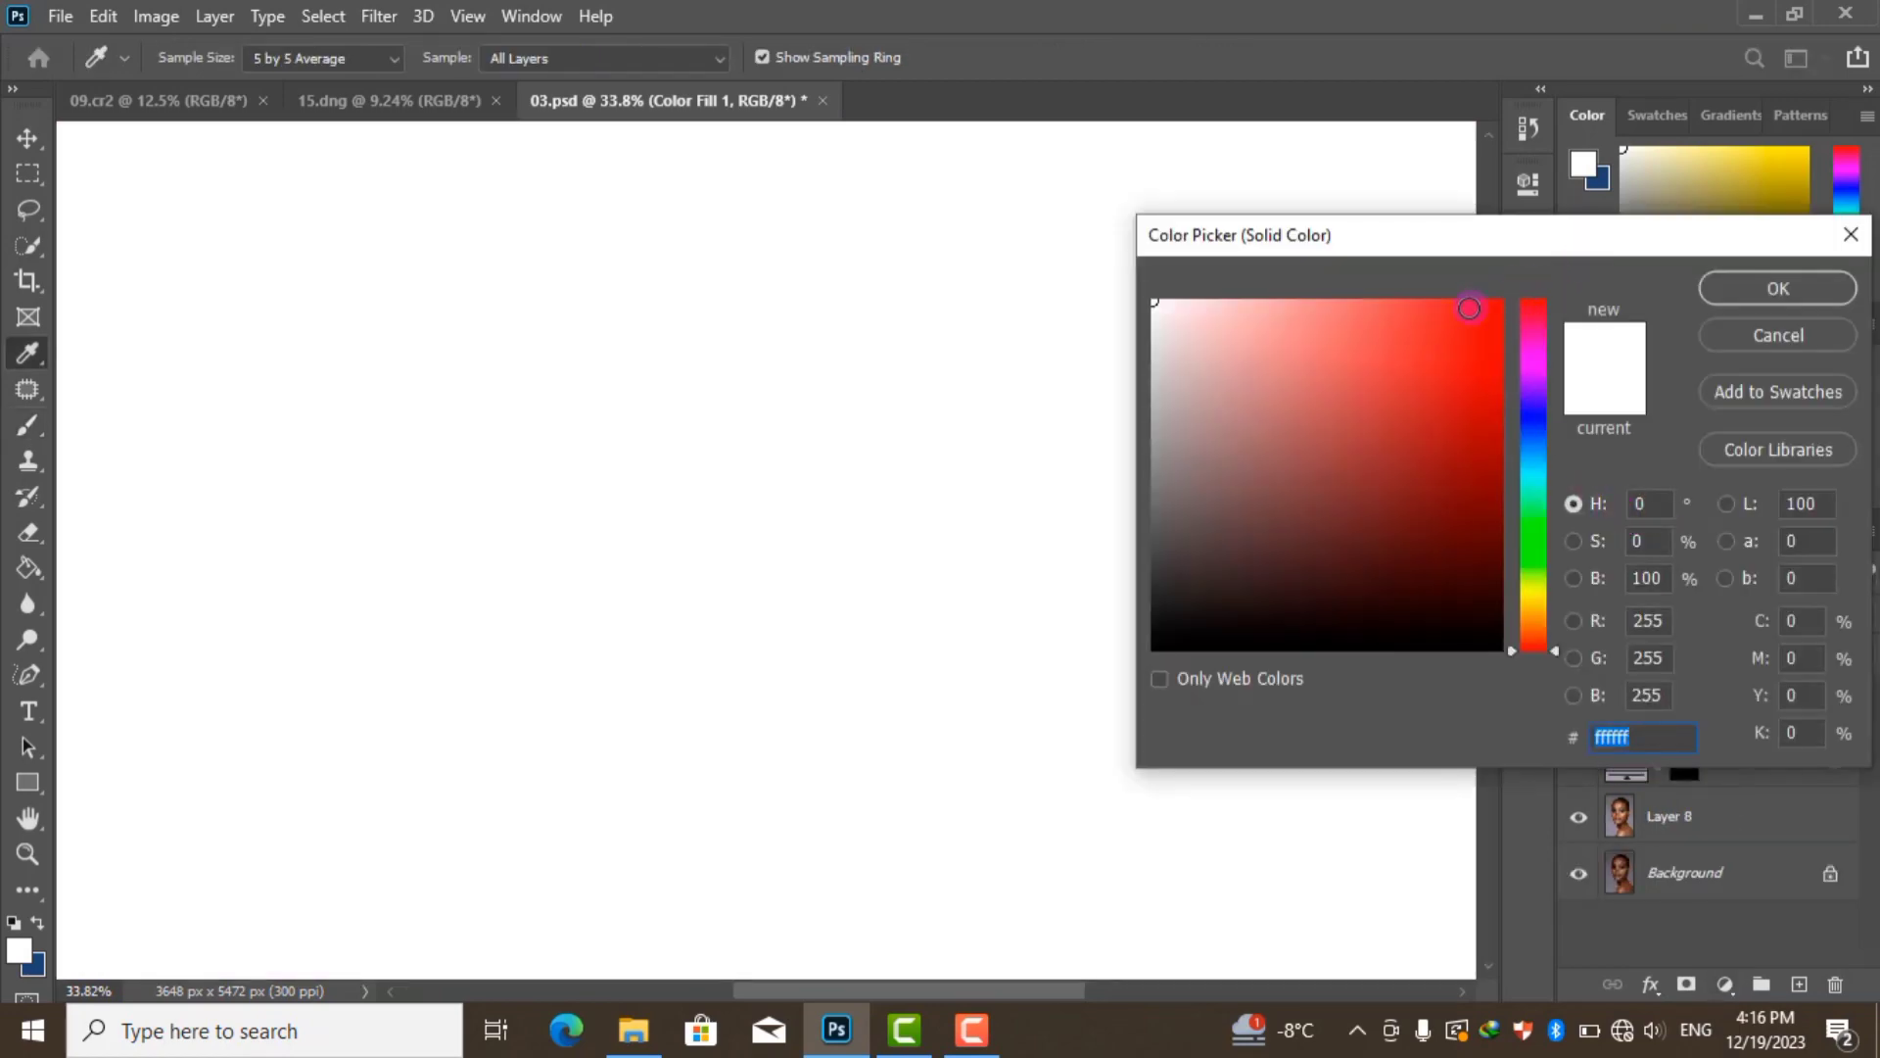
pyautogui.click(1469, 309)
pyautogui.click(1749, 299)
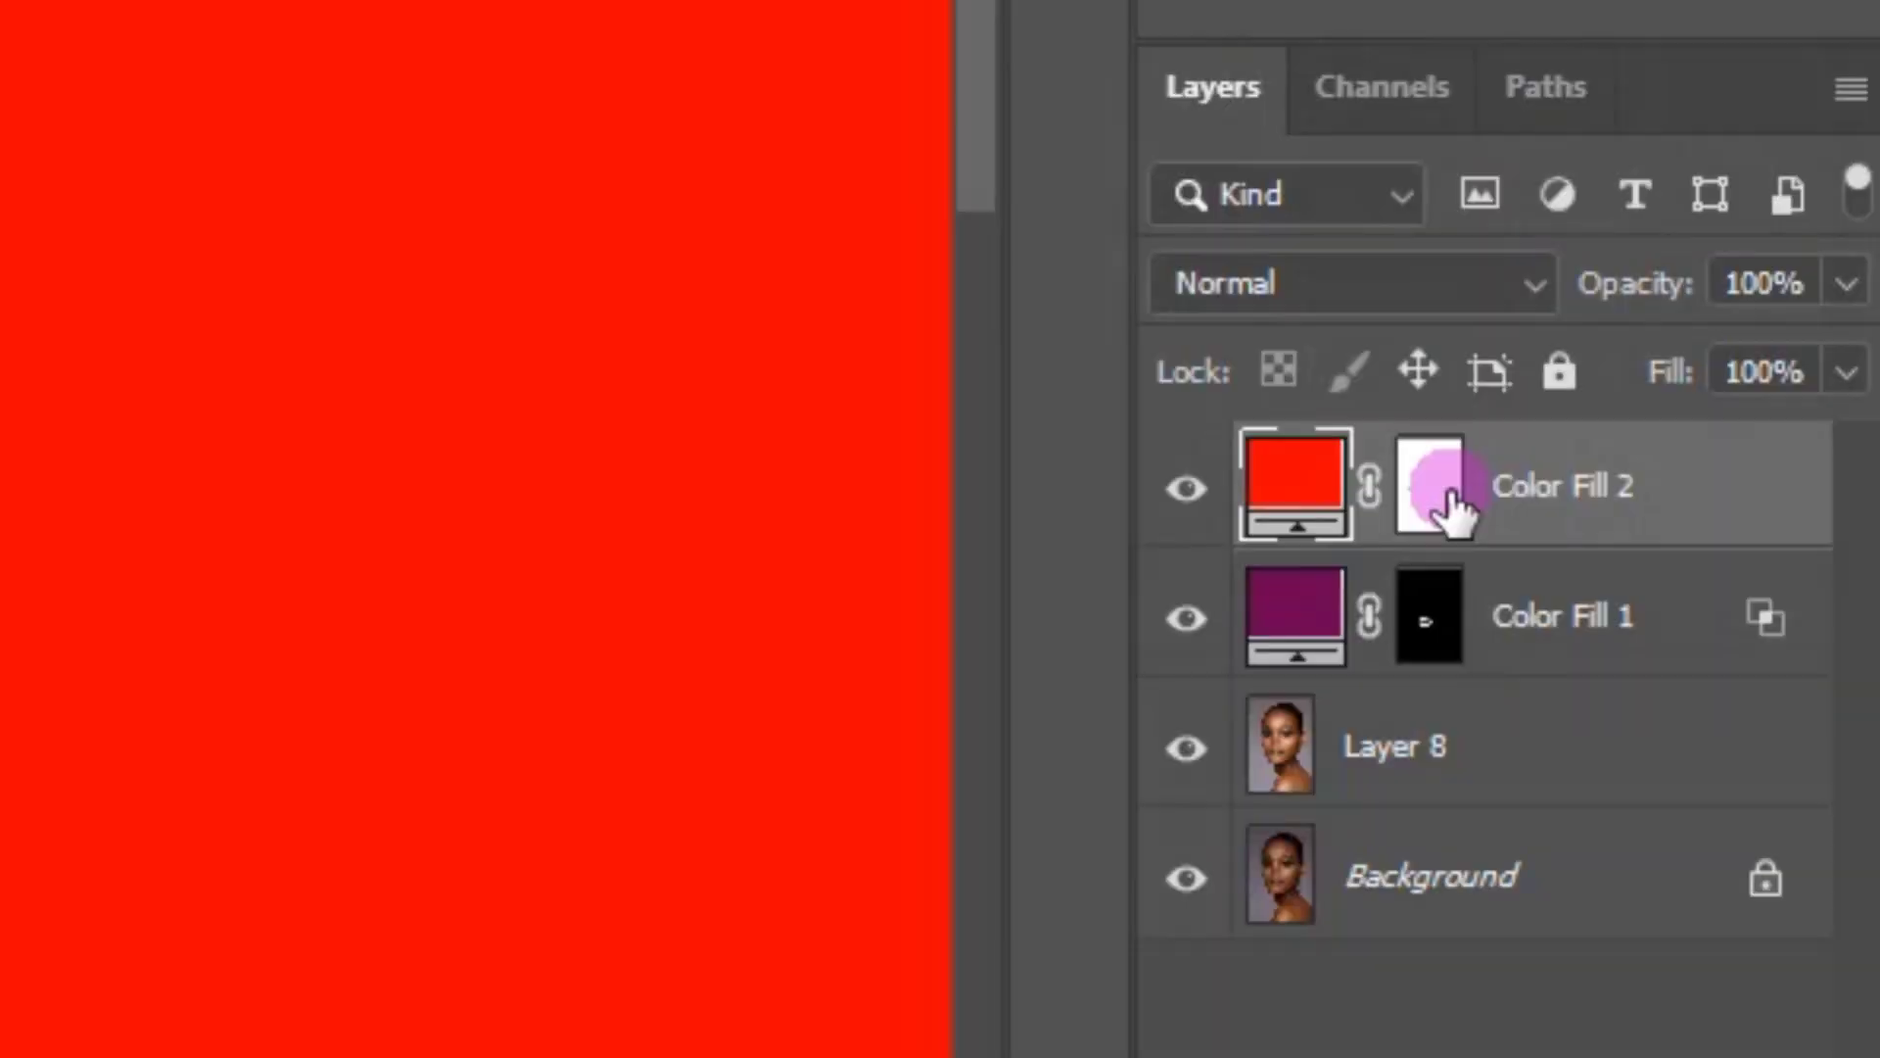
pyautogui.click(1686, 704)
pyautogui.hotkey('ctrl', 'i')
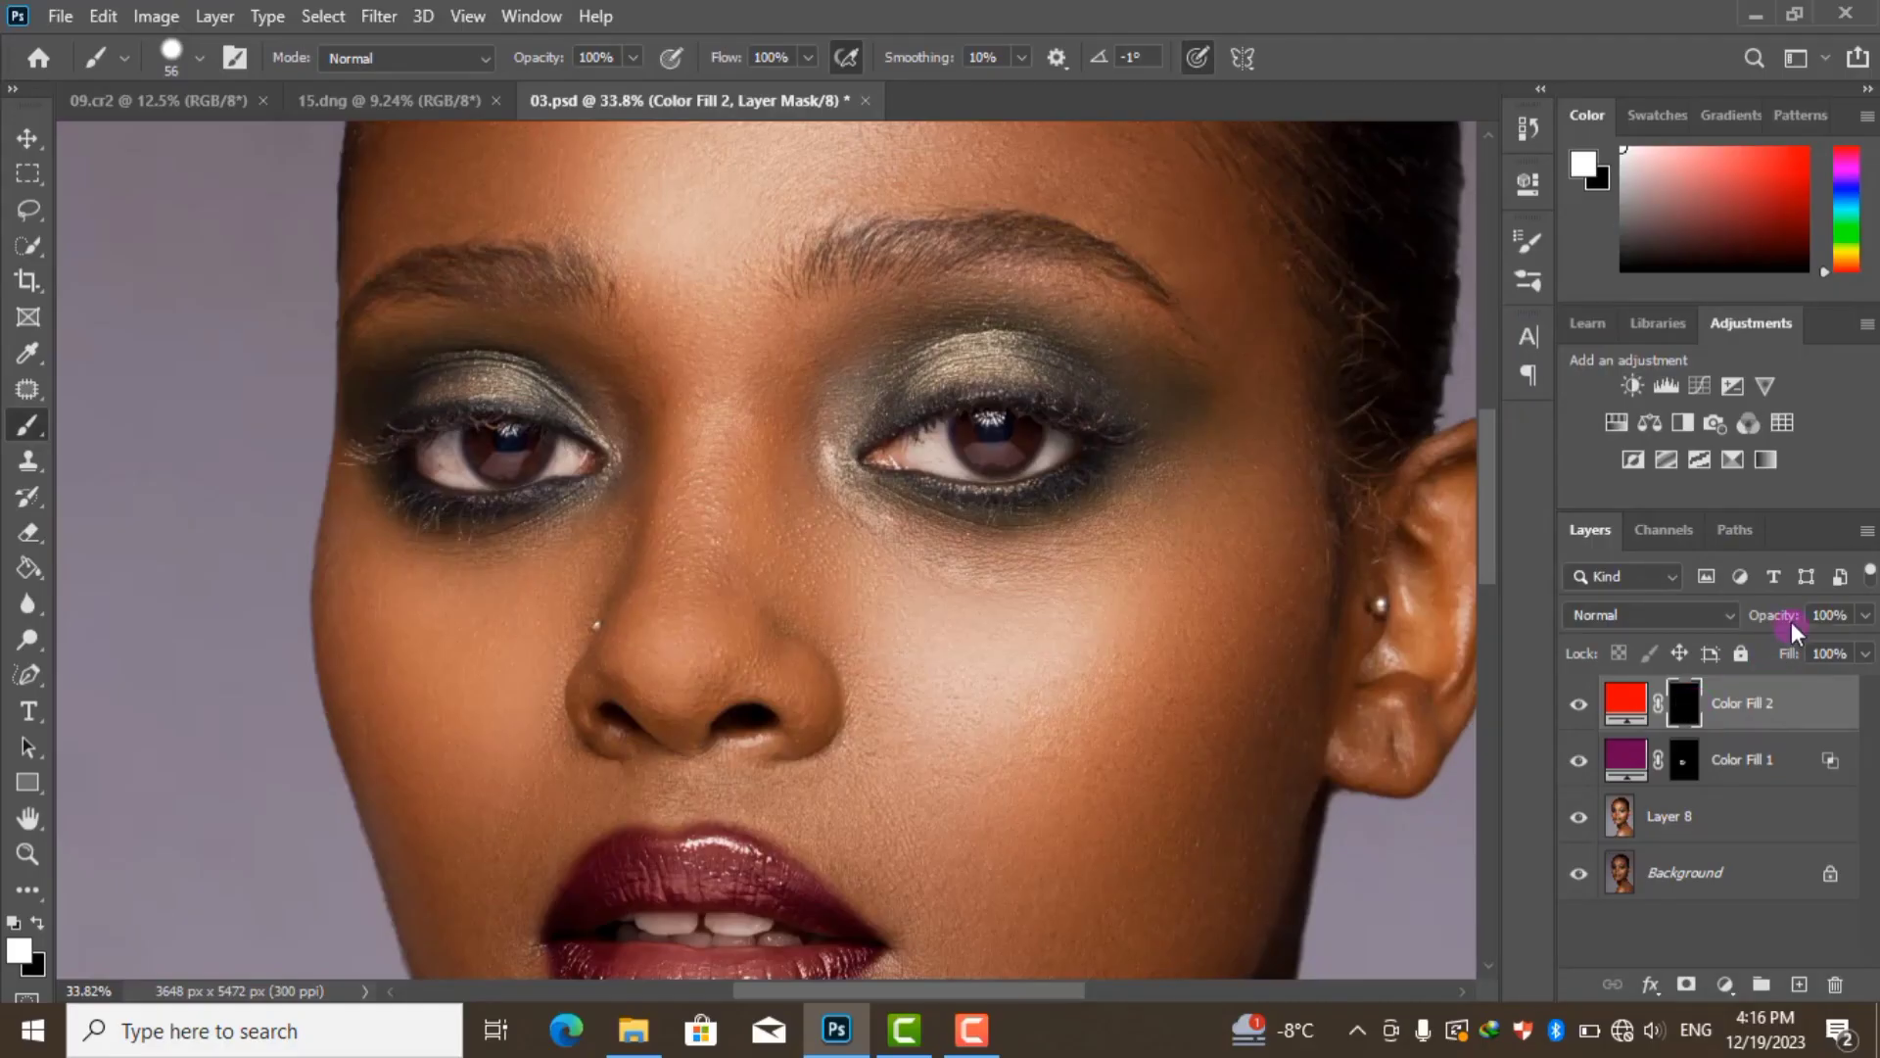
pyautogui.moveTo(1790, 621); pyautogui.dragTo(1759, 615)
# Set the brush to 108 px with 34% hardness
pyautogui.scroll(1, 1125, 281)
pyautogui.scroll(1, 1061, 365)
pyautogui.scroll(1, 1062, 365)
pyautogui.scroll(1, 1086, 402)
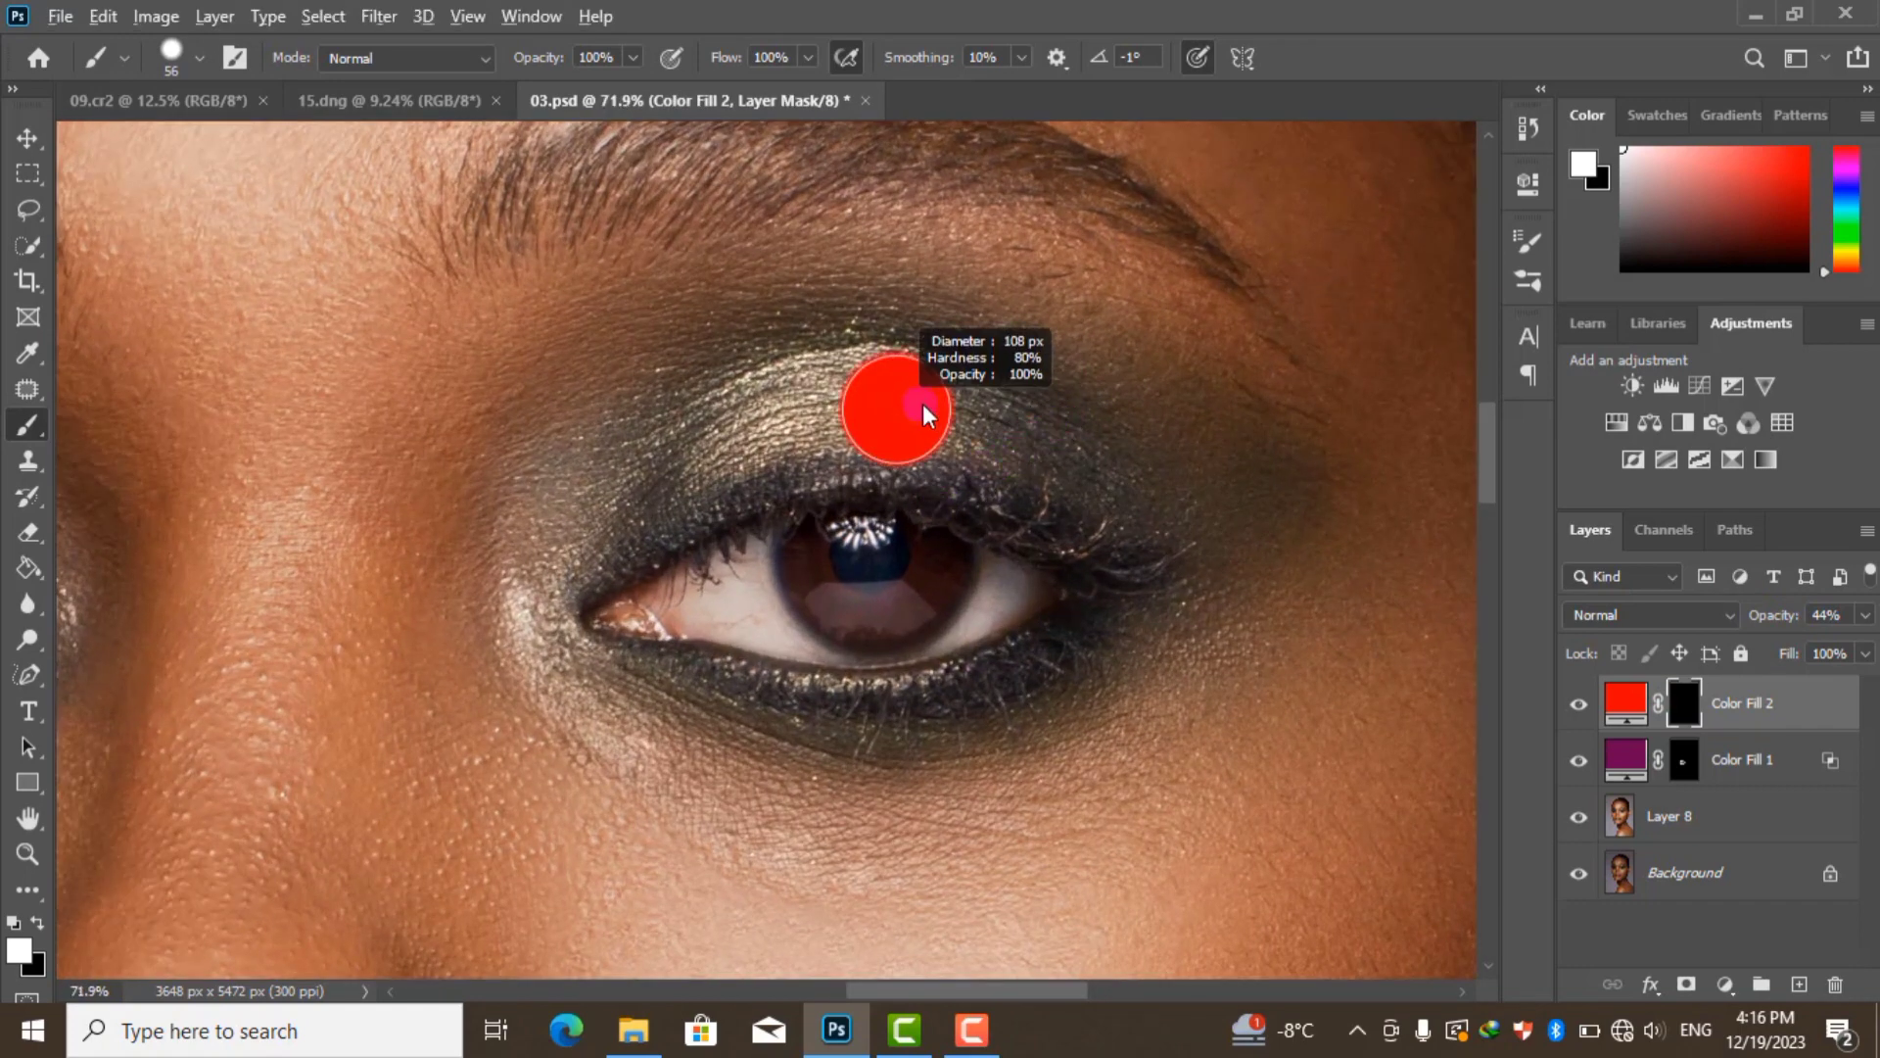
pyautogui.moveTo(901, 406); pyautogui.dragTo(947, 394)
pyautogui.rightClick(947, 395)
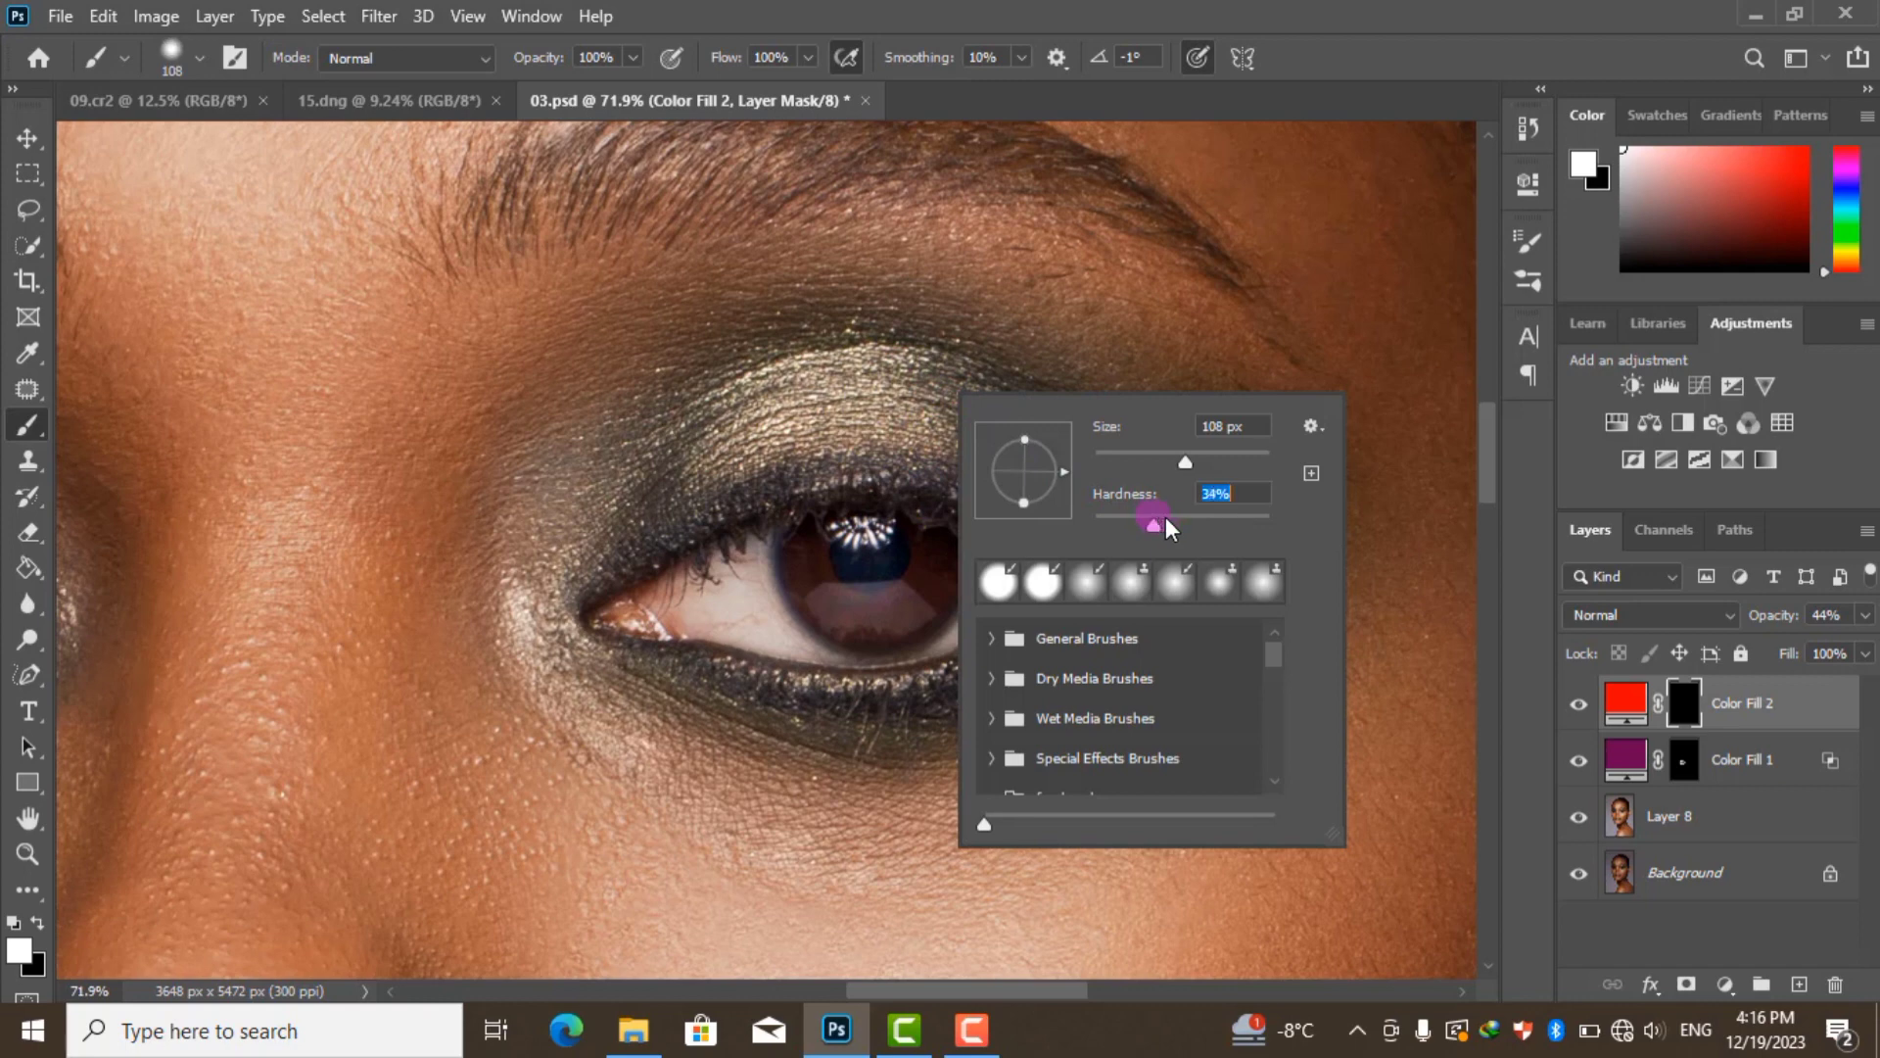
# Paint red eyeshadow onto the Color Fill 2 mask over the upper eyelid and lower lash line
pyautogui.click(839, 386)
pyautogui.moveTo(930, 387)
pyautogui.mouseDown()
pyautogui.moveTo(811, 387)
pyautogui.moveTo(1092, 480)
pyautogui.moveTo(890, 369)
pyautogui.moveTo(692, 432)
pyautogui.moveTo(823, 420)
pyautogui.moveTo(1160, 459)
pyautogui.moveTo(1070, 385)
pyautogui.moveTo(617, 424)
pyautogui.moveTo(678, 529)
pyautogui.moveTo(1188, 532)
pyautogui.mouseUp()
pyautogui.moveTo(821, 698)
pyautogui.mouseDown()
pyautogui.moveTo(1012, 663)
pyautogui.moveTo(621, 651)
pyautogui.moveTo(693, 714)
pyautogui.moveTo(852, 735)
pyautogui.moveTo(1117, 663)
pyautogui.moveTo(1213, 555)
pyautogui.moveTo(1166, 546)
pyautogui.moveTo(1126, 579)
pyautogui.moveTo(638, 680)
pyautogui.moveTo(542, 536)
pyautogui.mouseUp()
pyautogui.press(']')
pyautogui.press(']')
pyautogui.press(']')
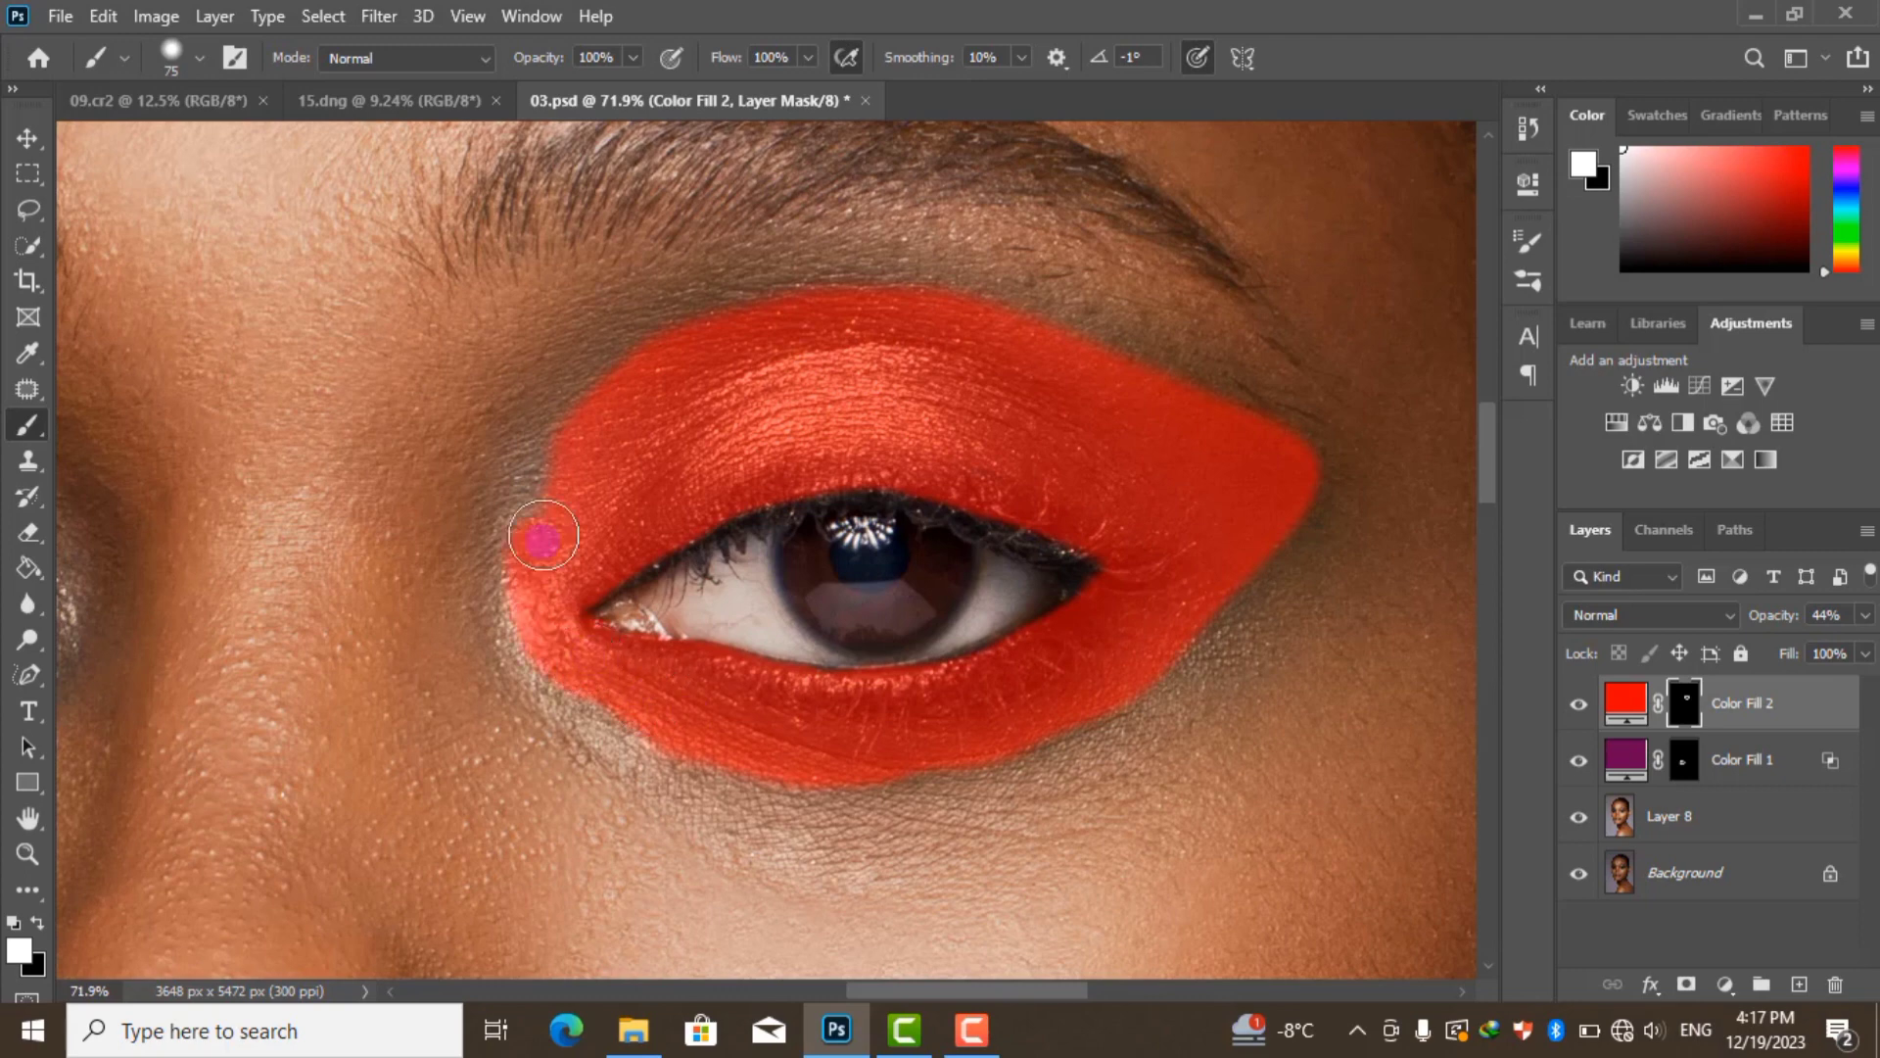
pyautogui.keyDown('alt'); pyautogui.scroll(-3, 977, 409); pyautogui.keyUp('alt')
pyautogui.keyDown('alt'); pyautogui.scroll(3, 1048, 365); pyautogui.keyUp('alt')
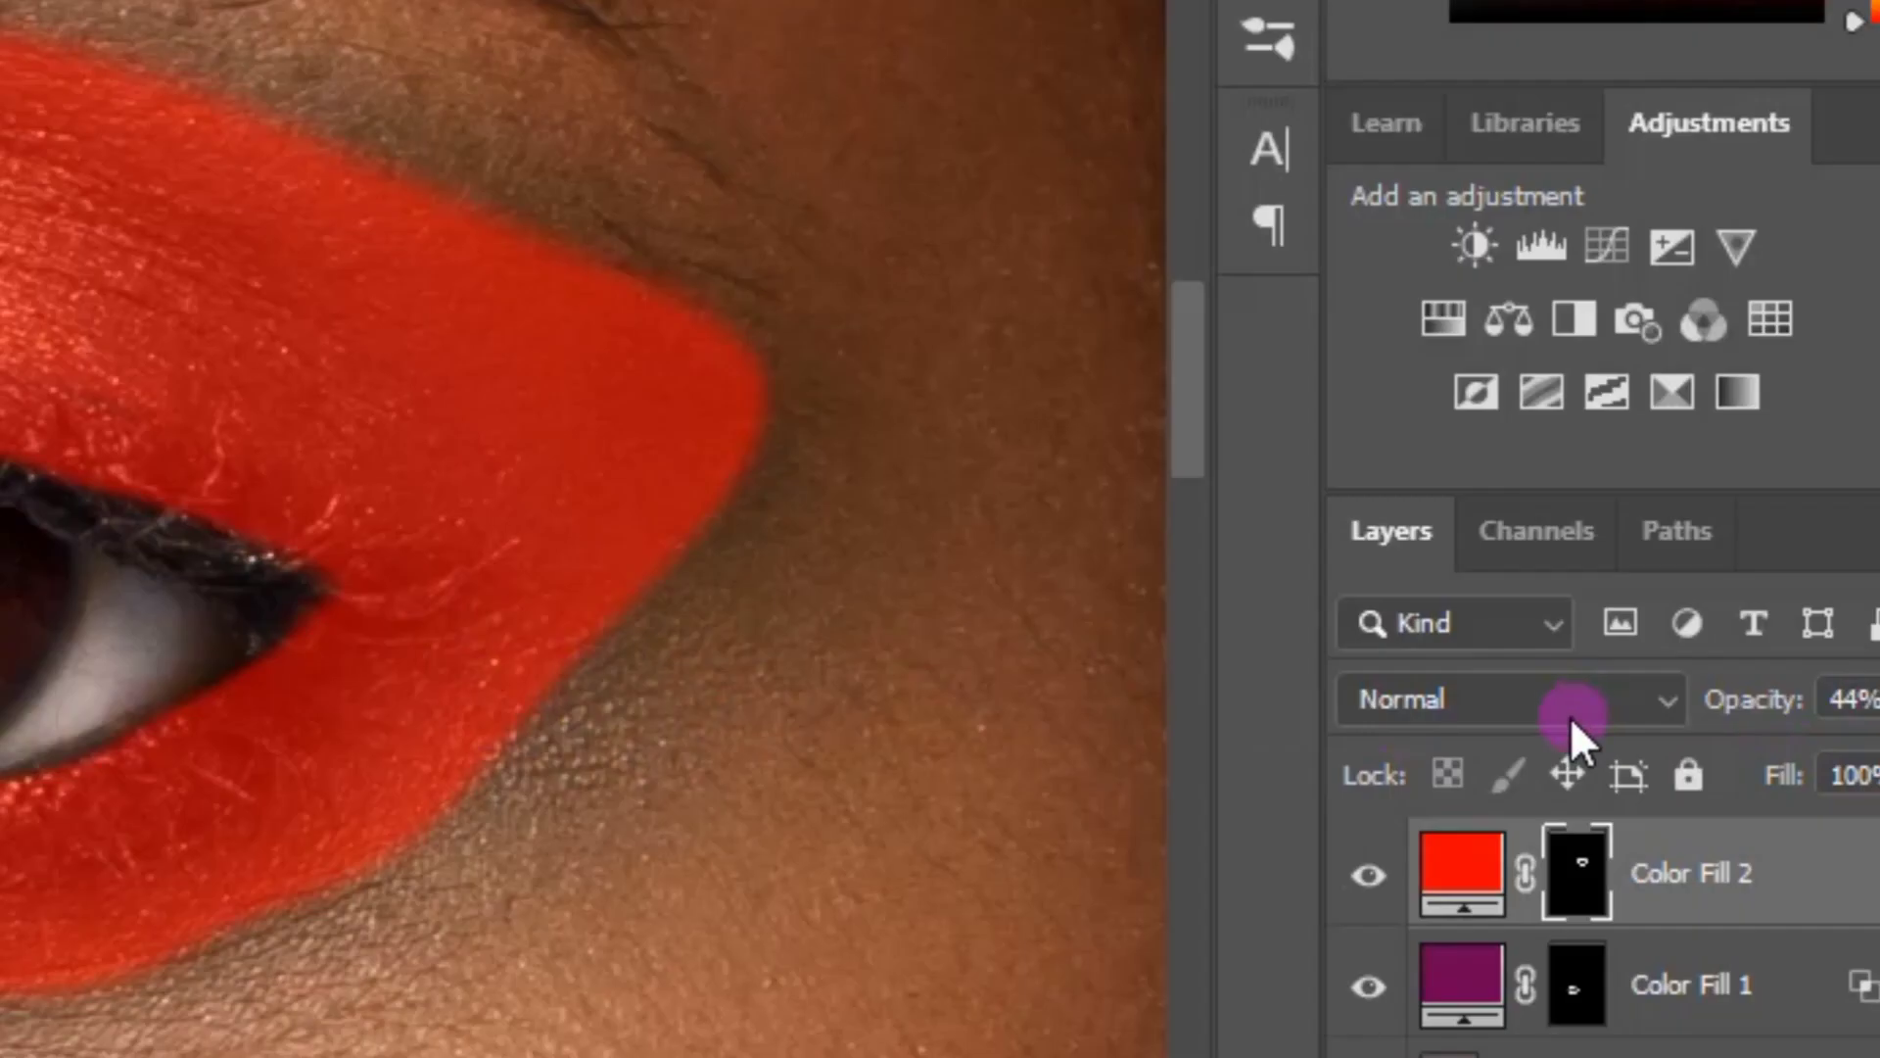
# Blend Color Fill 2 in Multiply and change its fill colour to orange-red ff2400
pyautogui.click(1689, 617)
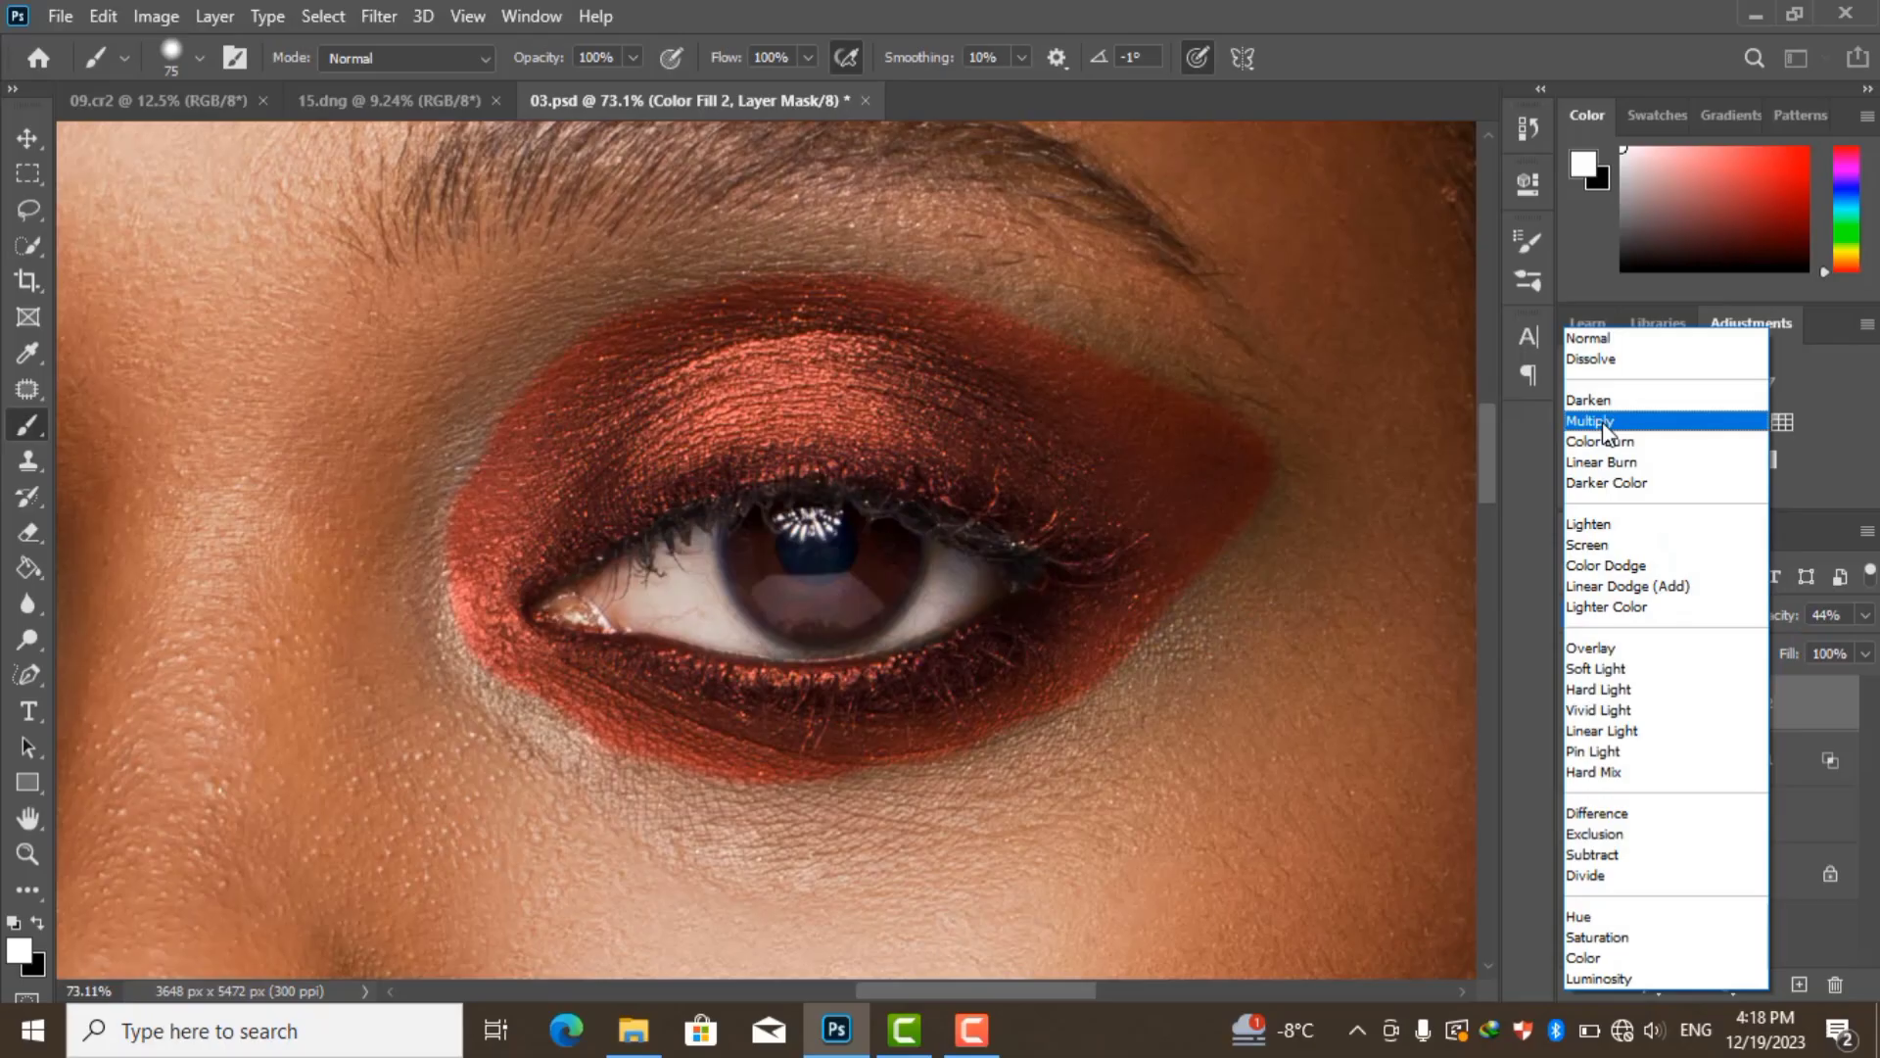
pyautogui.click(1604, 421)
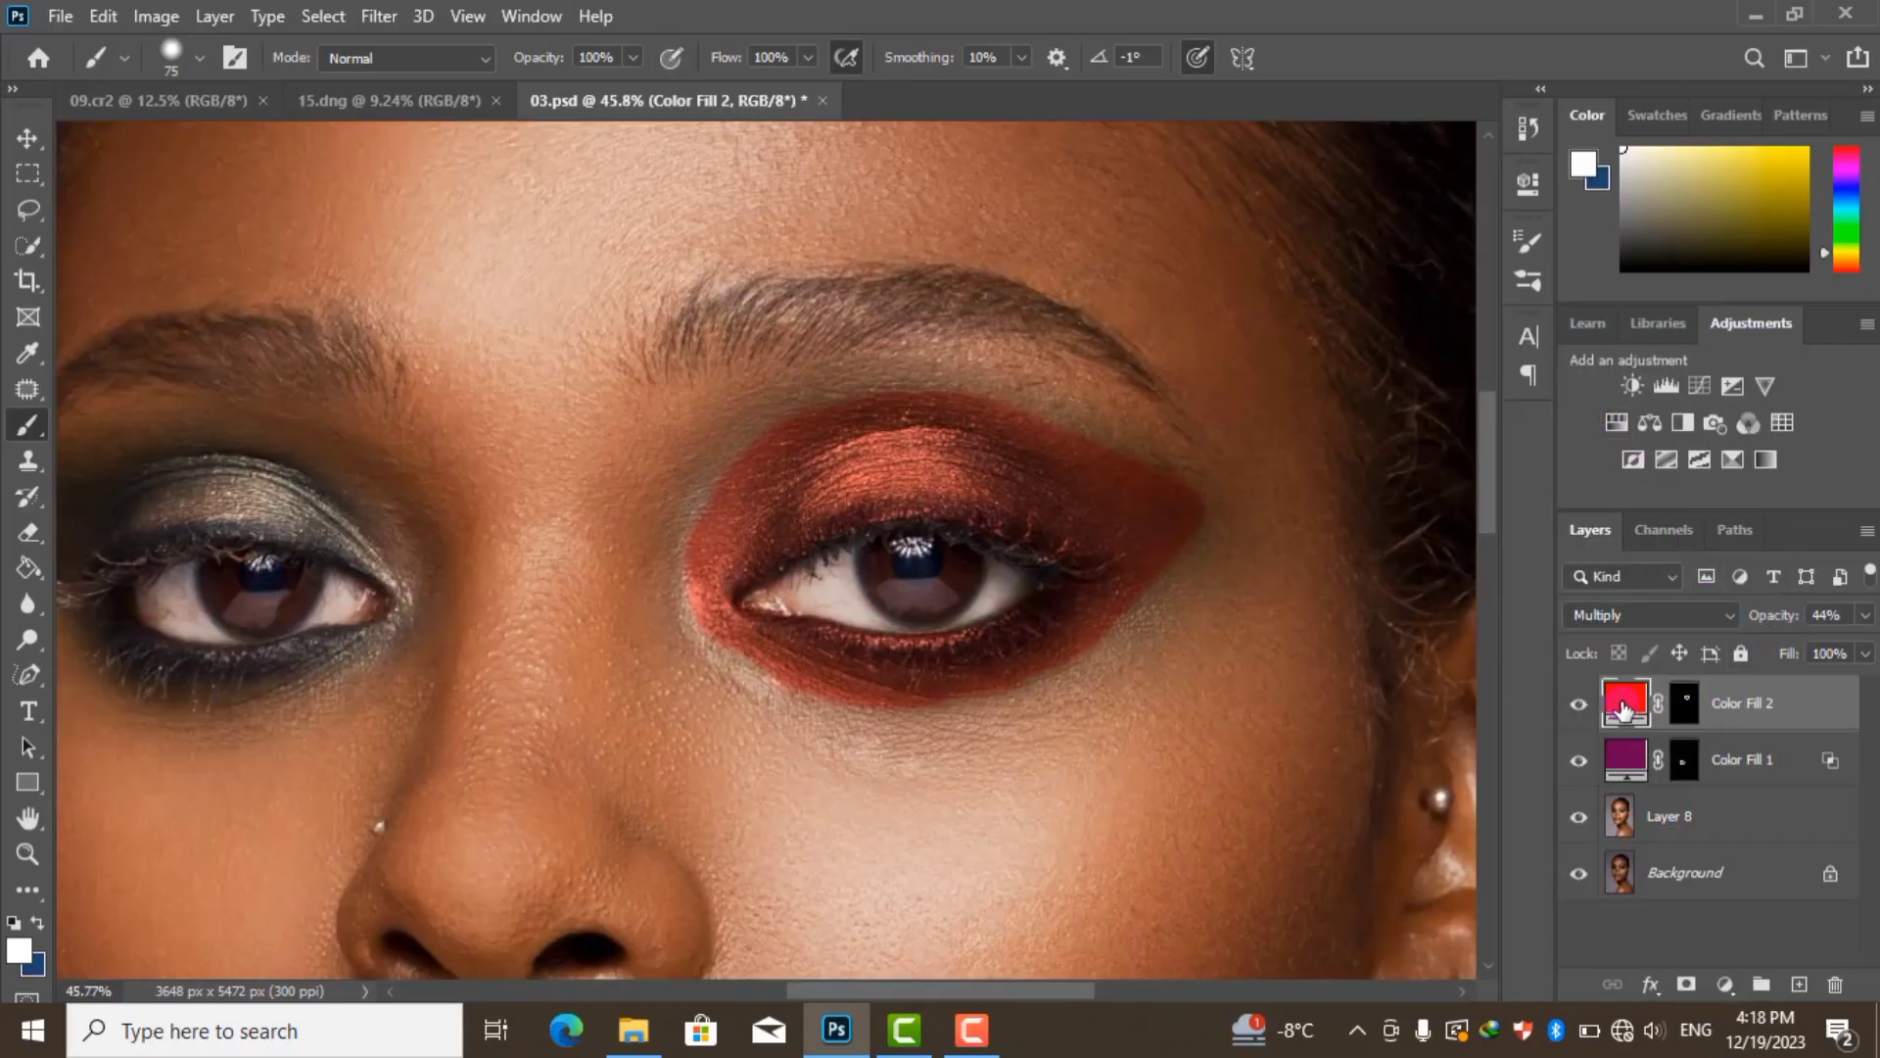
pyautogui.doubleClick(1626, 710)
pyautogui.moveTo(1336, 275); pyautogui.dragTo(1350, 258)
pyautogui.click(1576, 659)
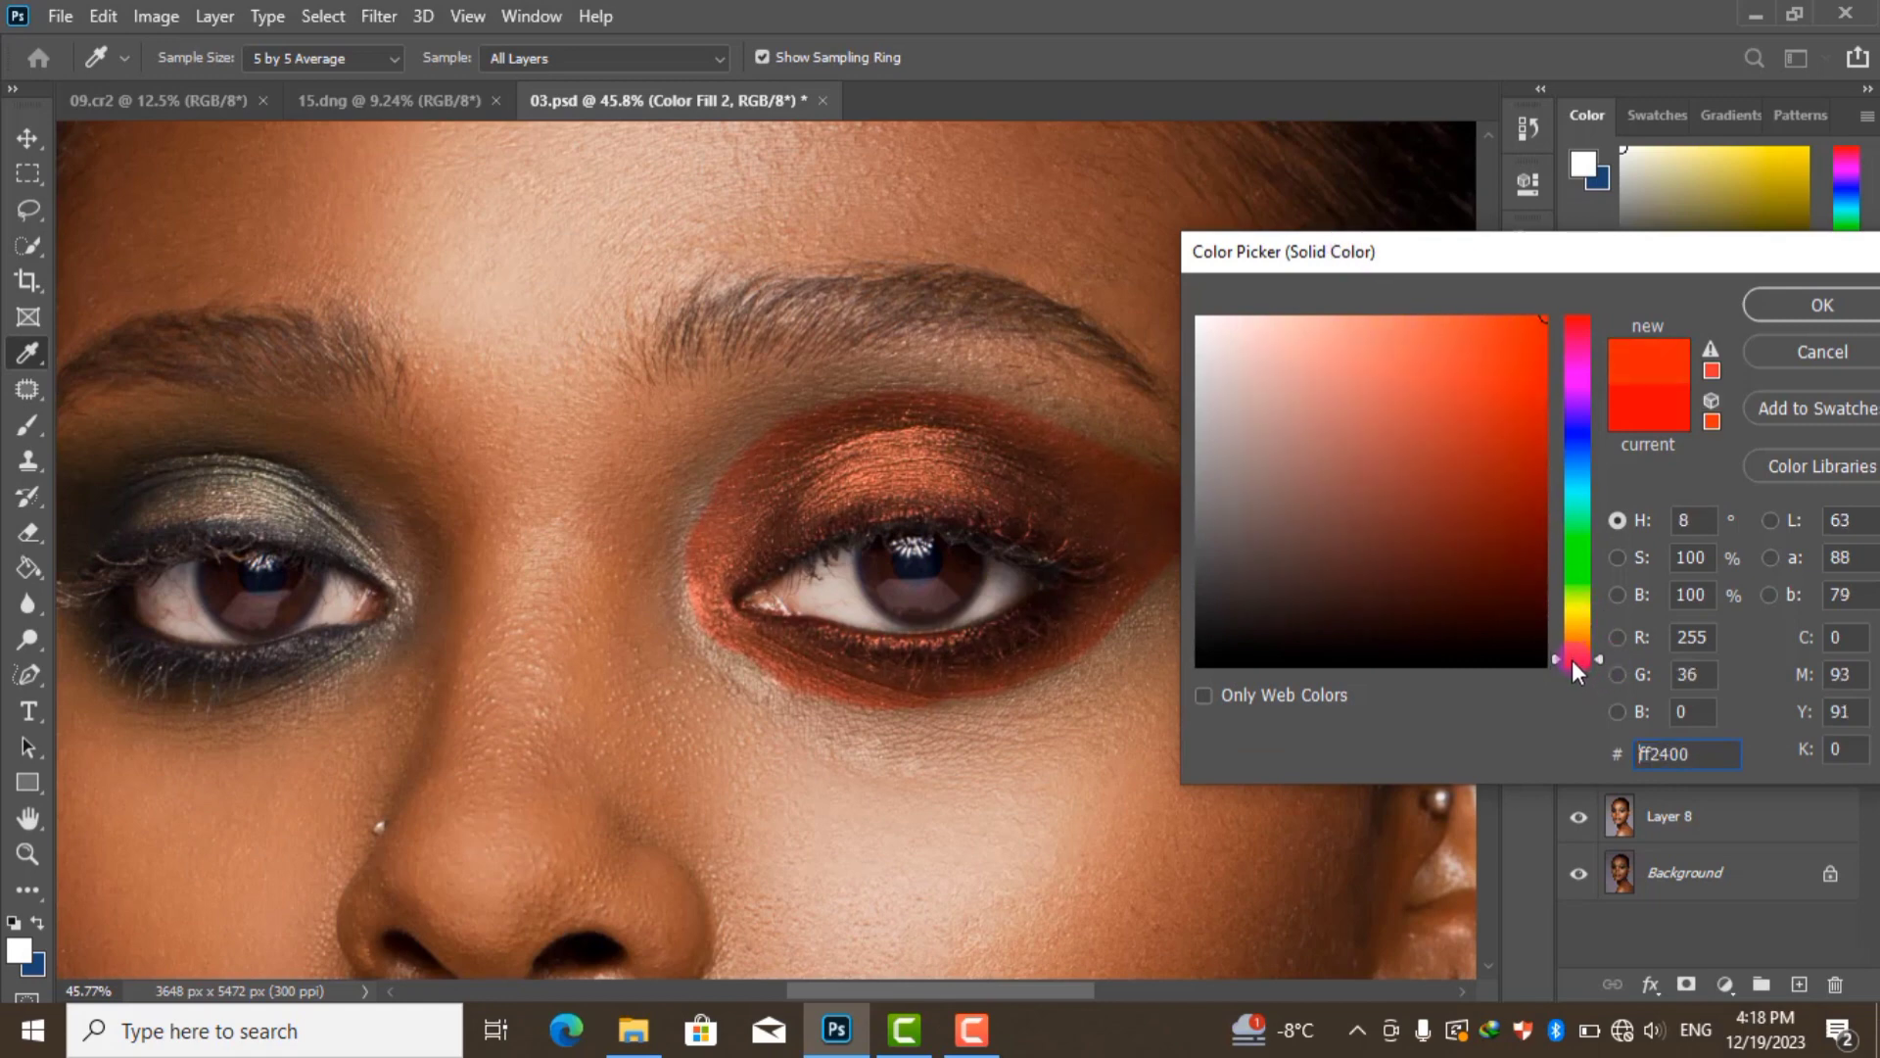
pyautogui.moveTo(1465, 245); pyautogui.dragTo(1393, 224)
pyautogui.click(1749, 284)
pyautogui.press('b')
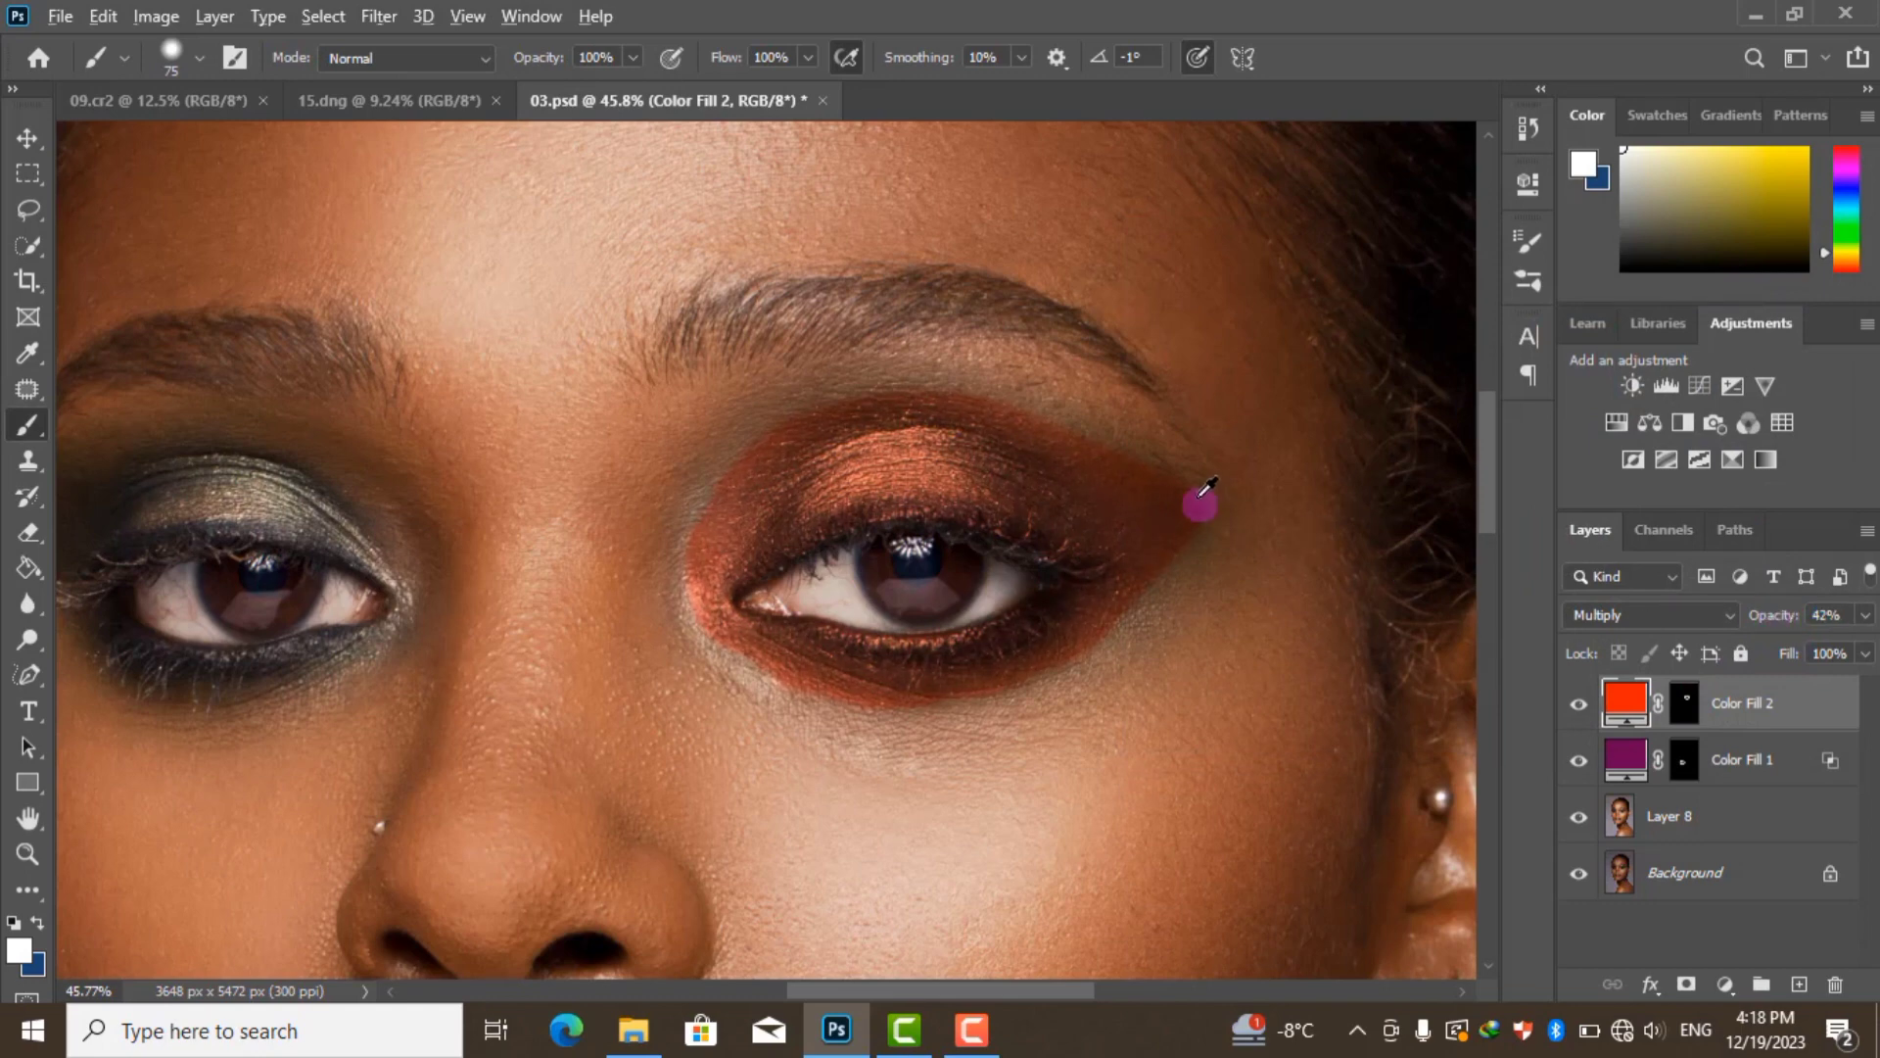
pyautogui.scroll(3, 1201, 500)
# Feather the Color Fill 2 mask to 26.7 px, then zoom out to check the softened edges
pyautogui.click(1686, 705)
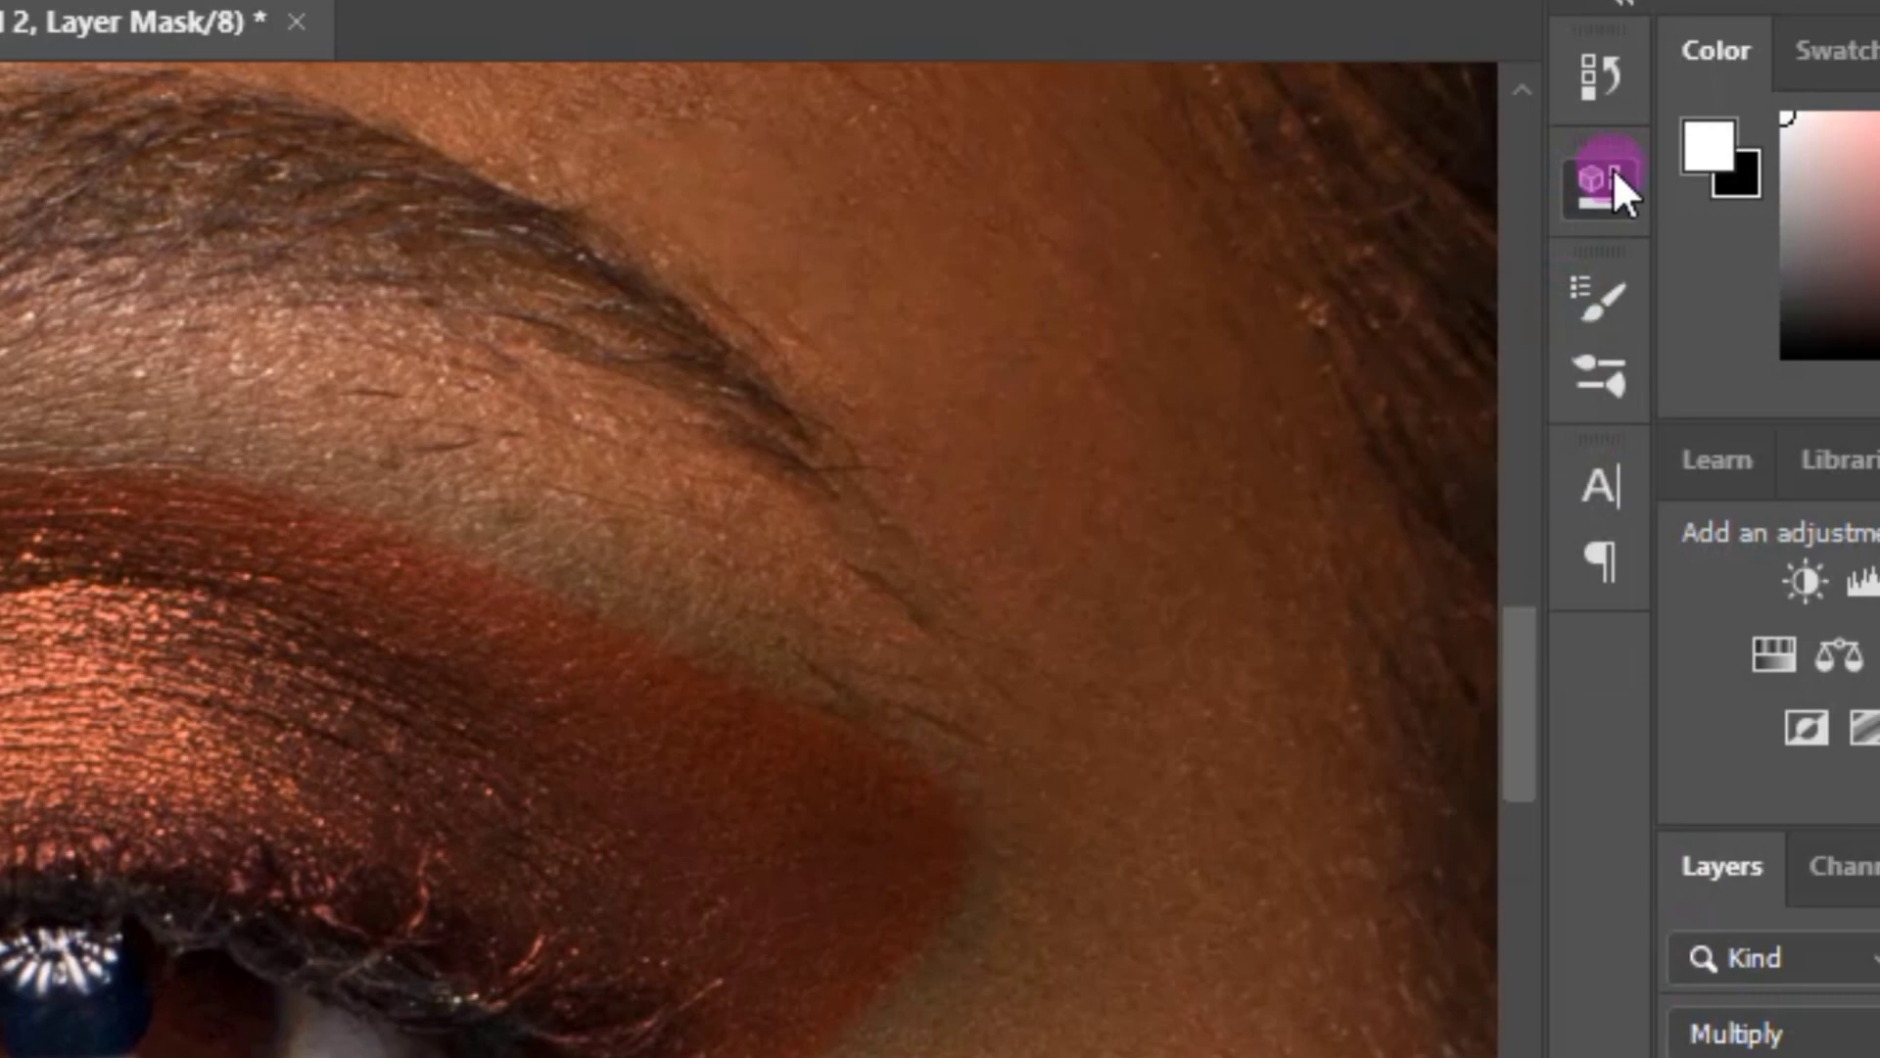
pyautogui.click(1528, 182)
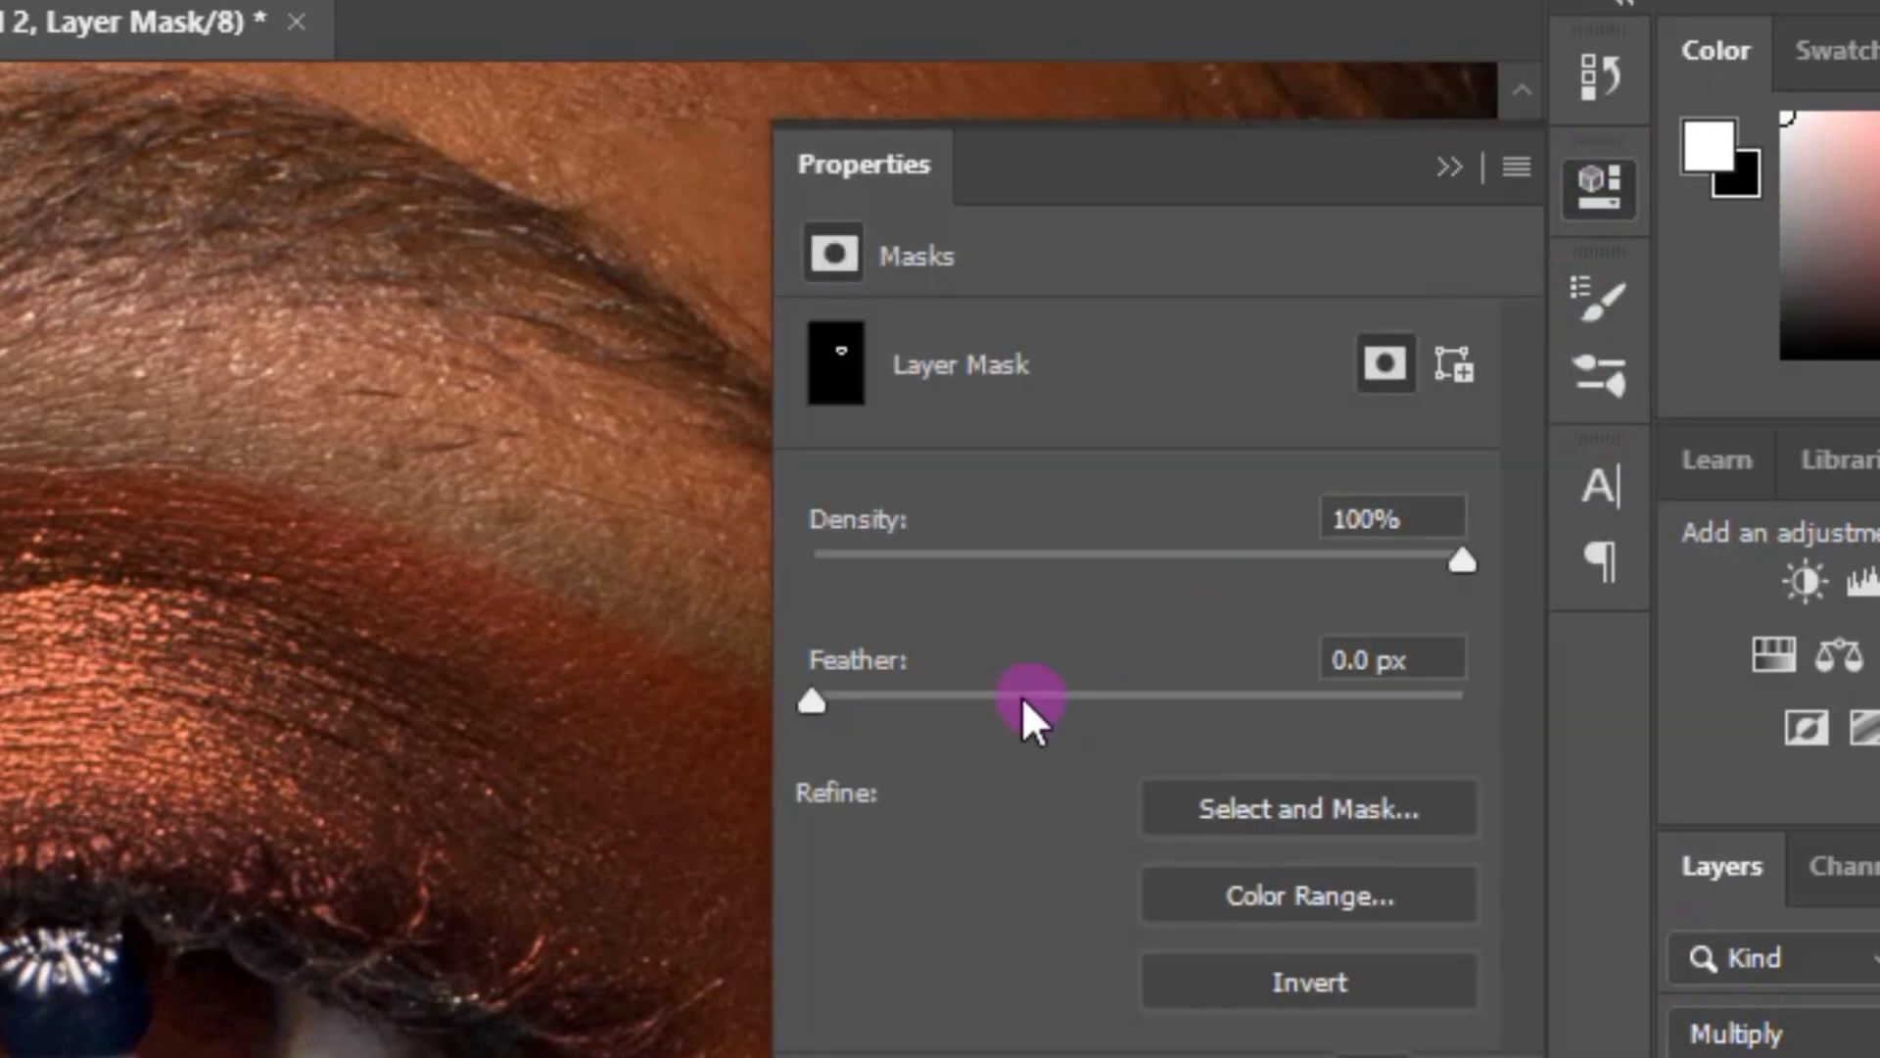
pyautogui.moveTo(1132, 443); pyautogui.dragTo(1281, 444)
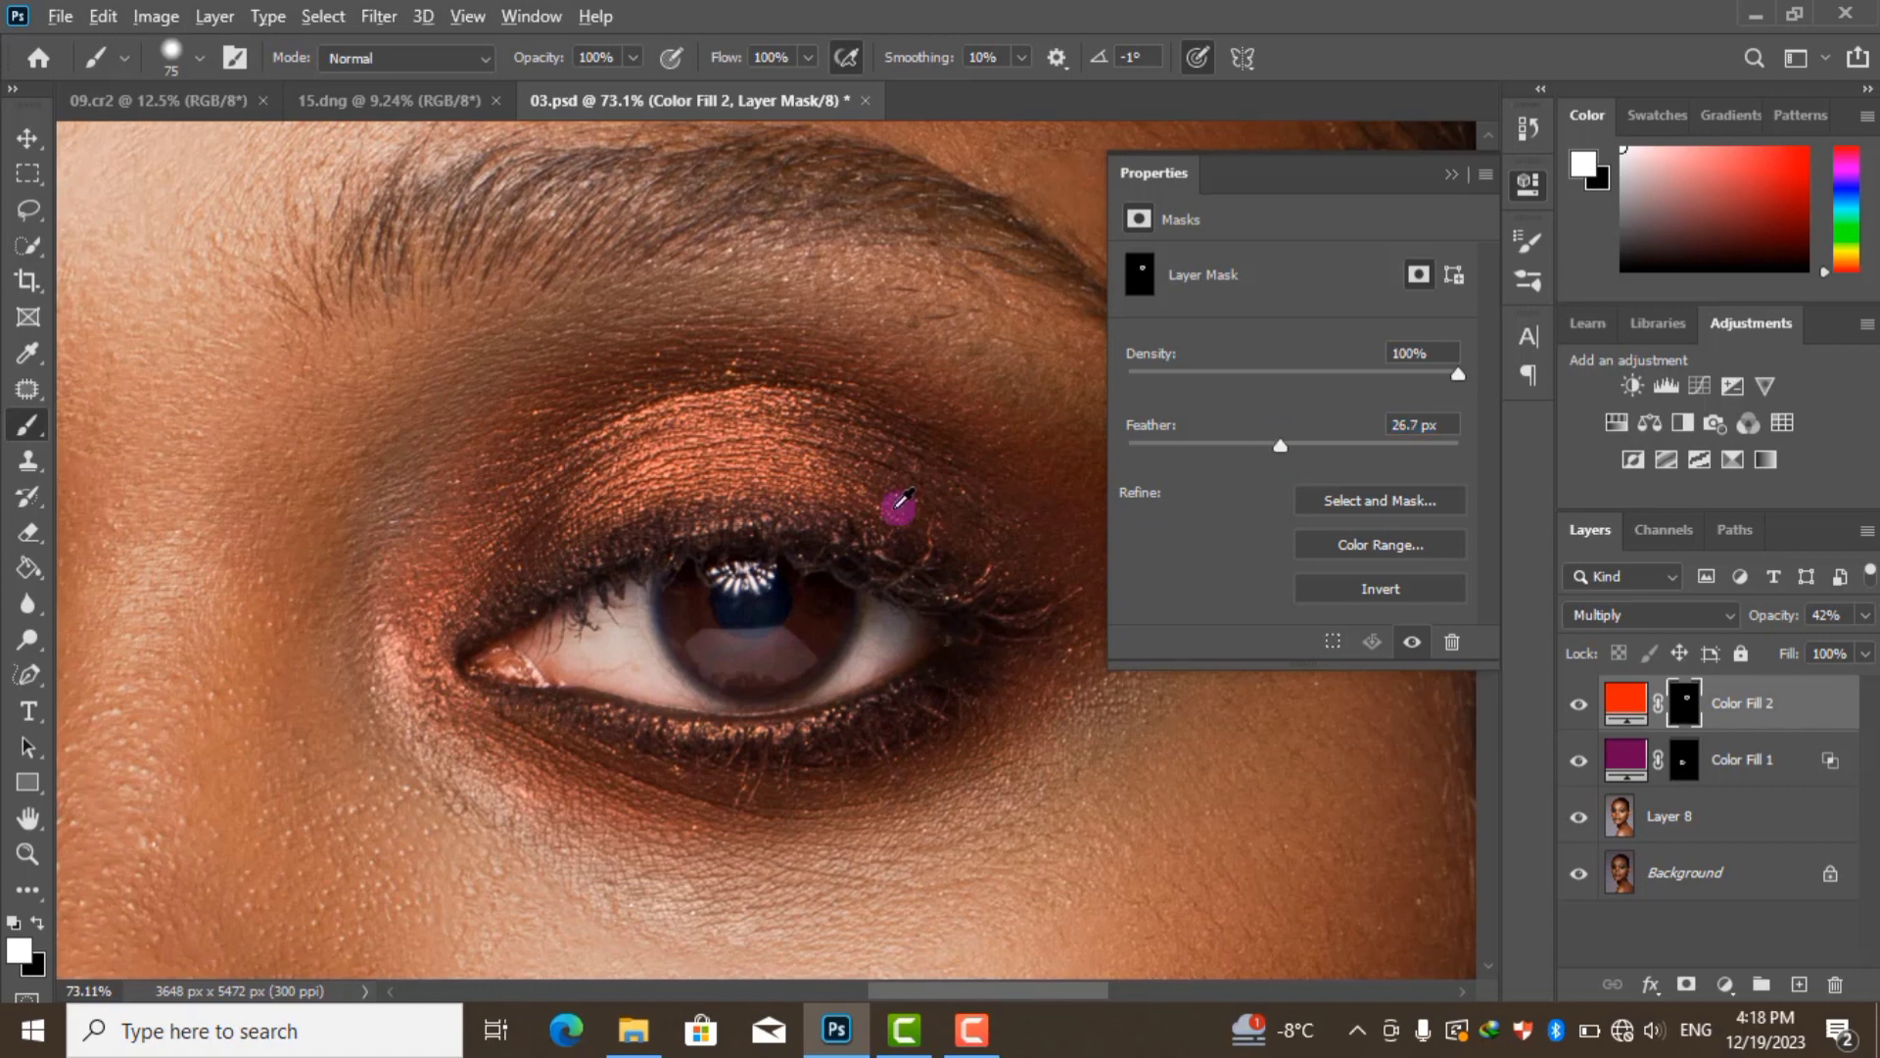
pyautogui.scroll(-3, 899, 502)
pyautogui.click(1453, 176)
pyautogui.scroll(-3, 1217, 558)
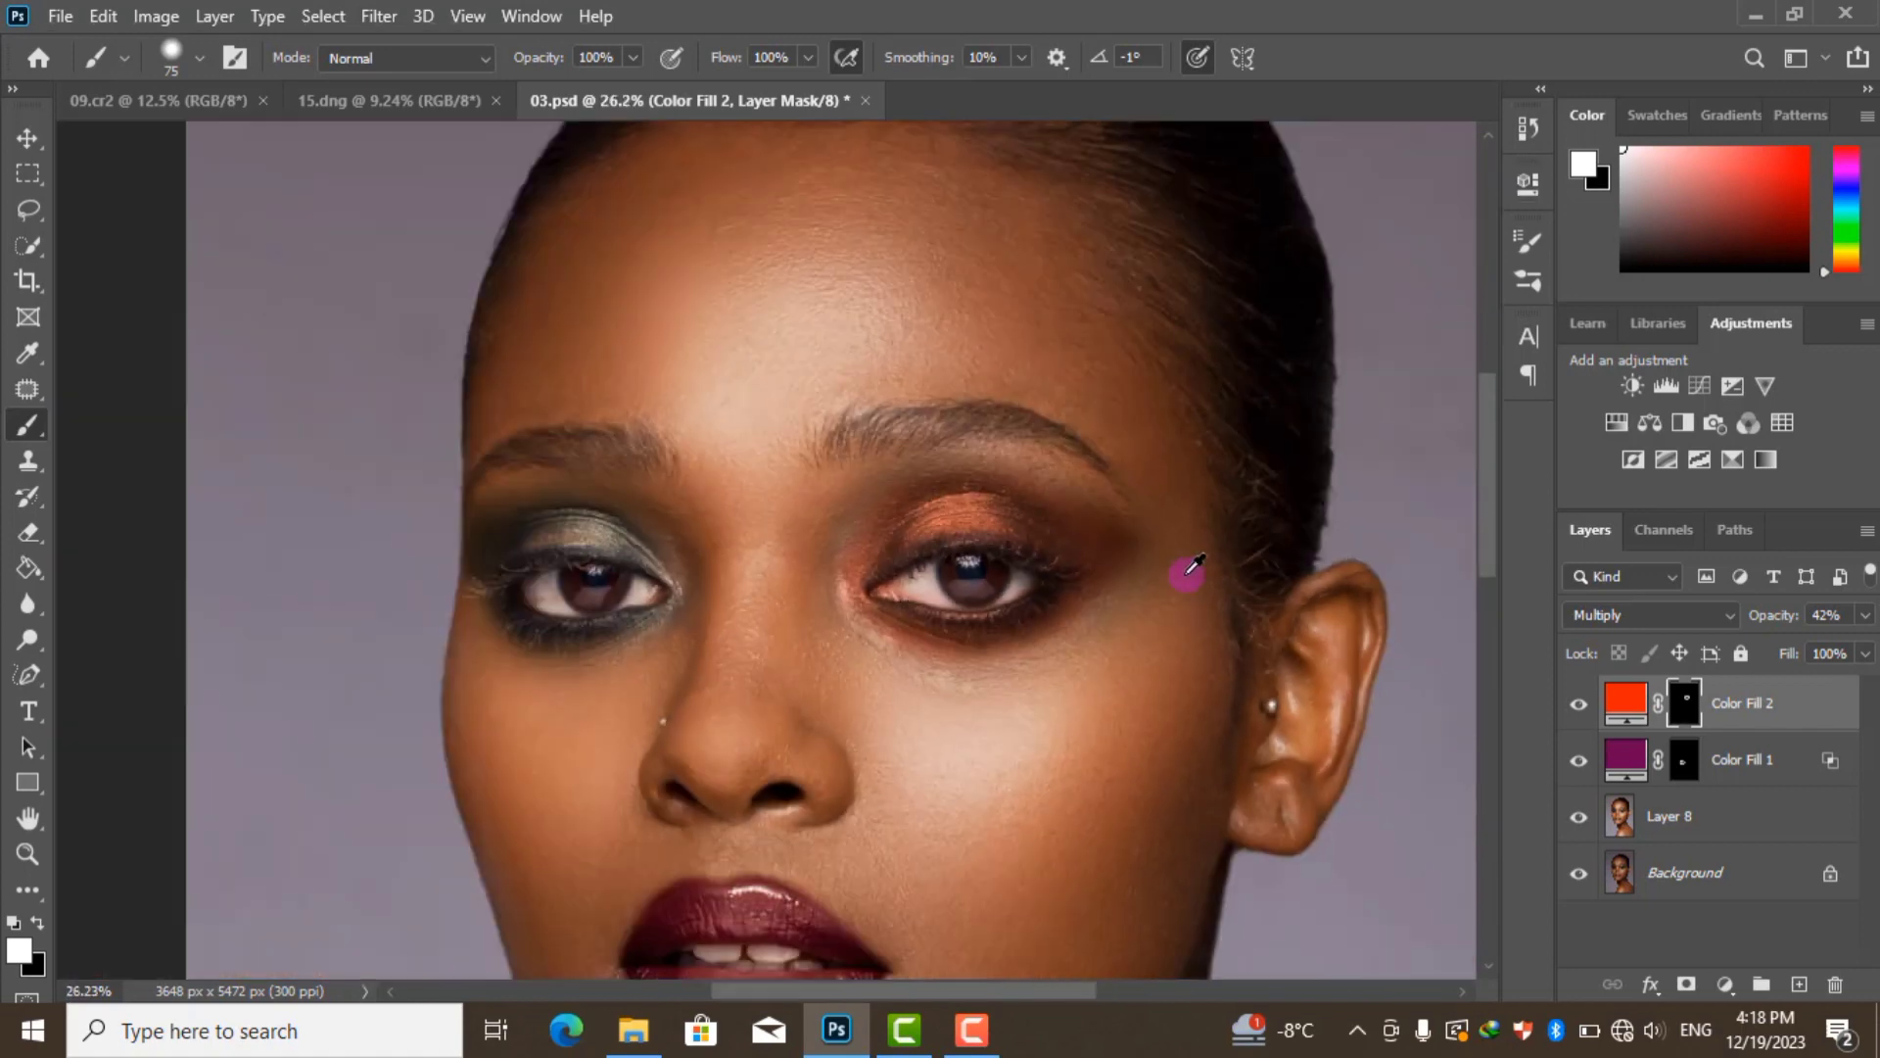
pyautogui.scroll(-3, 1188, 567)
pyautogui.scroll(-2, 1062, 651)
pyautogui.scroll(1, 745, 436)
pyautogui.scroll(1, 767, 446)
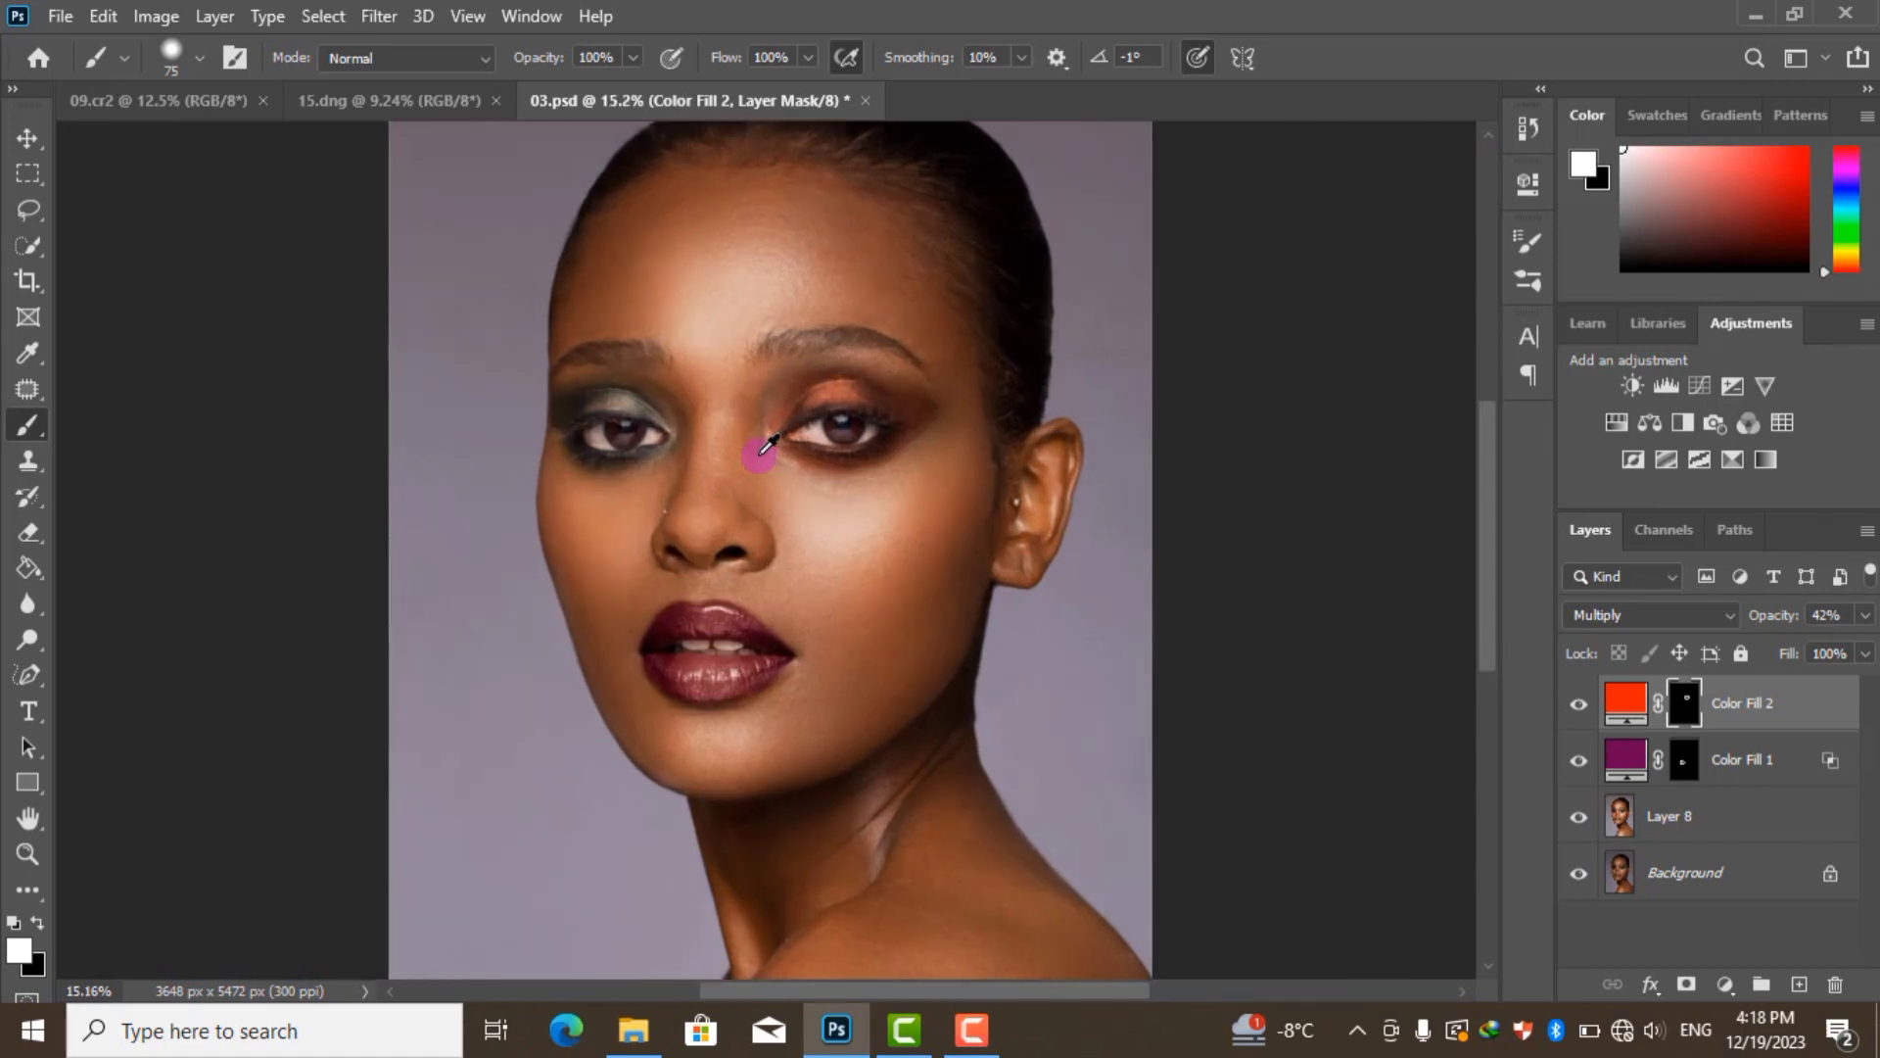
pyautogui.scroll(3, 898, 412)
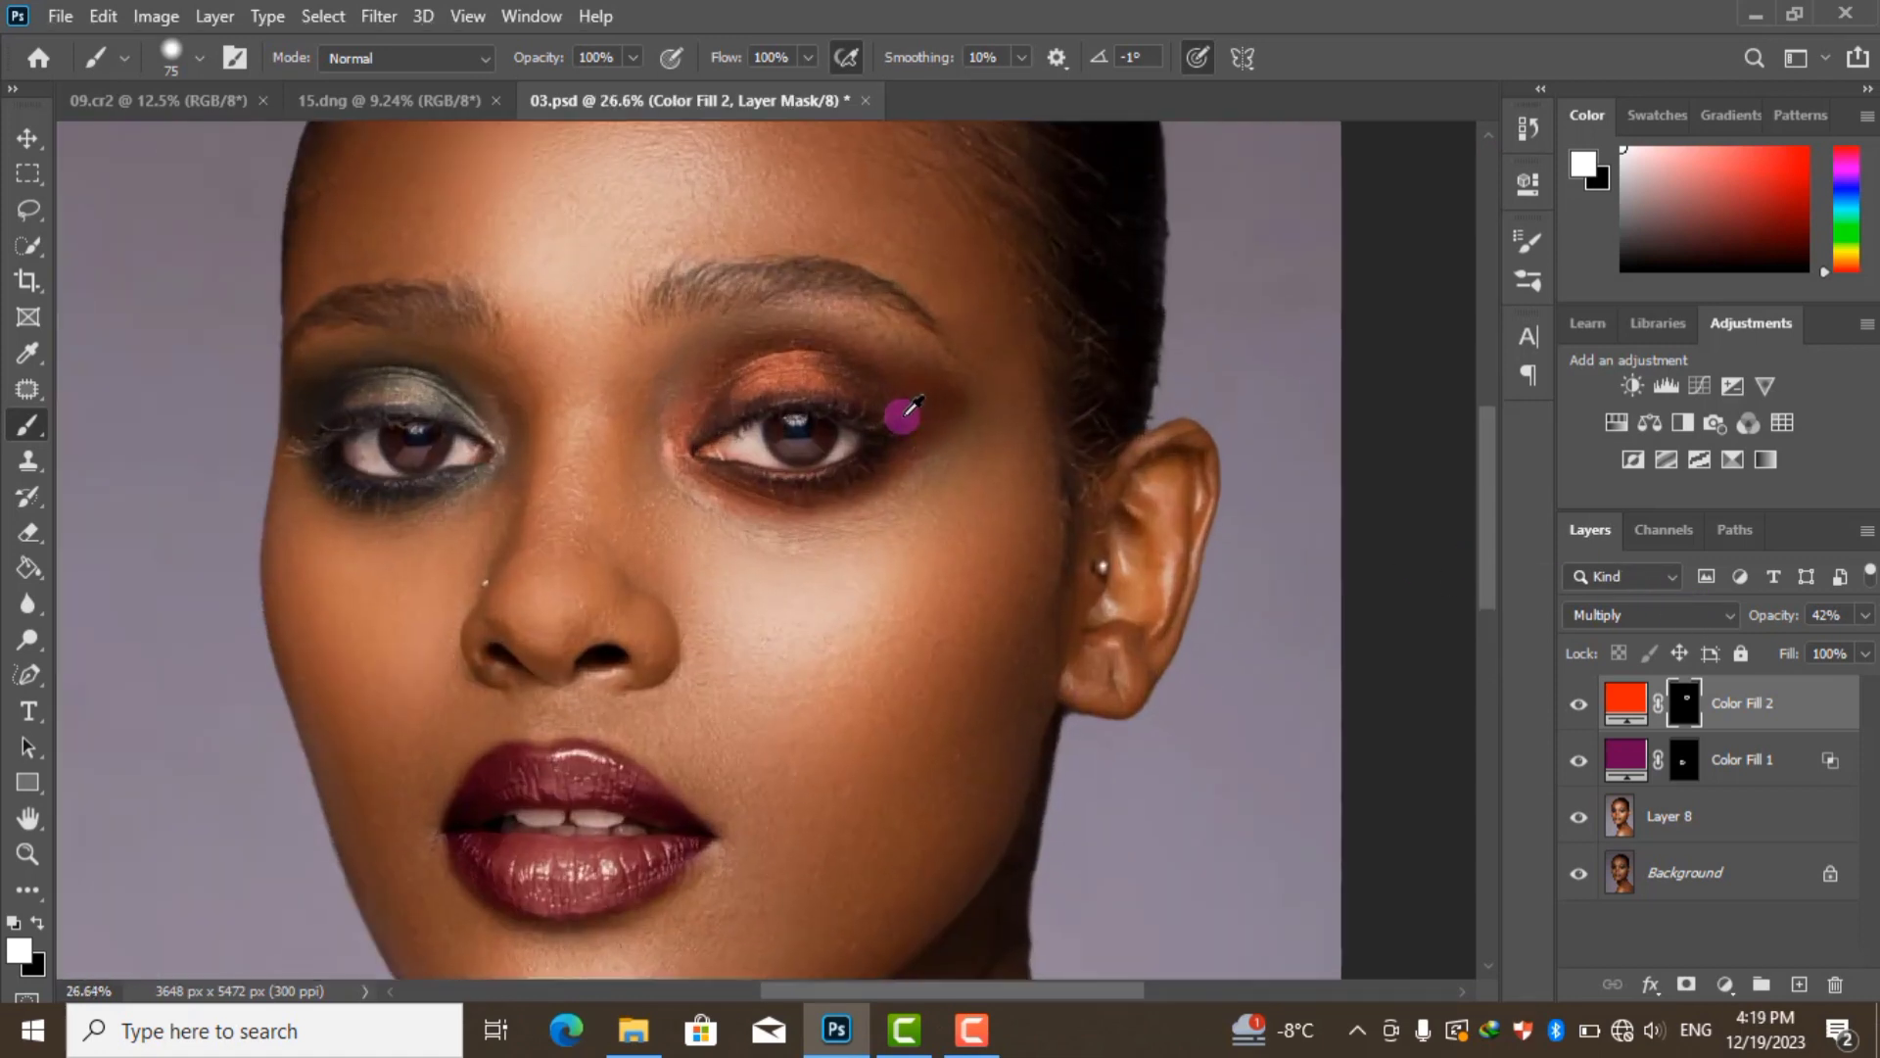
pyautogui.scroll(1, 903, 415)
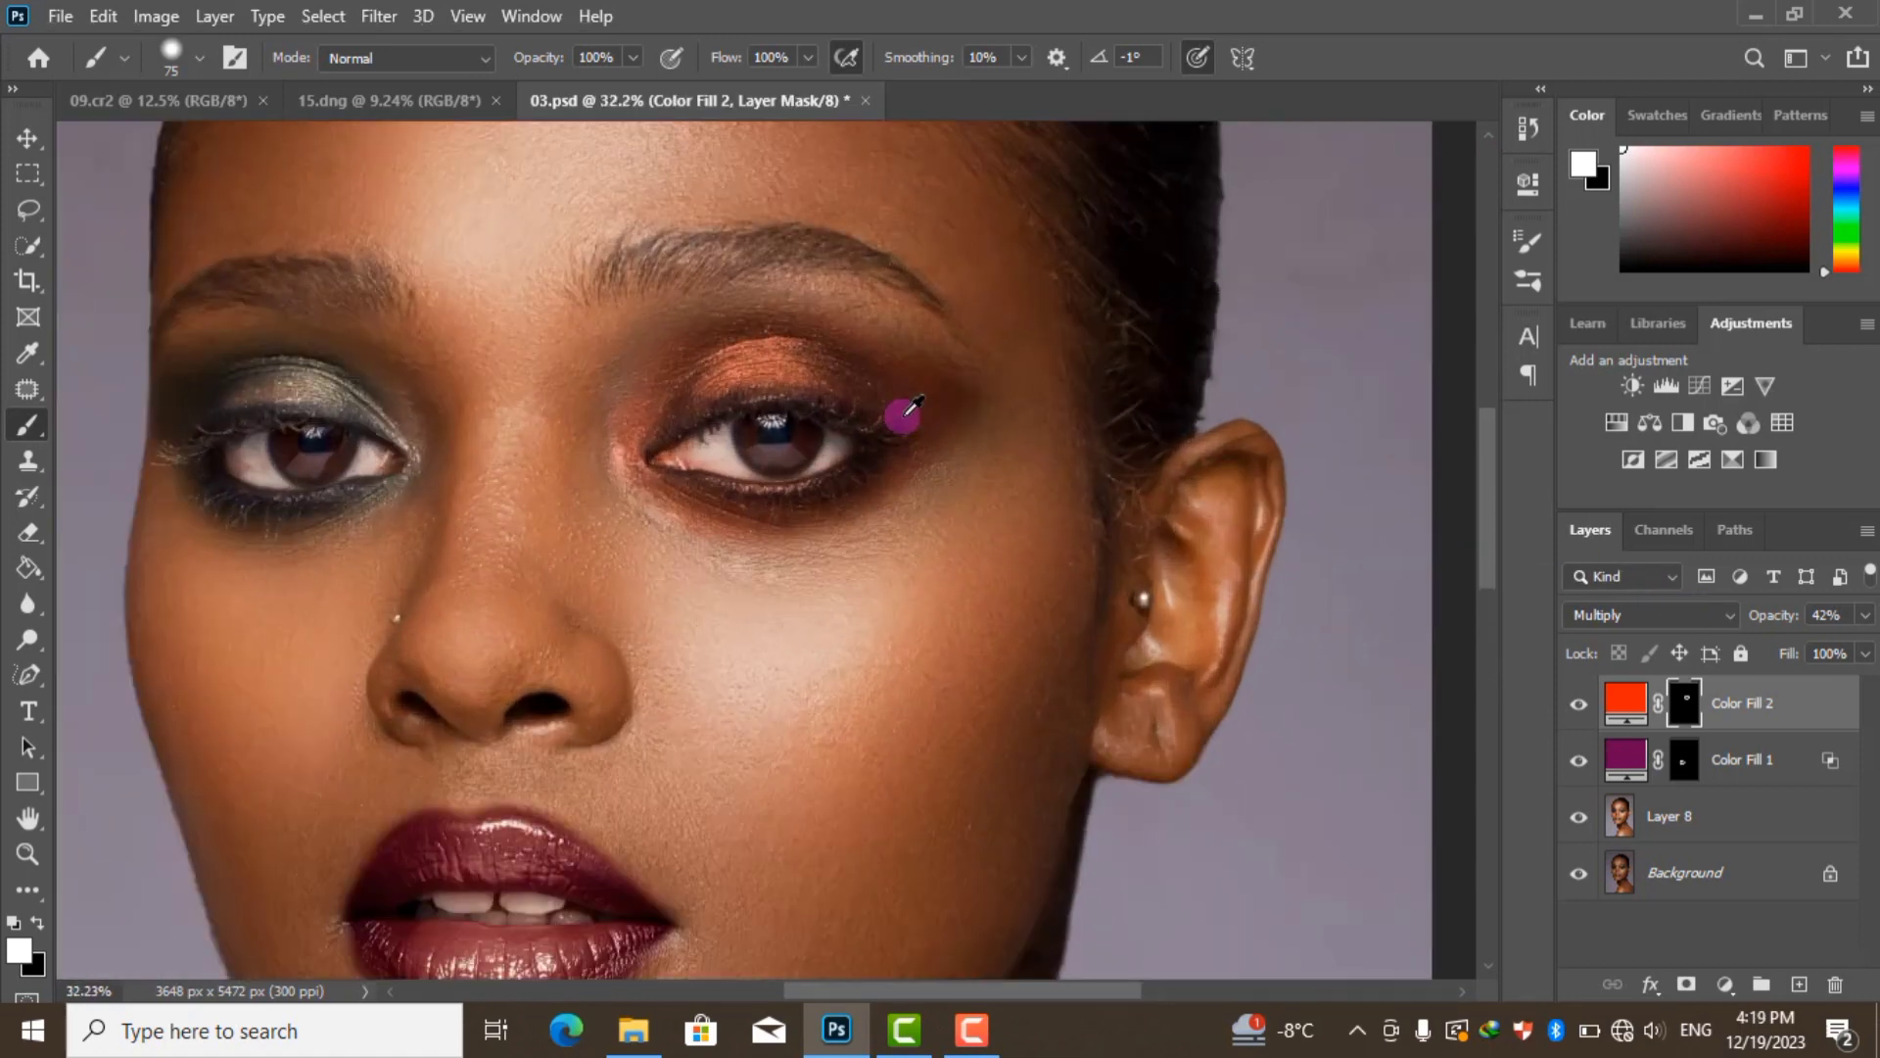
# Split Color Fill 2's Blend If Underlying Layer white slider to 113/205
pyautogui.doubleClick(1805, 712)
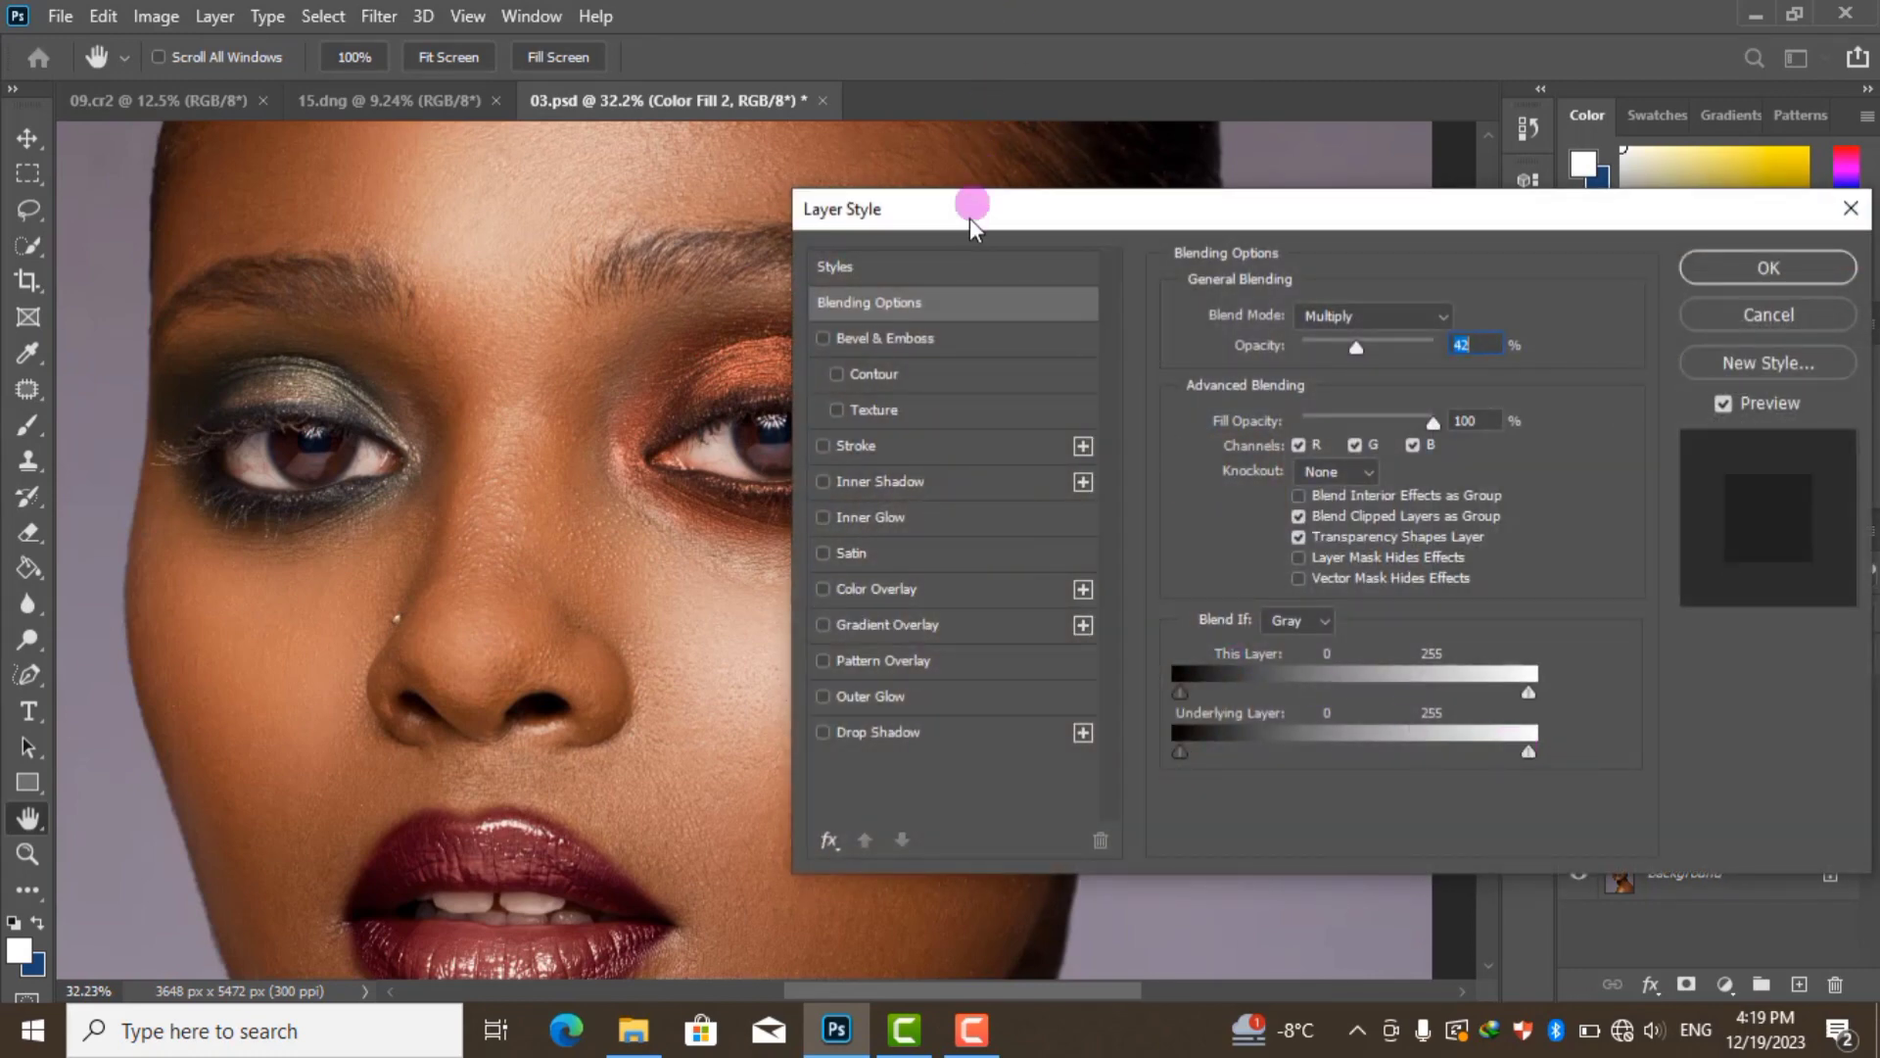
pyautogui.moveTo(969, 226); pyautogui.dragTo(1112, 209)
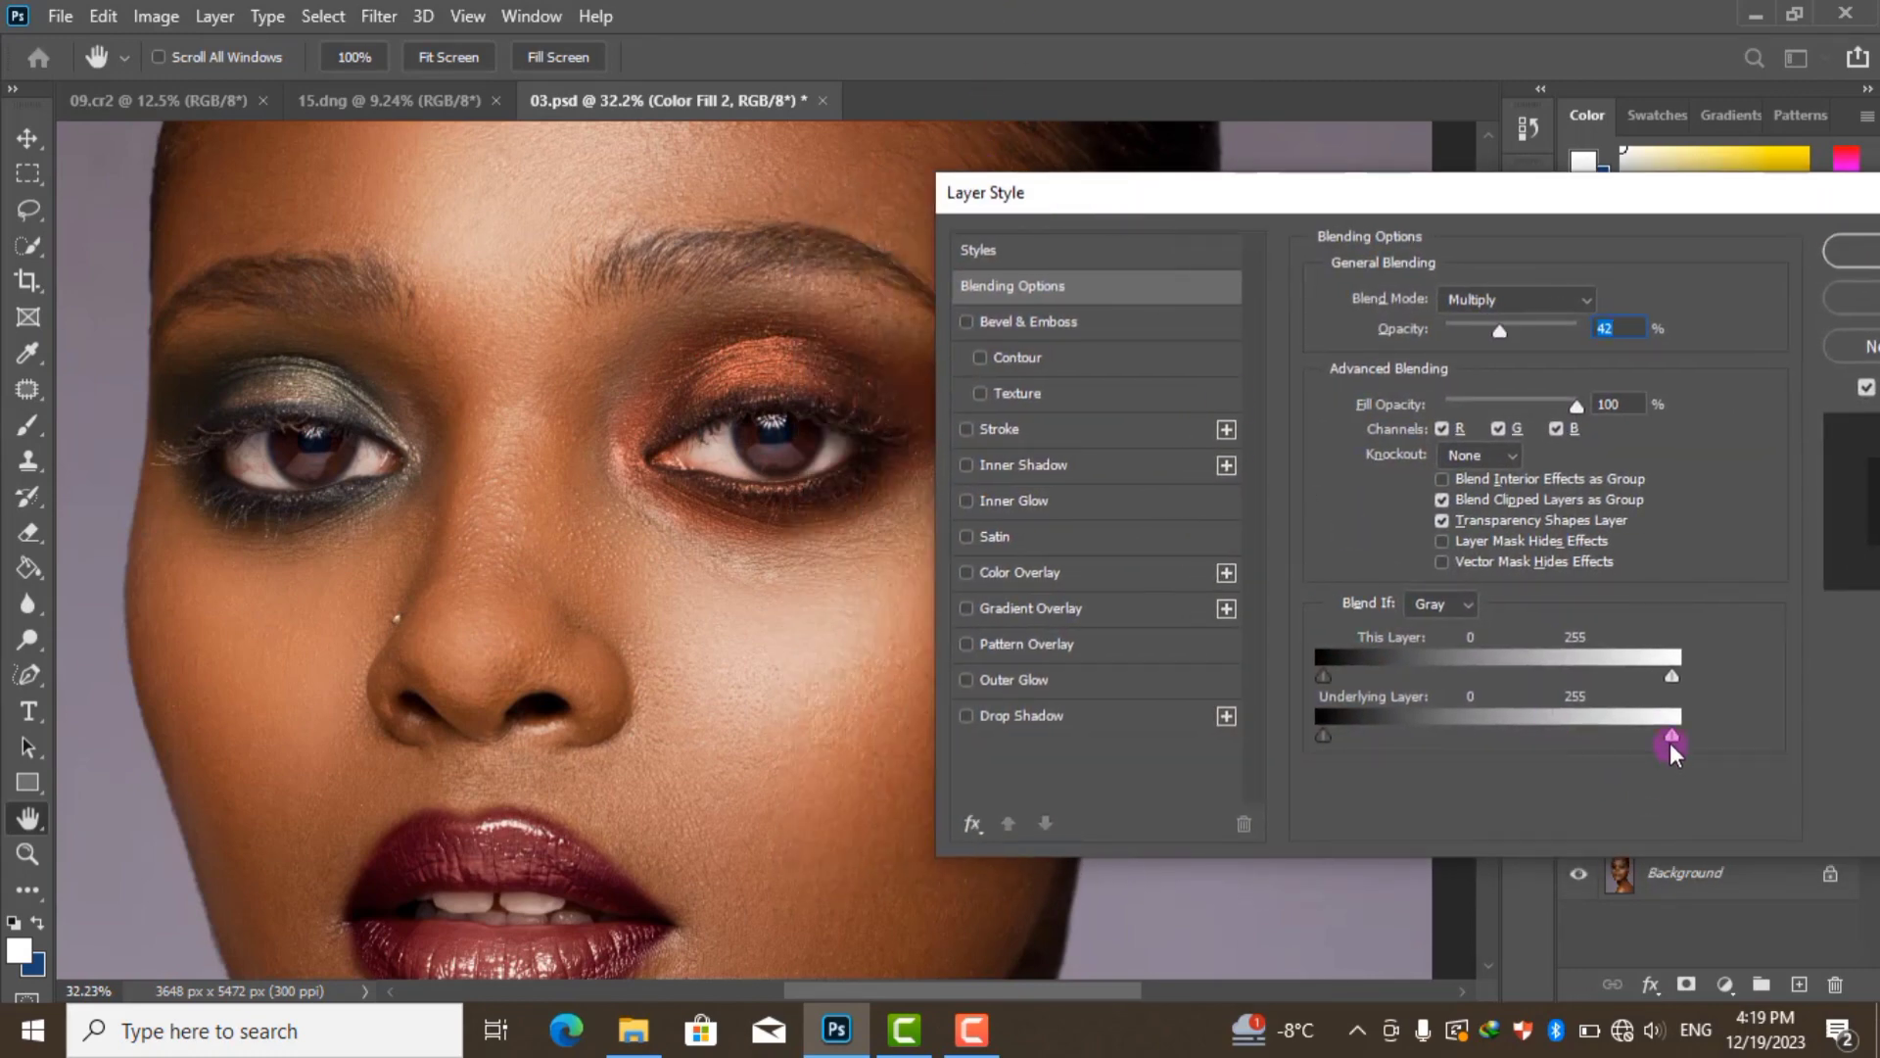
pyautogui.moveTo(1671, 744); pyautogui.dragTo(1479, 737)
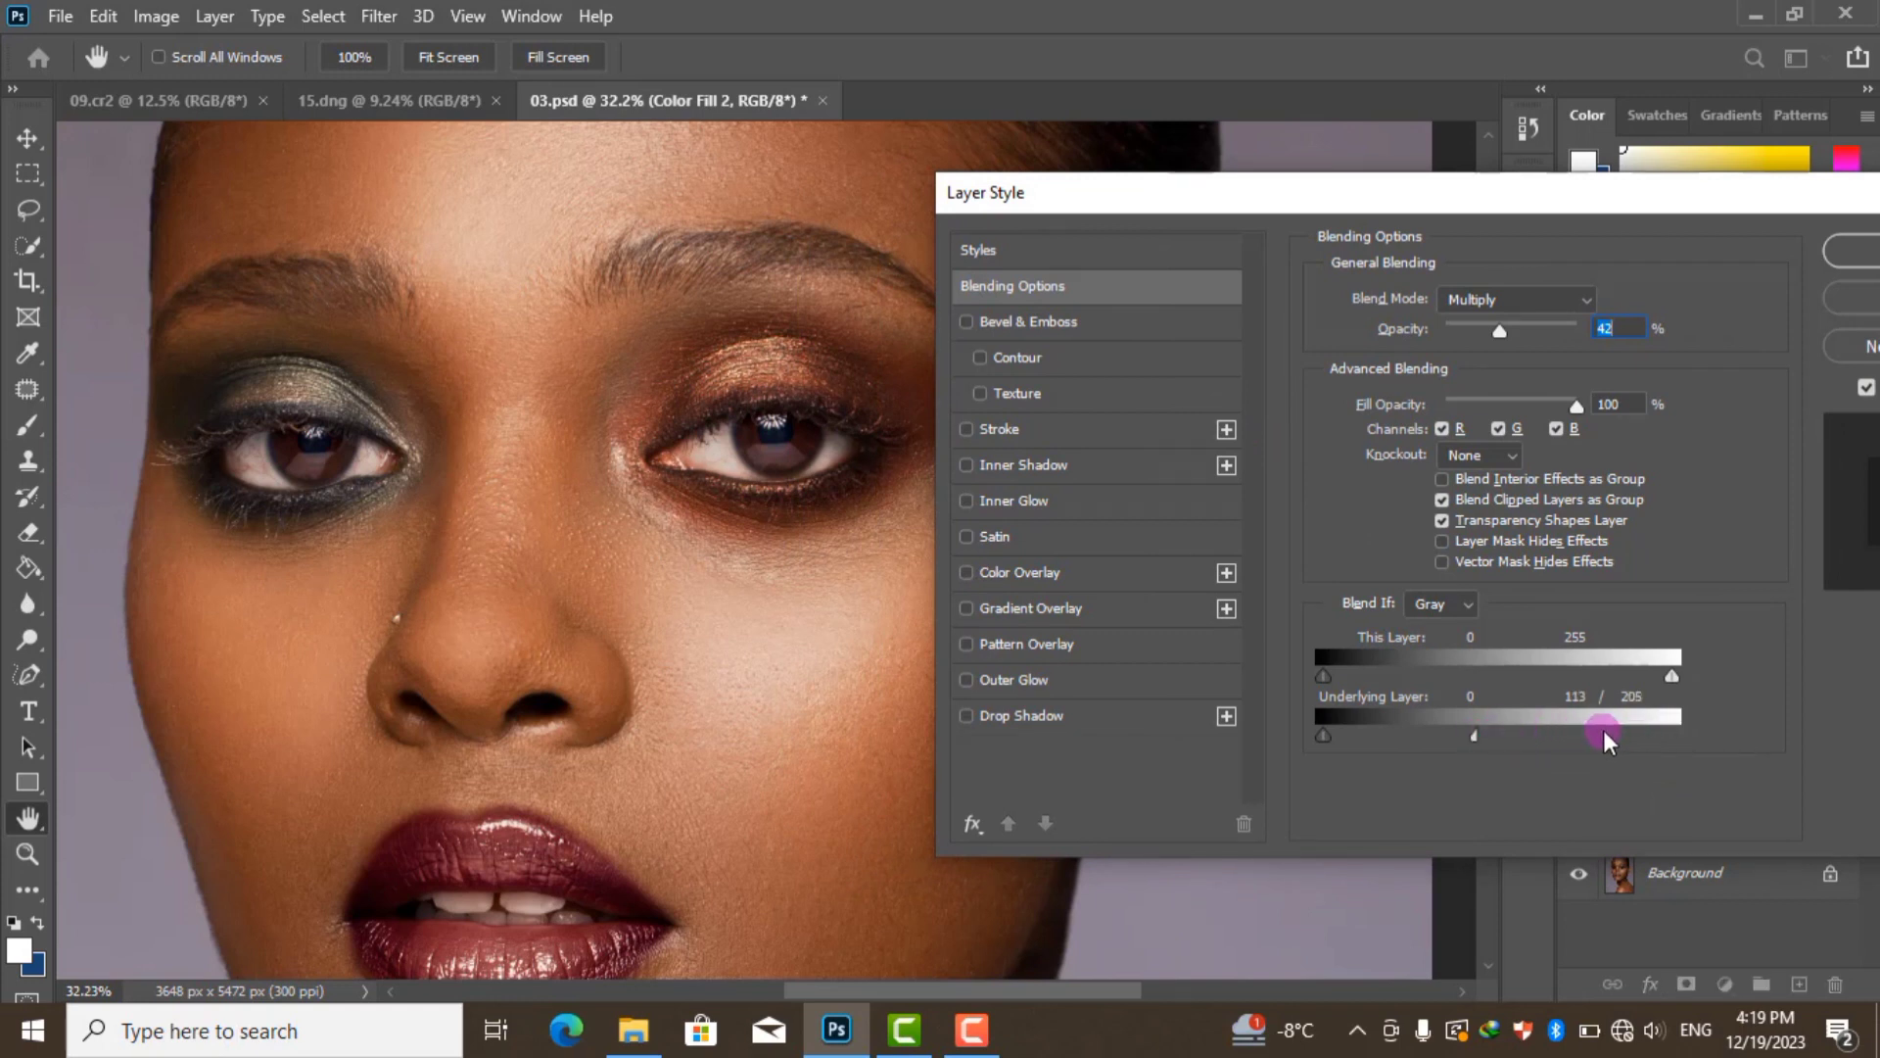
pyautogui.click(1861, 253)
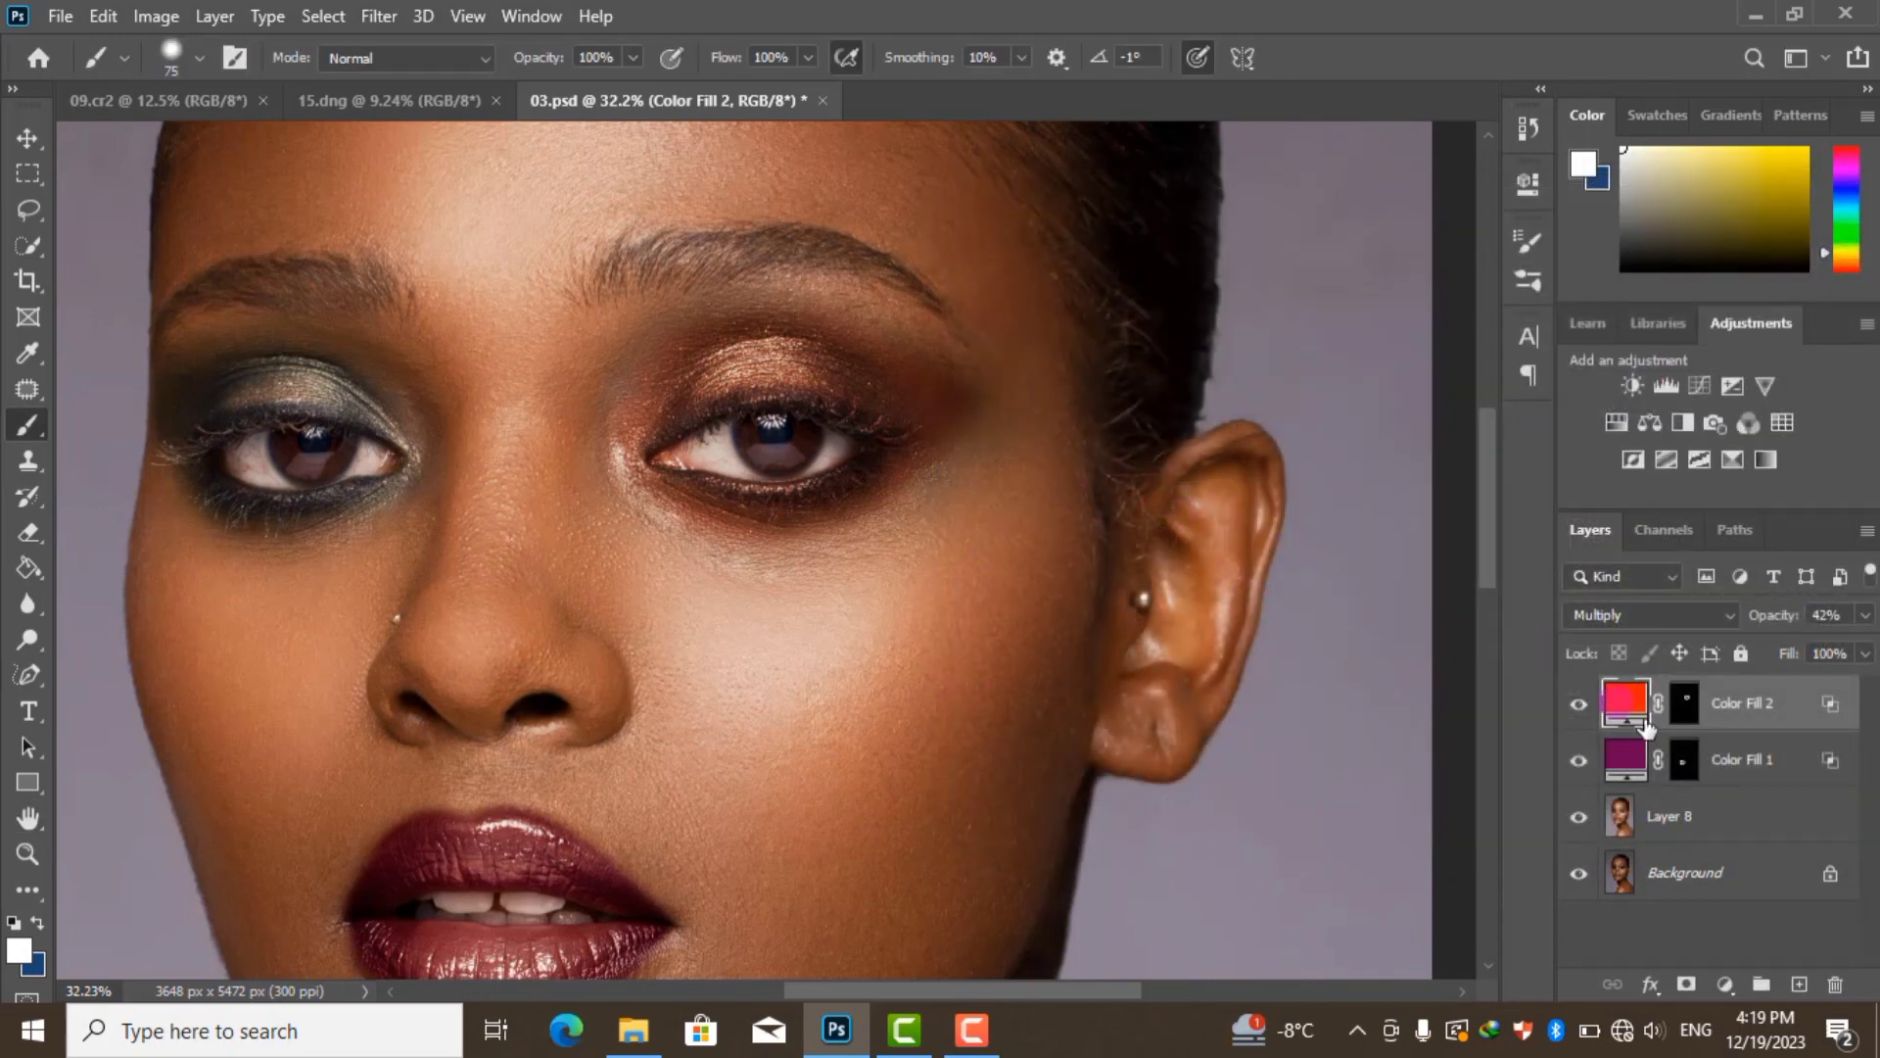
# Hide Color Fill 2 to view the original, then target its mask with white foreground
pyautogui.scroll(-1, 1017, 659)
pyautogui.scroll(-1, 912, 629)
pyautogui.scroll(-1, 912, 629)
pyautogui.click(1574, 718)
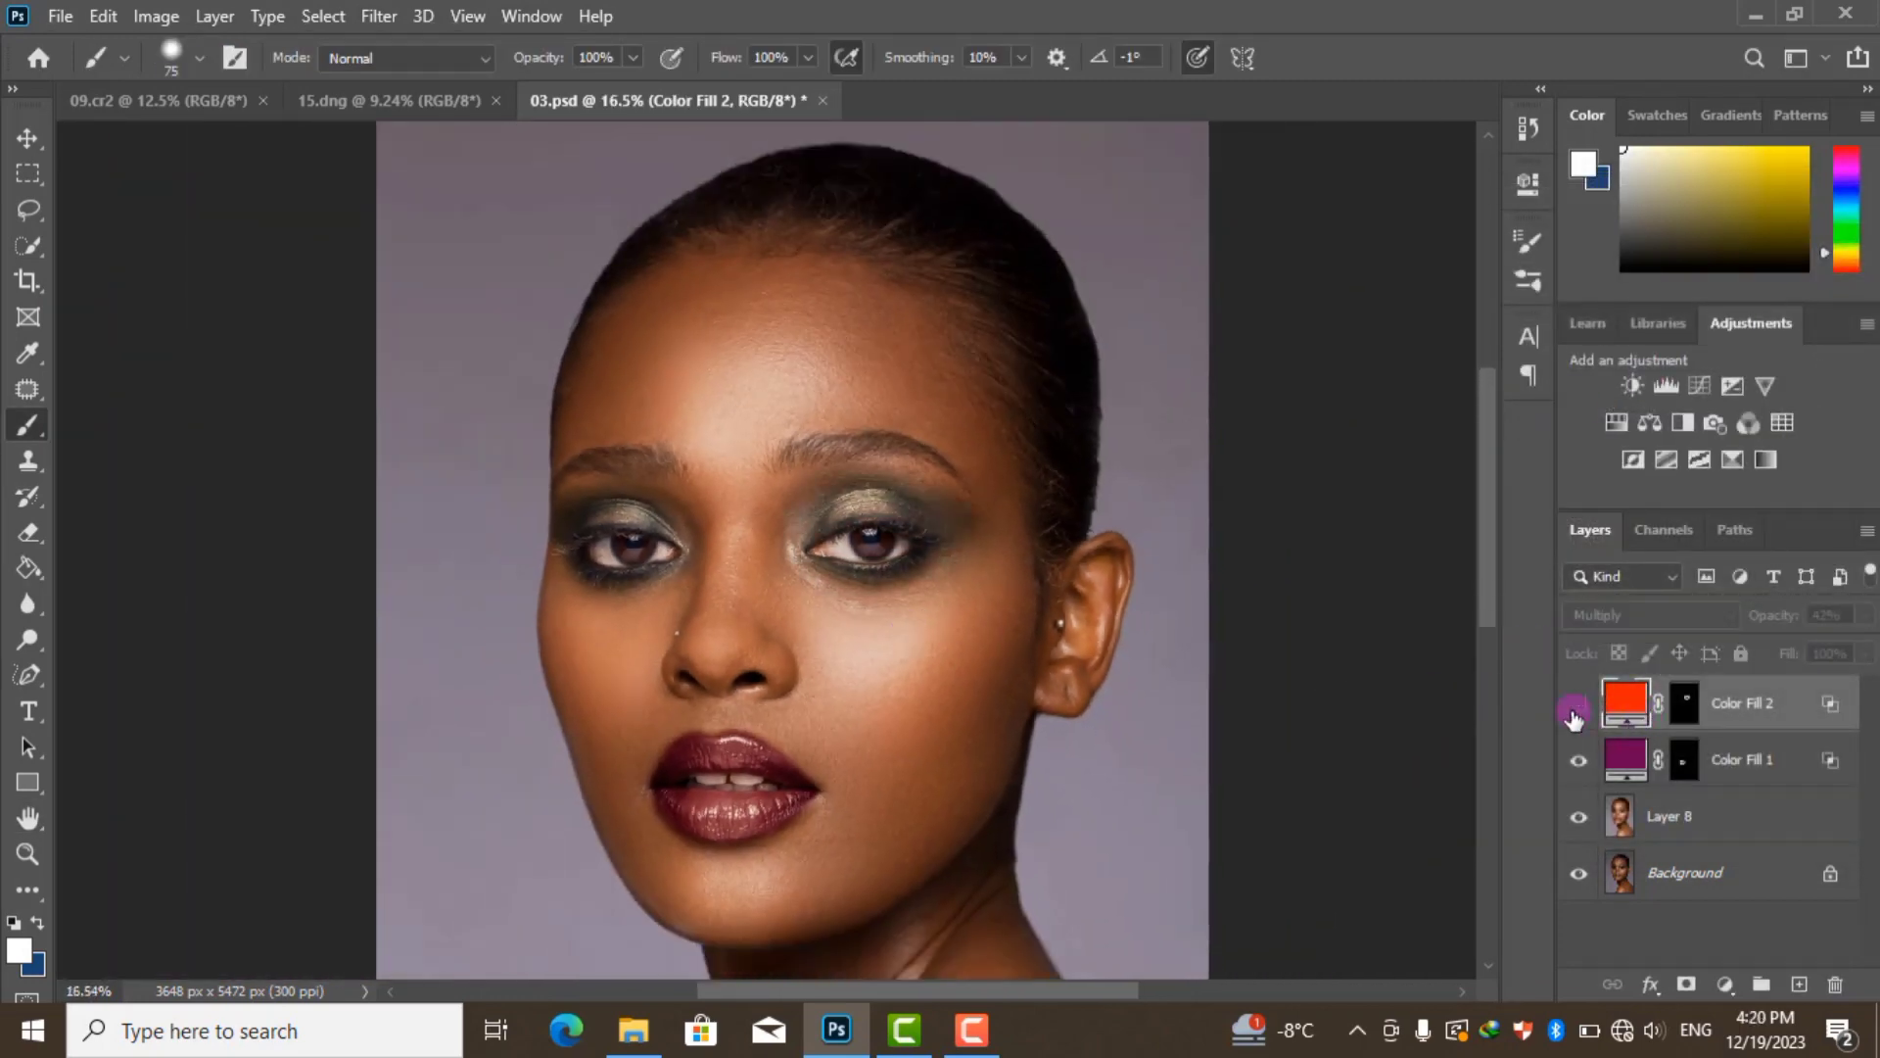
pyautogui.scroll(2, 600, 538)
pyautogui.scroll(2, 605, 533)
pyautogui.scroll(2, 602, 529)
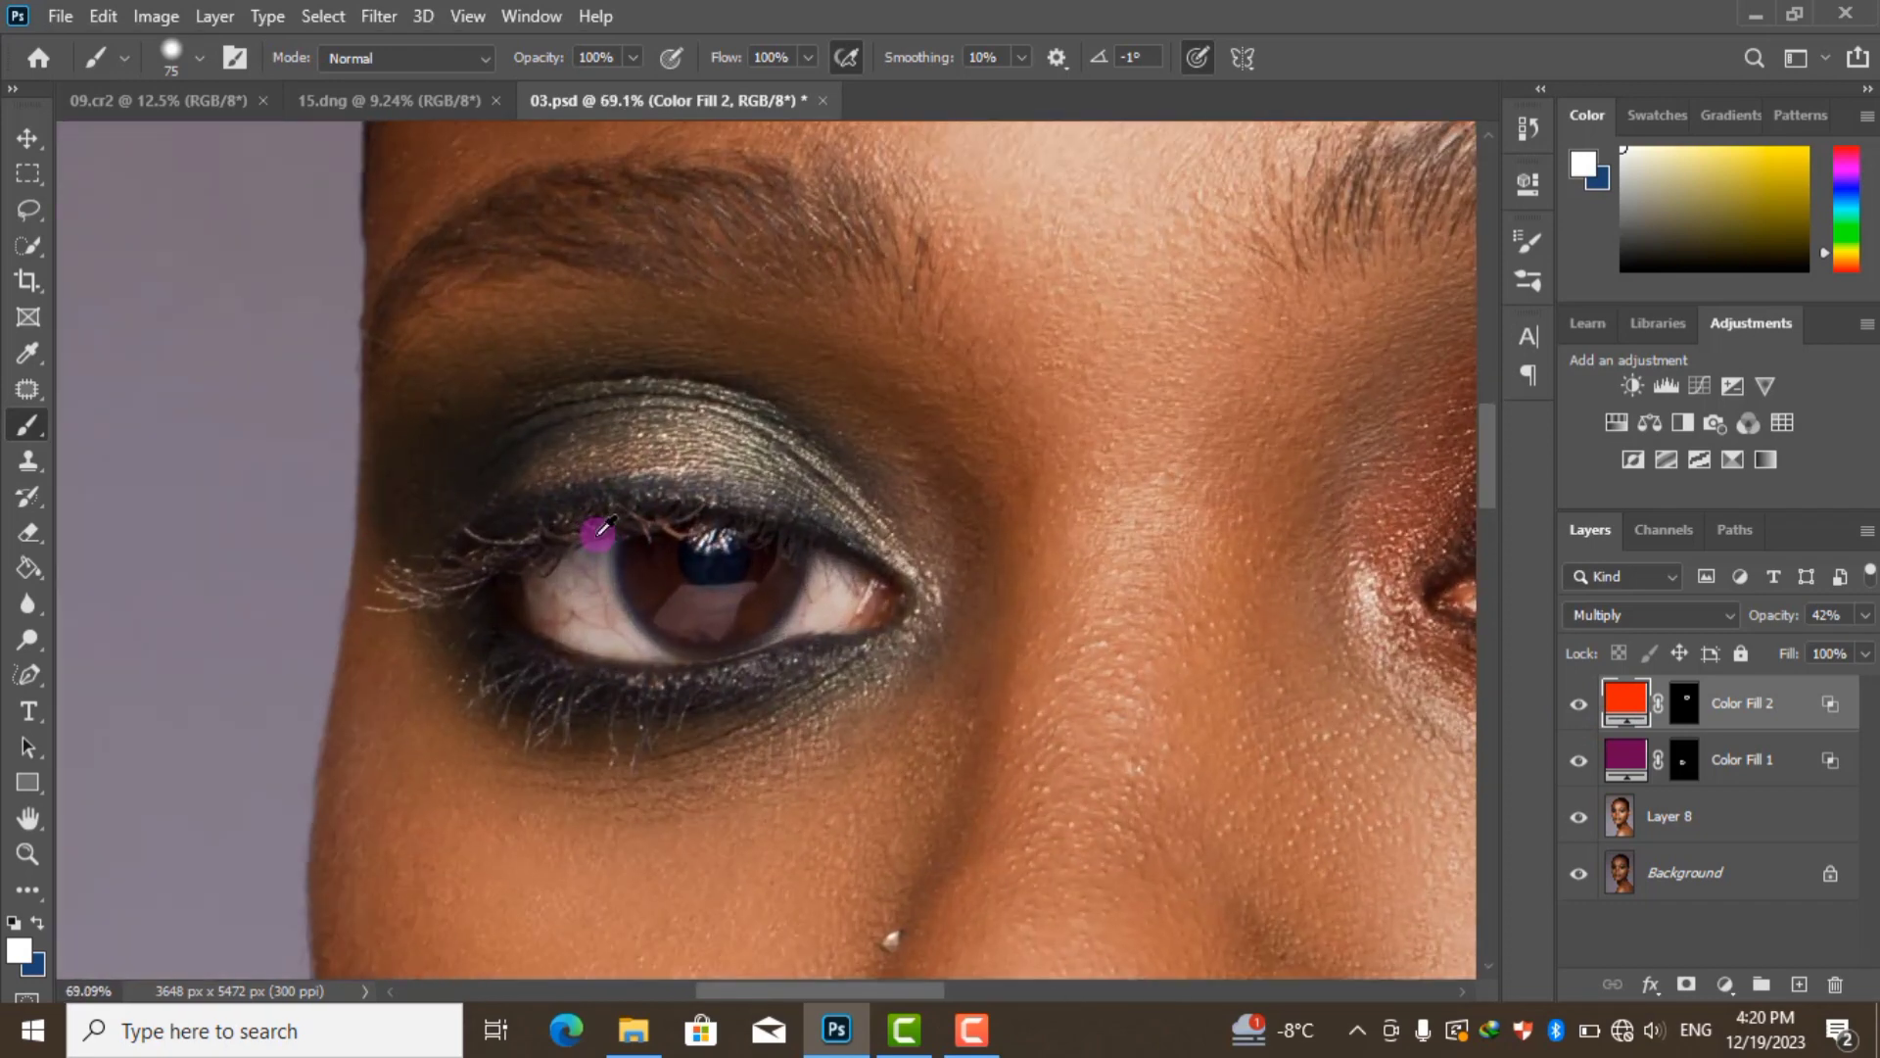
pyautogui.click(1686, 710)
pyautogui.hotkey('ctrl', 'i')
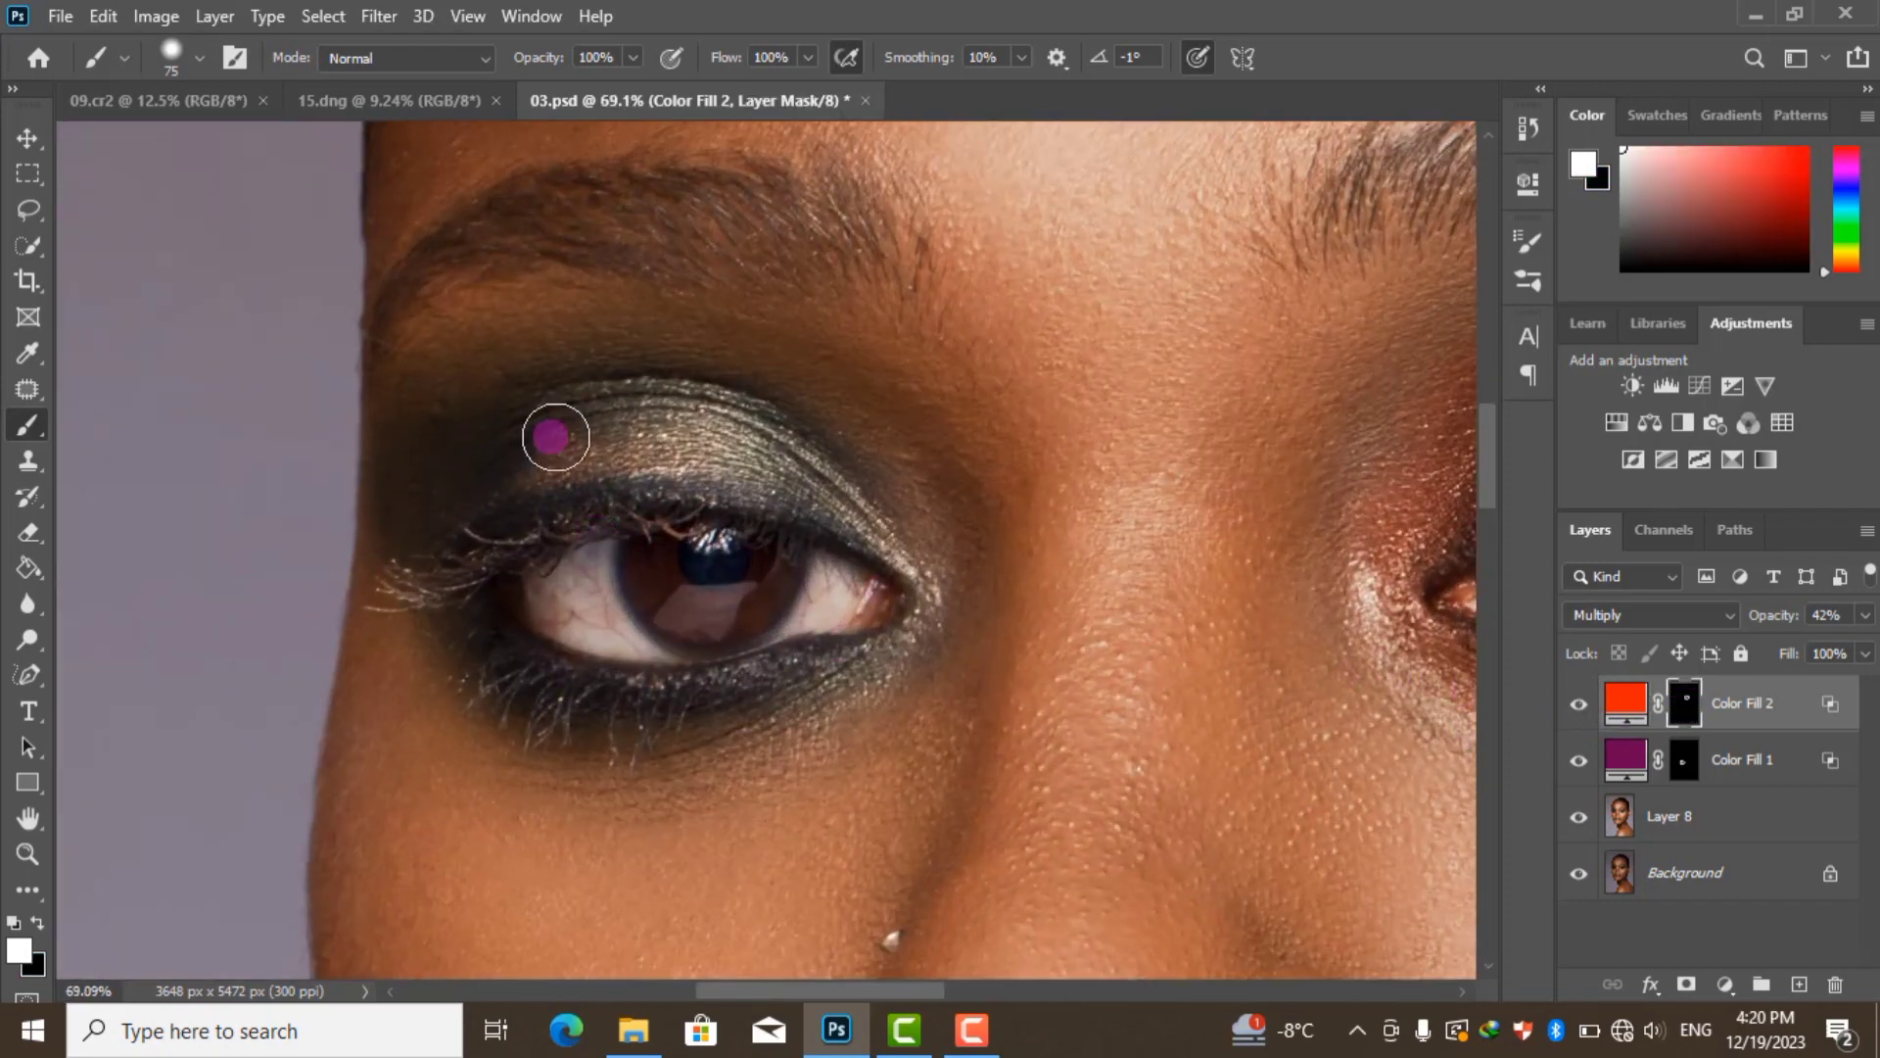
# Paint copper onto the second eye's upper lid, inner lid corner and lower lash line
pyautogui.moveTo(559, 428)
pyautogui.mouseDown()
pyautogui.moveTo(621, 416)
pyautogui.moveTo(736, 435)
pyautogui.moveTo(786, 491)
pyautogui.moveTo(886, 533)
pyautogui.moveTo(818, 424)
pyautogui.mouseUp()
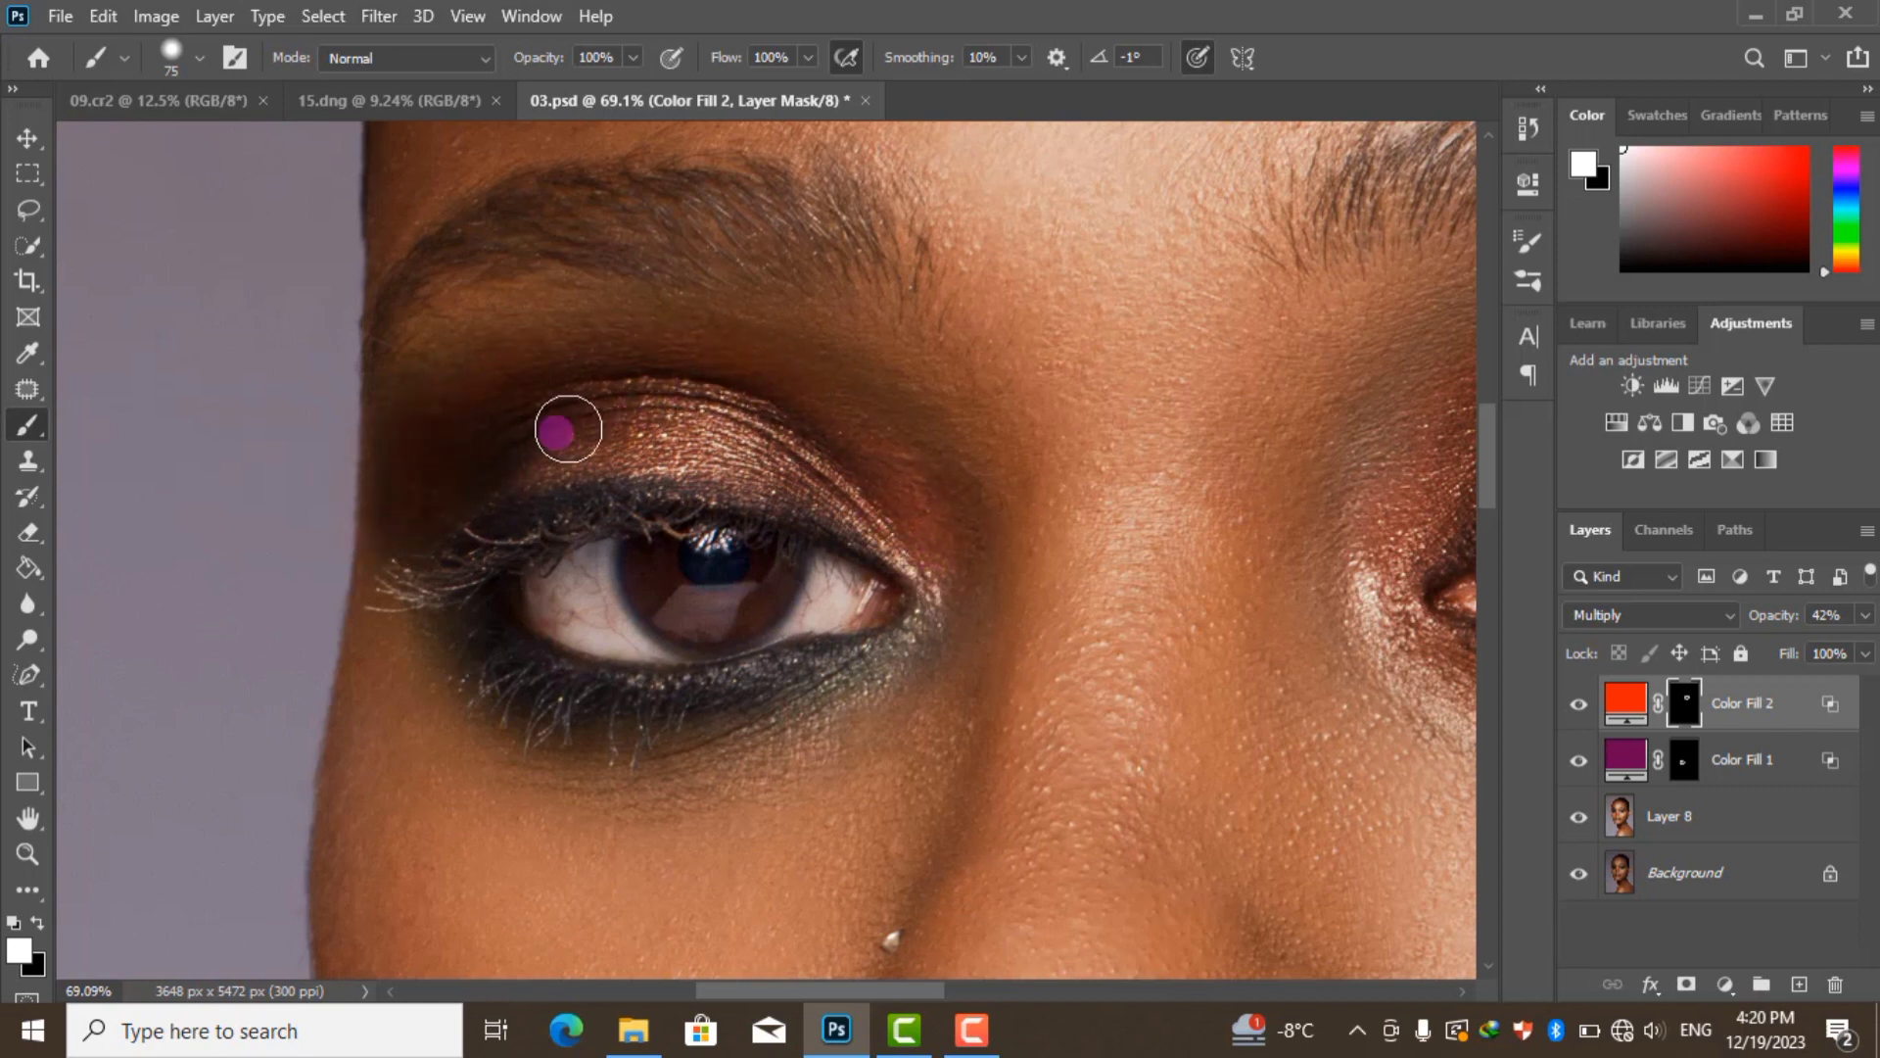
pyautogui.moveTo(479, 474); pyautogui.dragTo(526, 432)
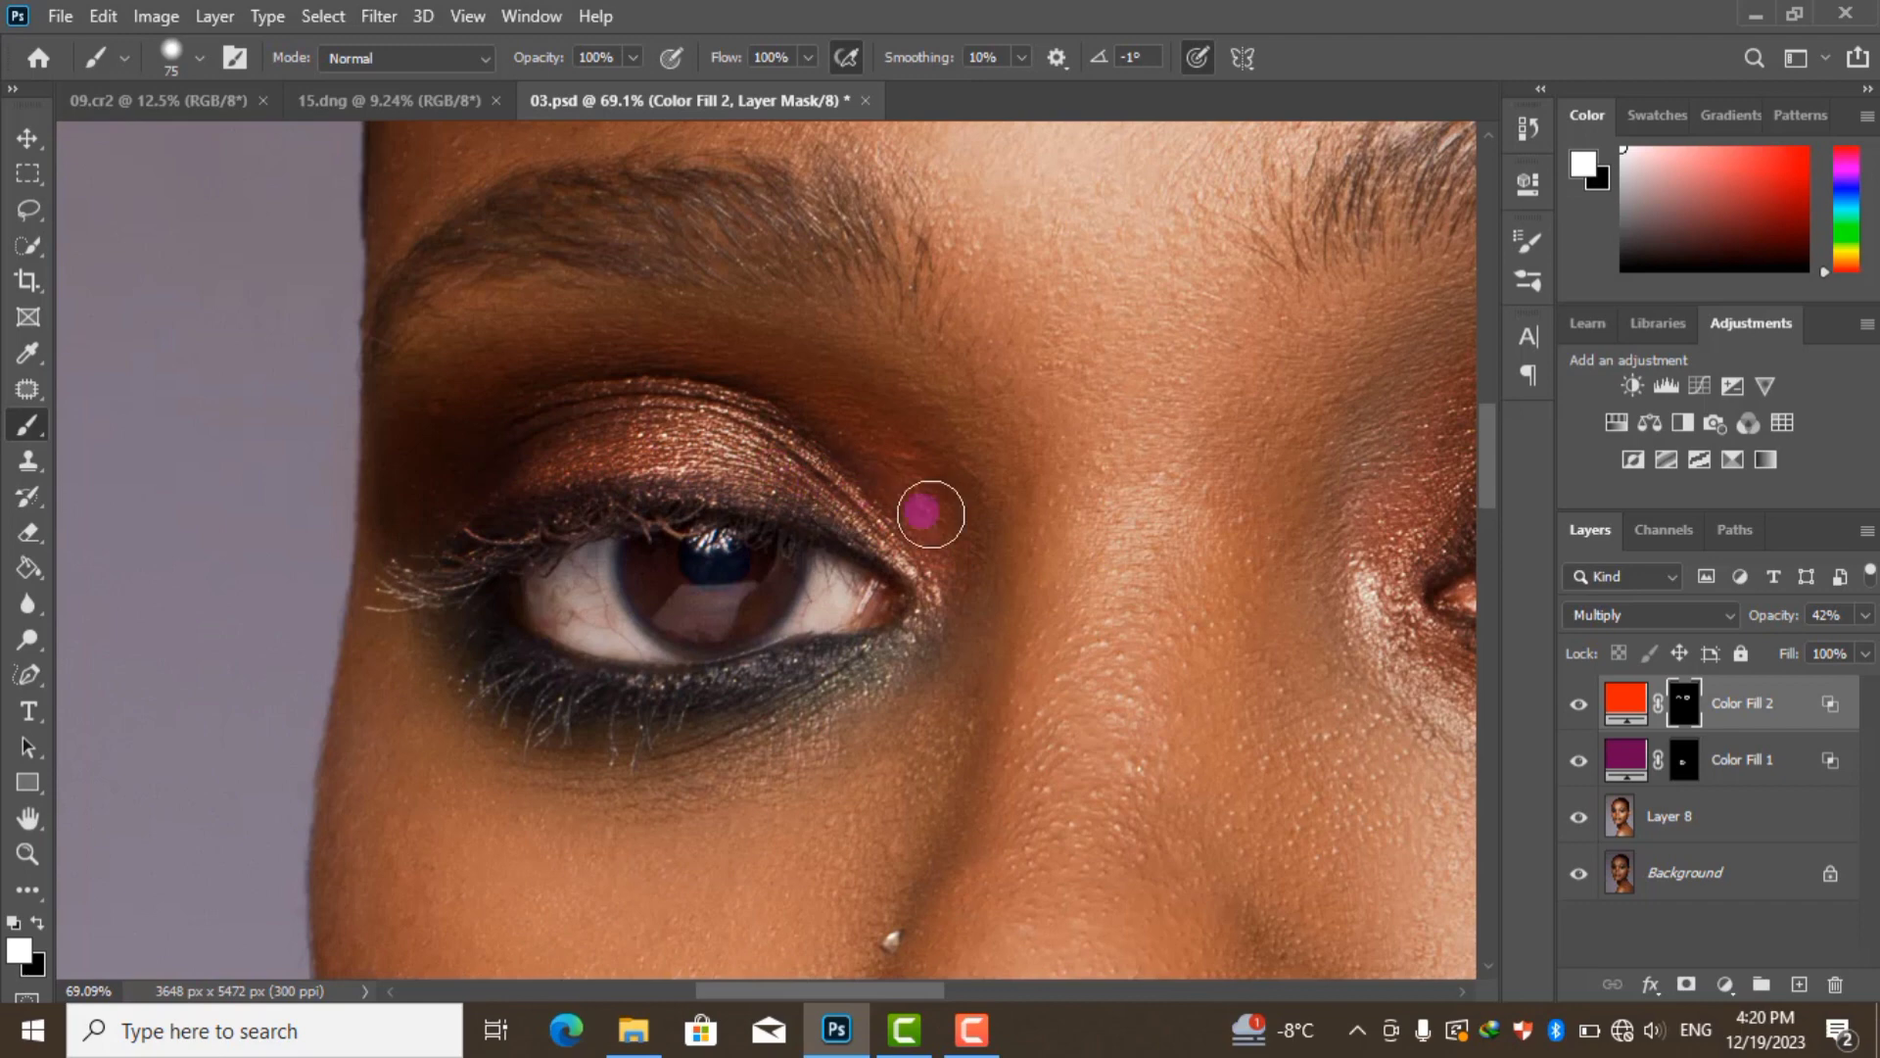
pyautogui.moveTo(441, 555)
pyautogui.mouseDown()
pyautogui.moveTo(659, 722)
pyautogui.moveTo(938, 612)
pyautogui.mouseUp()
pyautogui.scroll(-2, 937, 612)
pyautogui.scroll(2, 831, 643)
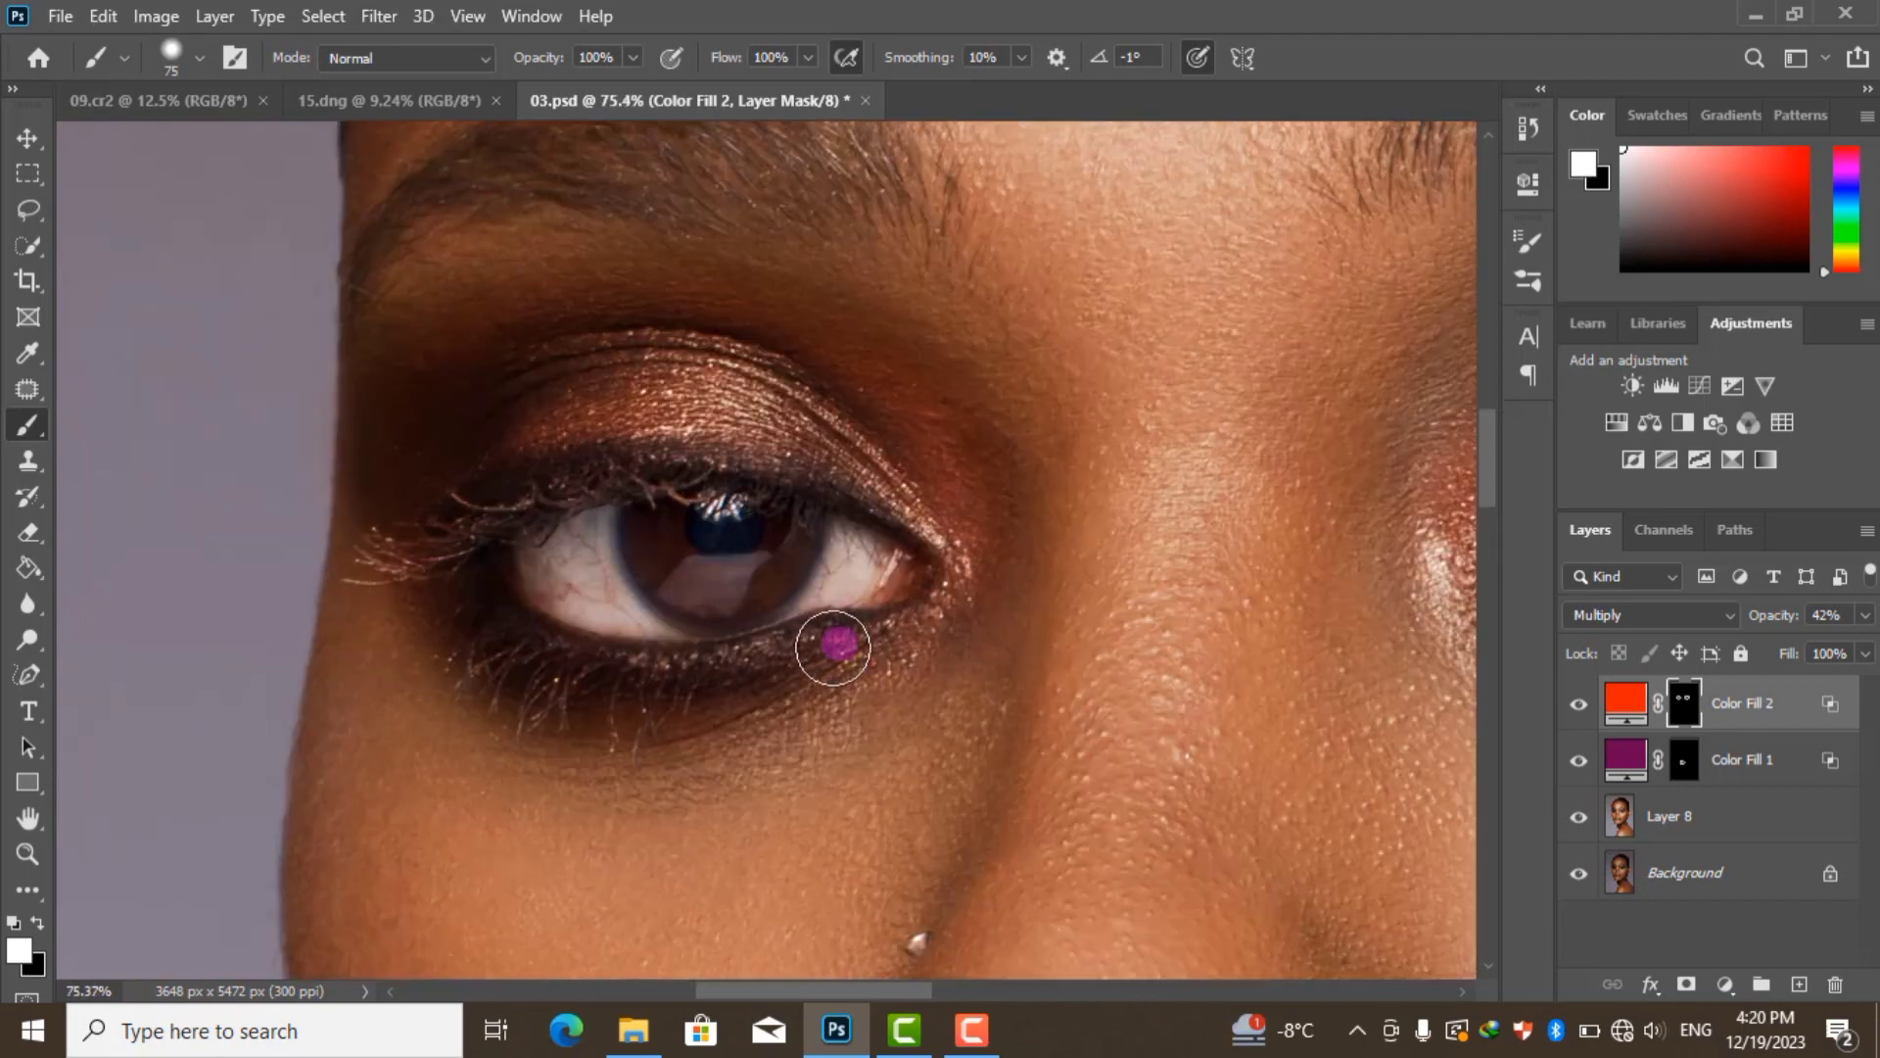
pyautogui.scroll(-4, 882, 743)
pyautogui.scroll(-1, 882, 749)
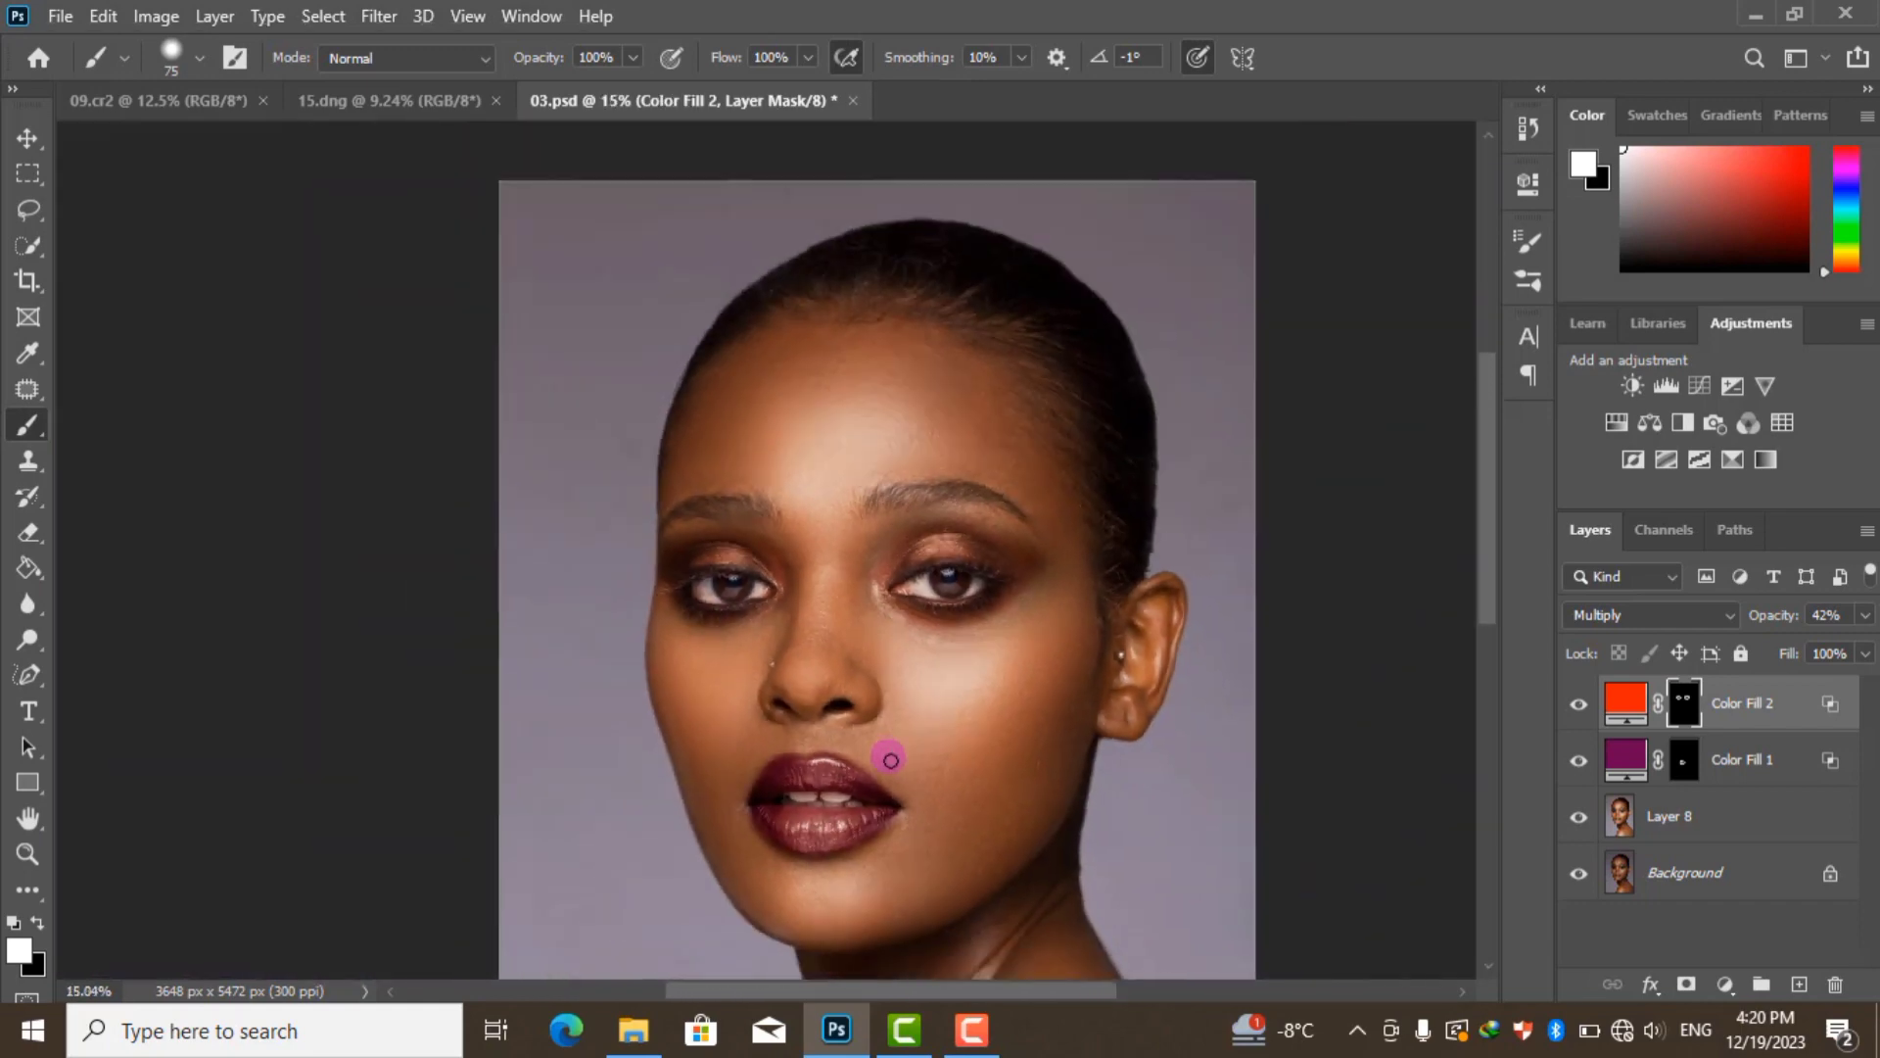
pyautogui.scroll(-1, 921, 751)
pyautogui.scroll(-1, 892, 698)
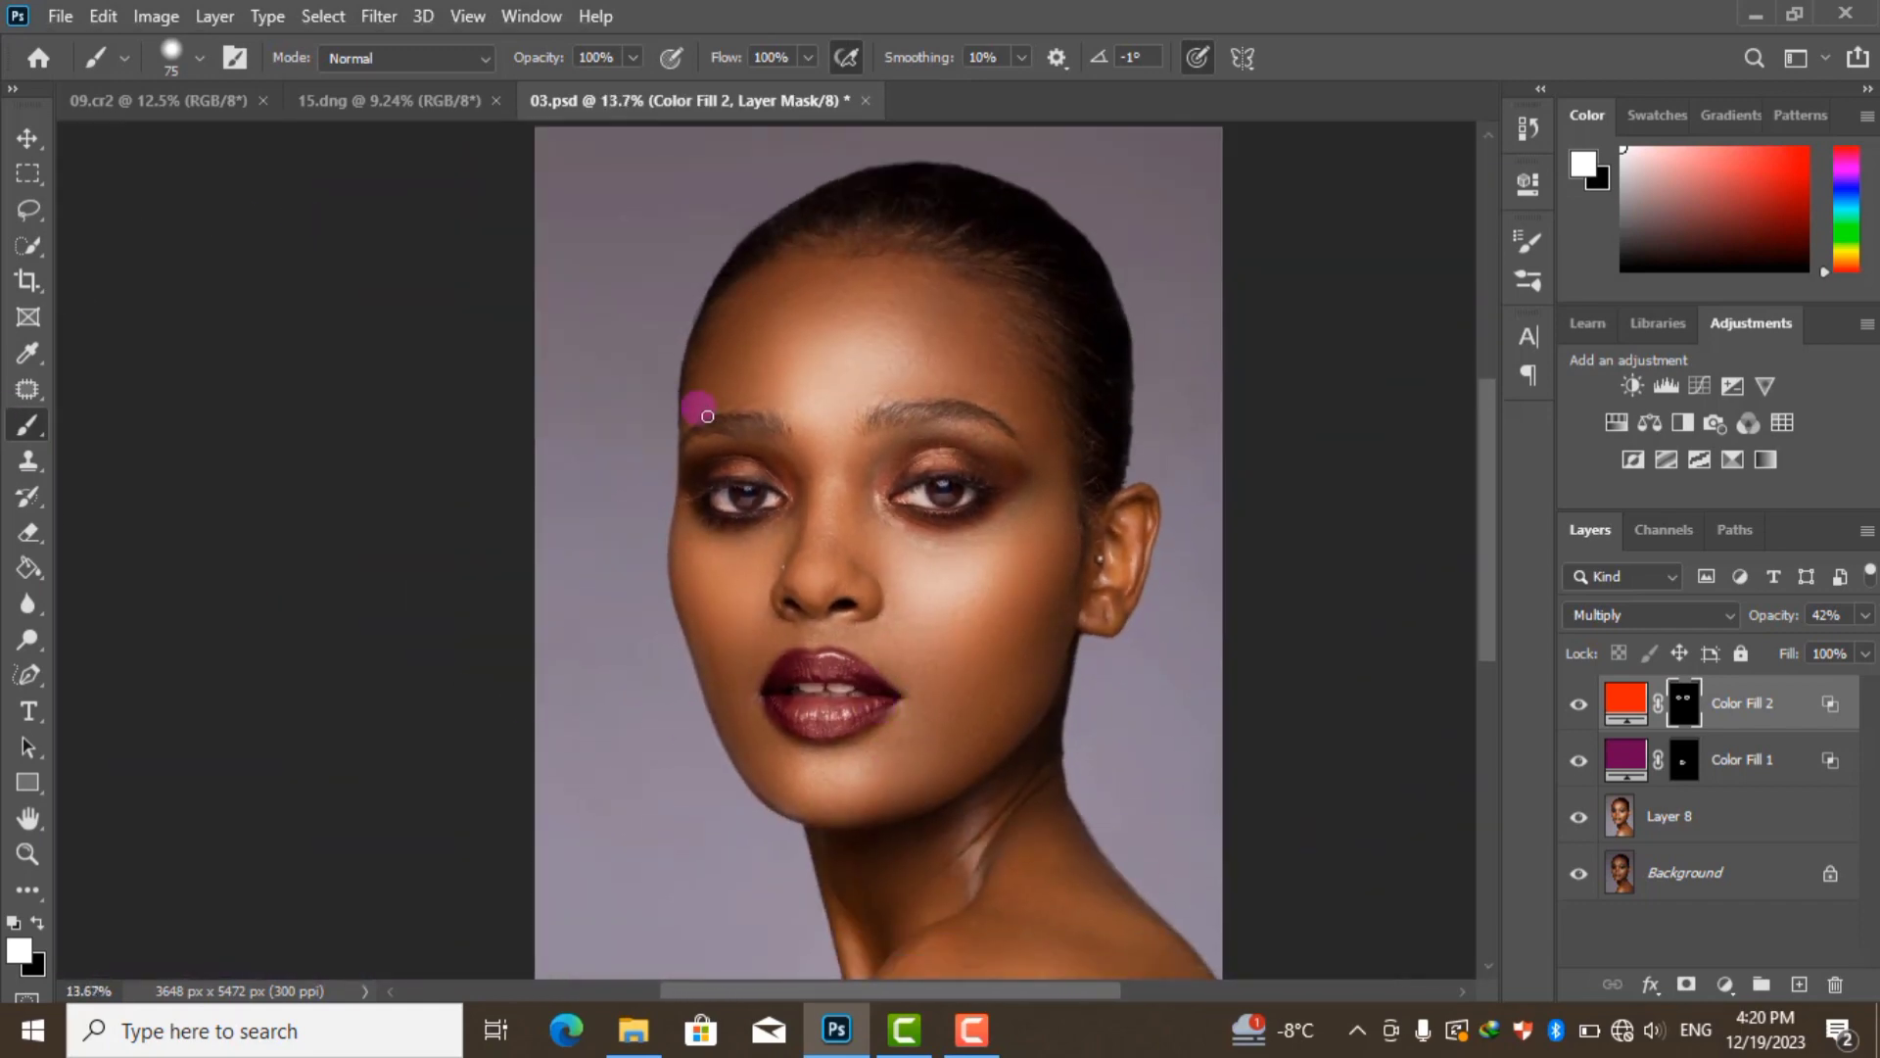
pyautogui.scroll(-2, 707, 483)
pyautogui.scroll(1, 906, 533)
pyautogui.scroll(1, 906, 534)
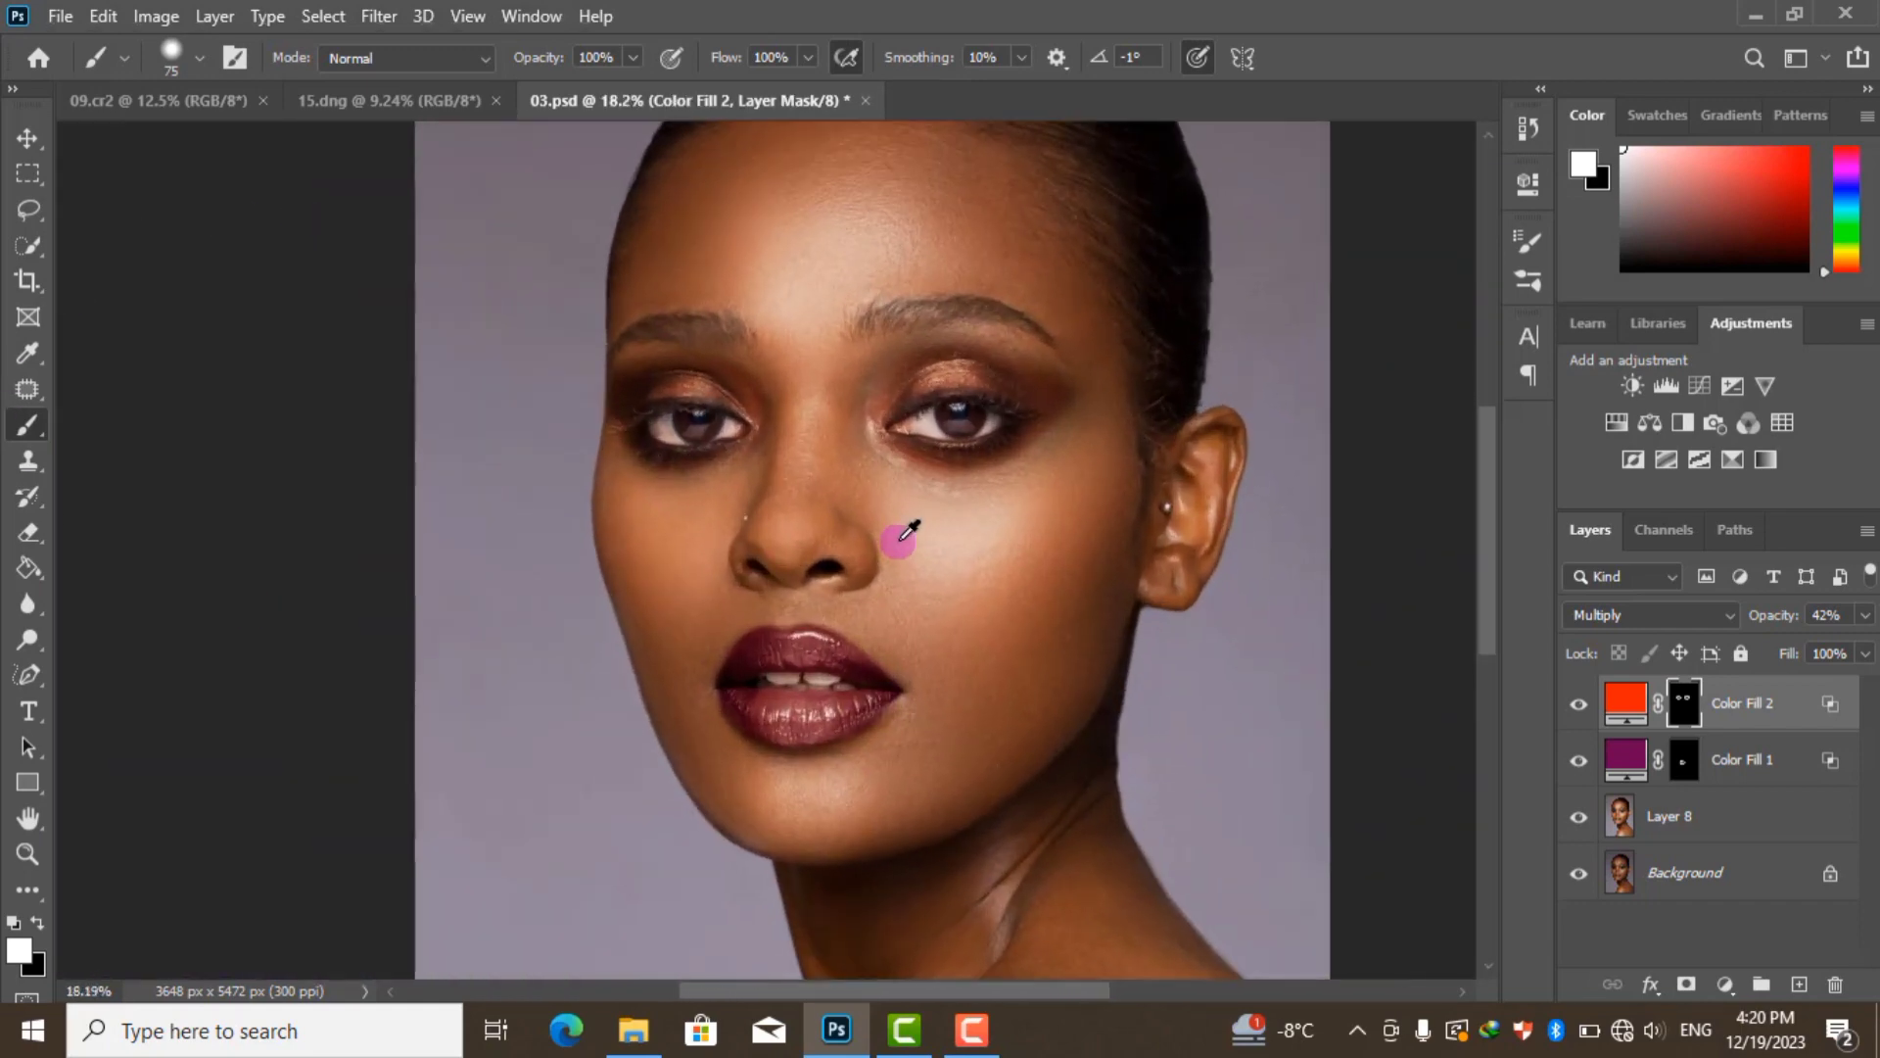
# Group Color Fill 1 and 2 into Group 1, toggling it off and on for before/after
pyautogui.keyDown('shift'); pyautogui.click(1771, 781); pyautogui.keyUp('shift')
pyautogui.hotkey('ctrl', 'g')
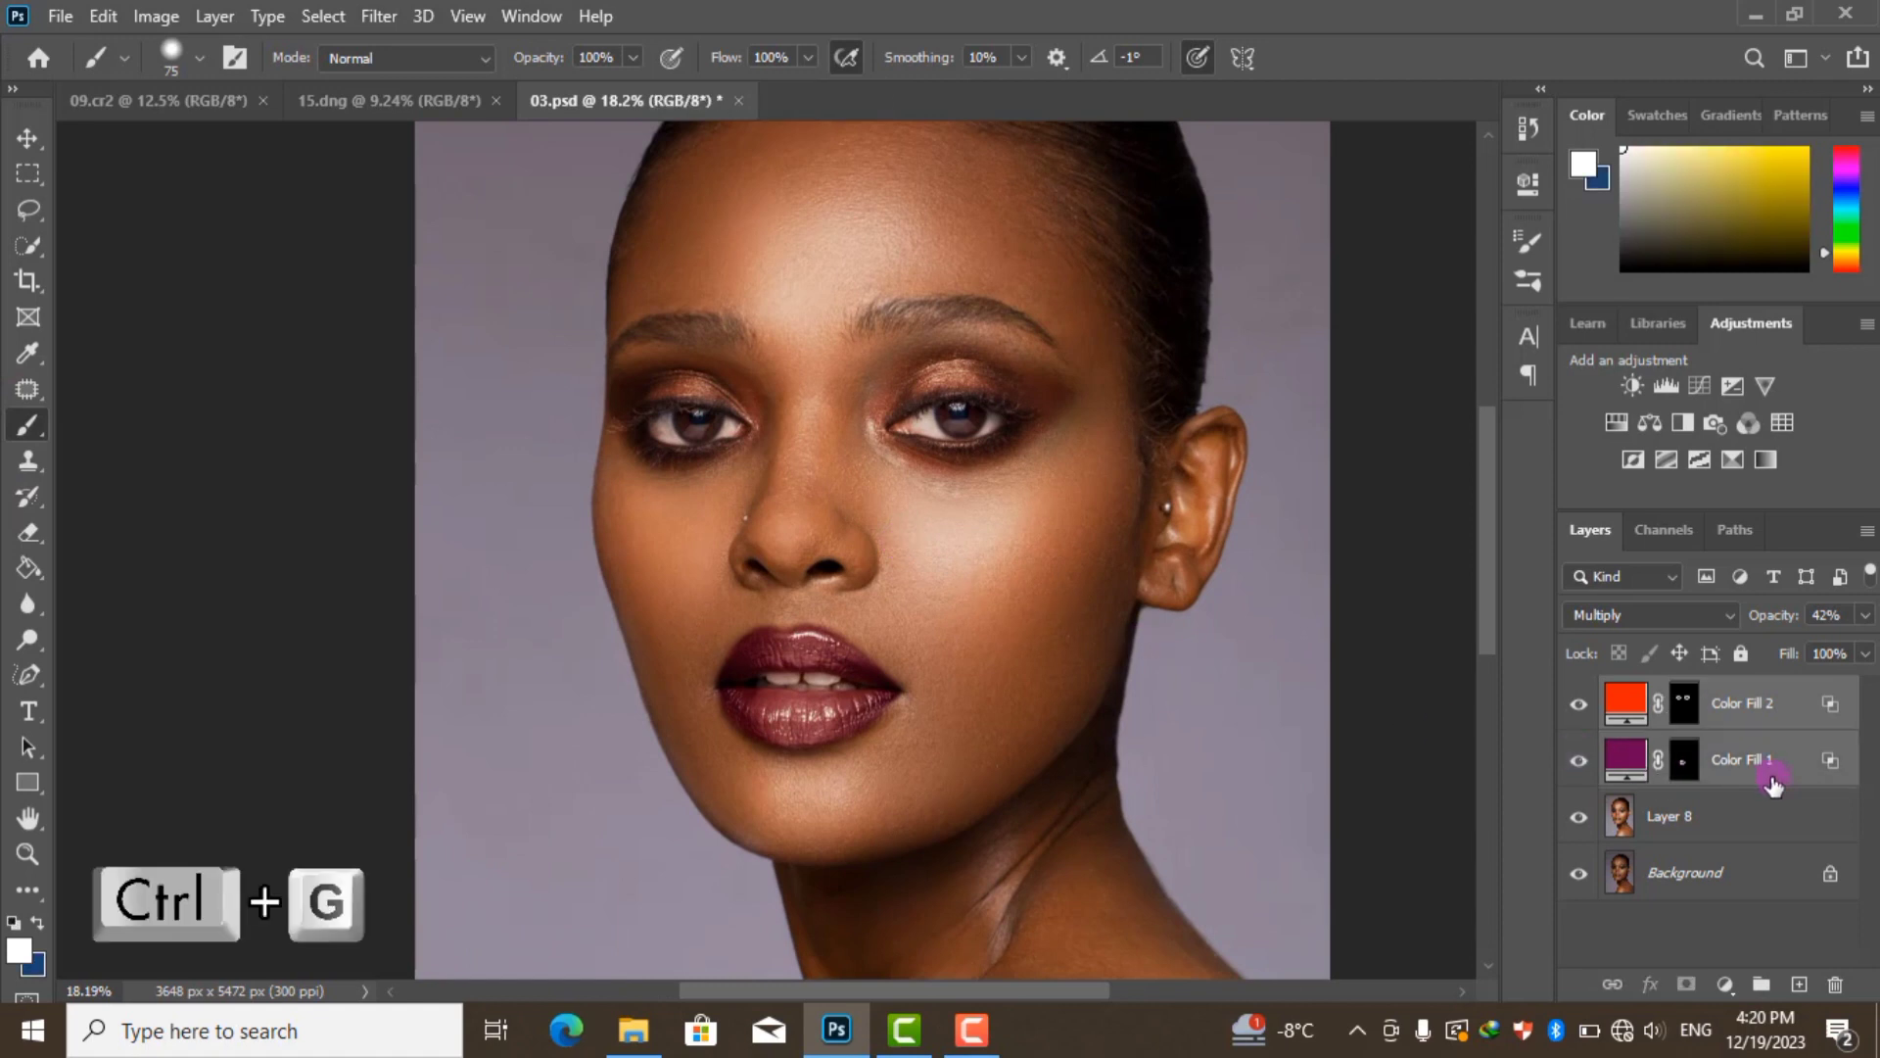
pyautogui.click(1580, 693)
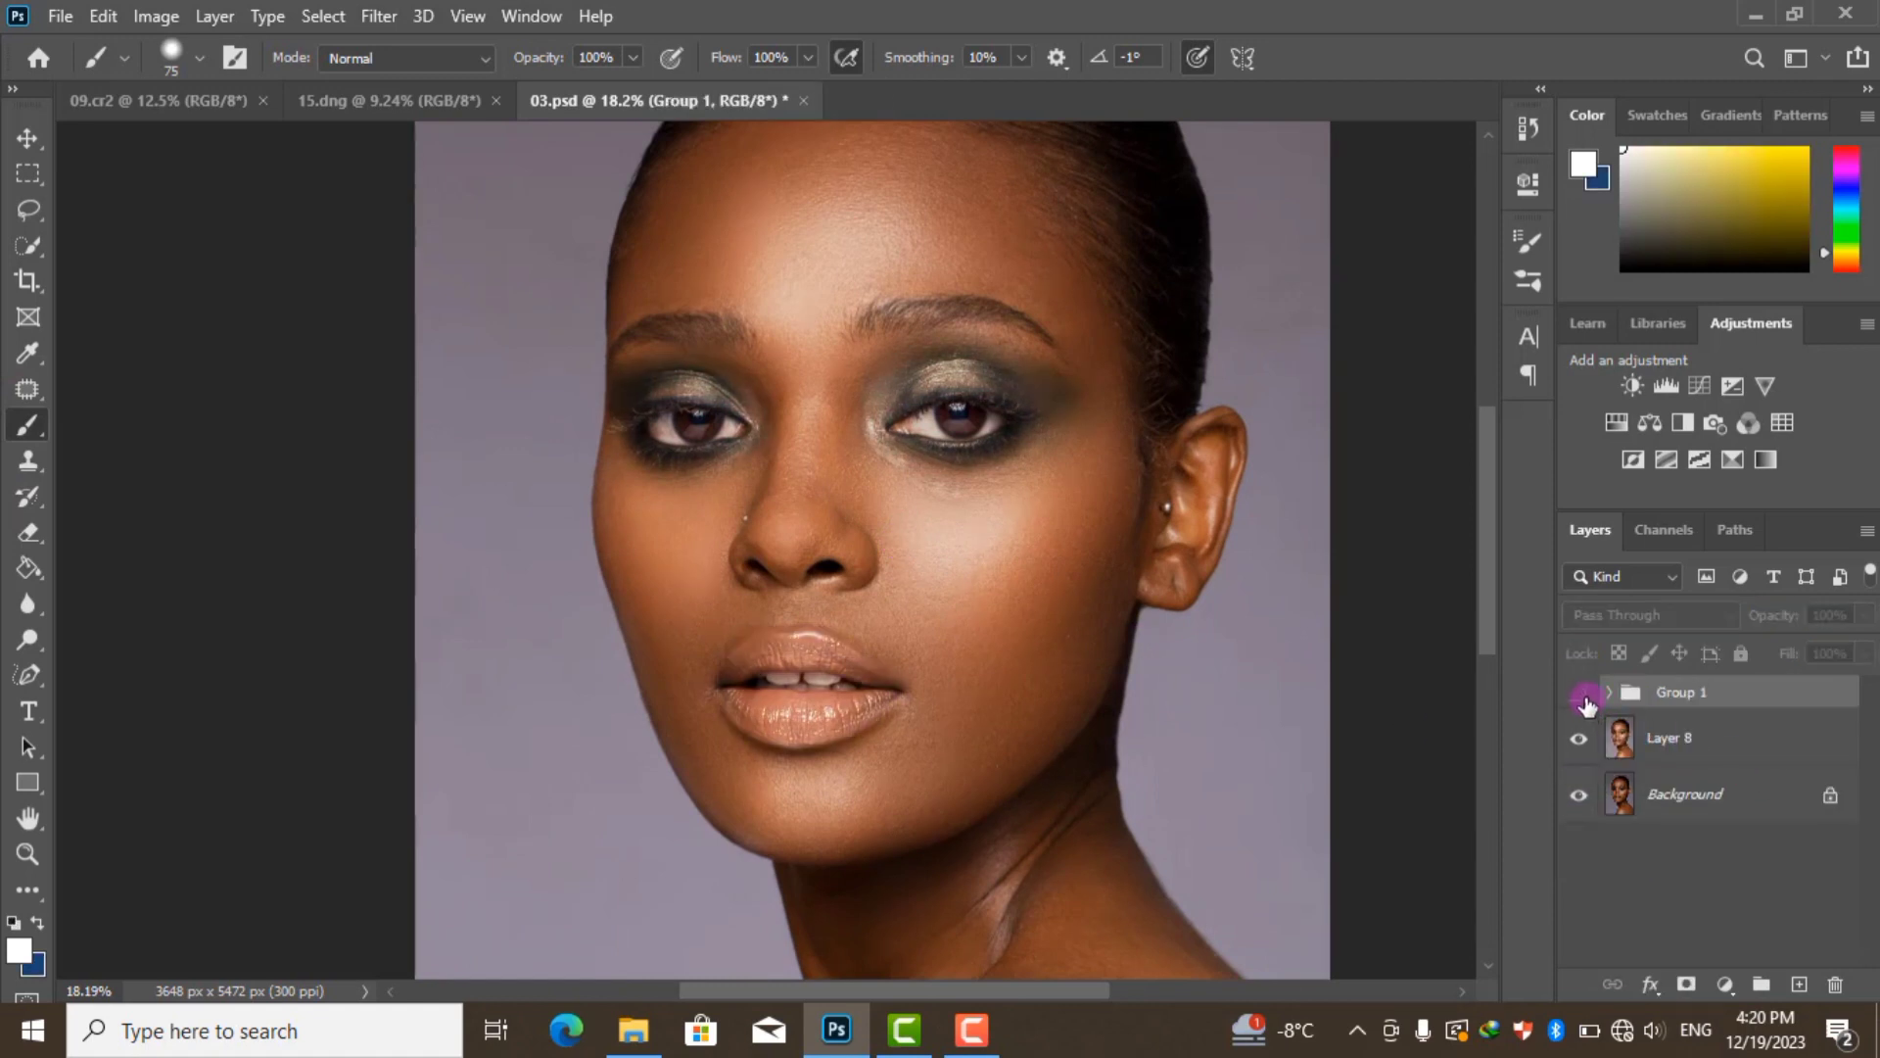
pyautogui.click(1580, 694)
pyautogui.scroll(-1, 999, 617)
pyautogui.scroll(-1, 991, 615)
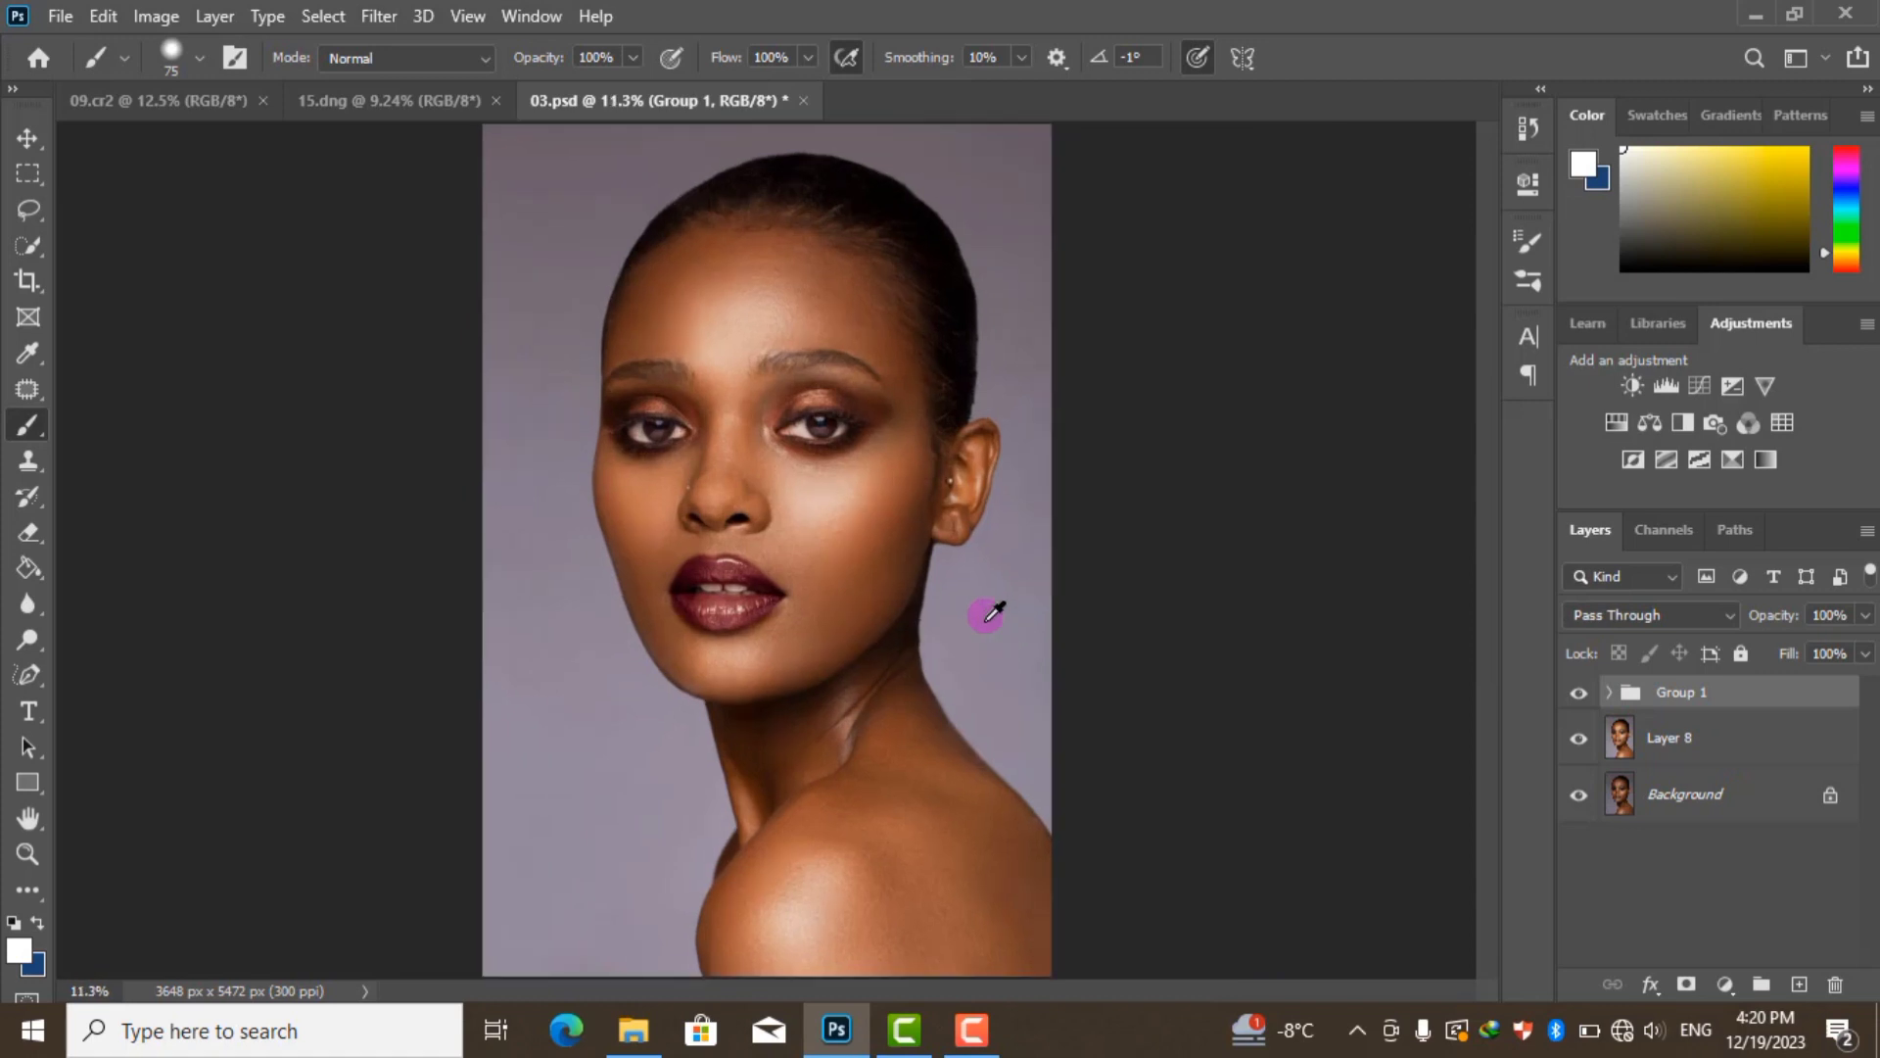
pyautogui.click(1579, 695)
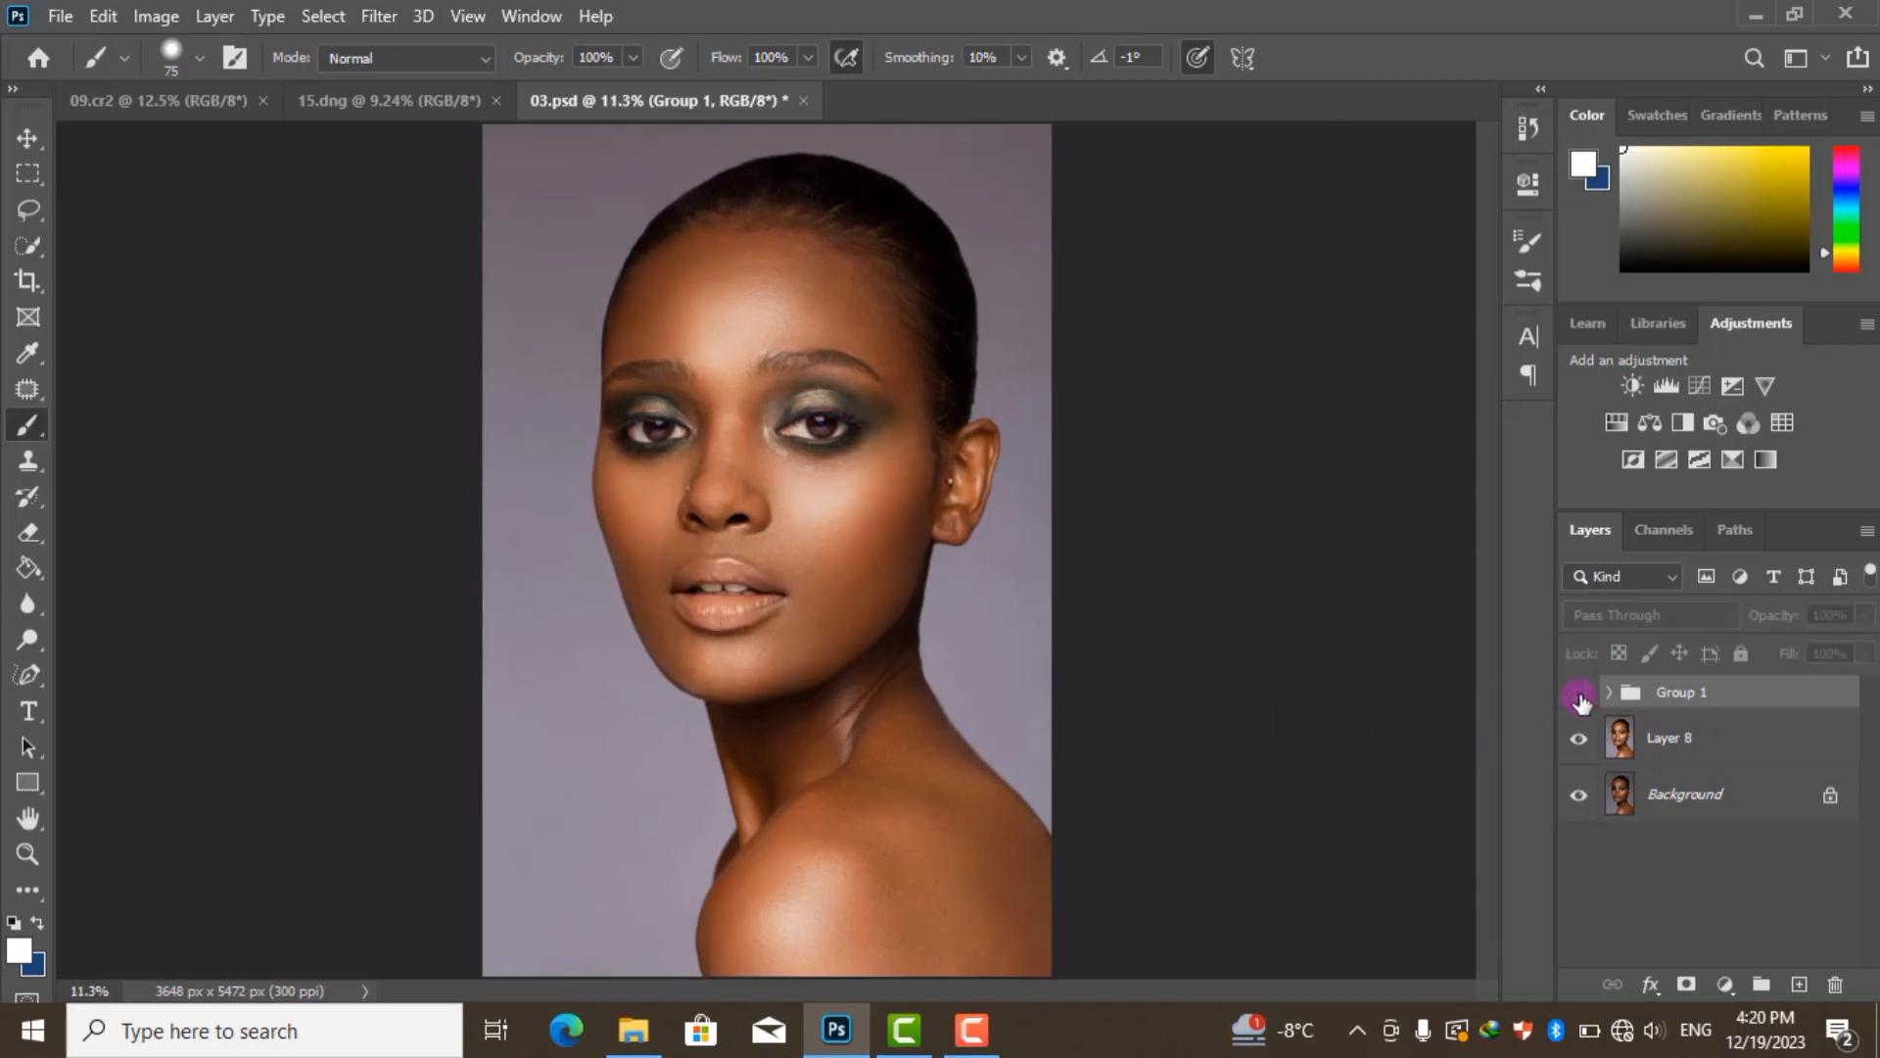
pyautogui.click(1579, 695)
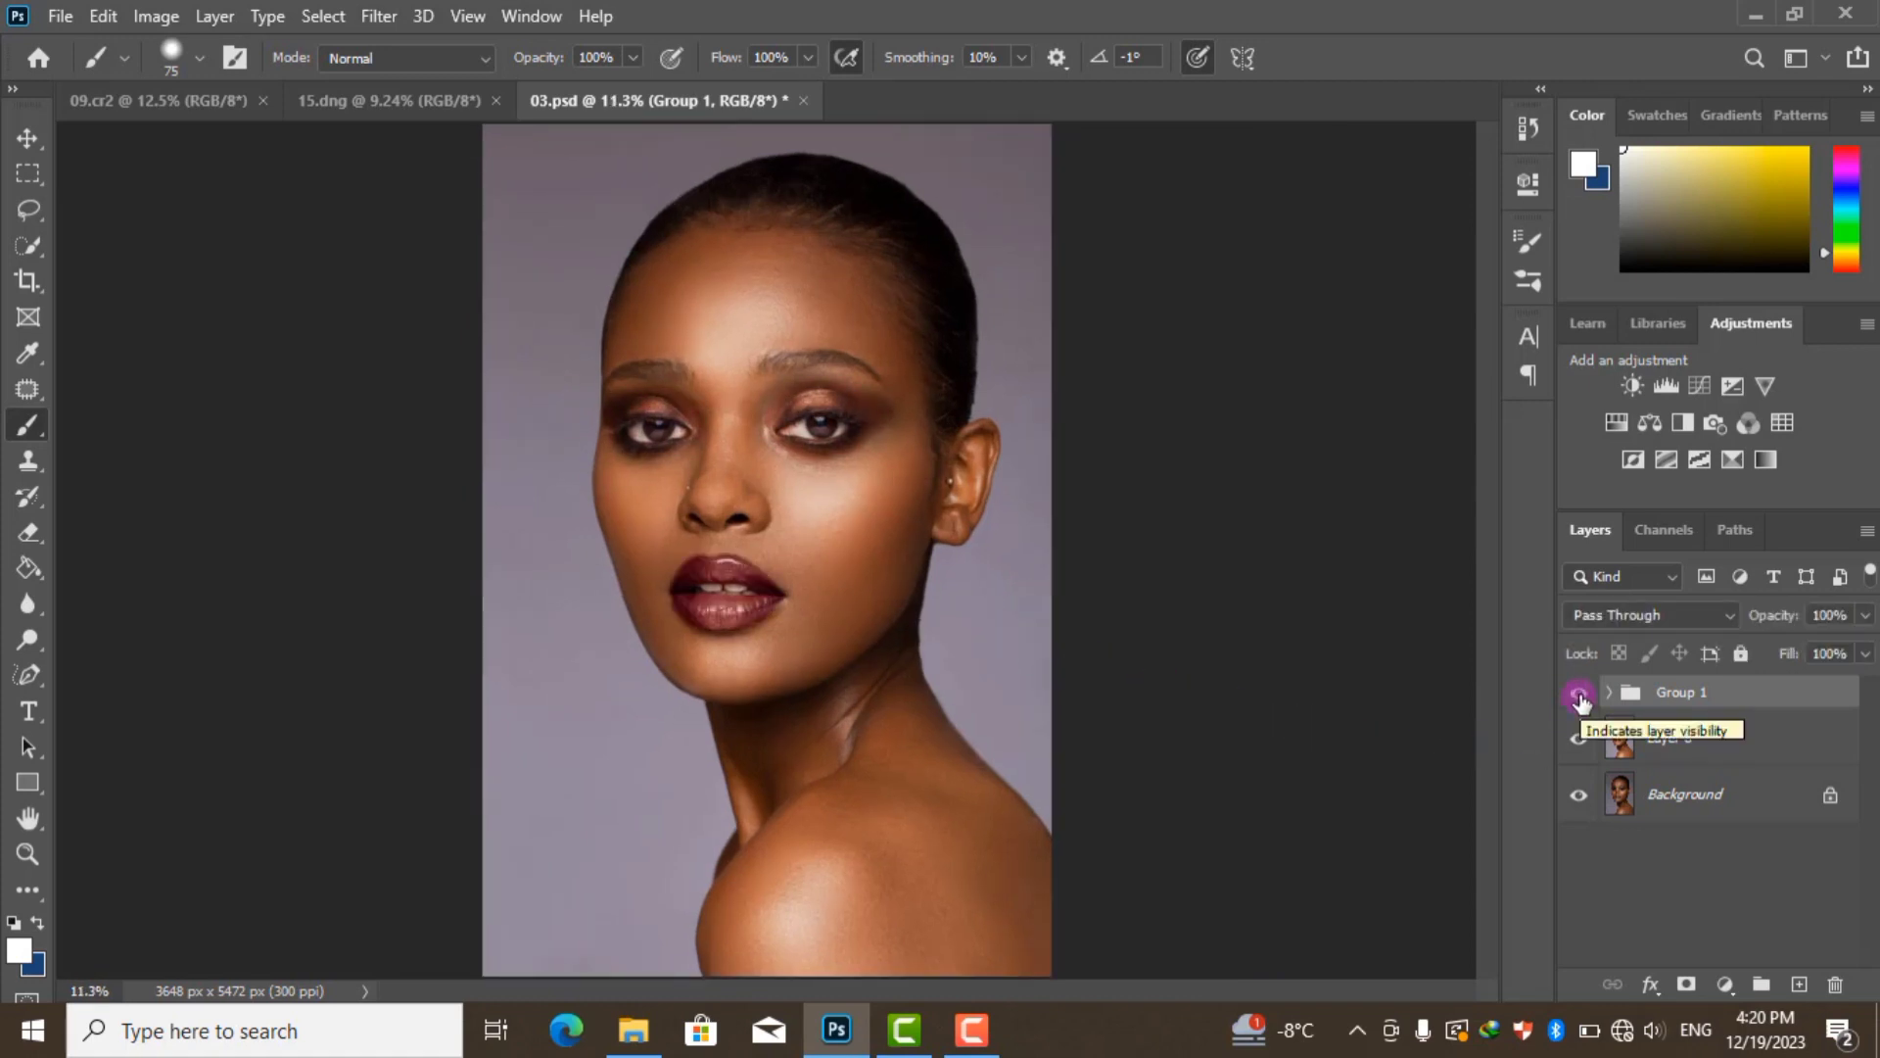
pyautogui.scroll(3, 819, 390)
pyautogui.scroll(3, 617, 475)
pyautogui.scroll(2, 798, 243)
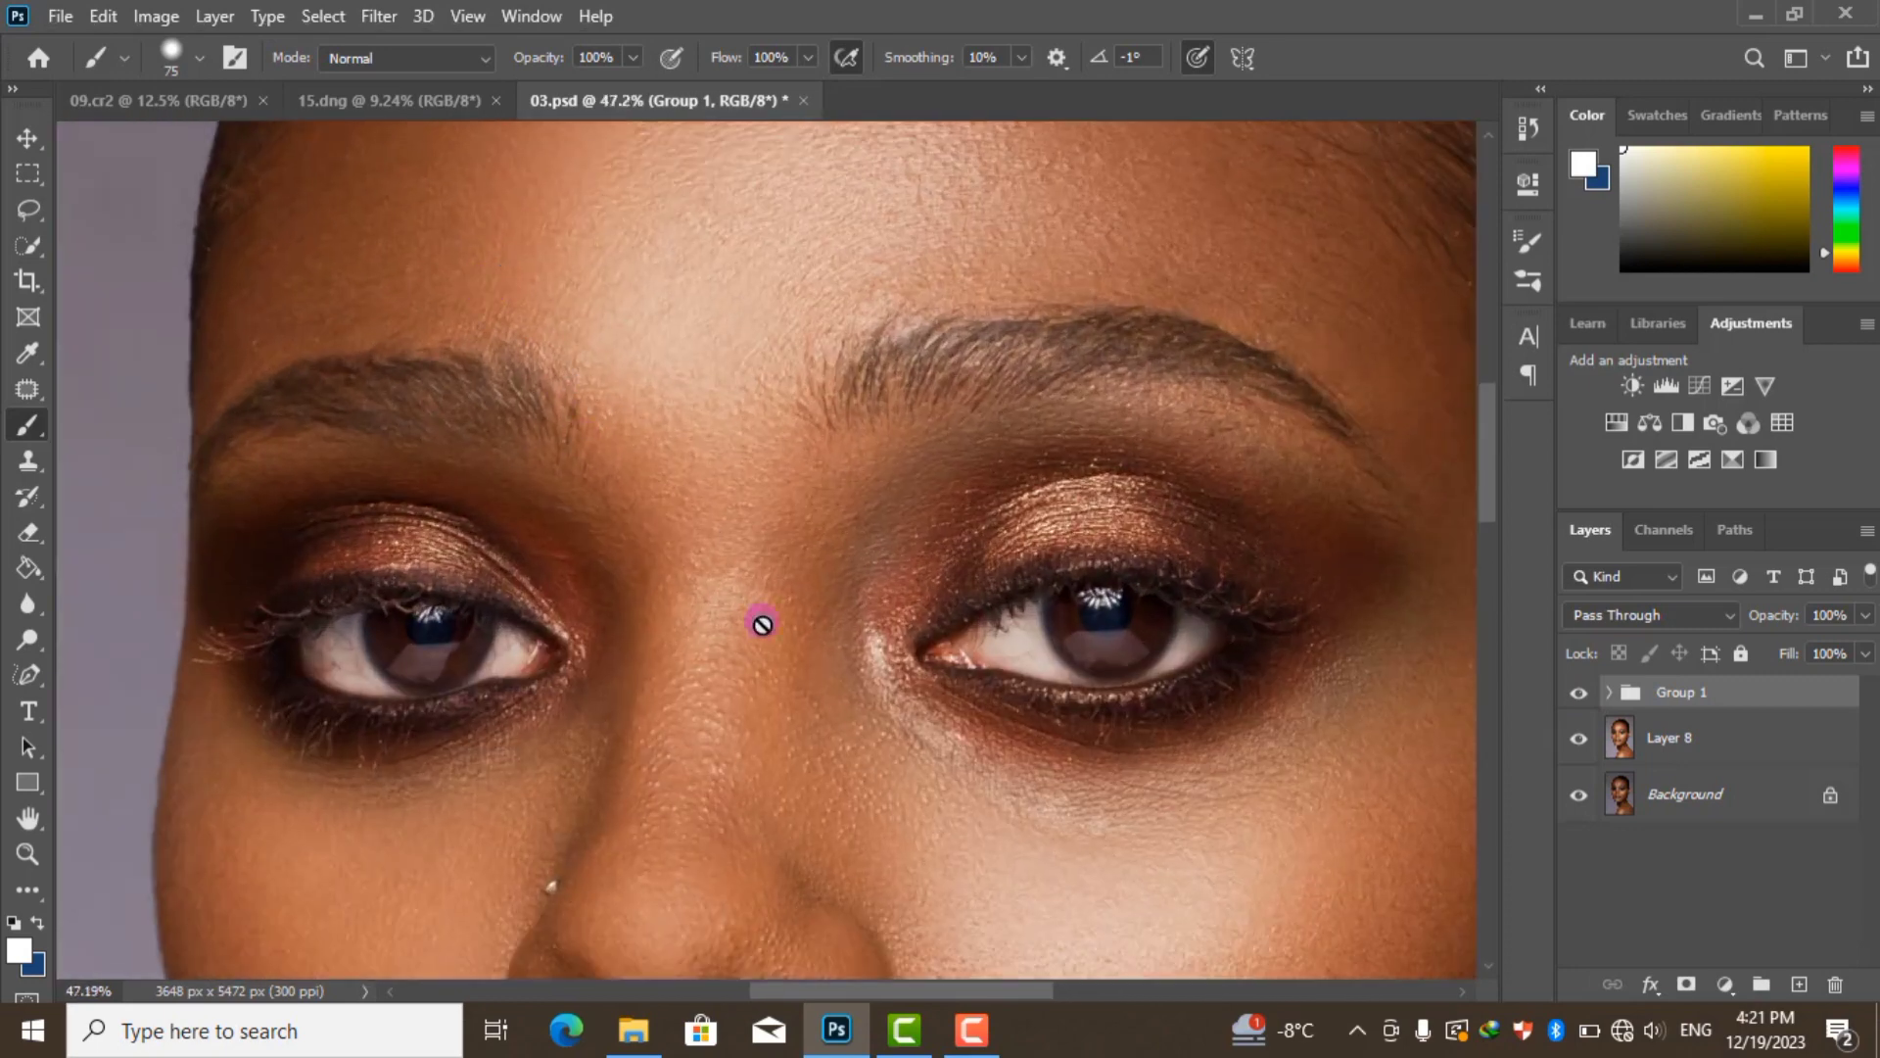
pyautogui.scroll(-1, 908, 743)
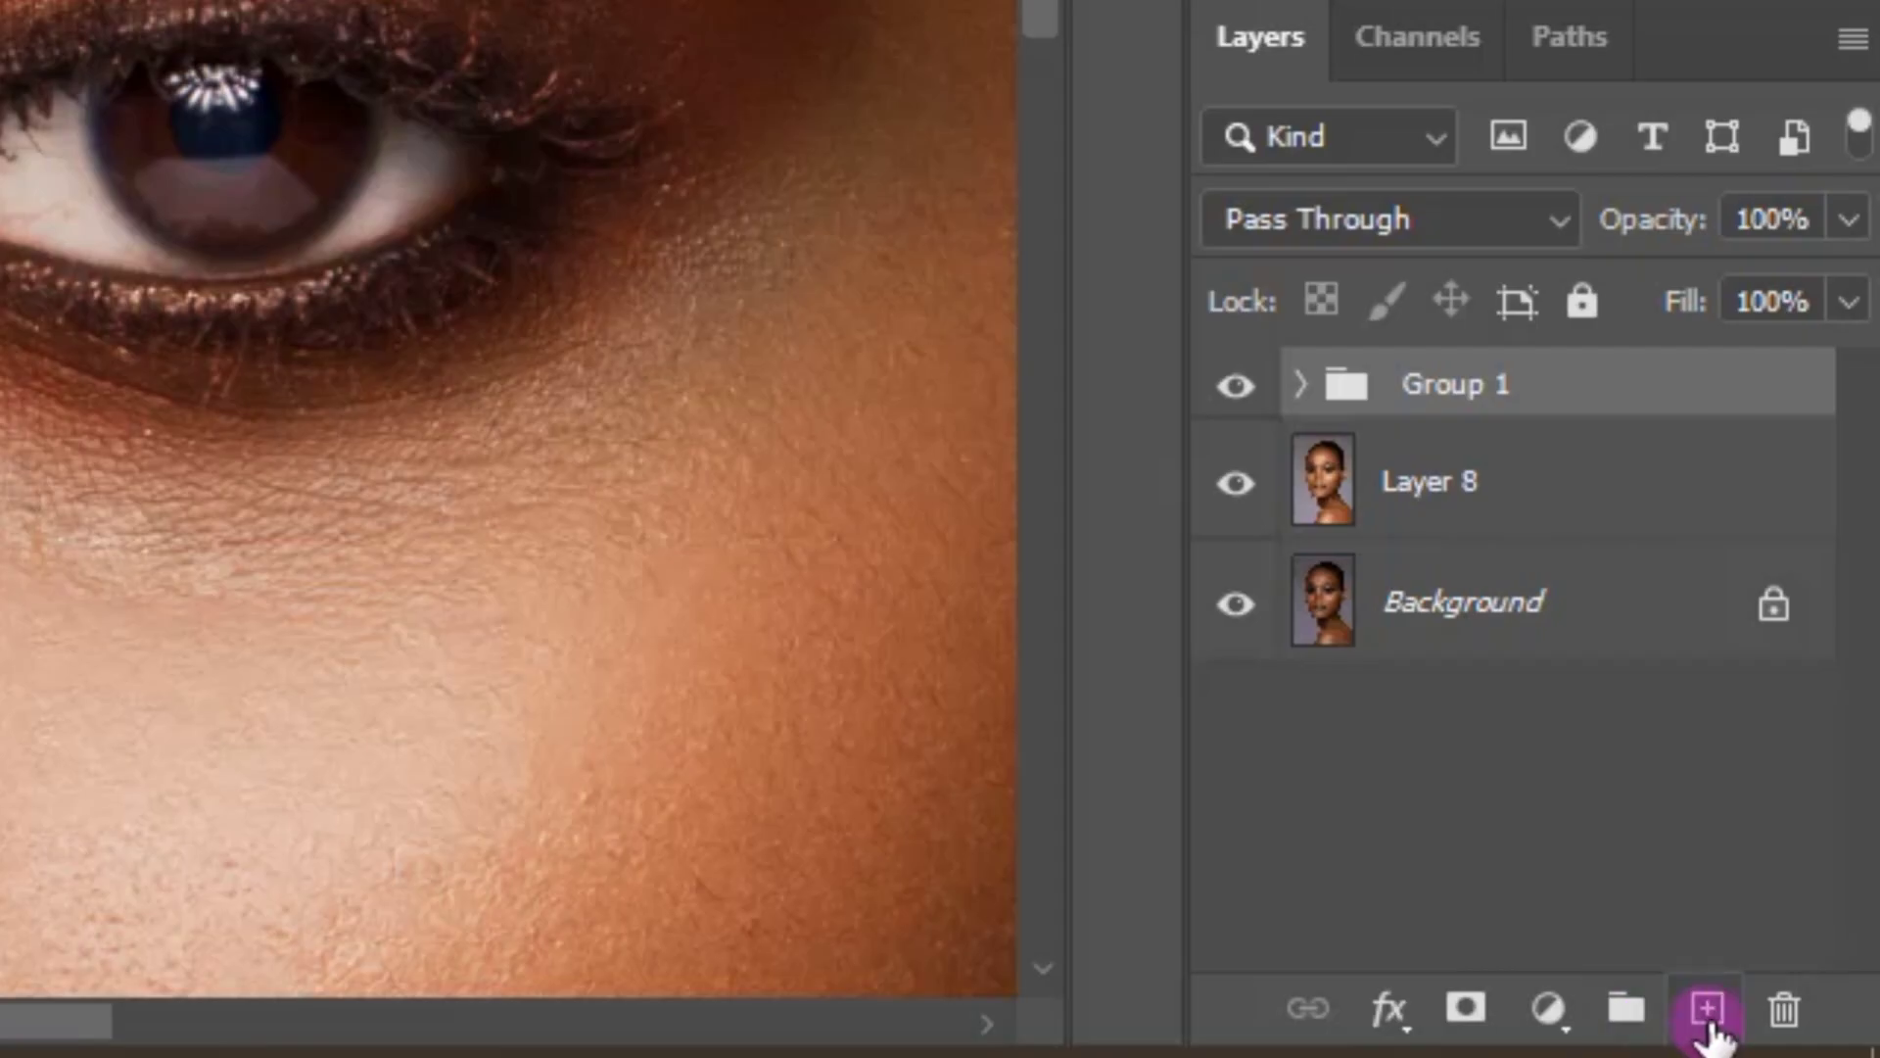
# Add a new empty layer and choose an eyelash-shaped brush enlarged to 463 px
pyautogui.click(1800, 984)
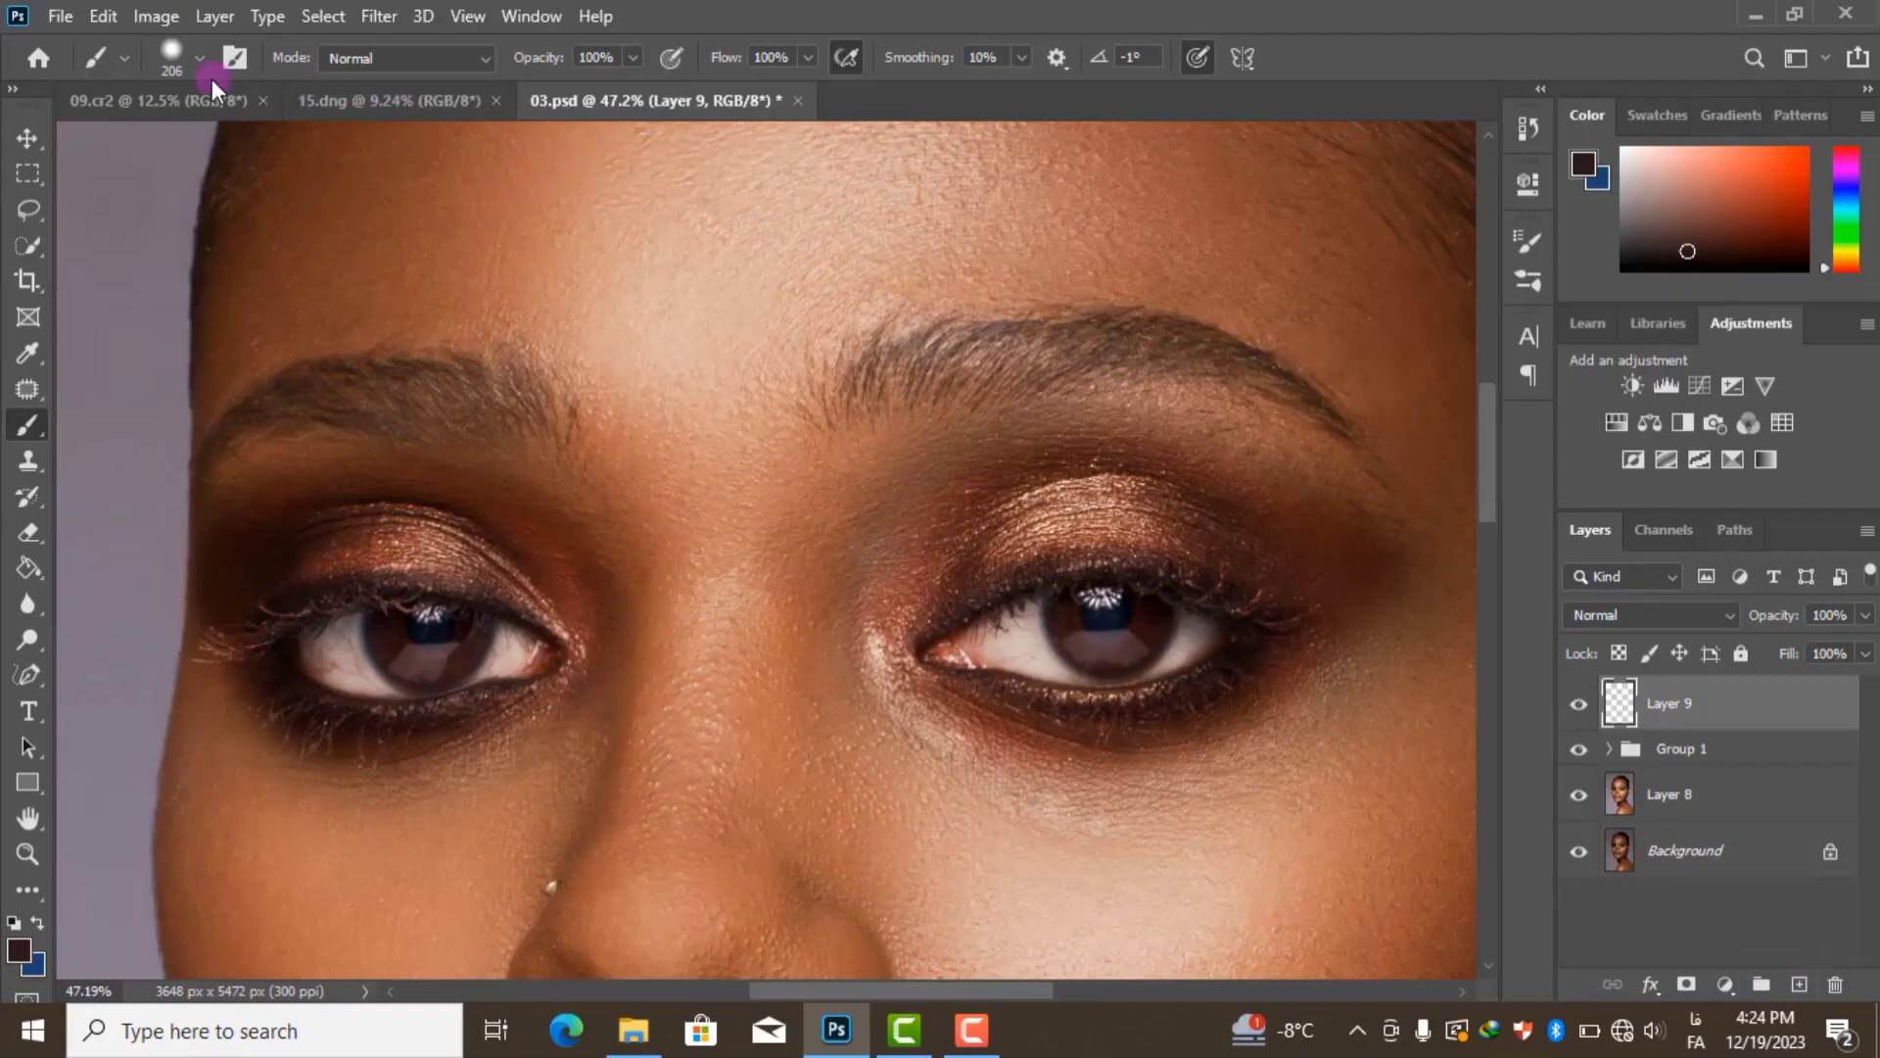
pyautogui.click(199, 57)
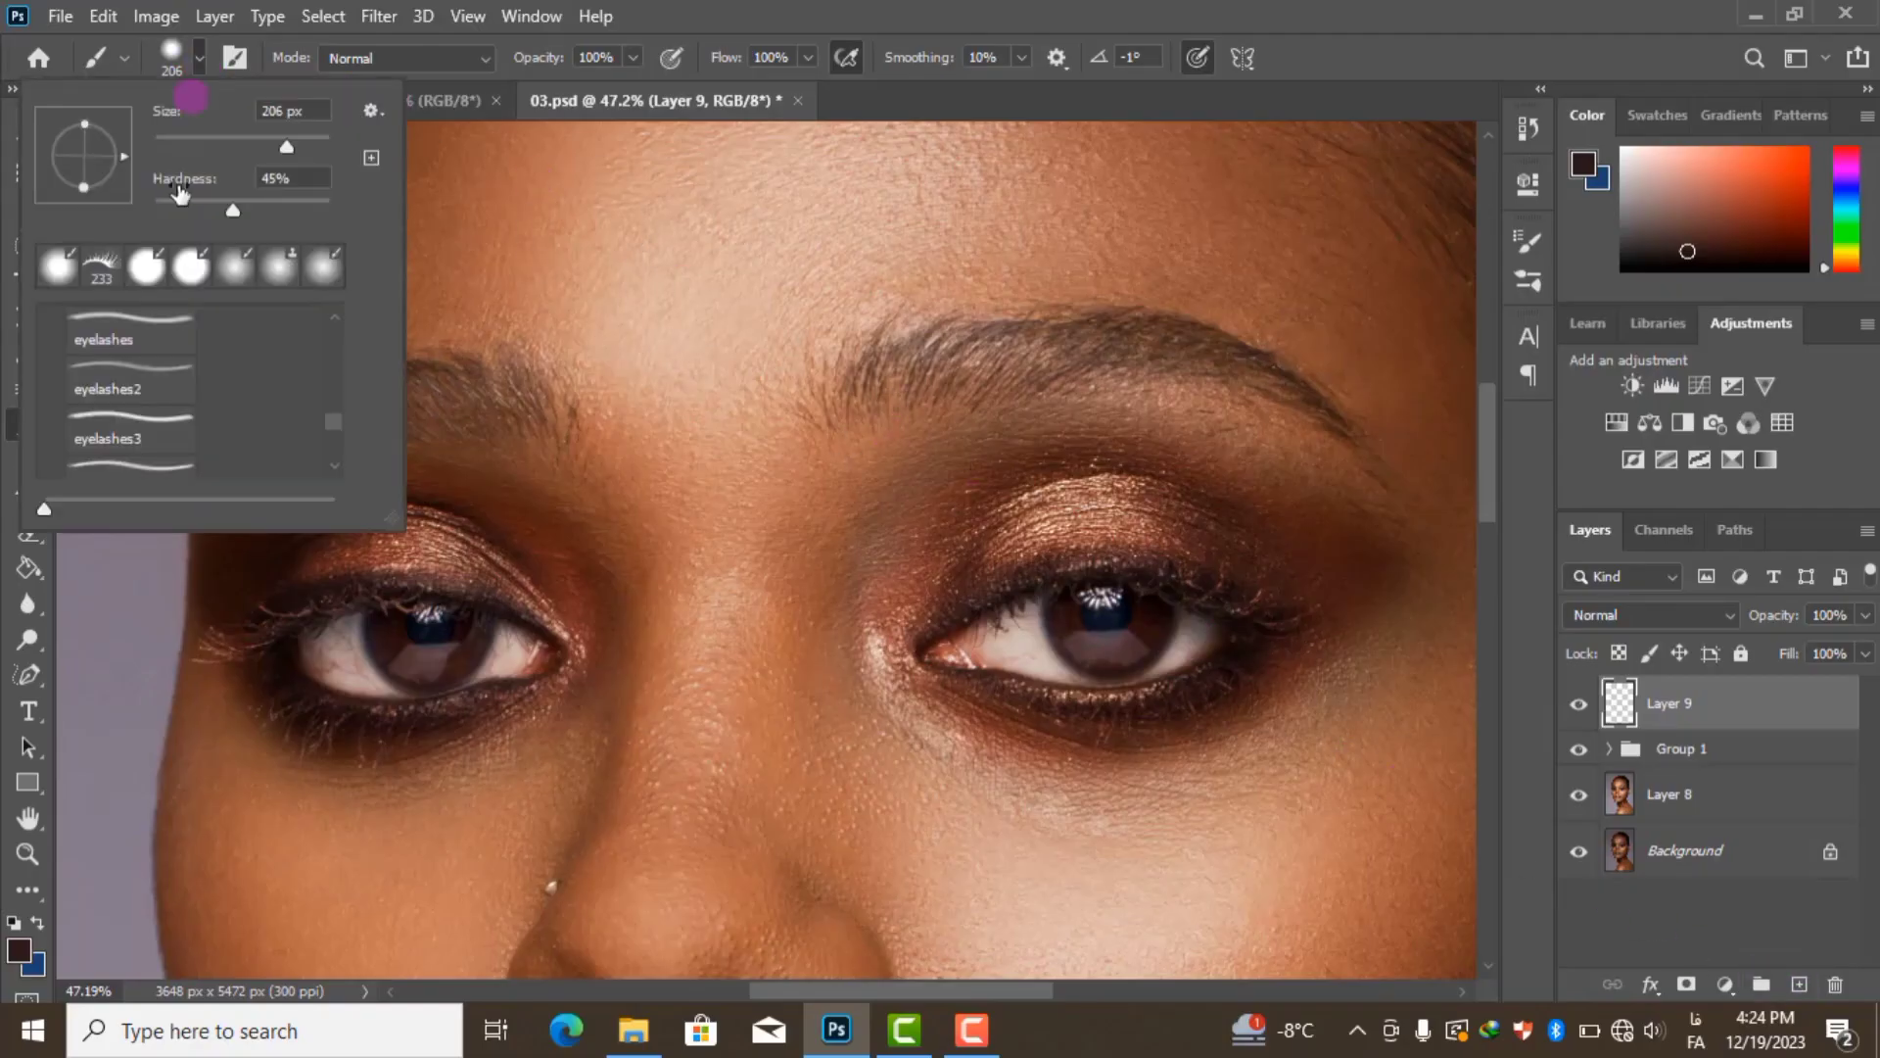
pyautogui.scroll(-1, 209, 407)
pyautogui.click(197, 407)
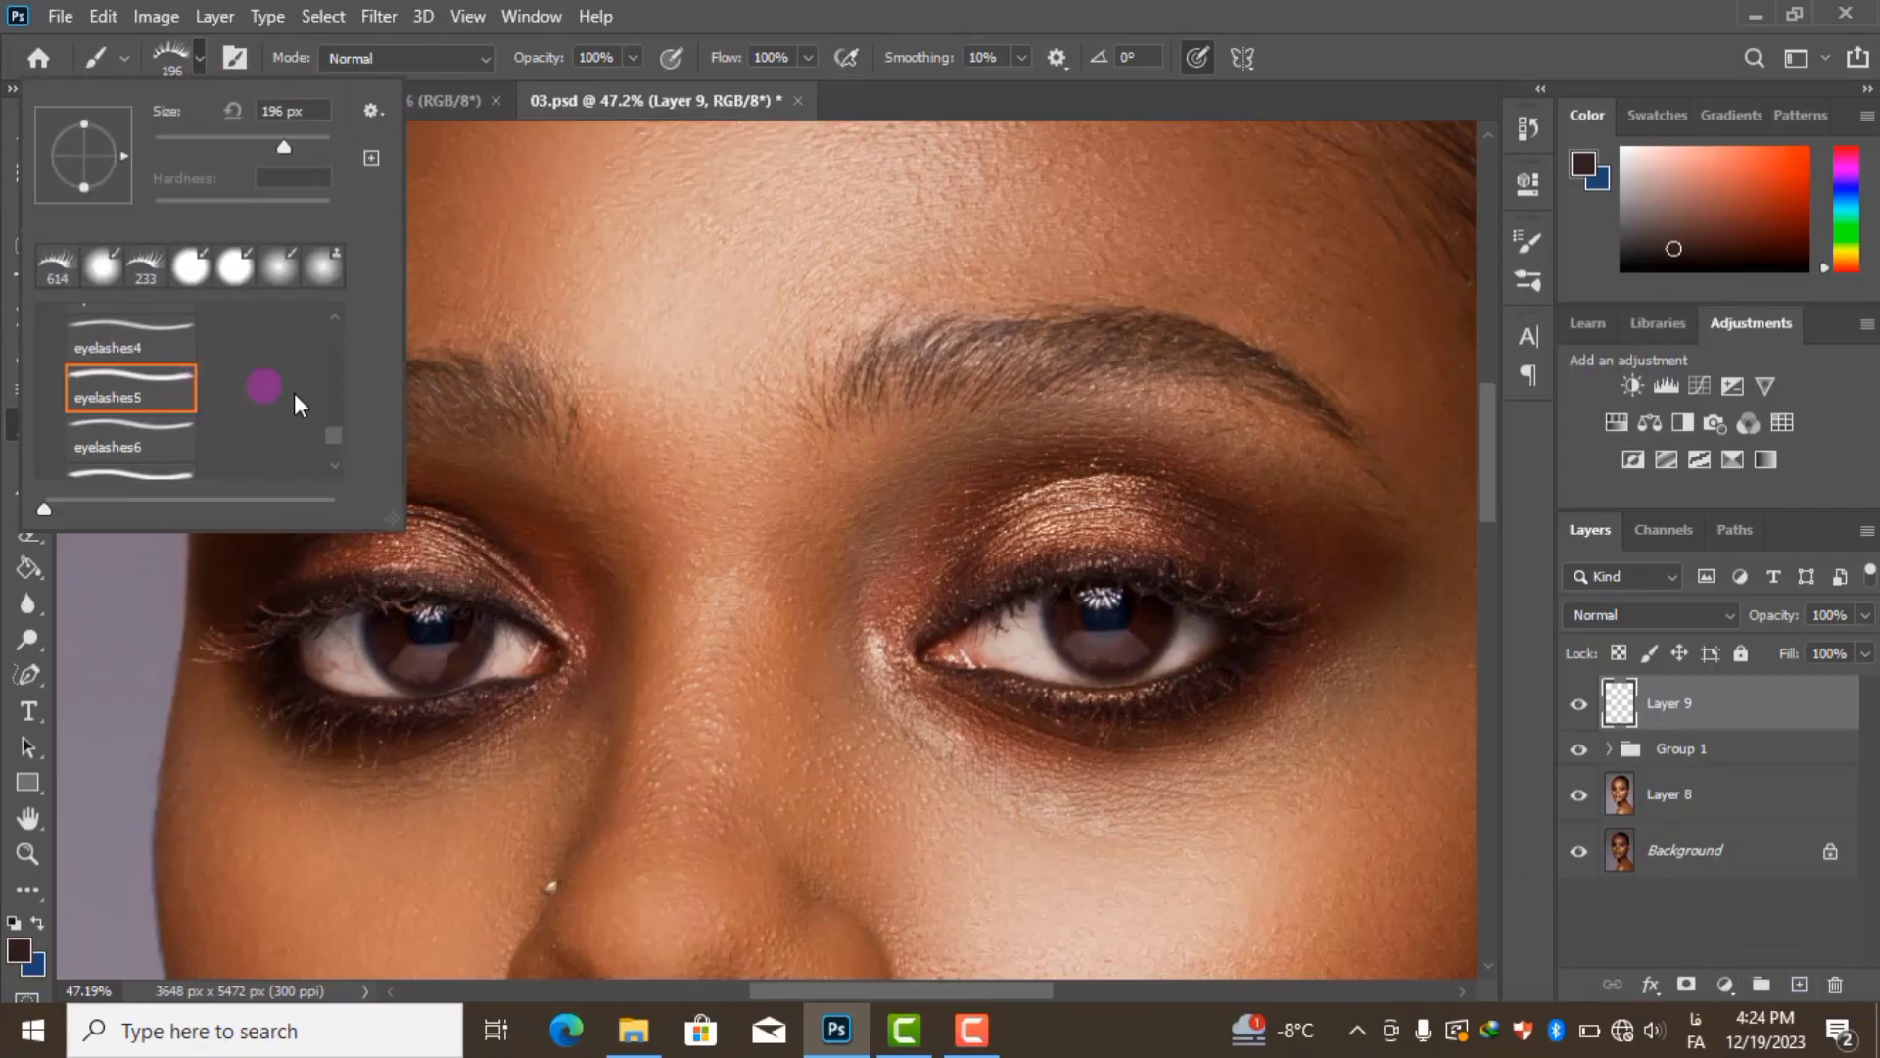
pyautogui.moveTo(1260, 556); pyautogui.dragTo(1283, 559)
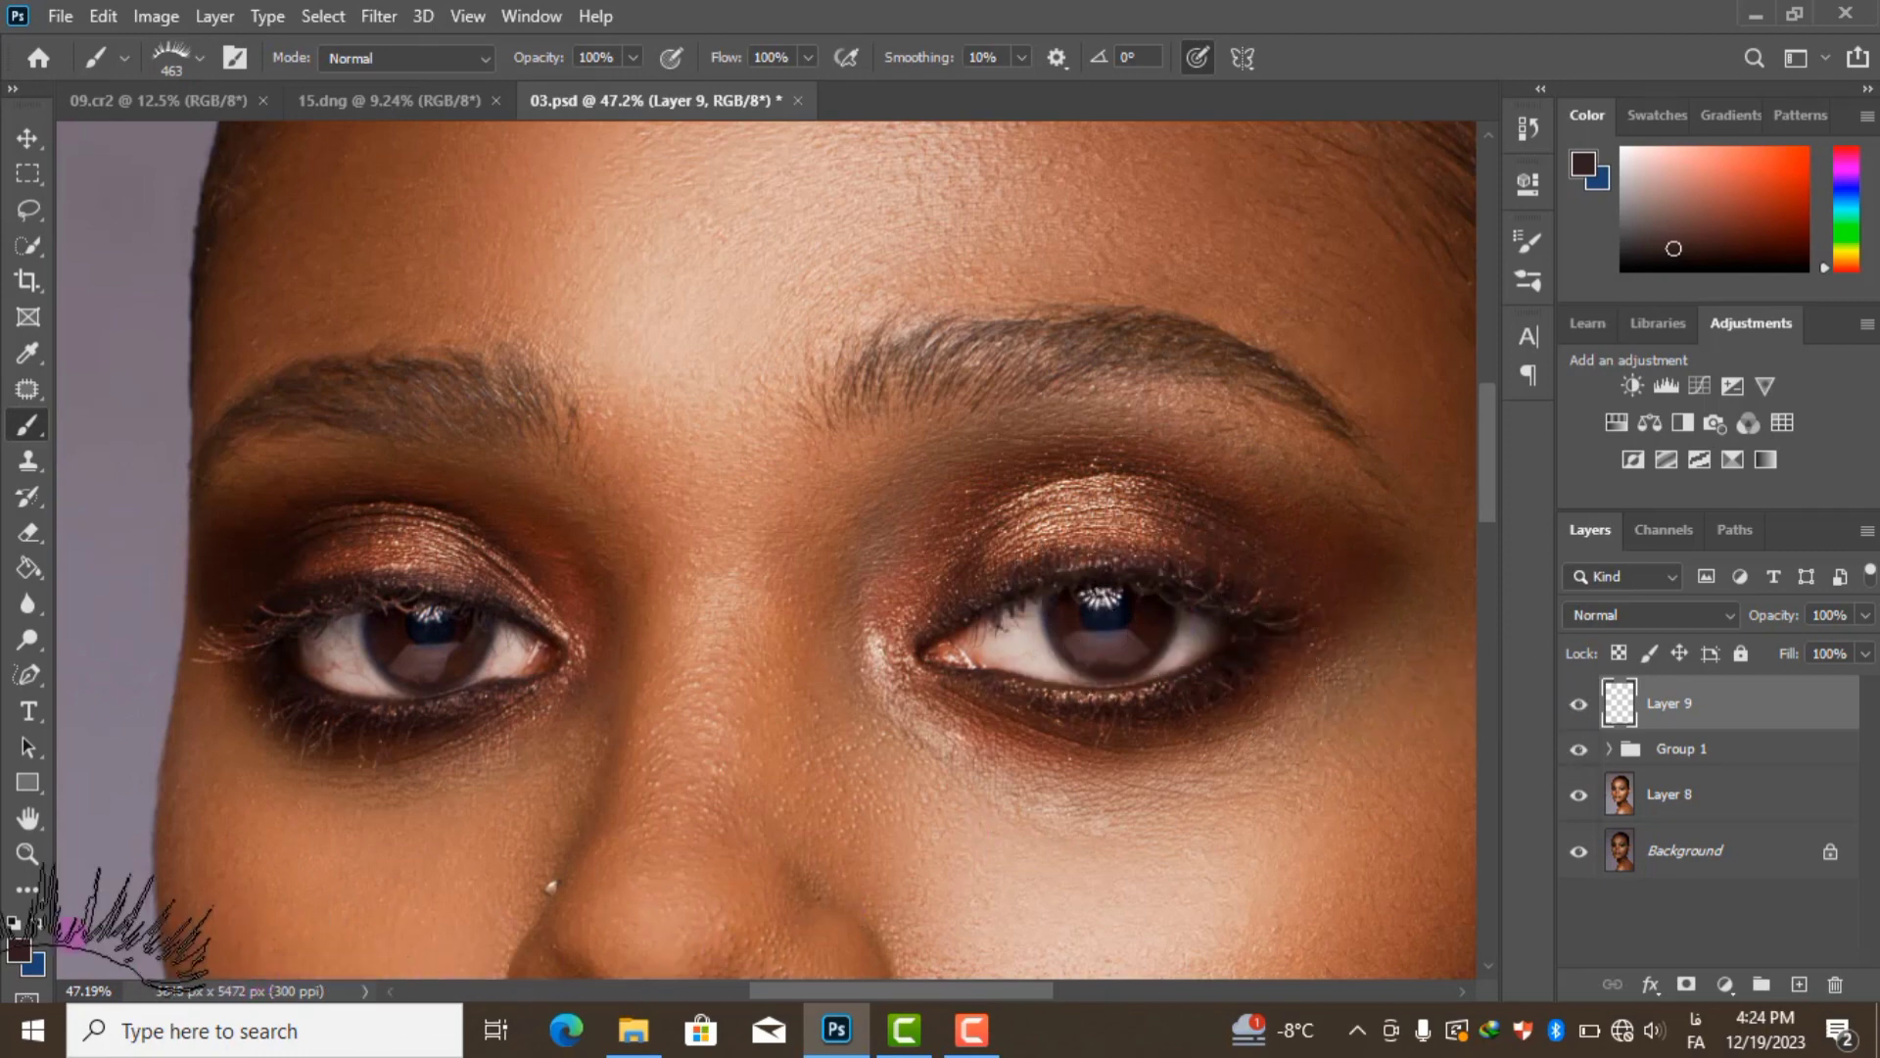
# Set a very dark brown foreground and stamp 488 px lashes over the right eye's upper lid
pyautogui.click(18, 948)
pyautogui.click(1210, 600)
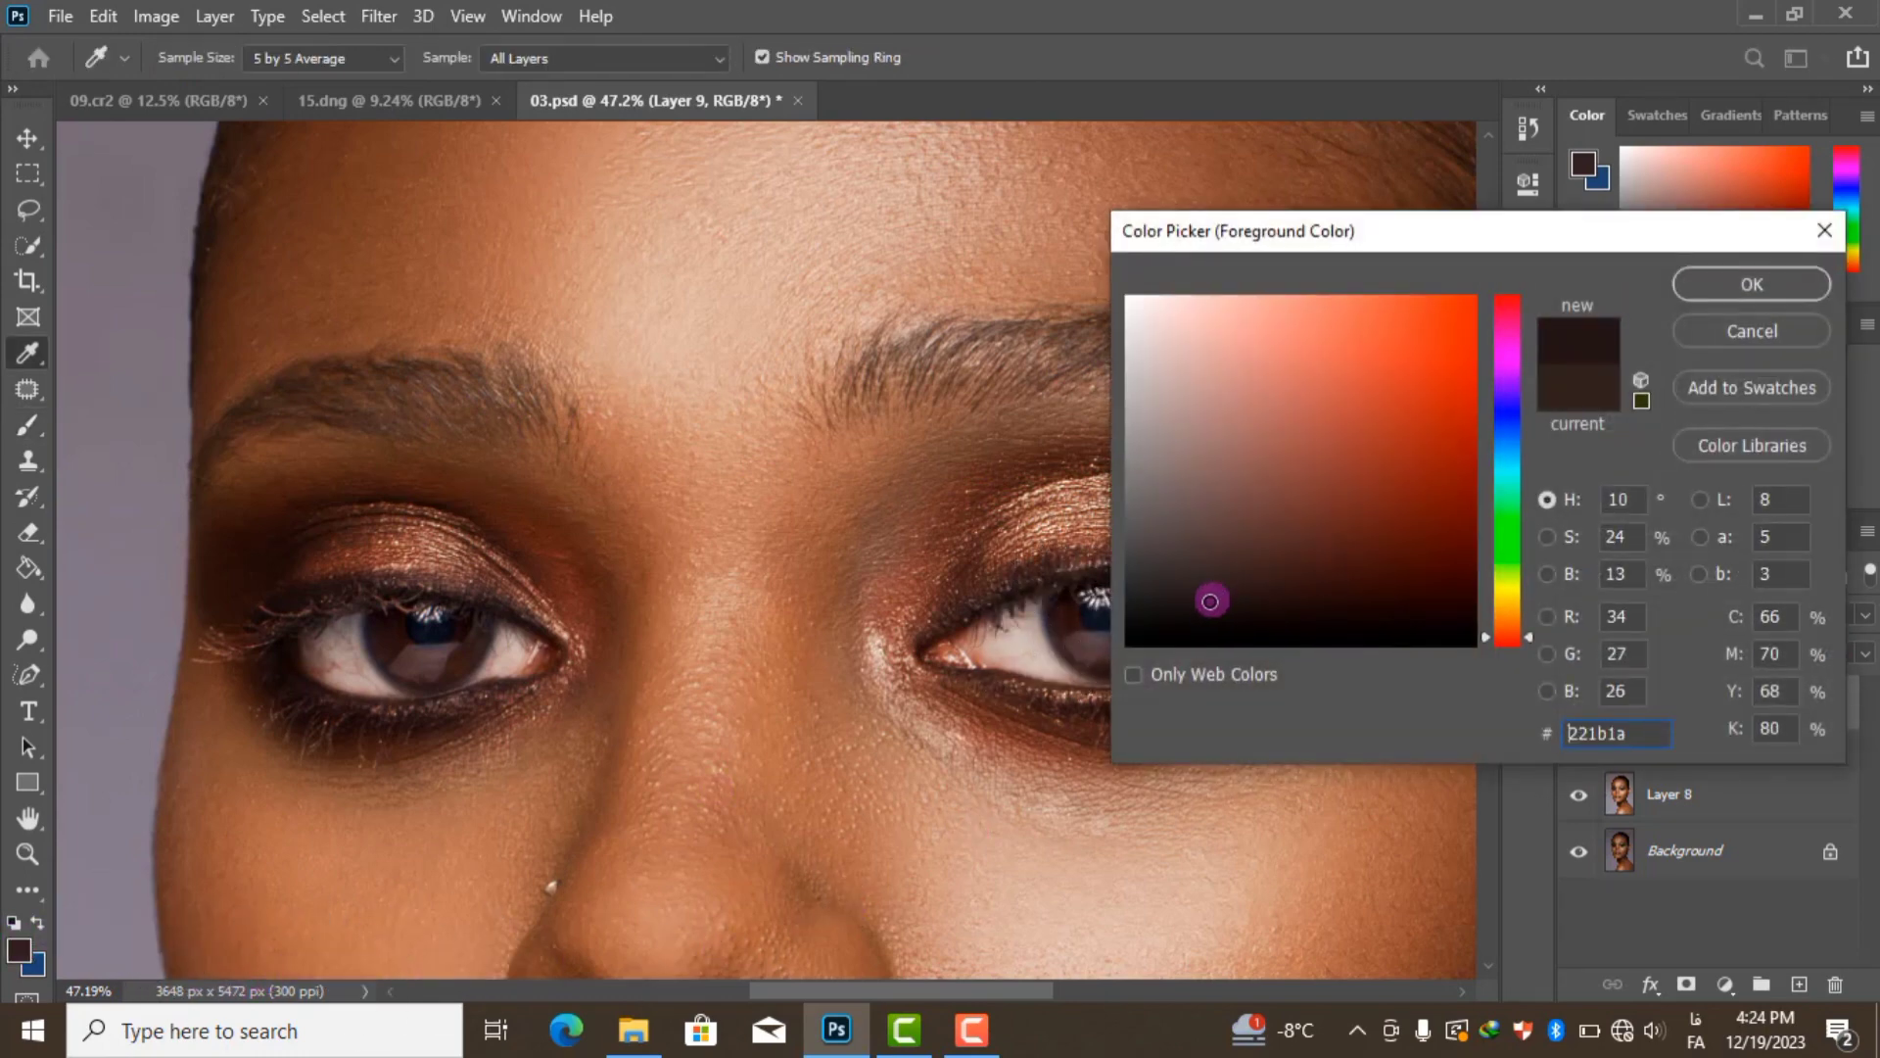
pyautogui.click(1751, 284)
pyautogui.moveTo(1139, 532); pyautogui.dragTo(1139, 560)
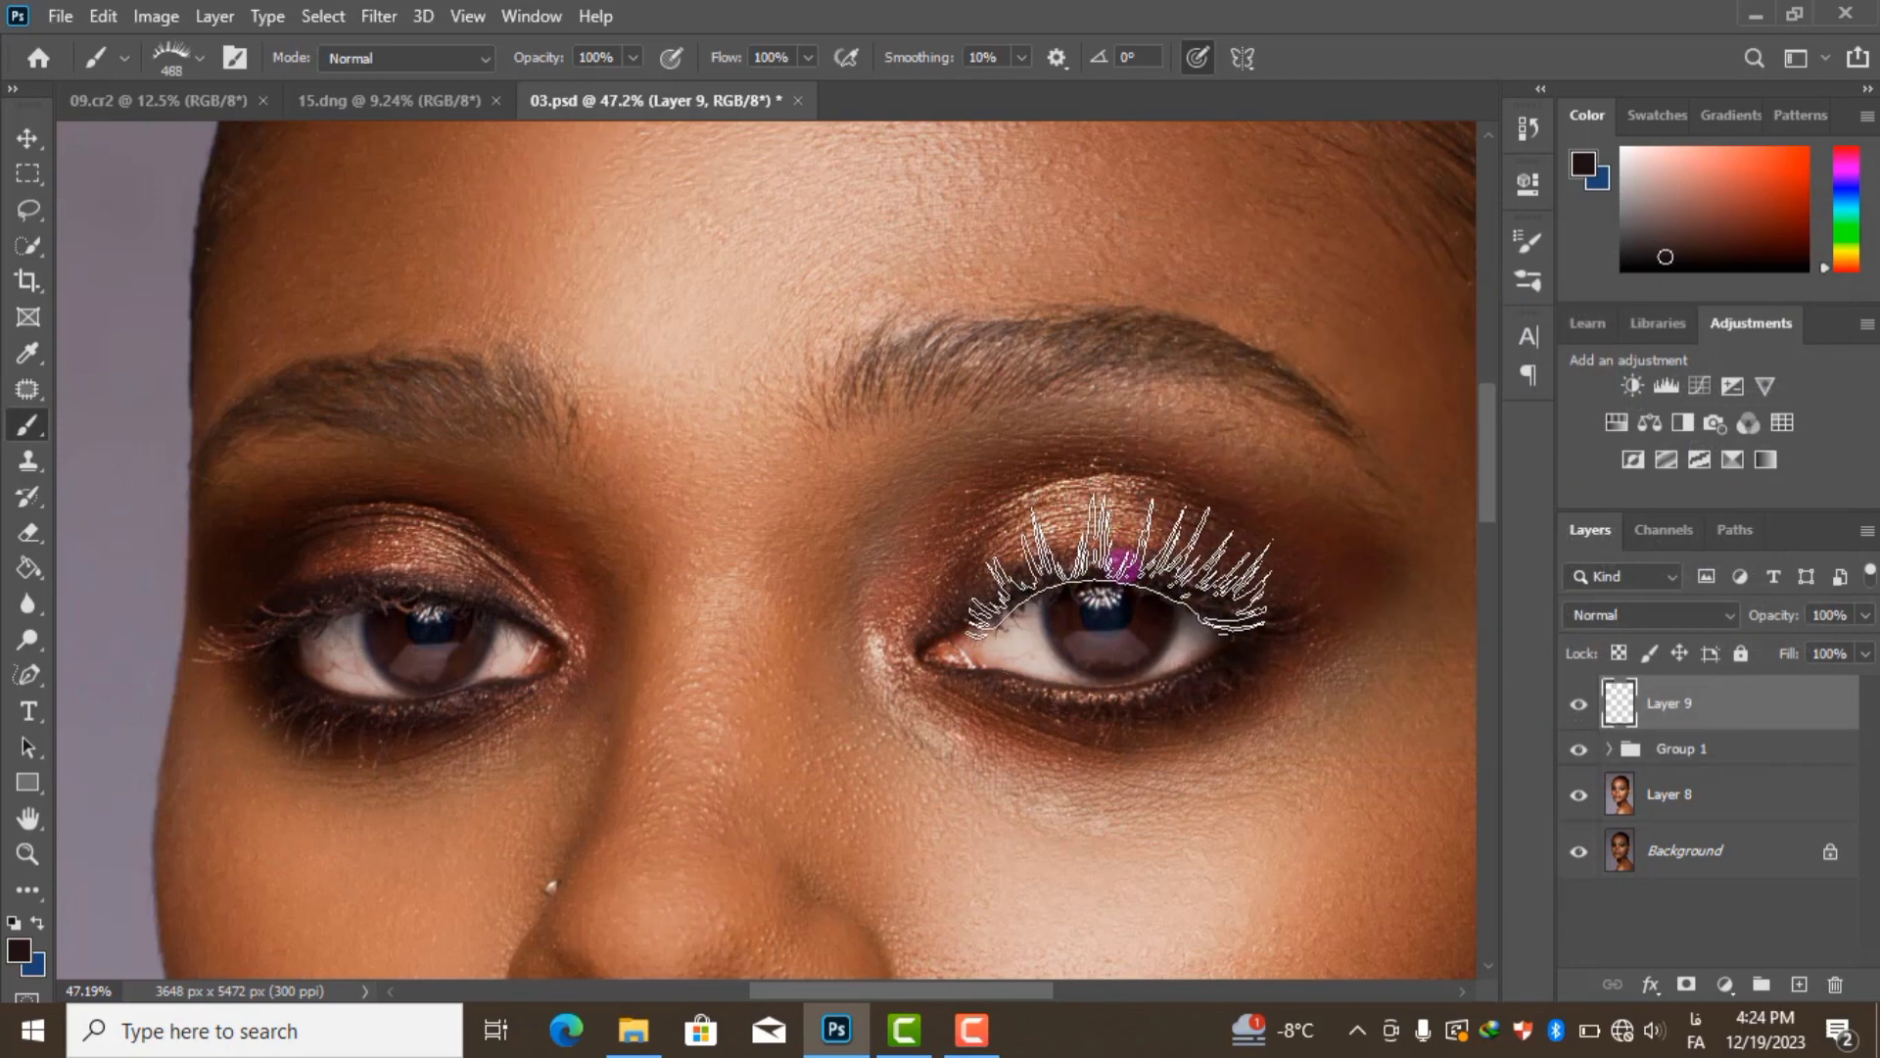
pyautogui.click(1139, 560)
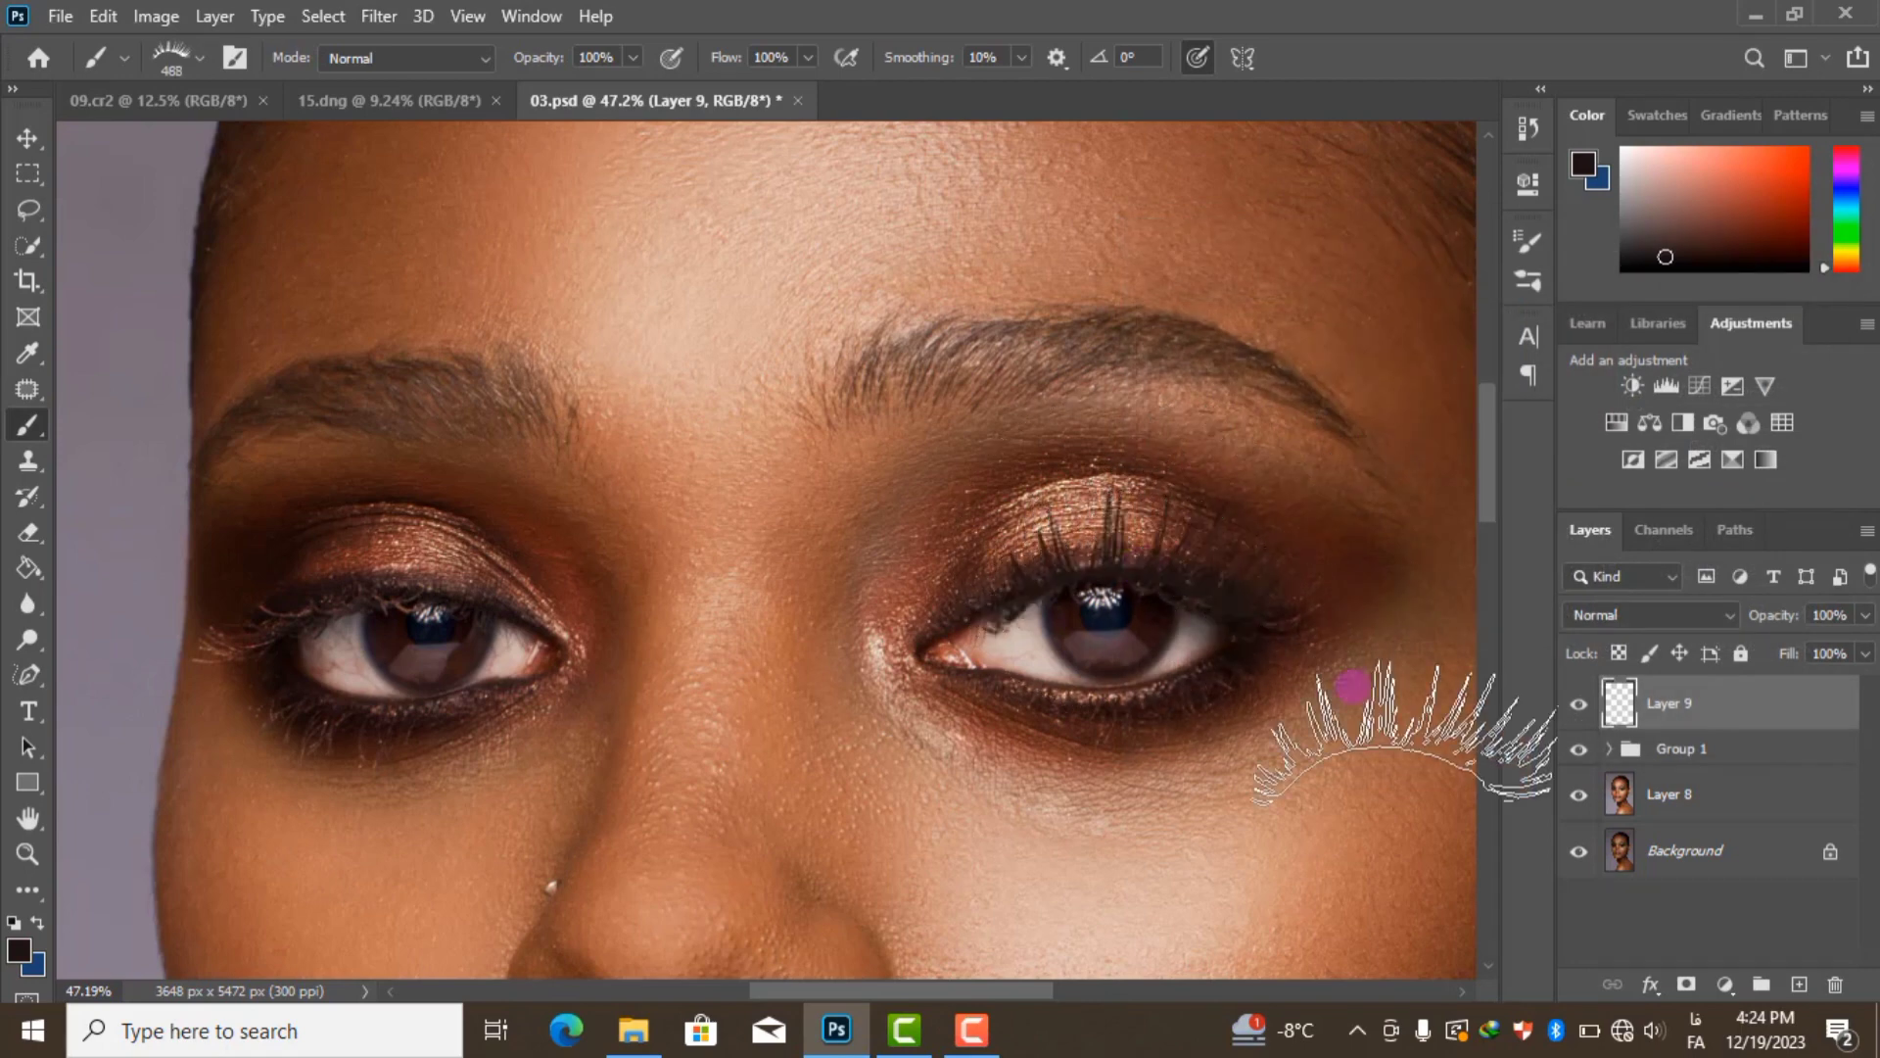
# Add a white layer mask to the lash layer
pyautogui.scroll(-2, 1188, 726)
pyautogui.scroll(3, 1188, 701)
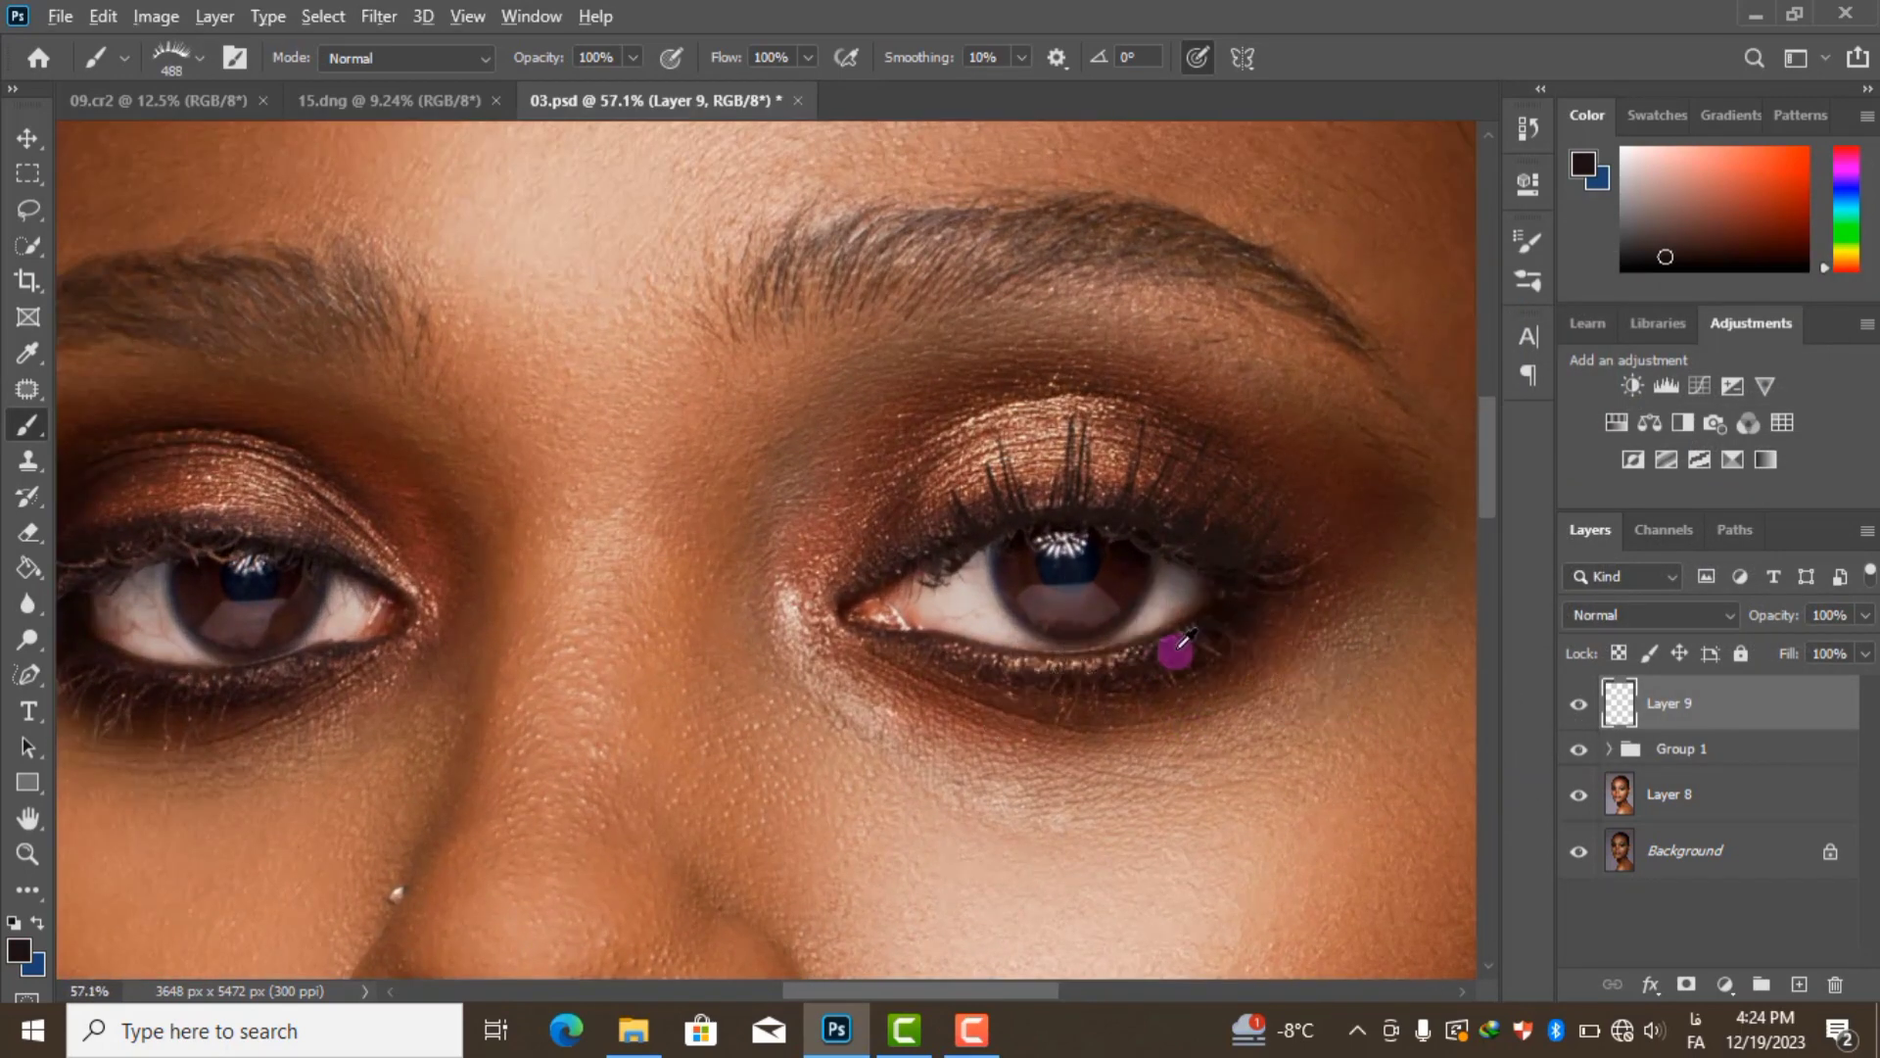
pyautogui.scroll(3, 1175, 647)
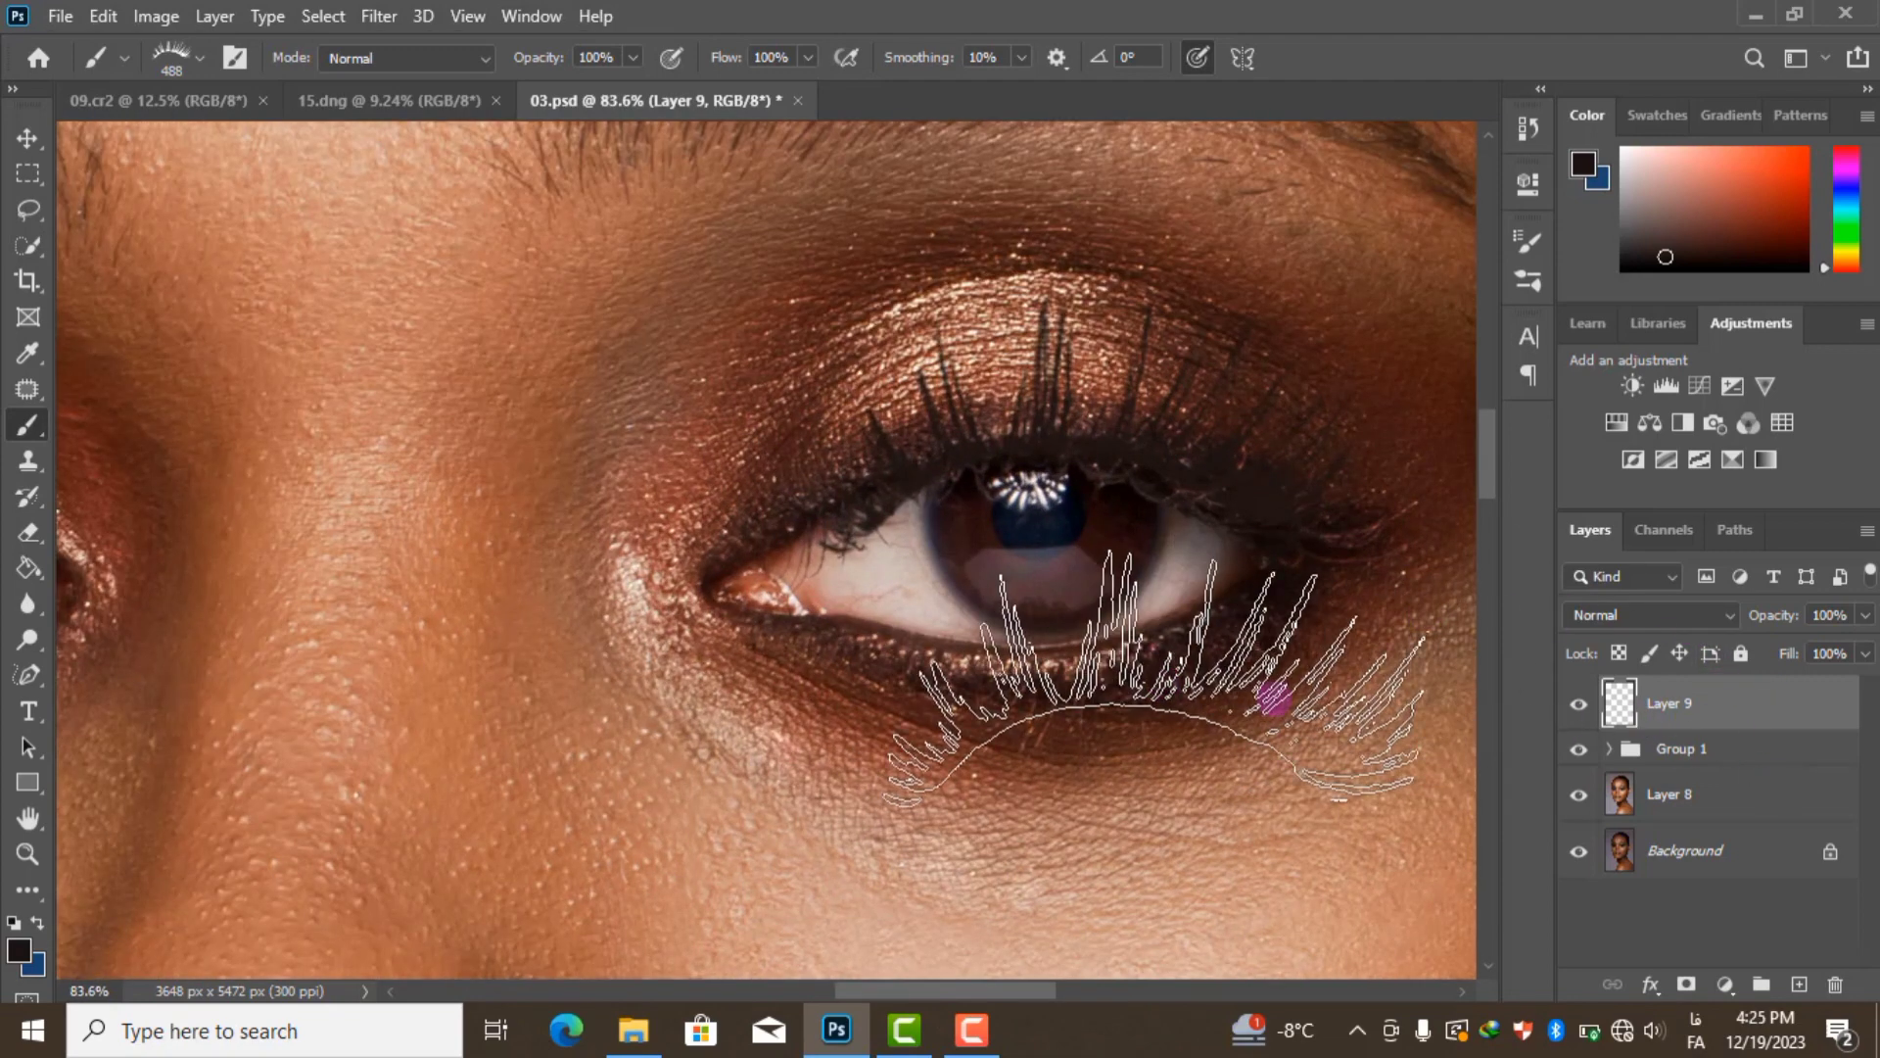
pyautogui.click(1687, 984)
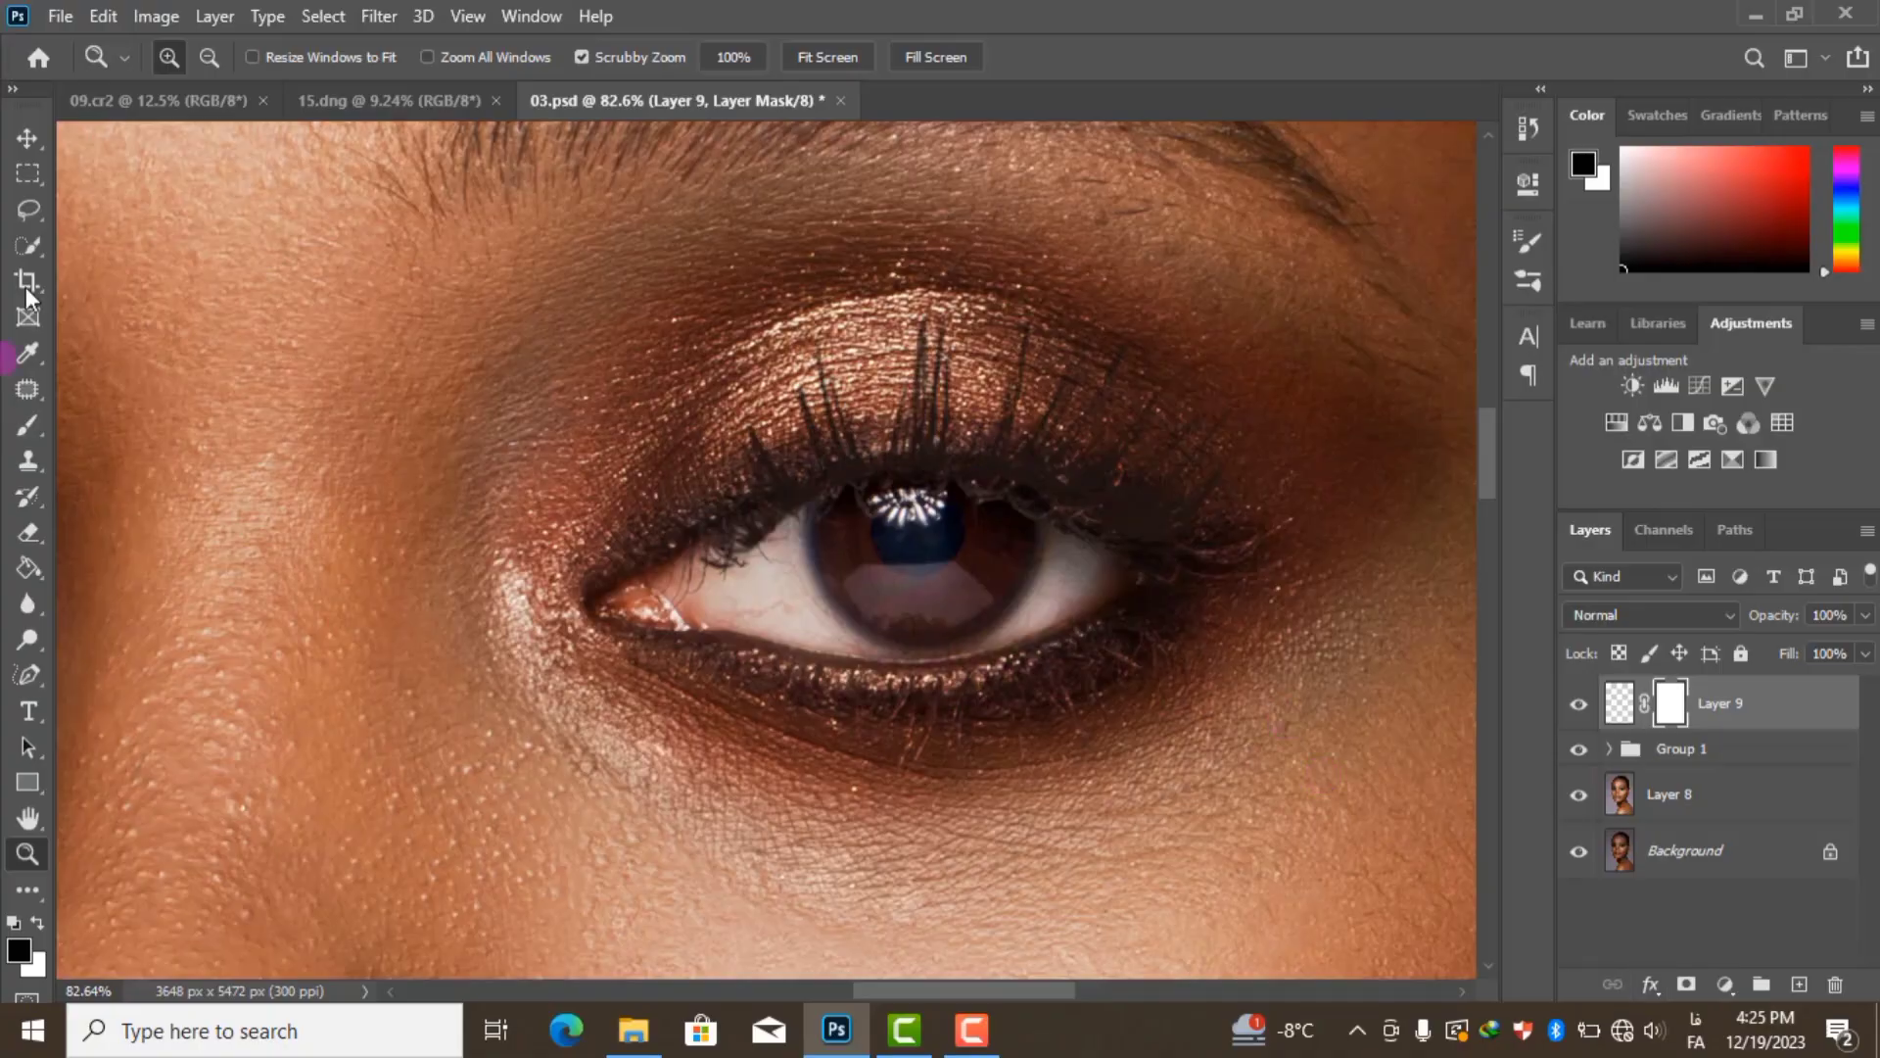
# Set the Layer 9 lash opacity to 82%
pyautogui.press('b')
pyautogui.scroll(-1, 1104, 597)
pyautogui.scroll(-3, 679, 533)
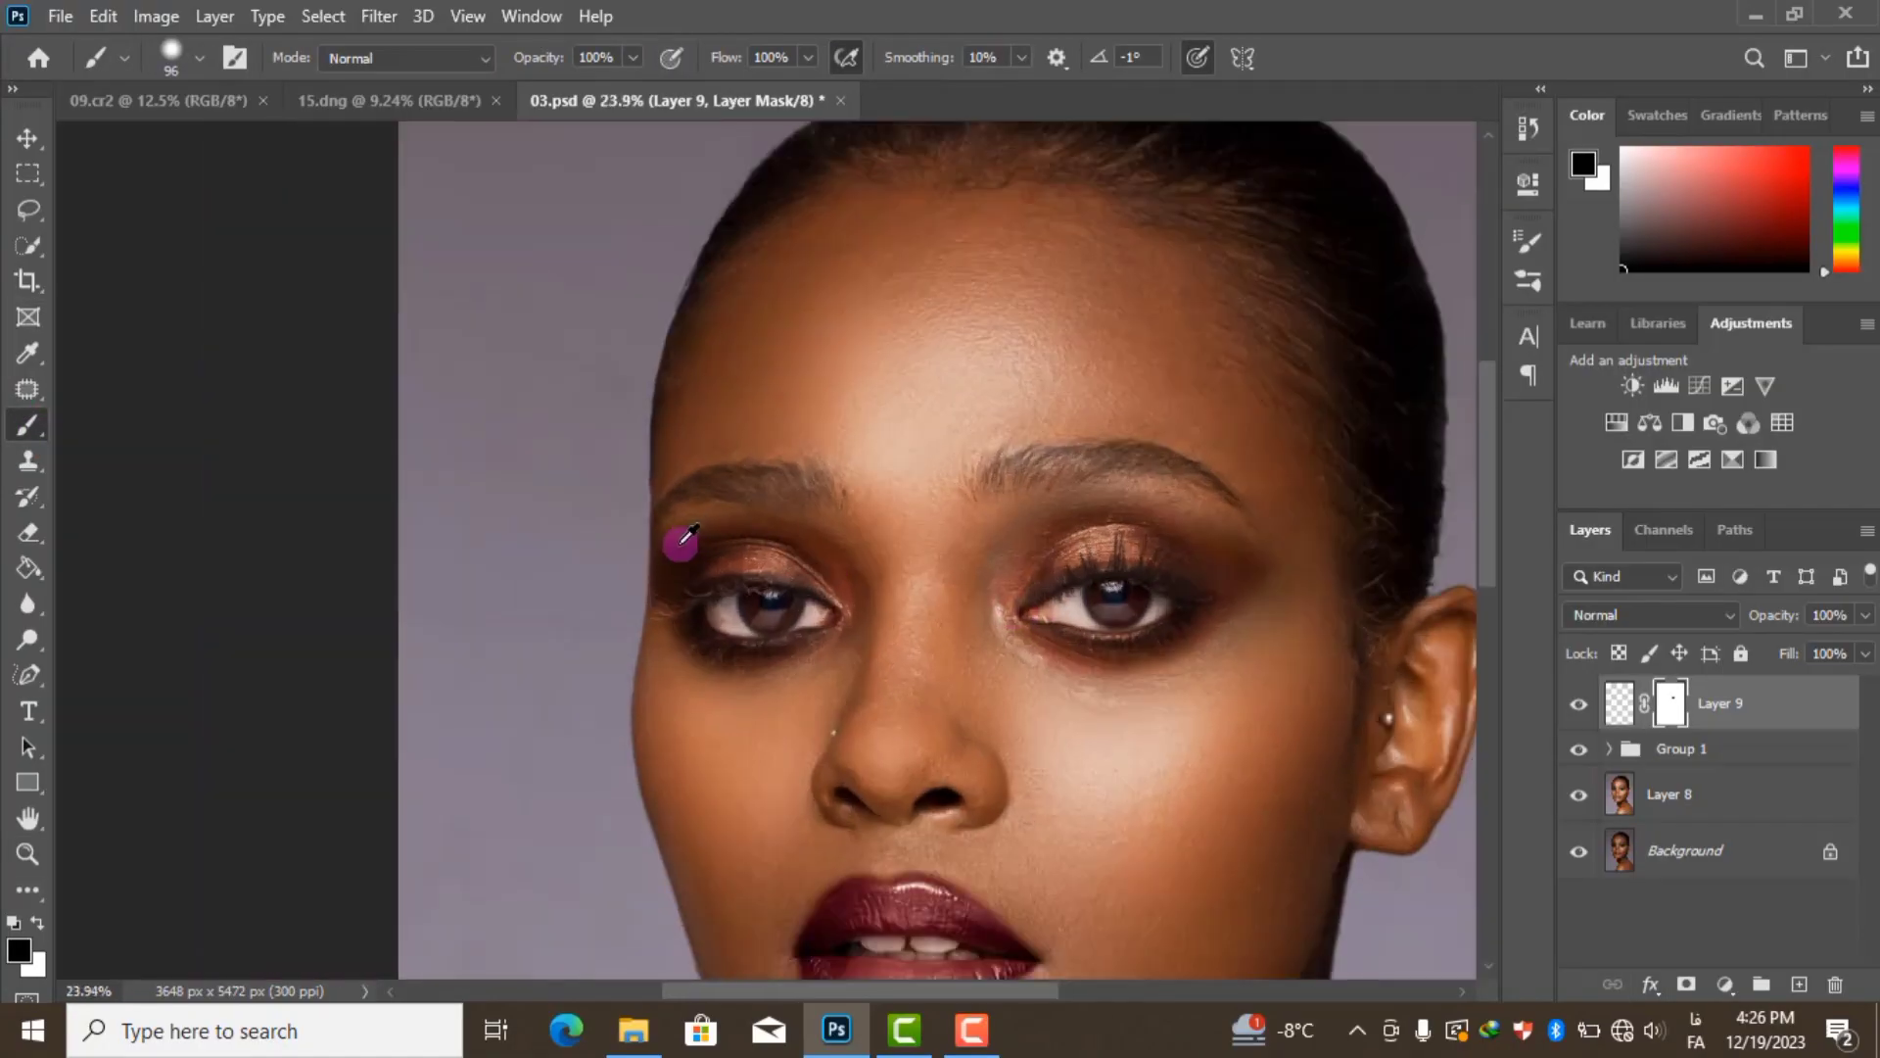
pyautogui.scroll(1, 1448, 638)
pyautogui.moveTo(1758, 627); pyautogui.dragTo(1773, 626)
pyautogui.scroll(-2, 960, 643)
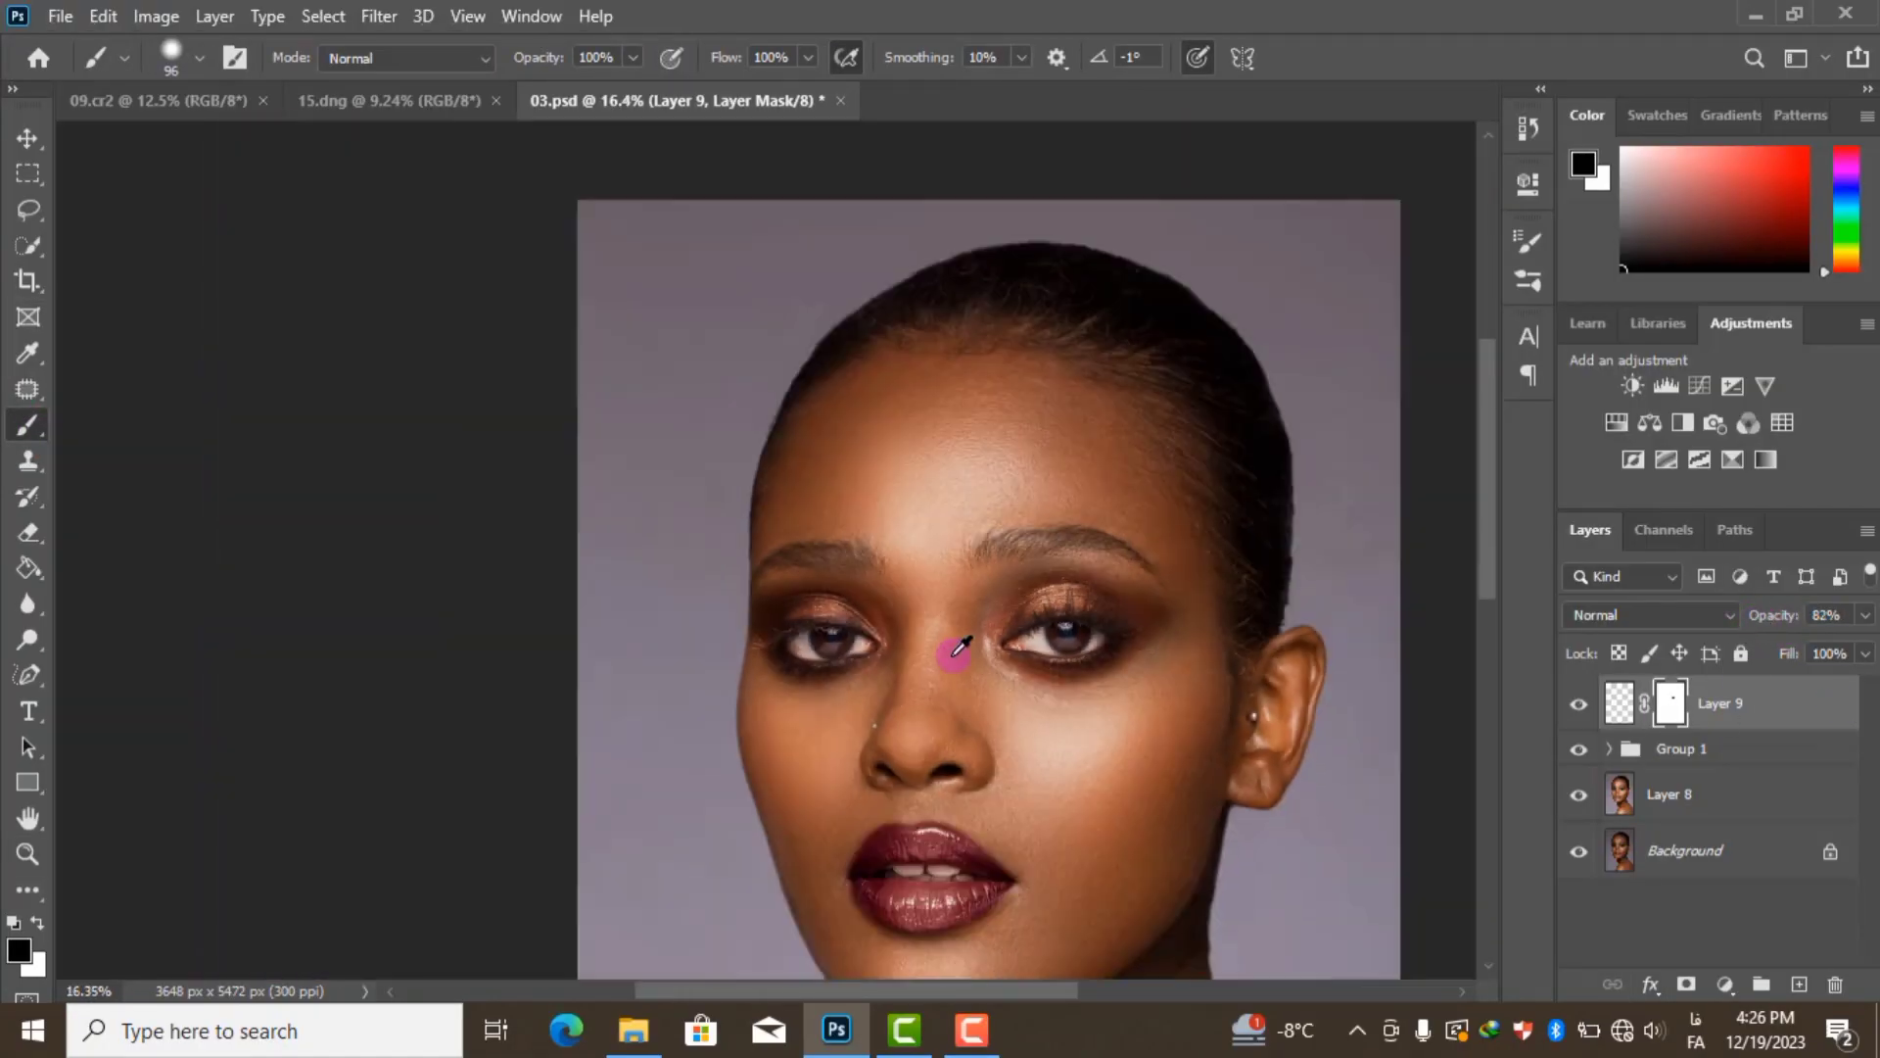
pyautogui.scroll(3, 1335, 549)
pyautogui.scroll(2, 1309, 600)
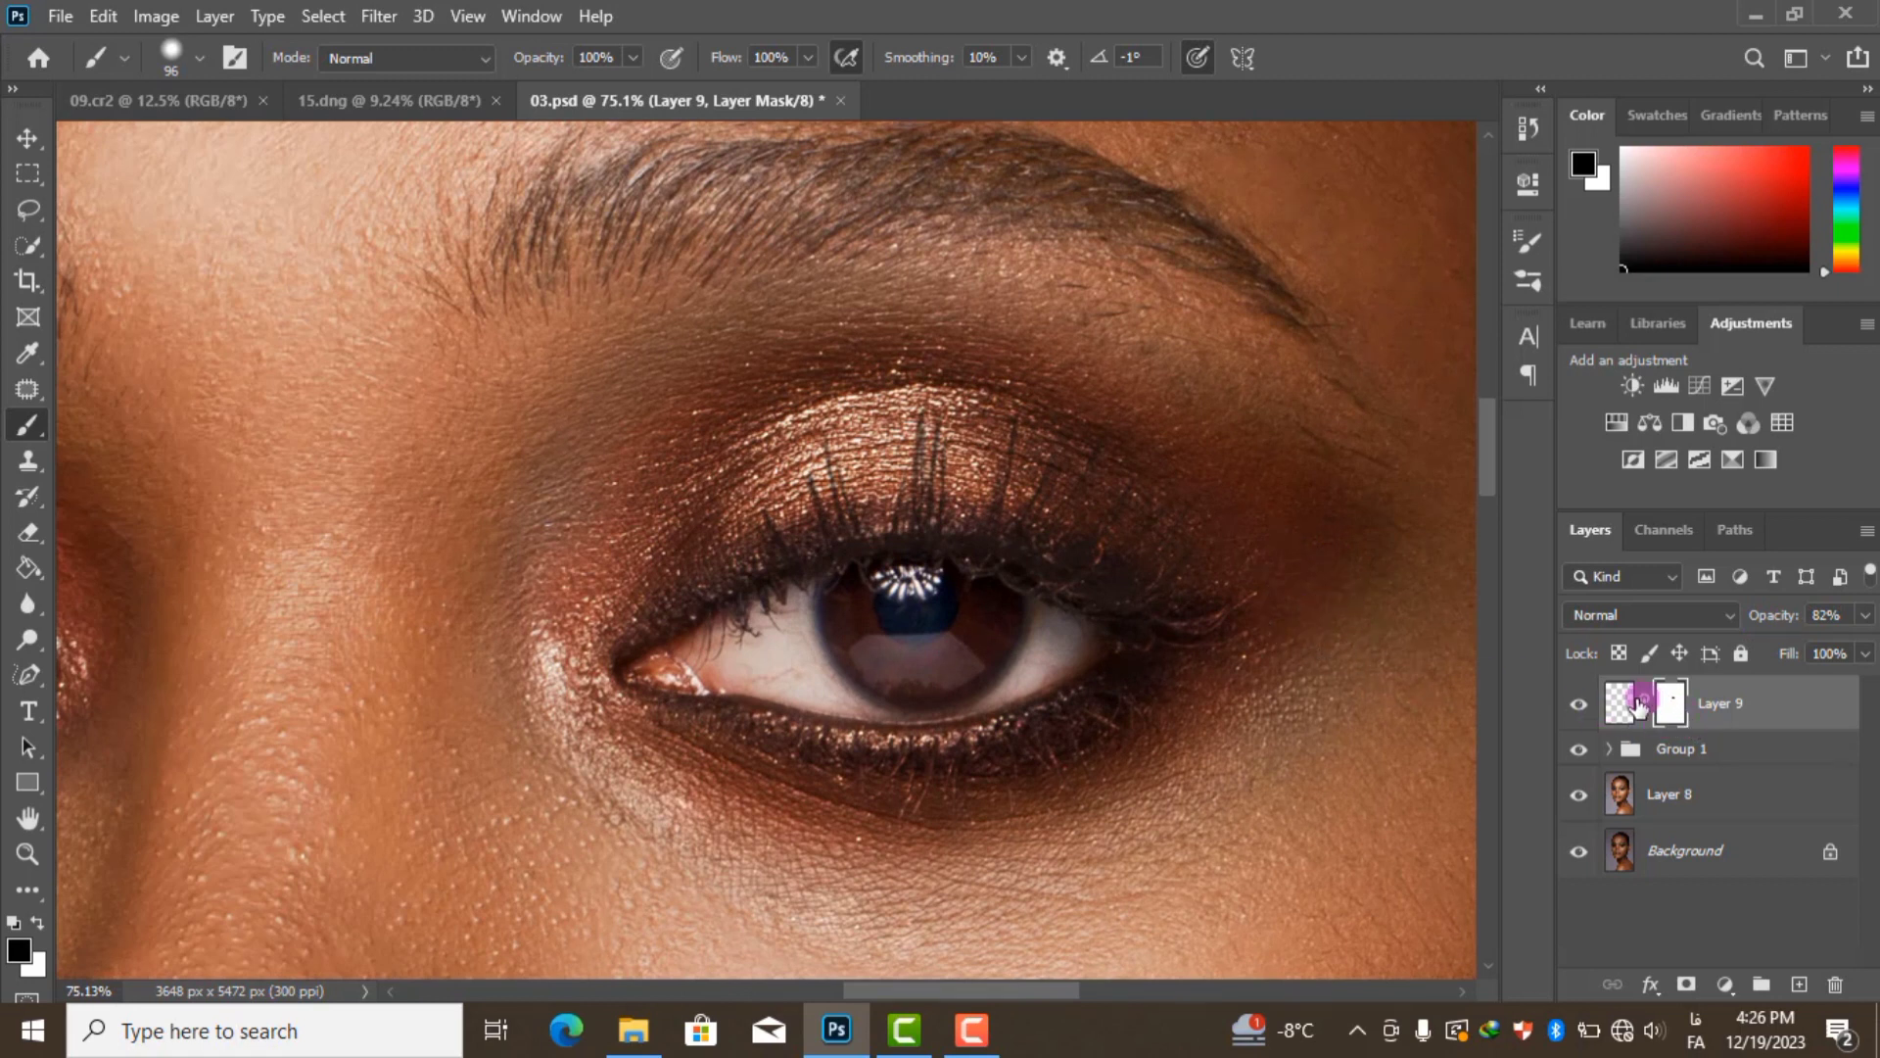
# Warp the Layer 9 lashes so their outer end curves along the right eye's lid
pyautogui.click(1619, 714)
pyautogui.hotkey('ctrl', 't')
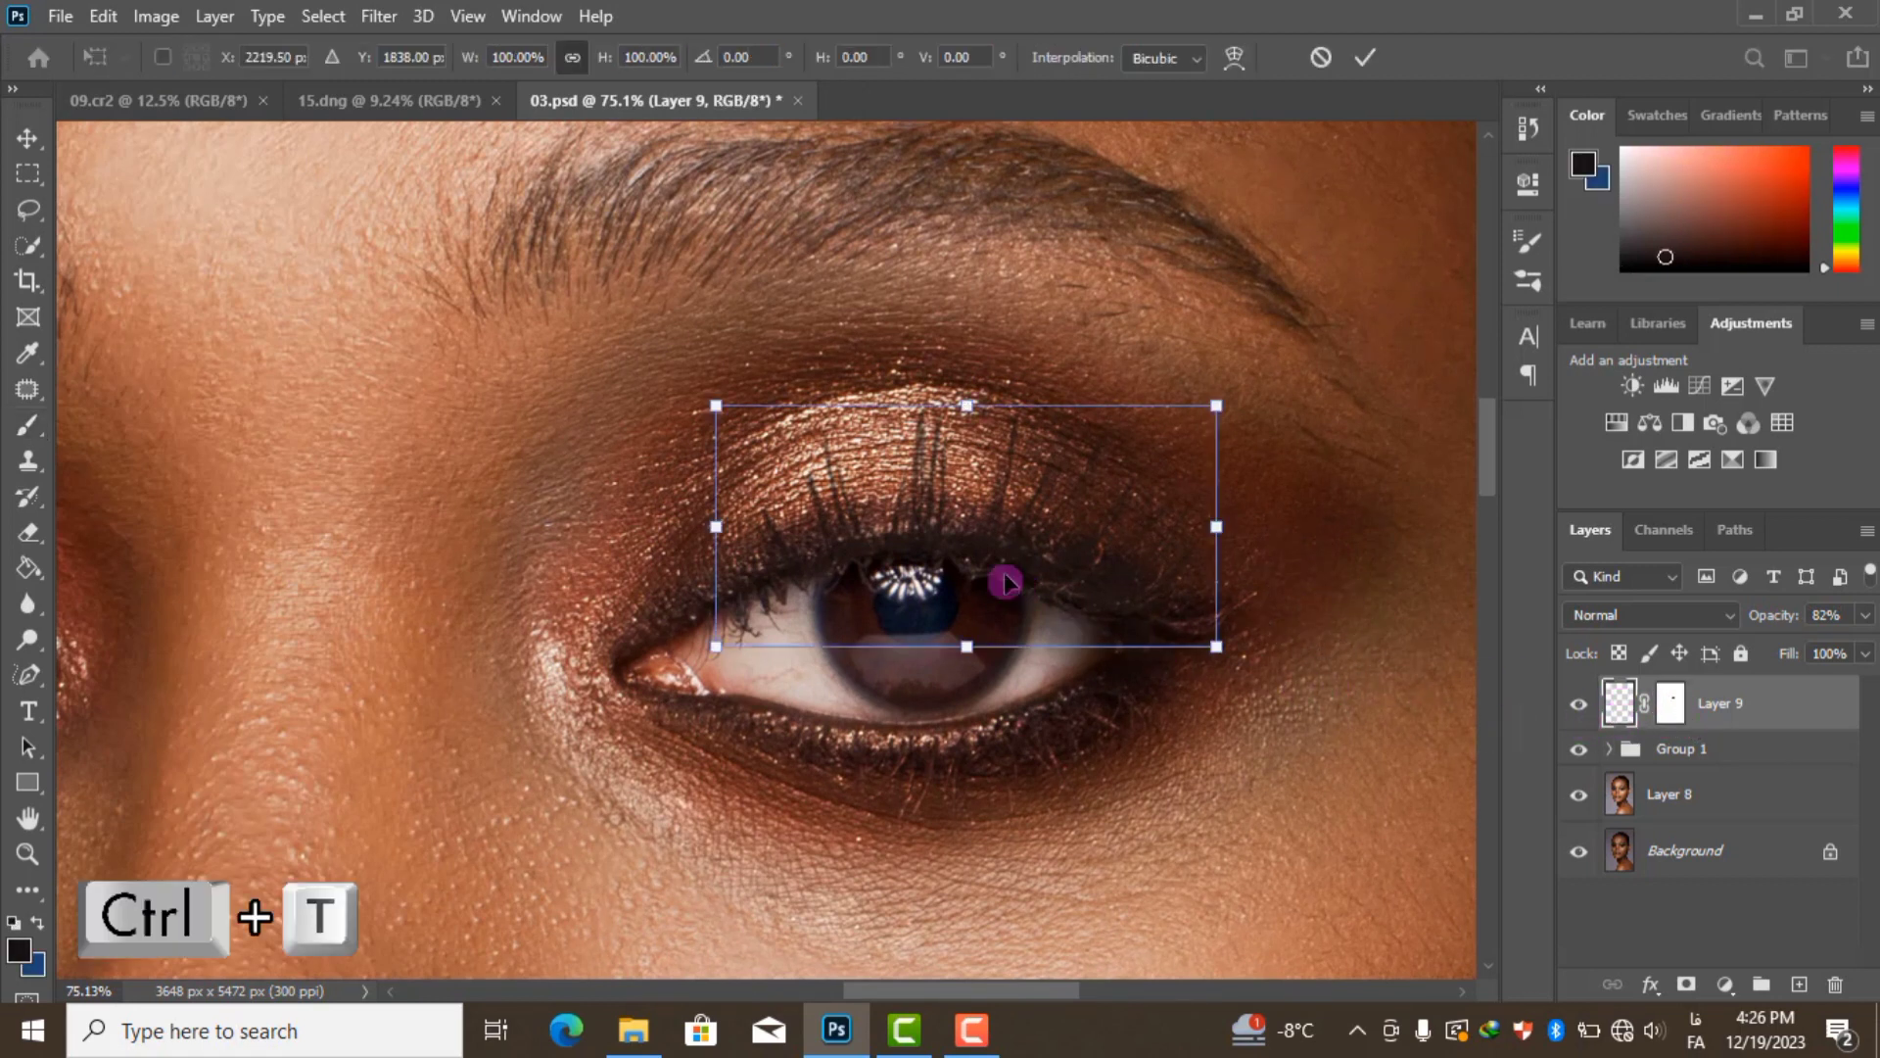
pyautogui.rightClick(1131, 552)
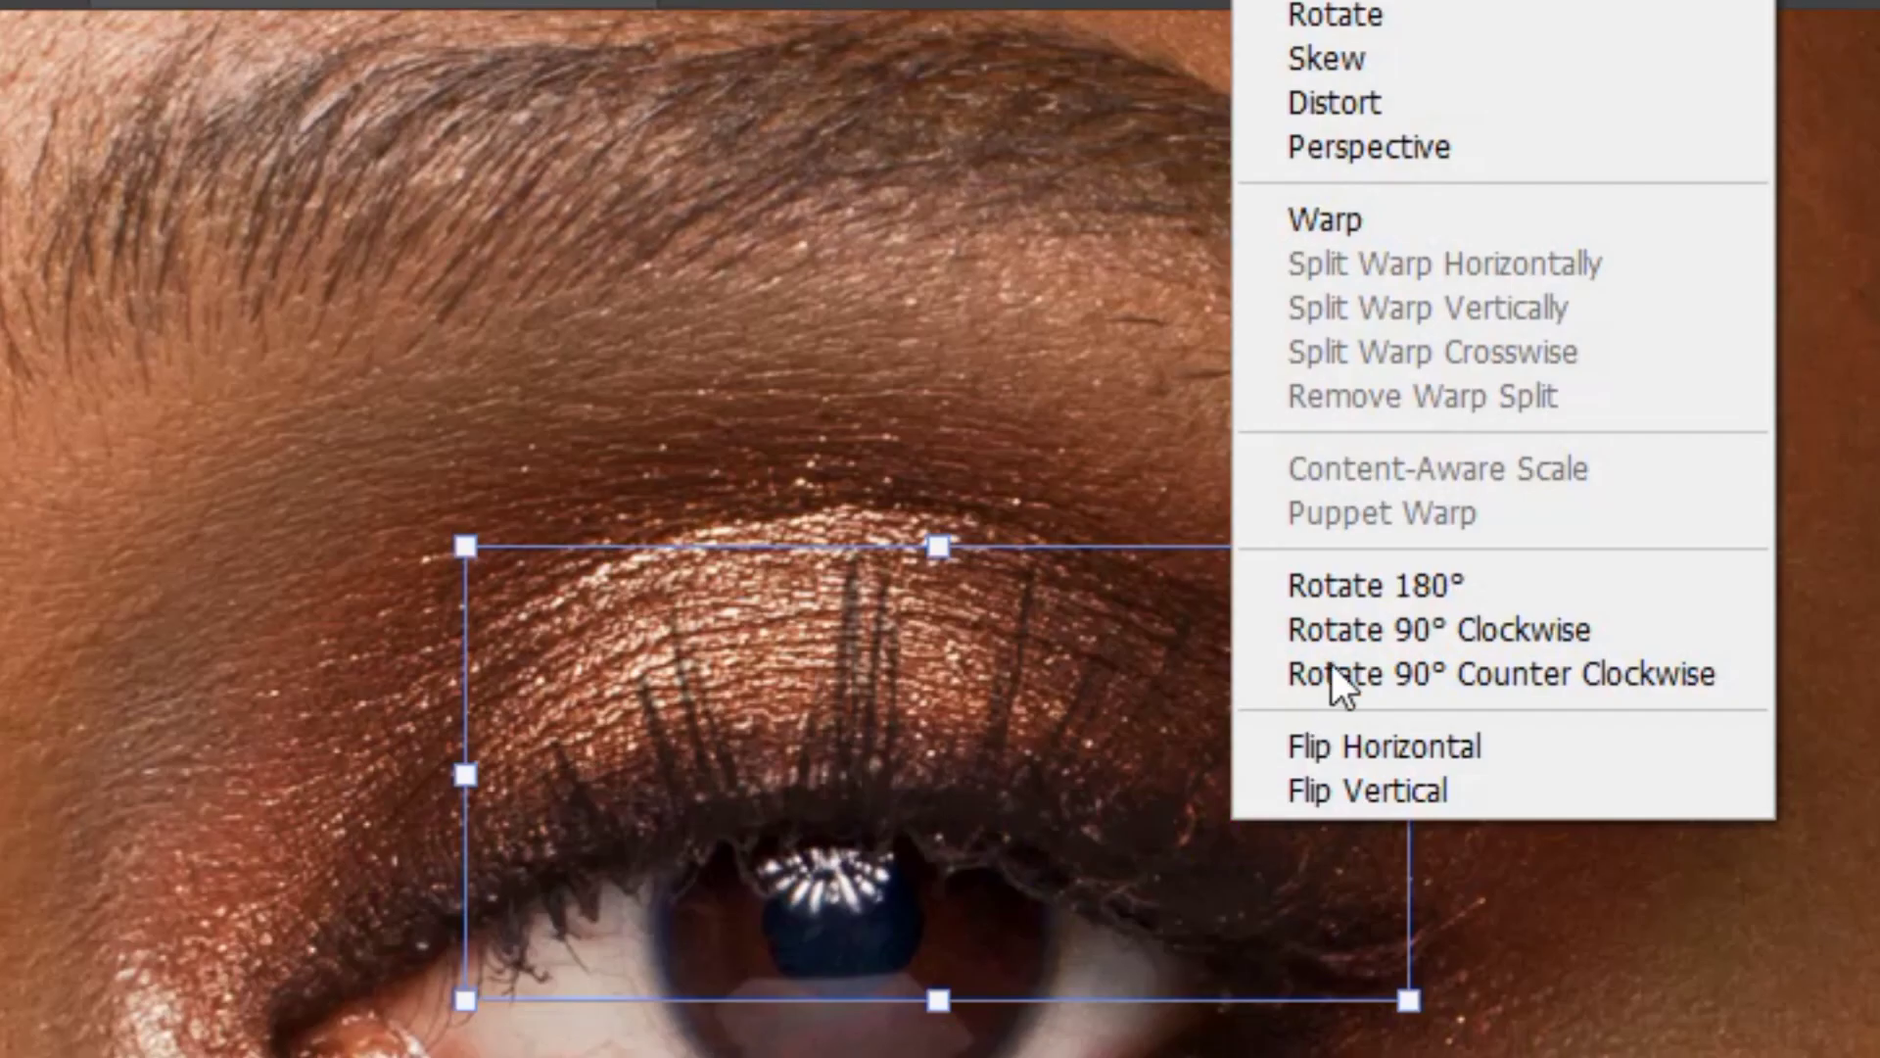
pyautogui.click(1361, 218)
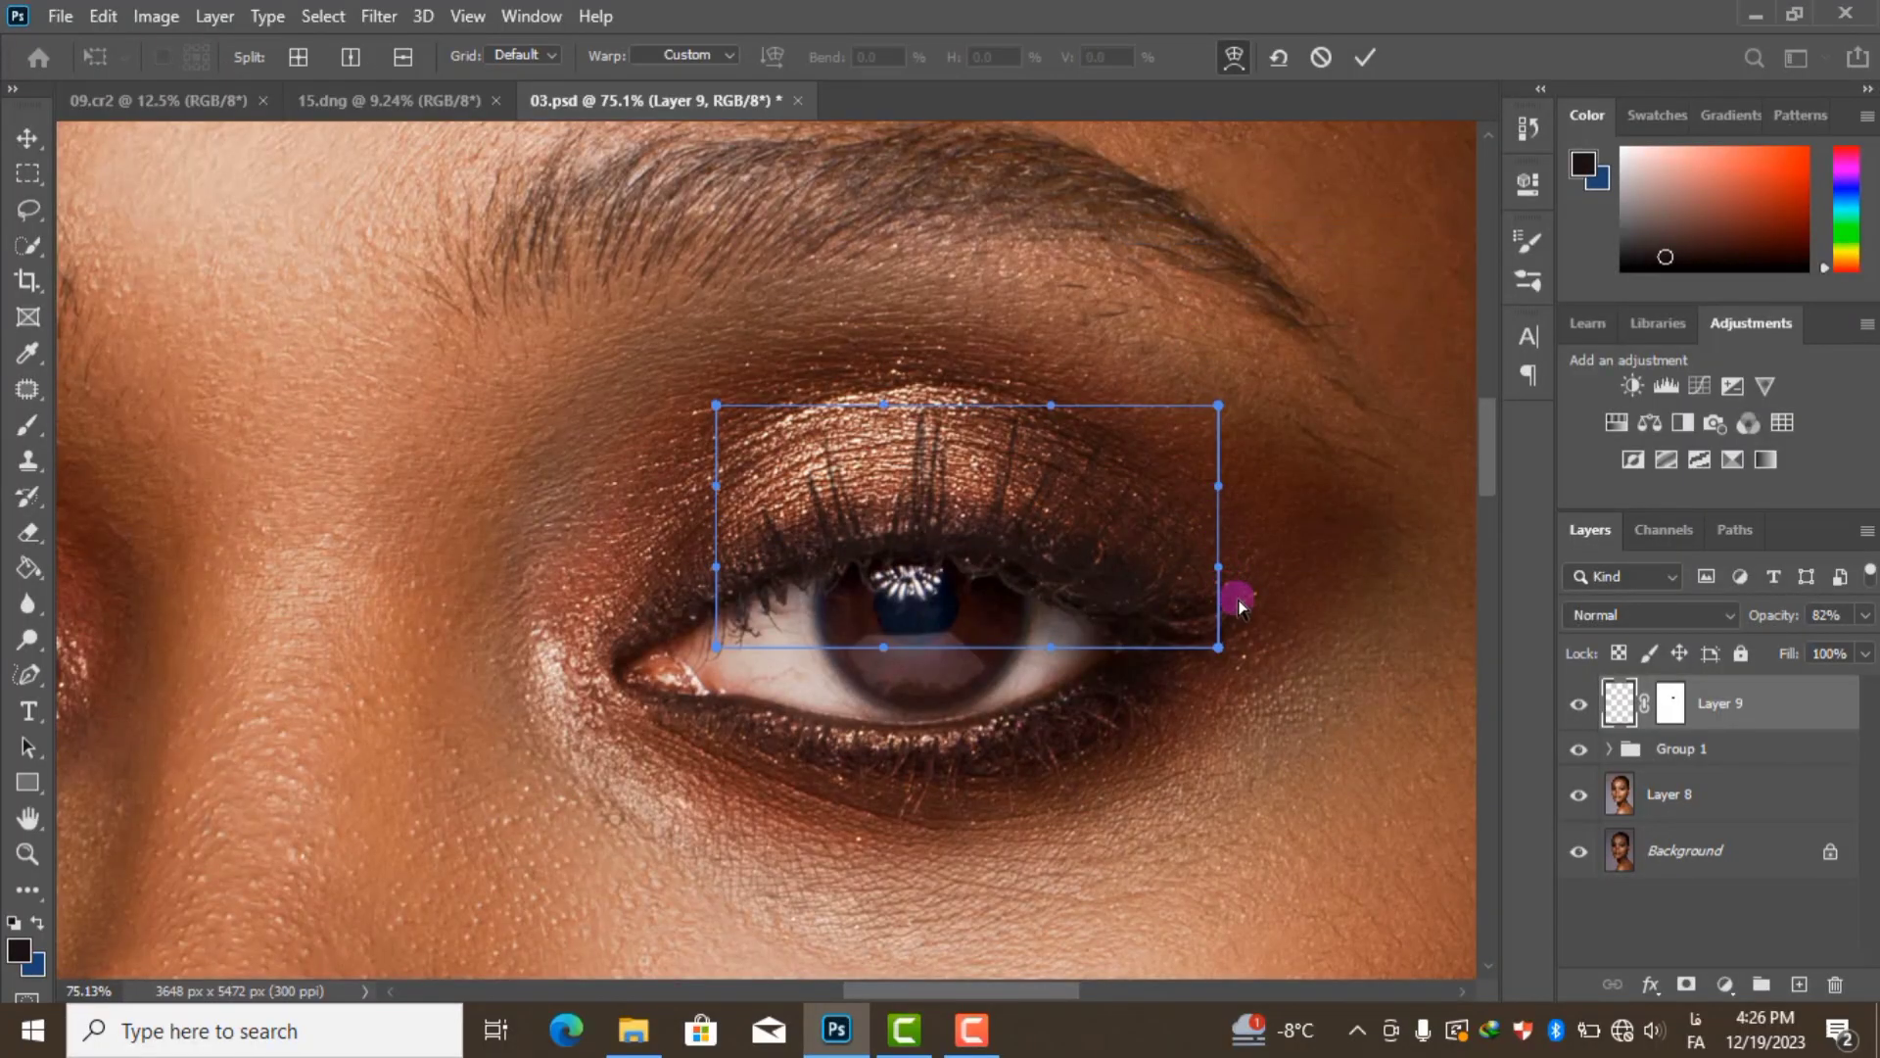
pyautogui.moveTo(1218, 576); pyautogui.dragTo(1240, 594)
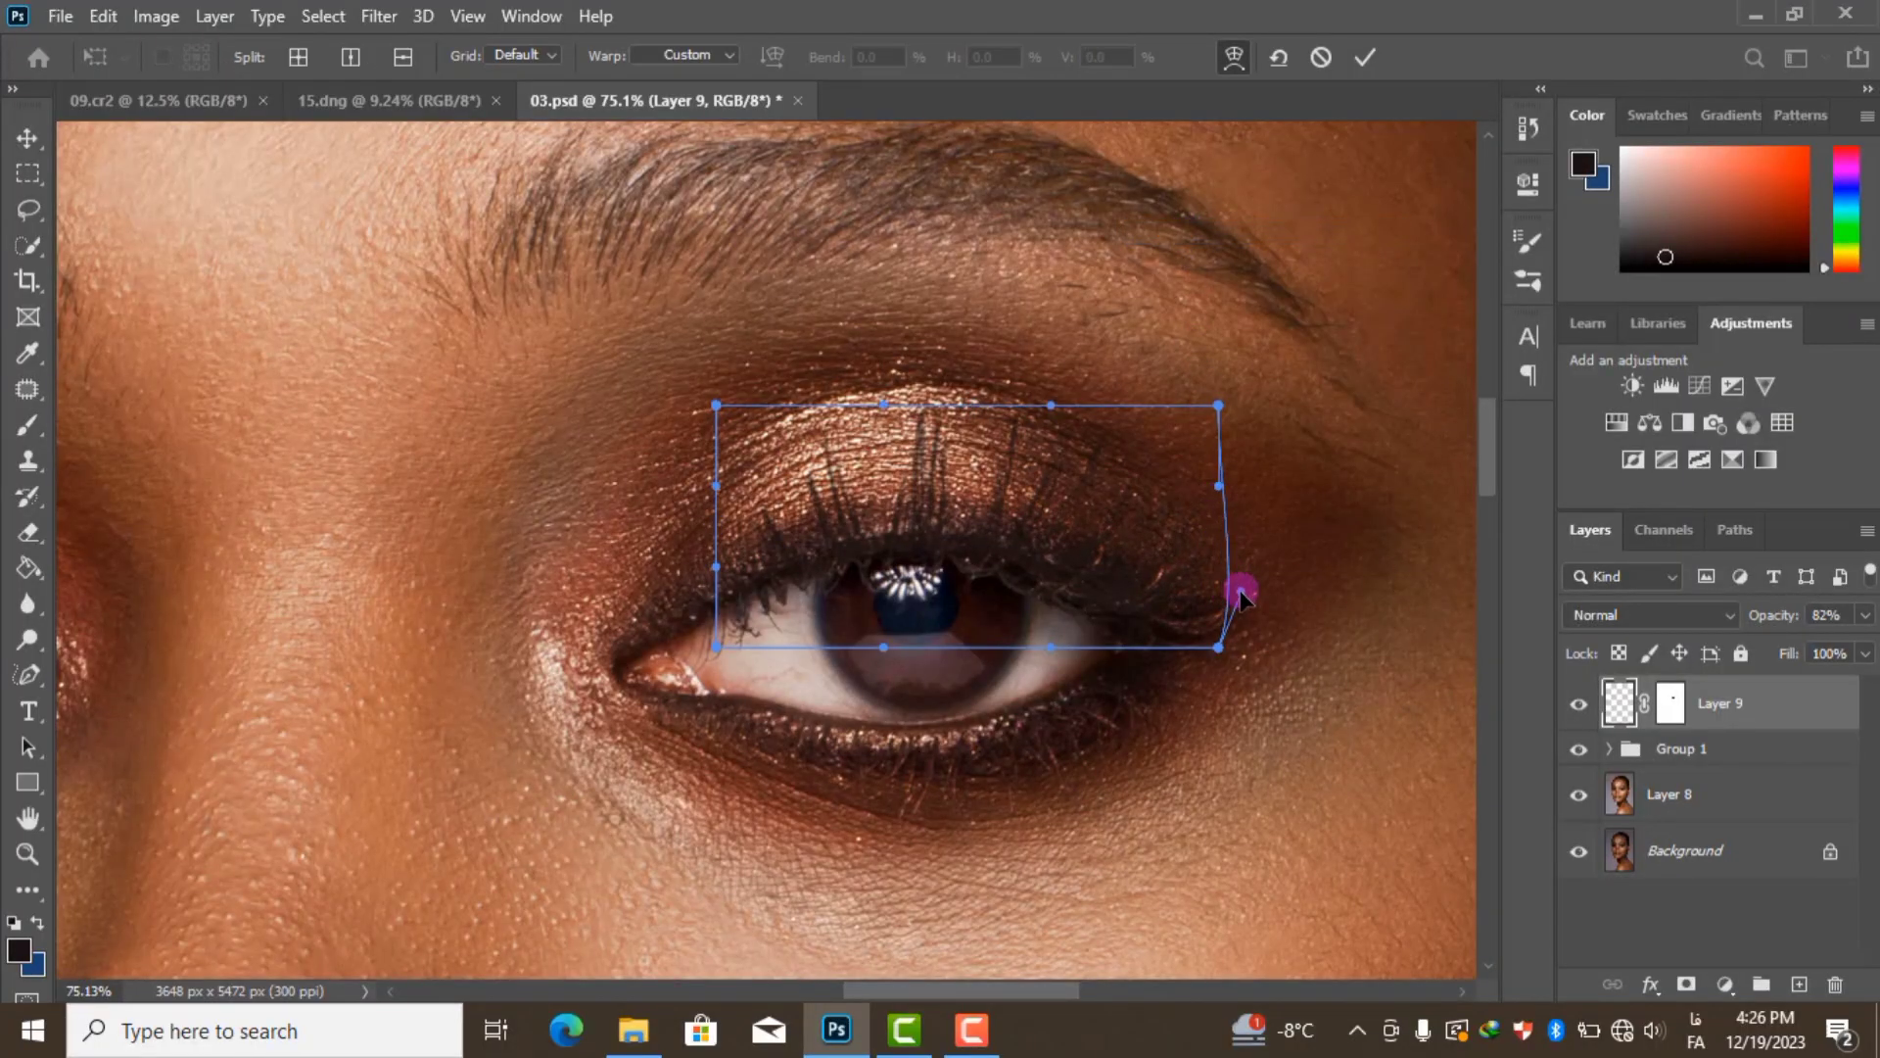
pyautogui.press('Return')
pyautogui.scroll(-3, 1273, 627)
pyautogui.scroll(-3, 1322, 627)
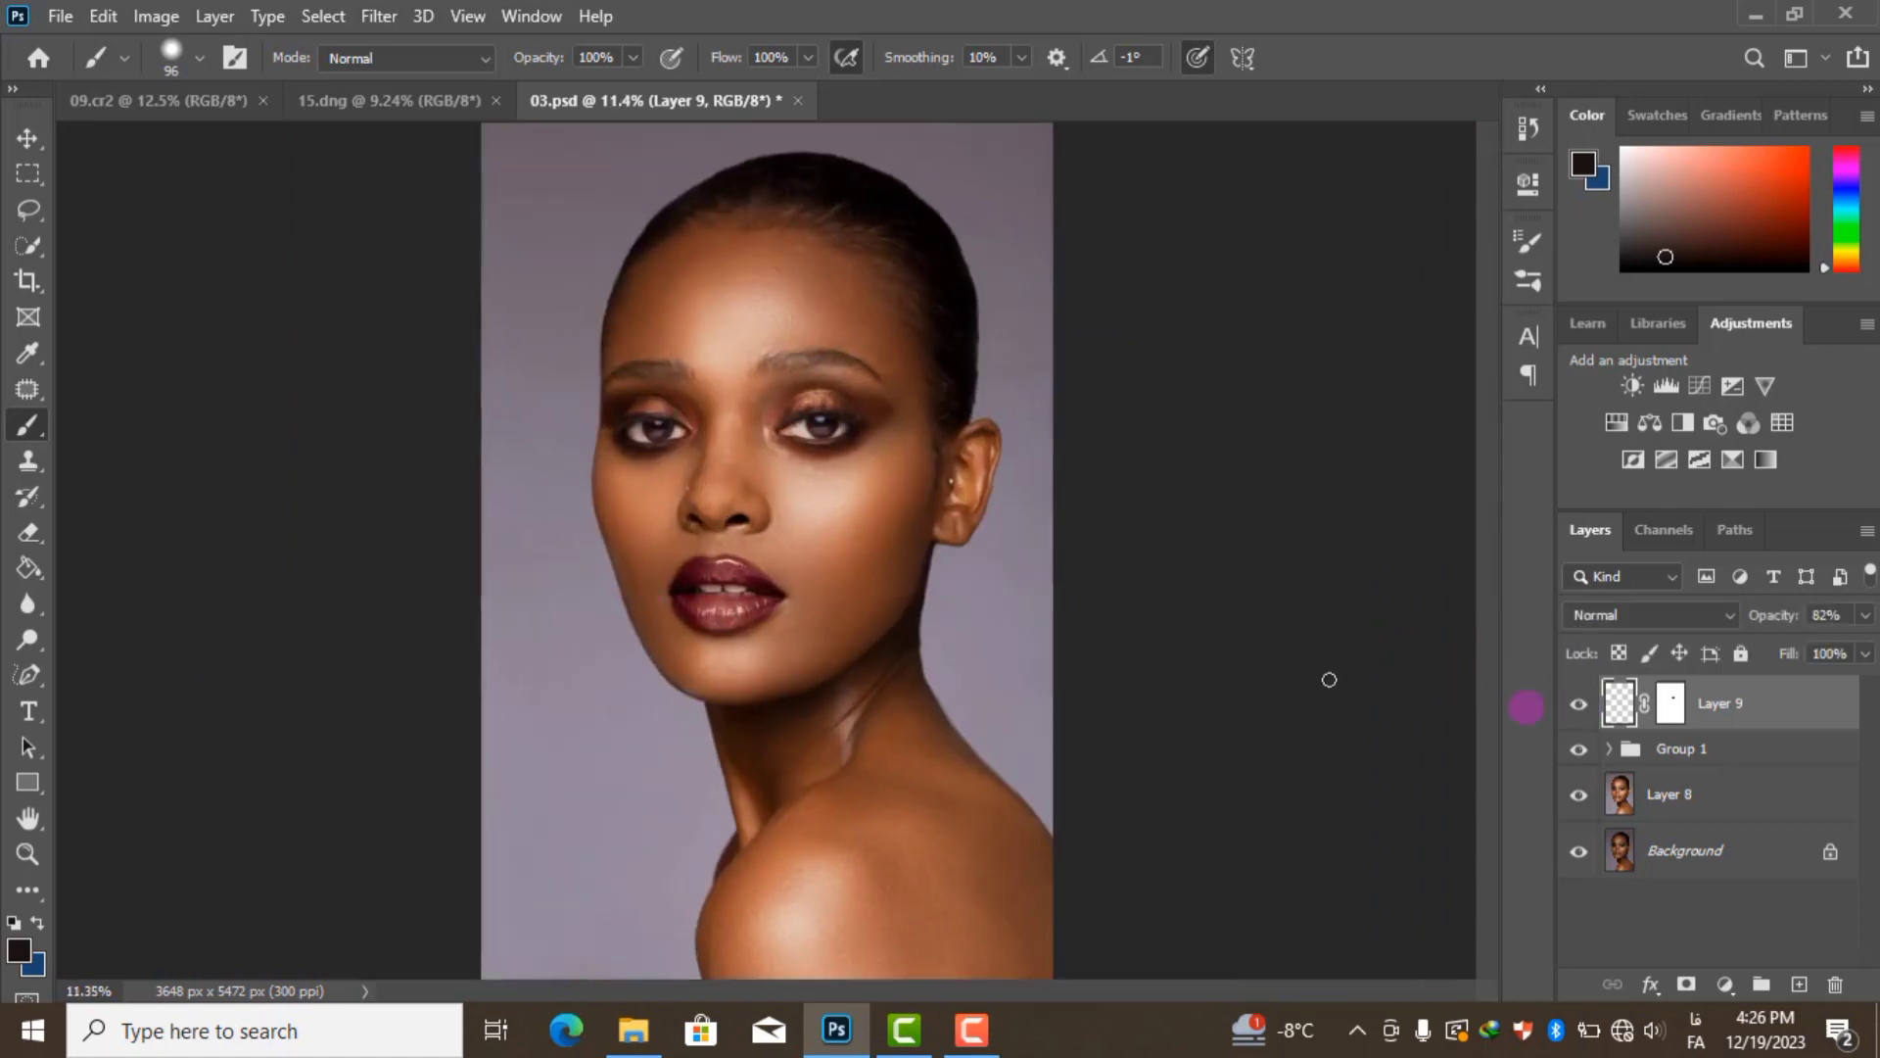
# Add a new Layer 10 above the lashes and set an even darker brown foreground
pyautogui.scroll(2, 676, 412)
pyautogui.scroll(2, 980, 421)
pyautogui.scroll(2, 1214, 439)
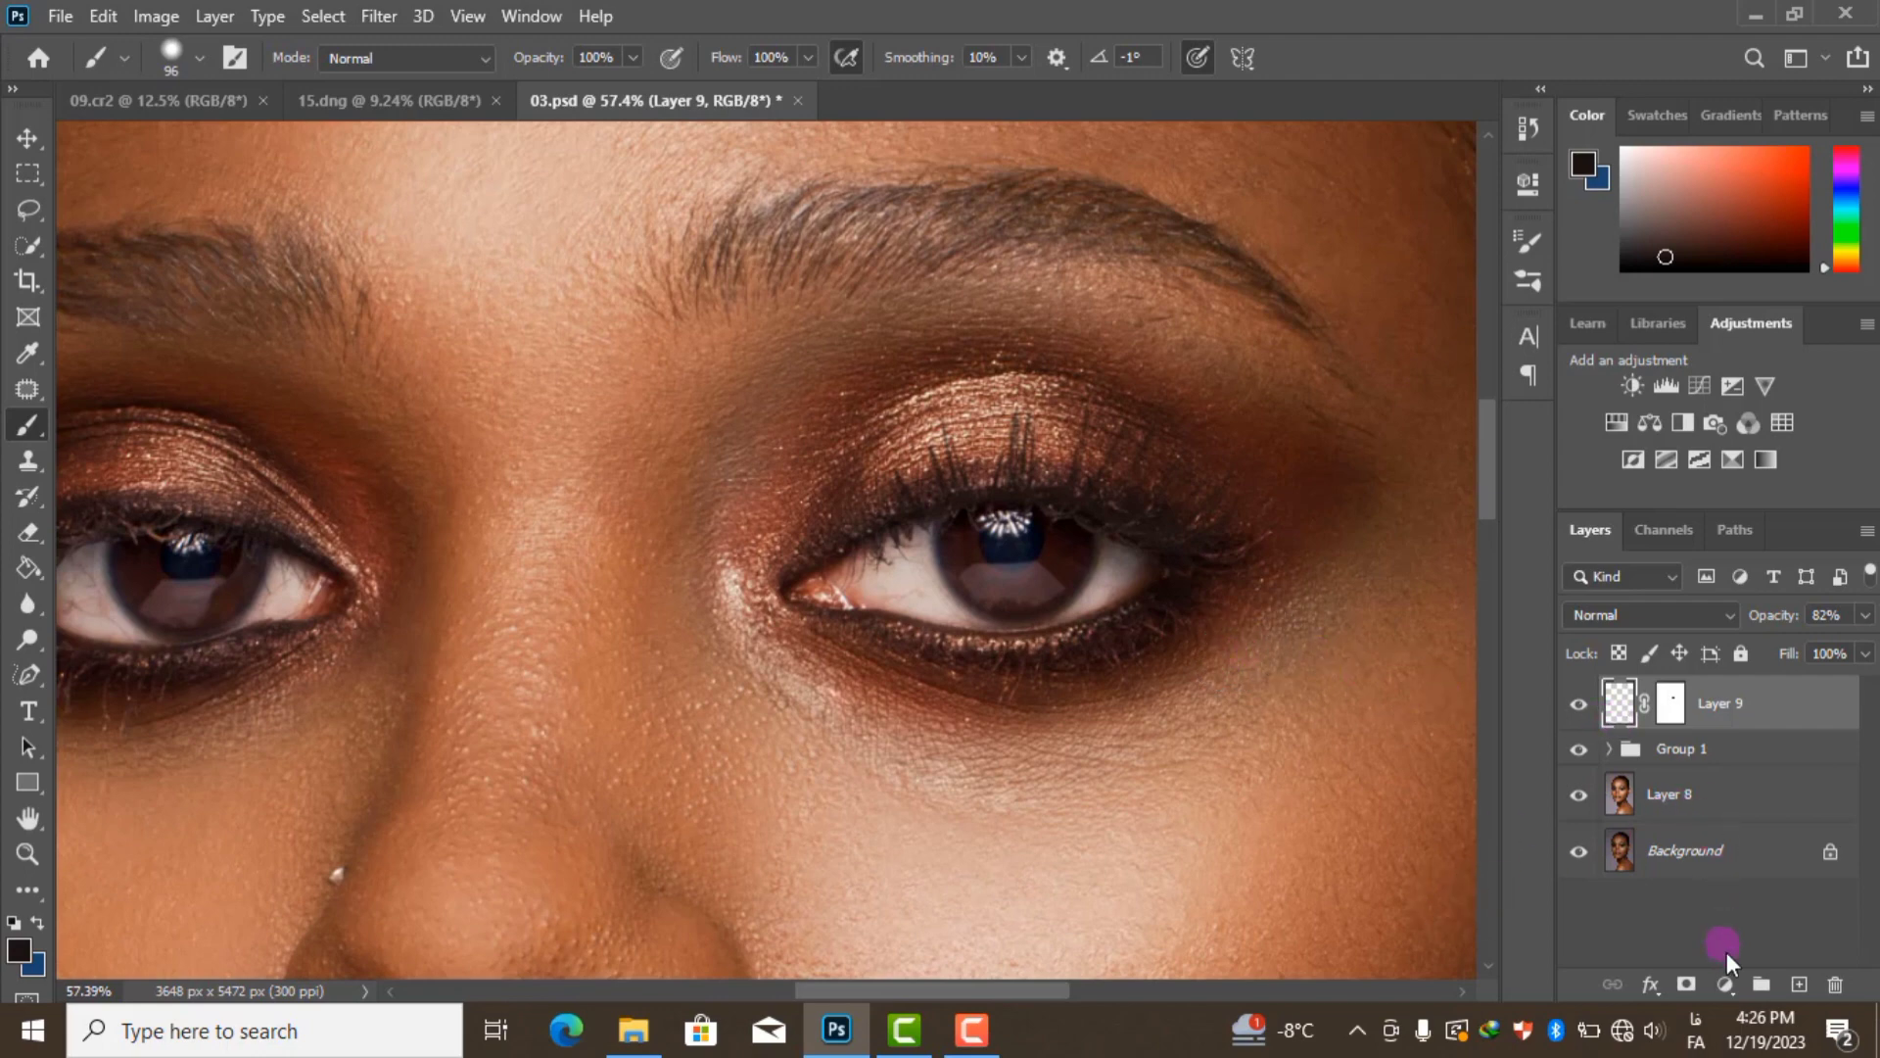
pyautogui.click(1799, 983)
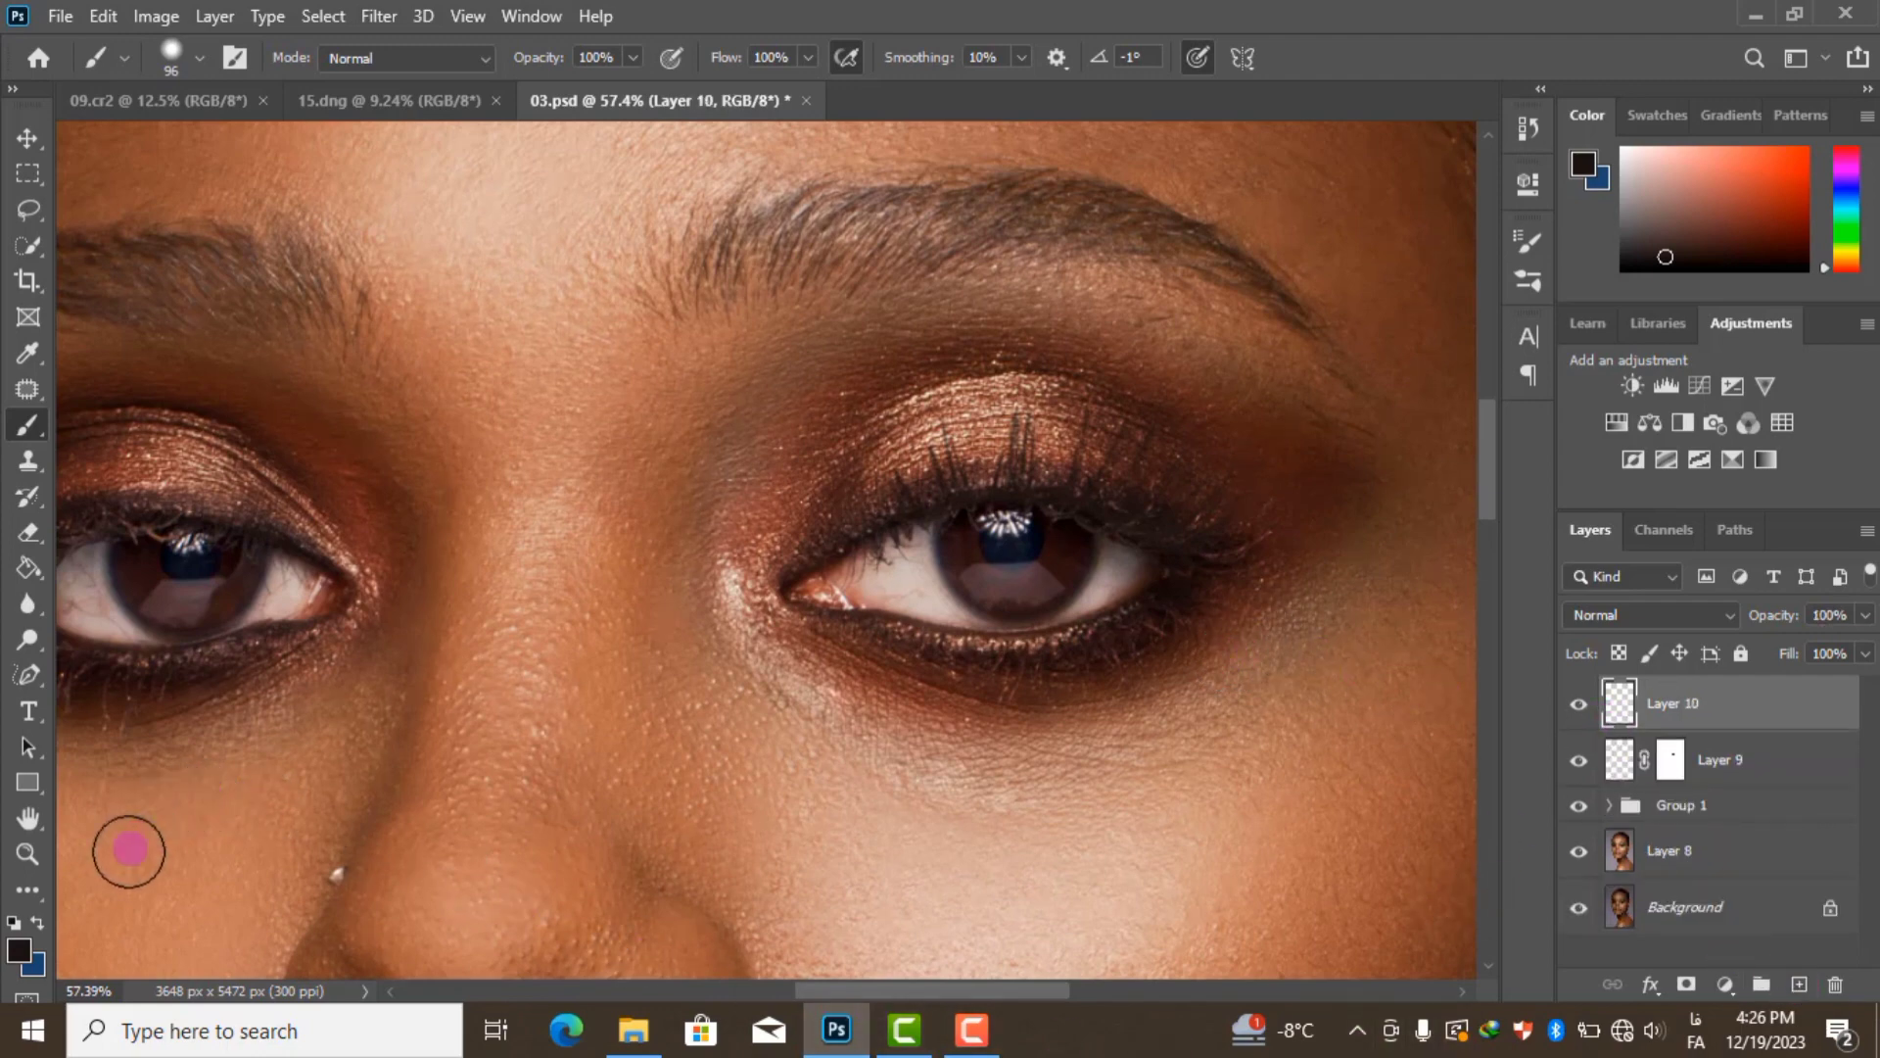
pyautogui.click(19, 948)
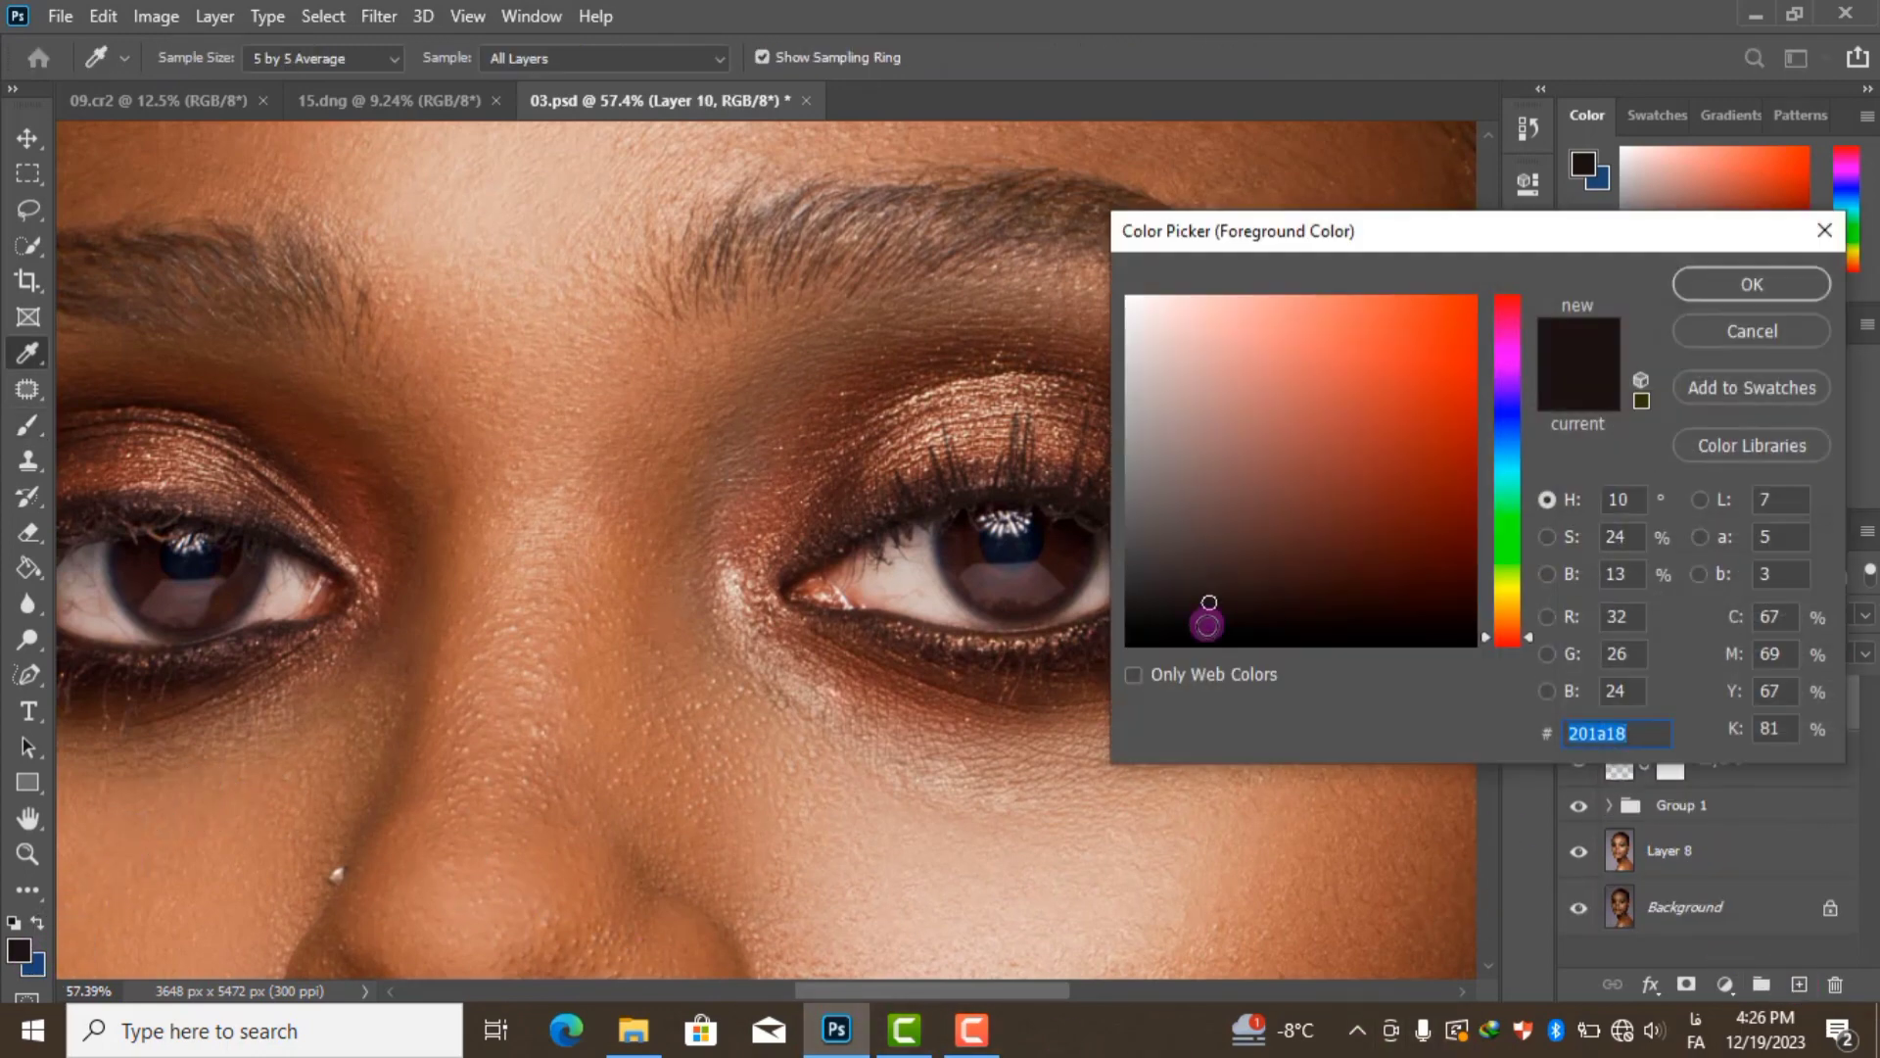
pyautogui.click(1208, 623)
pyautogui.click(1752, 284)
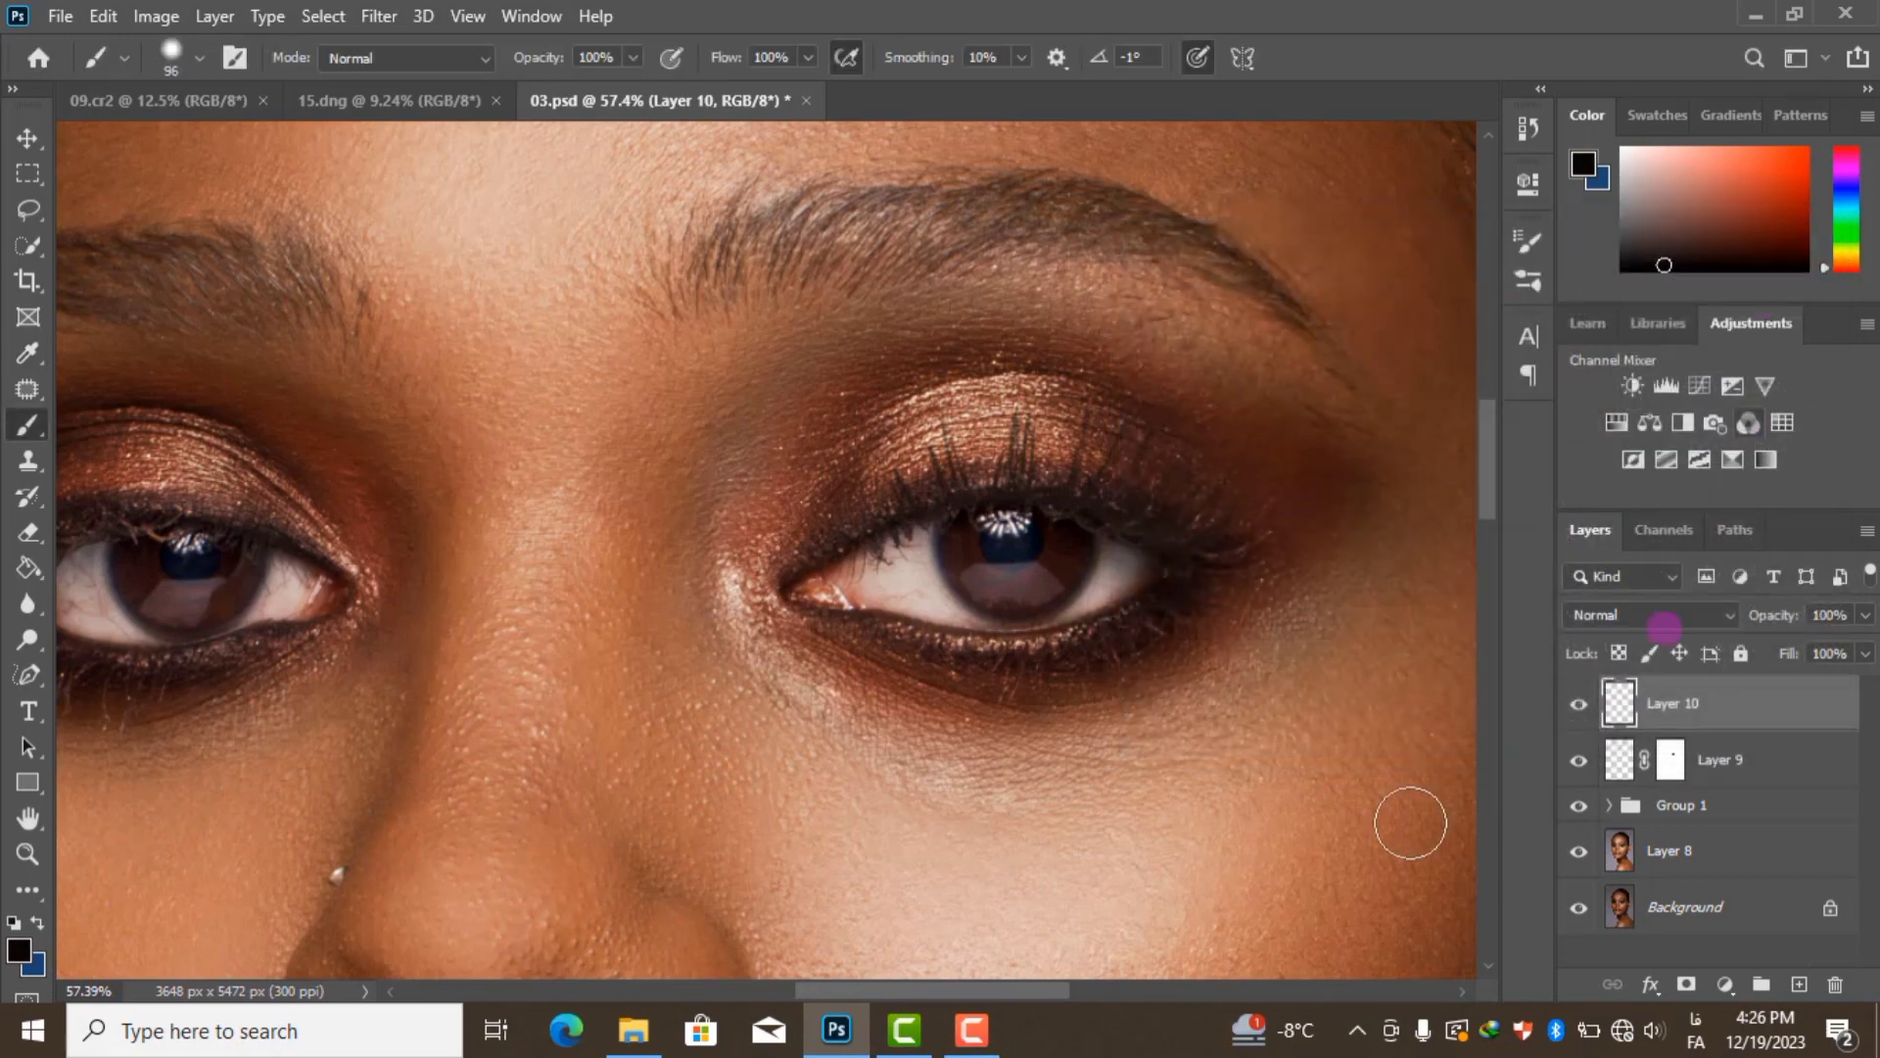
# Fill Layer 10 with the dark colour, clip it to Layer 9, and select both layers
pyautogui.click(28, 568)
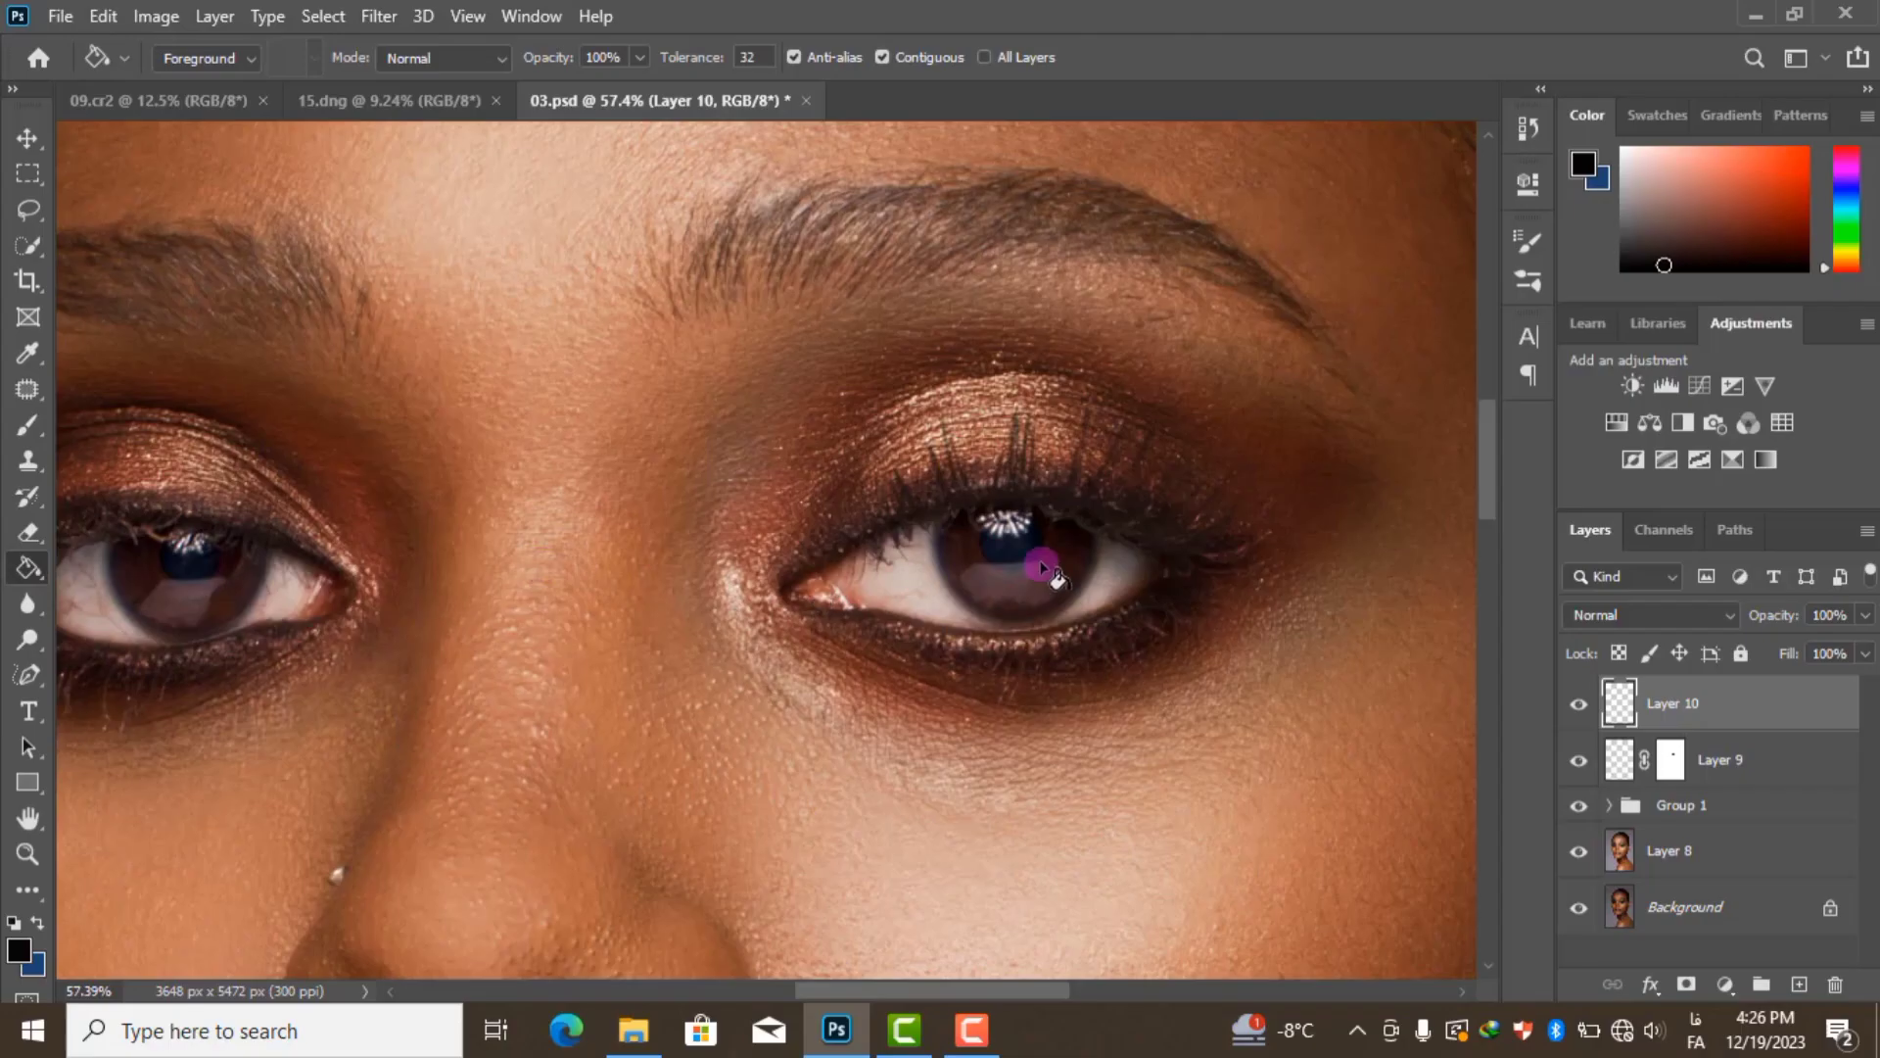
pyautogui.click(1040, 560)
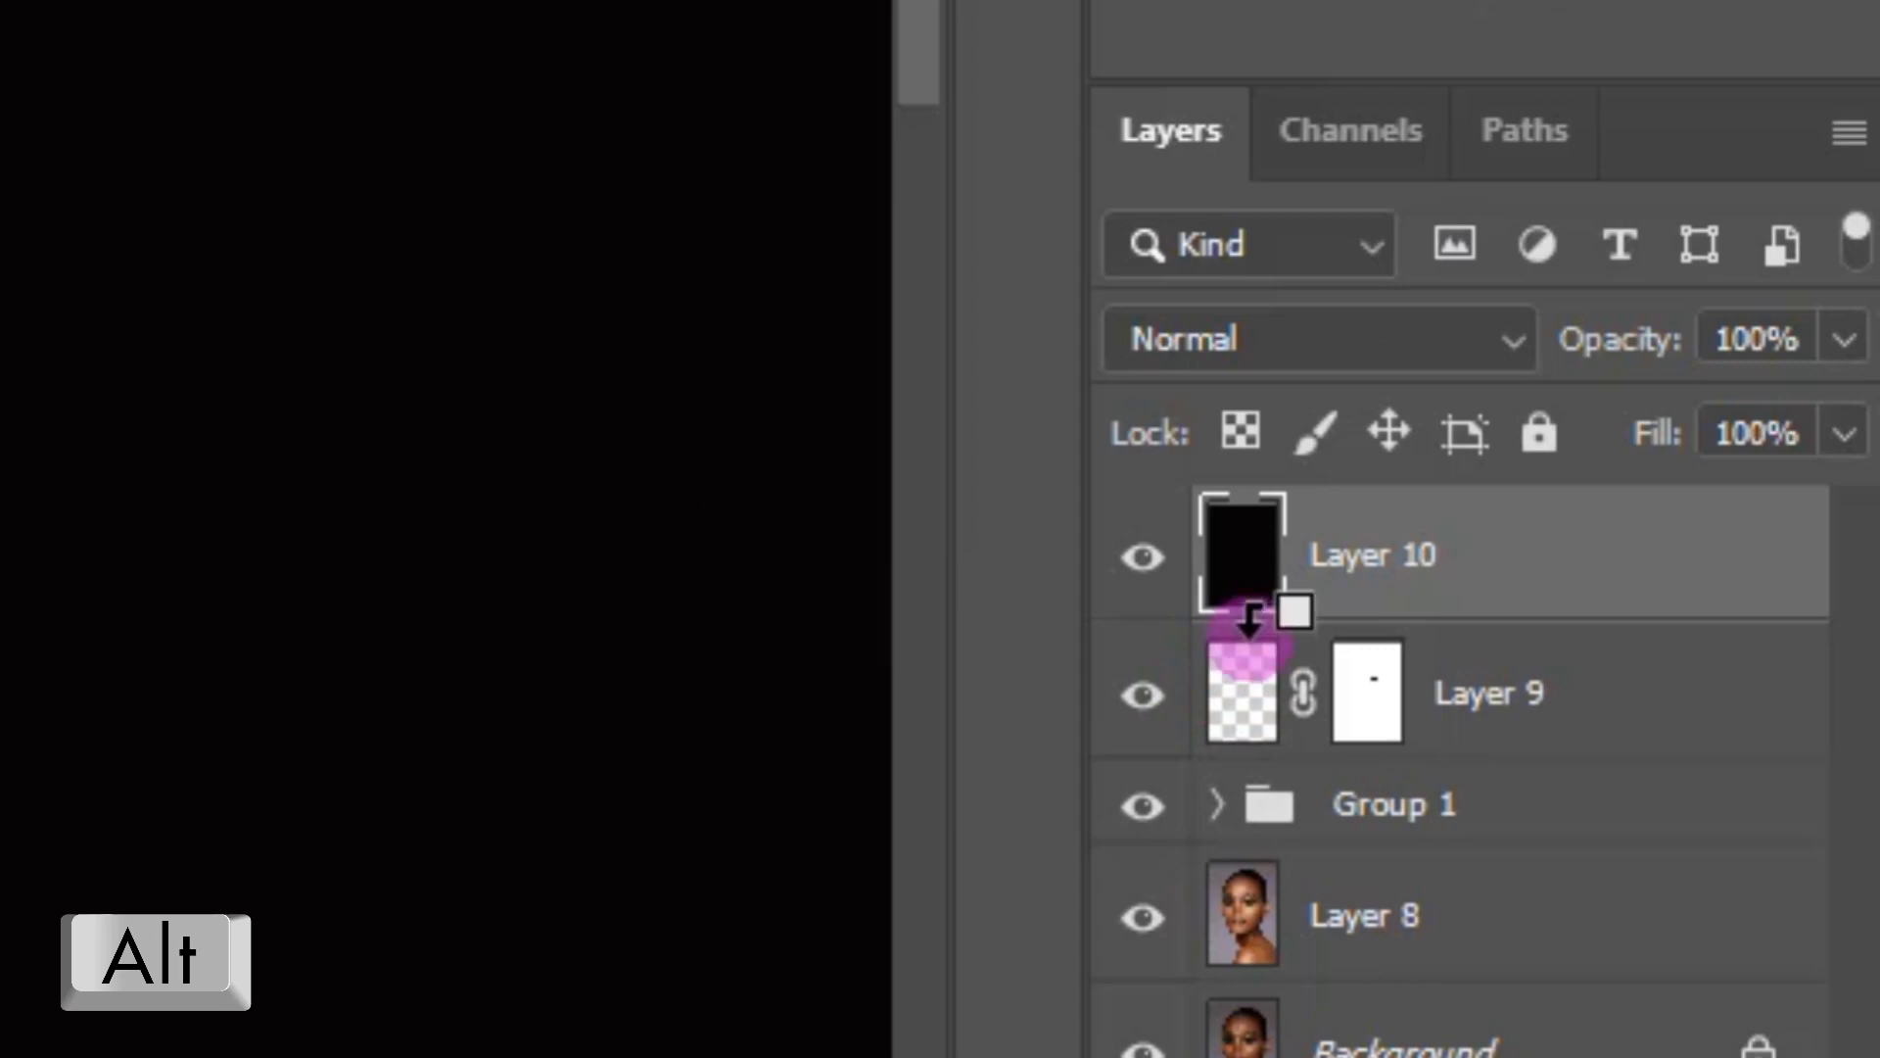
pyautogui.keyDown('alt'); pyautogui.click(1251, 619); pyautogui.keyUp('alt')
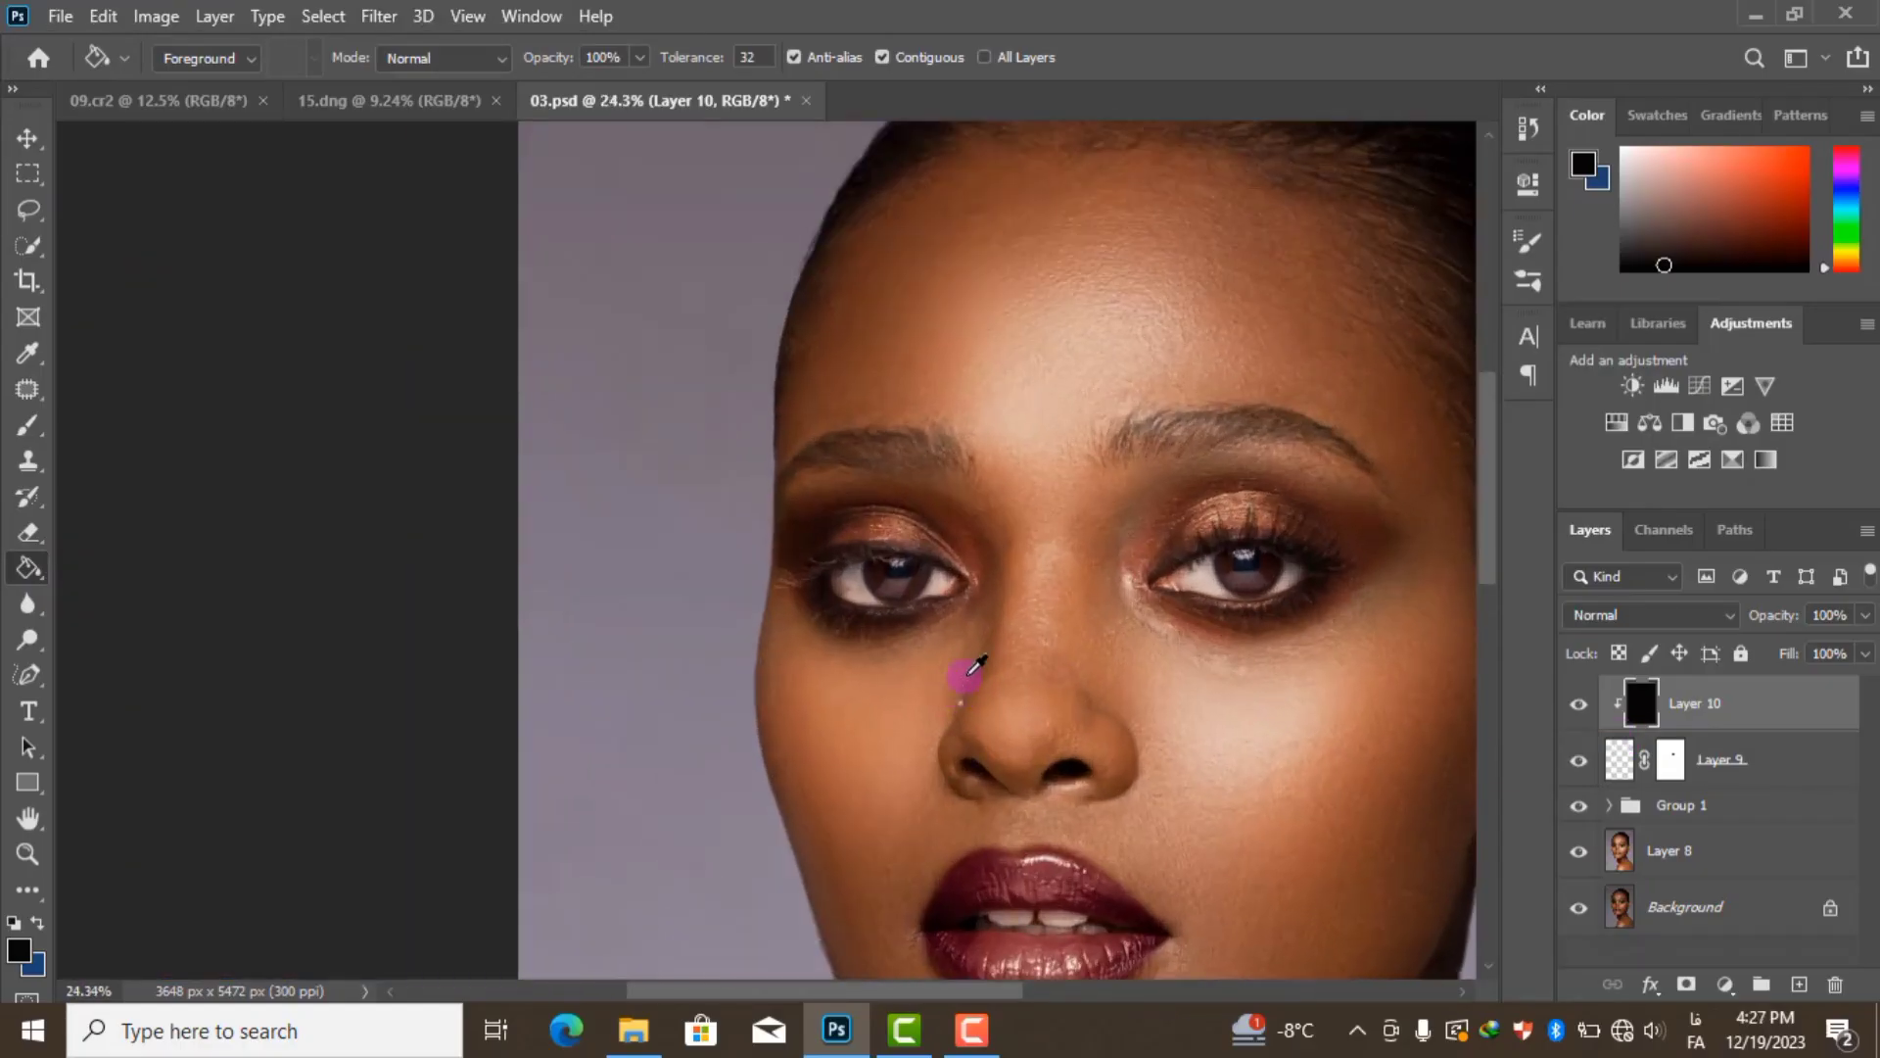
pyautogui.scroll(1, 976, 667)
pyautogui.keyDown('alt'); pyautogui.click(1335, 613); pyautogui.keyUp('alt')
pyautogui.click(1371, 646)
pyautogui.hotkey('ctrl', 'z')
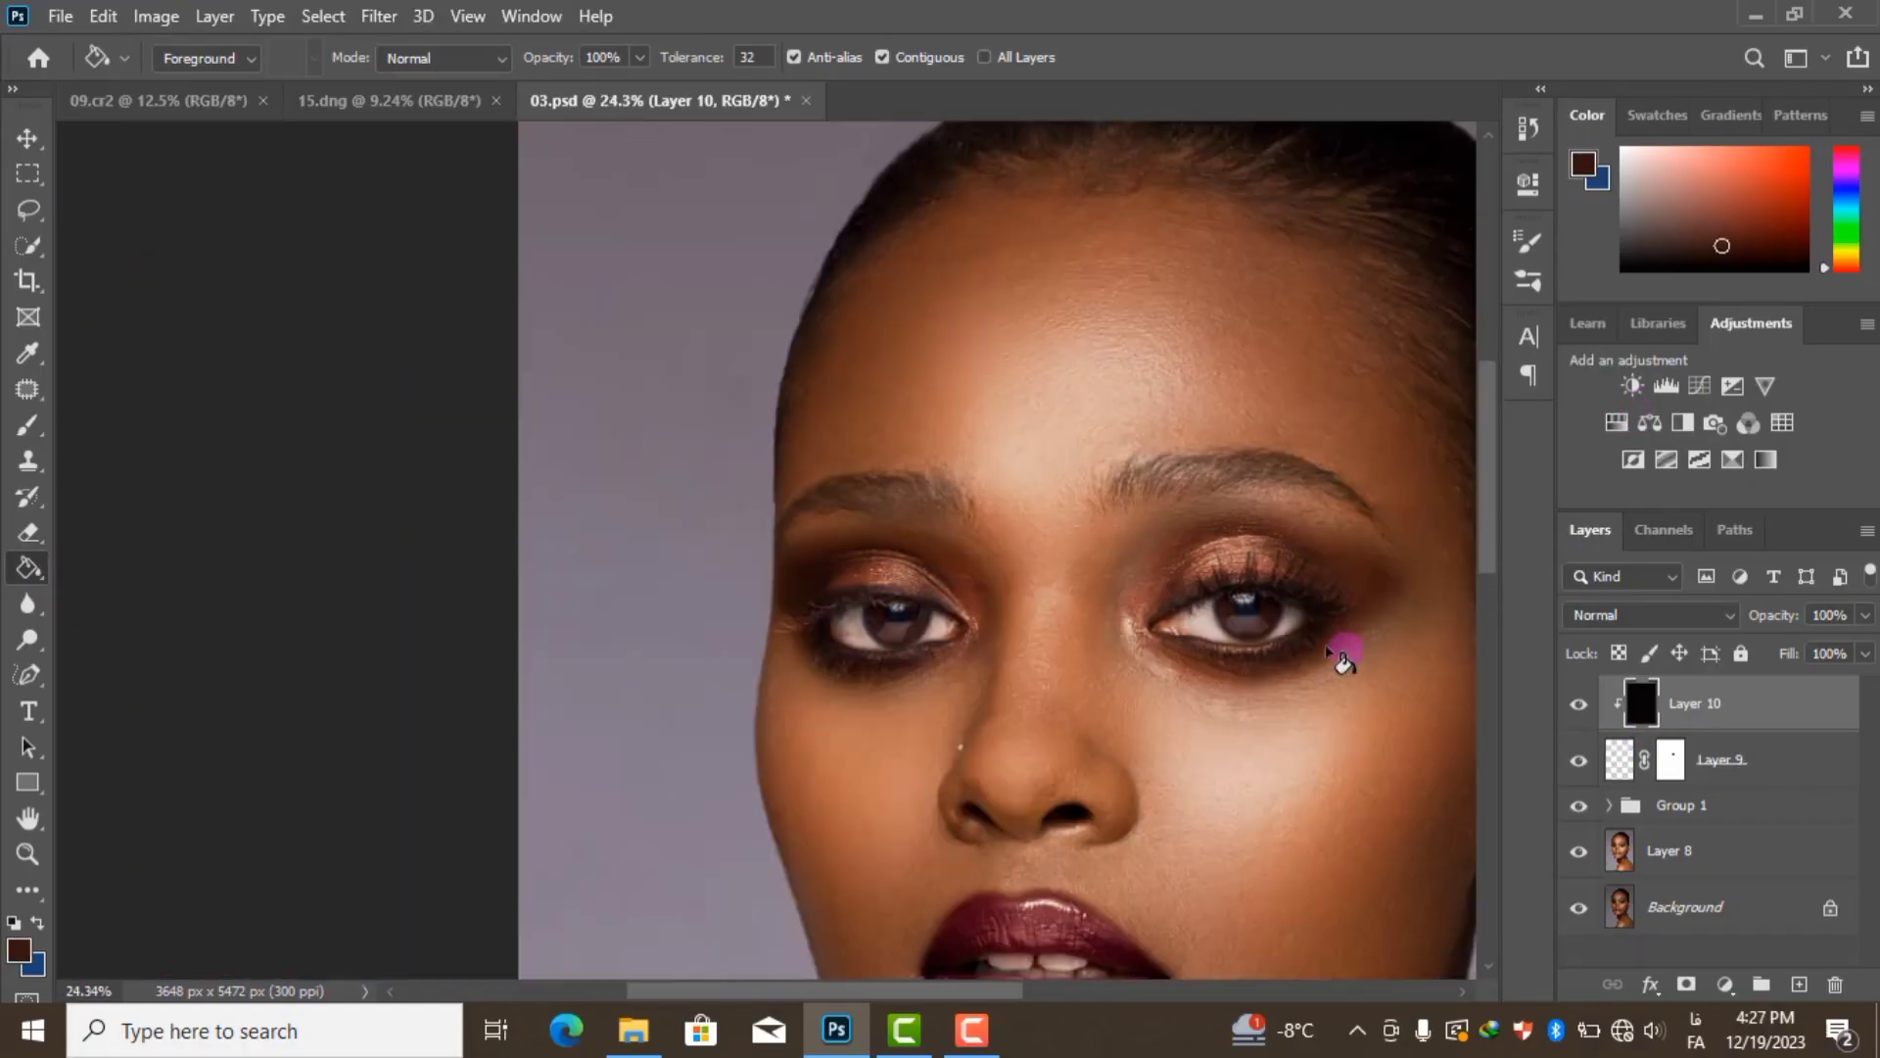
pyautogui.scroll(3, 1114, 634)
pyautogui.keyDown('shift'); pyautogui.click(1778, 769); pyautogui.keyUp('shift')
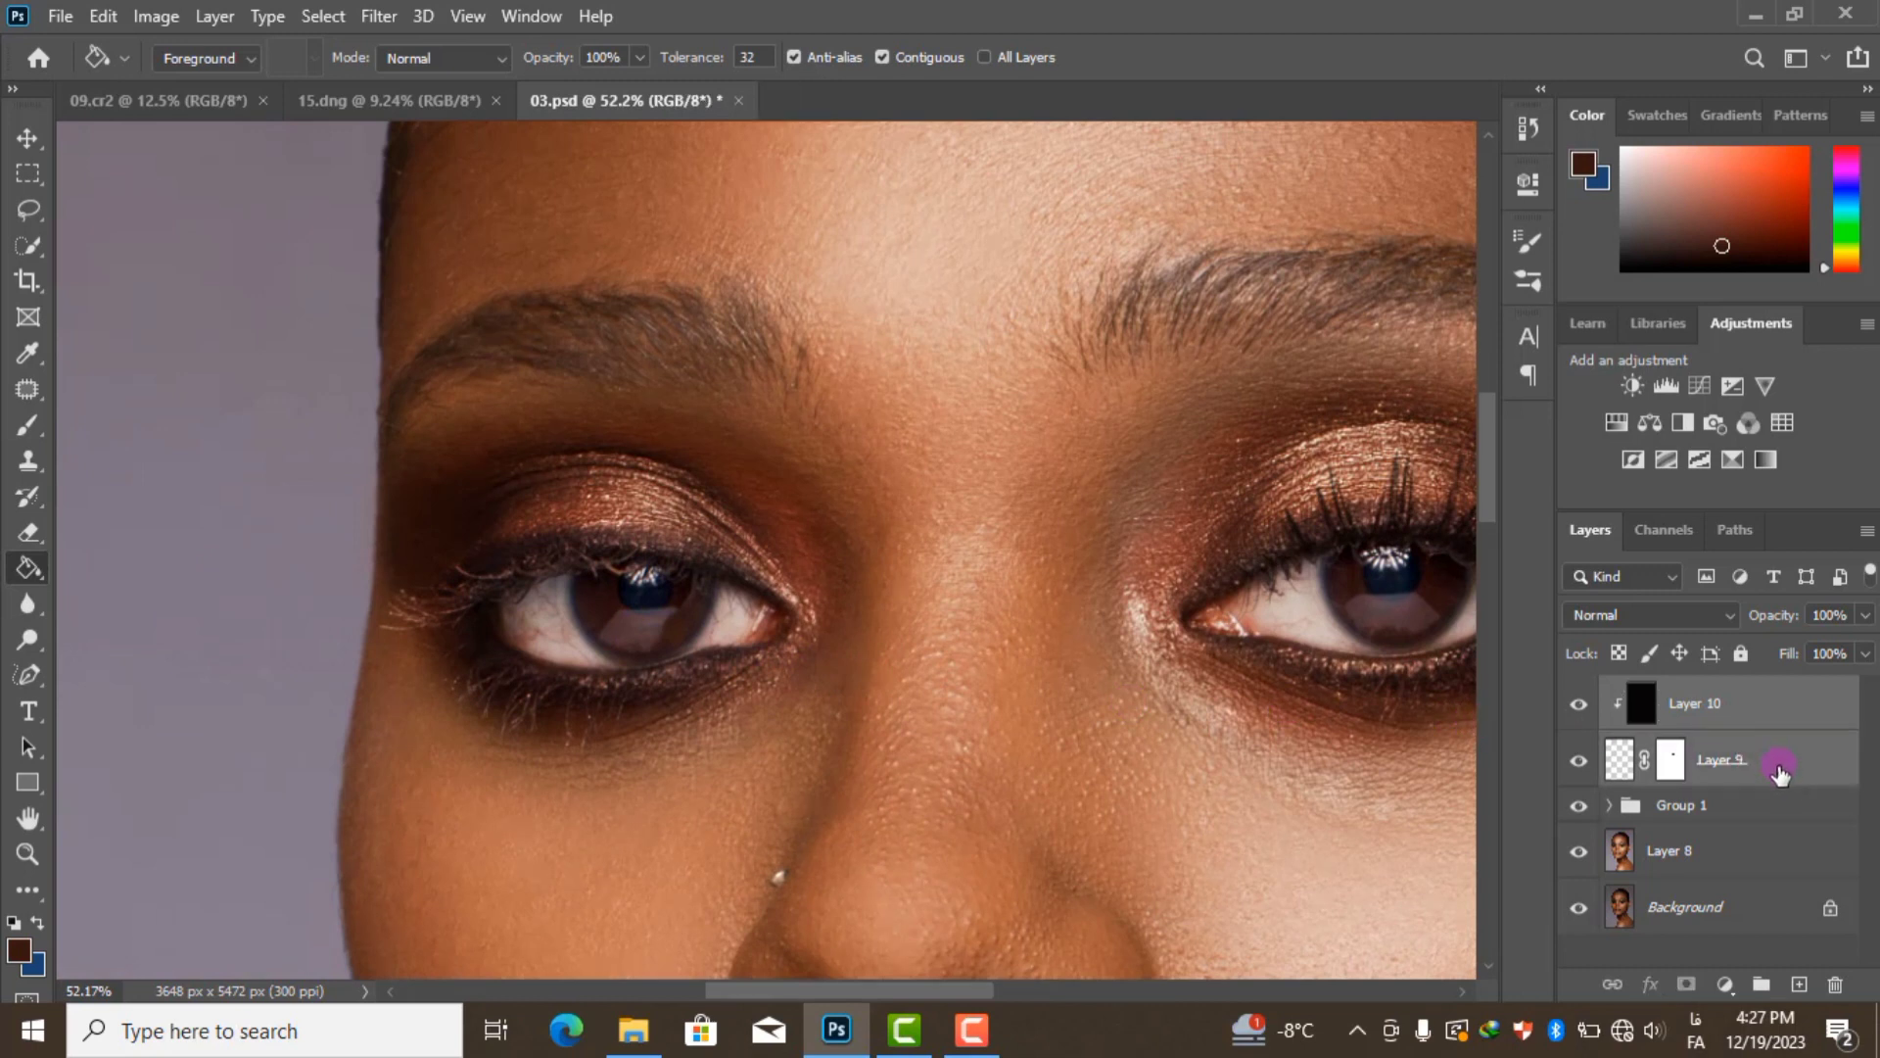
# Duplicate both lash layers and flip, rotate and position the copy on the left eye's upper lid
pyautogui.moveTo(1800, 766); pyautogui.dragTo(1800, 984)
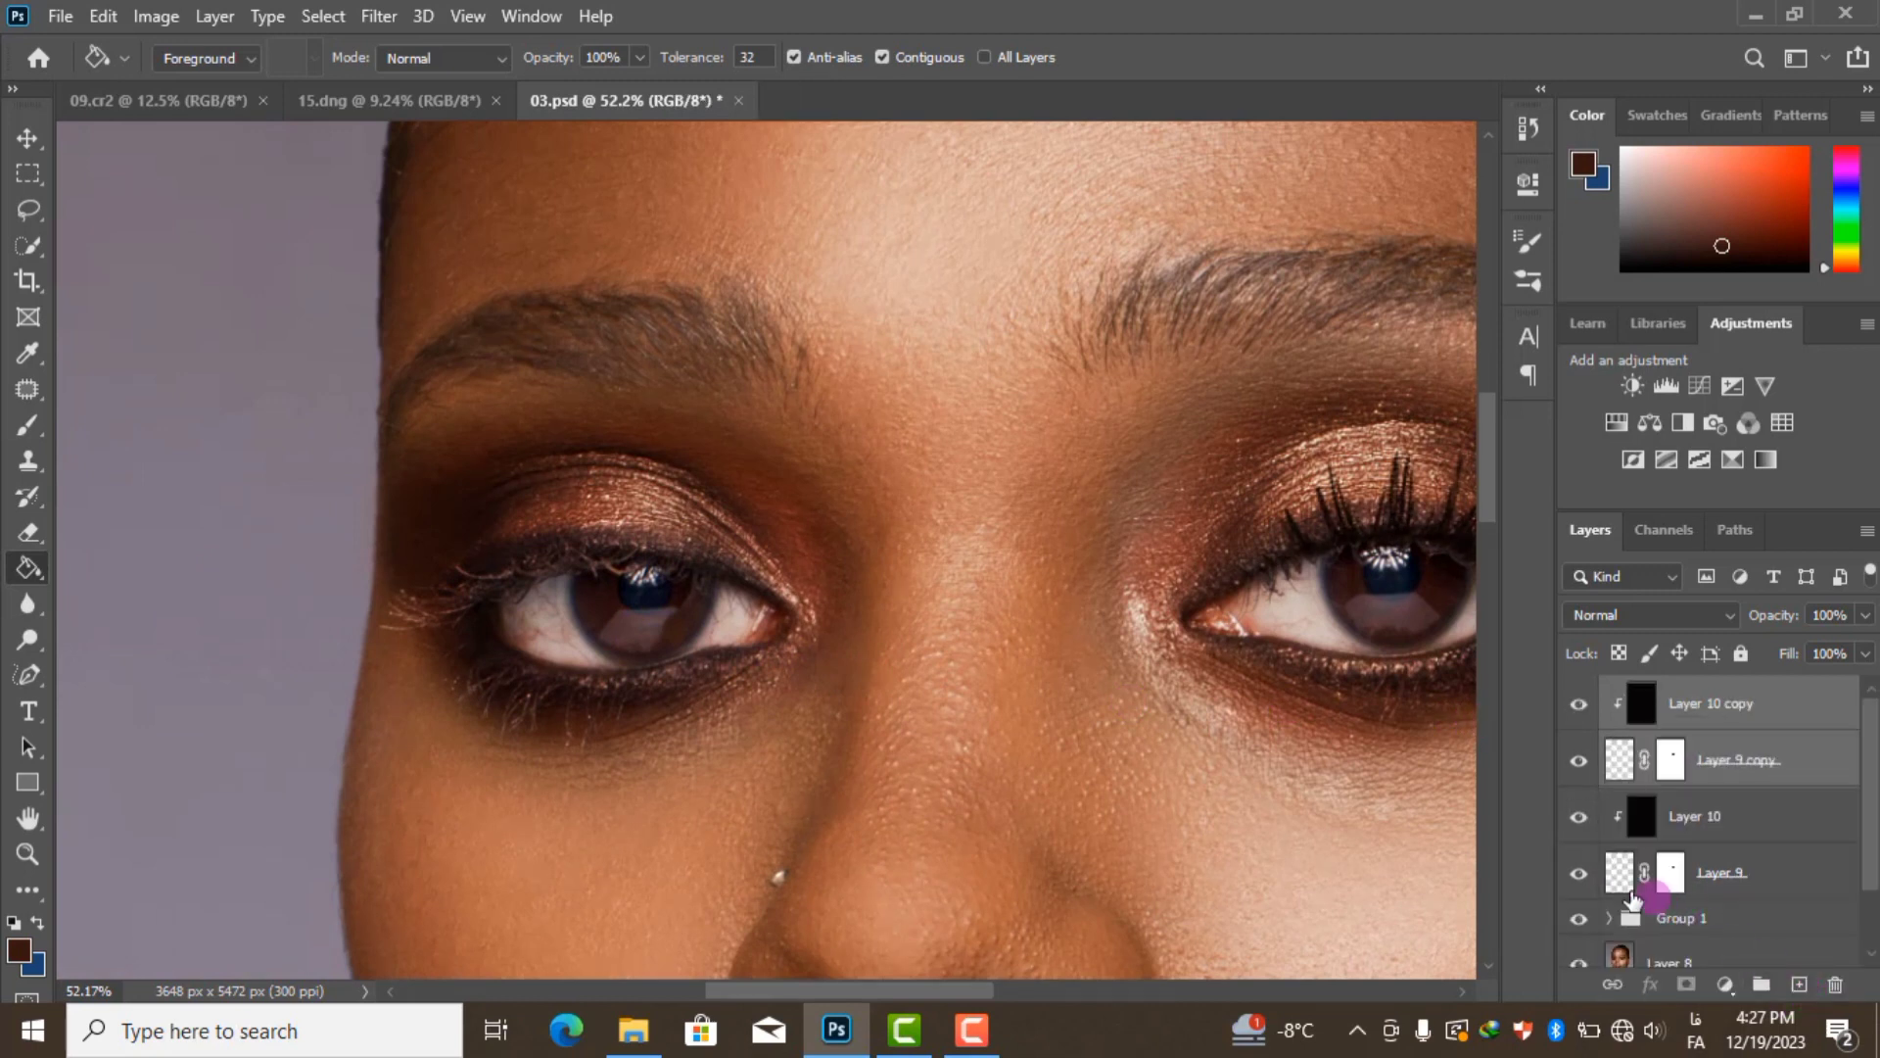
pyautogui.hotkey('ctrl', 't')
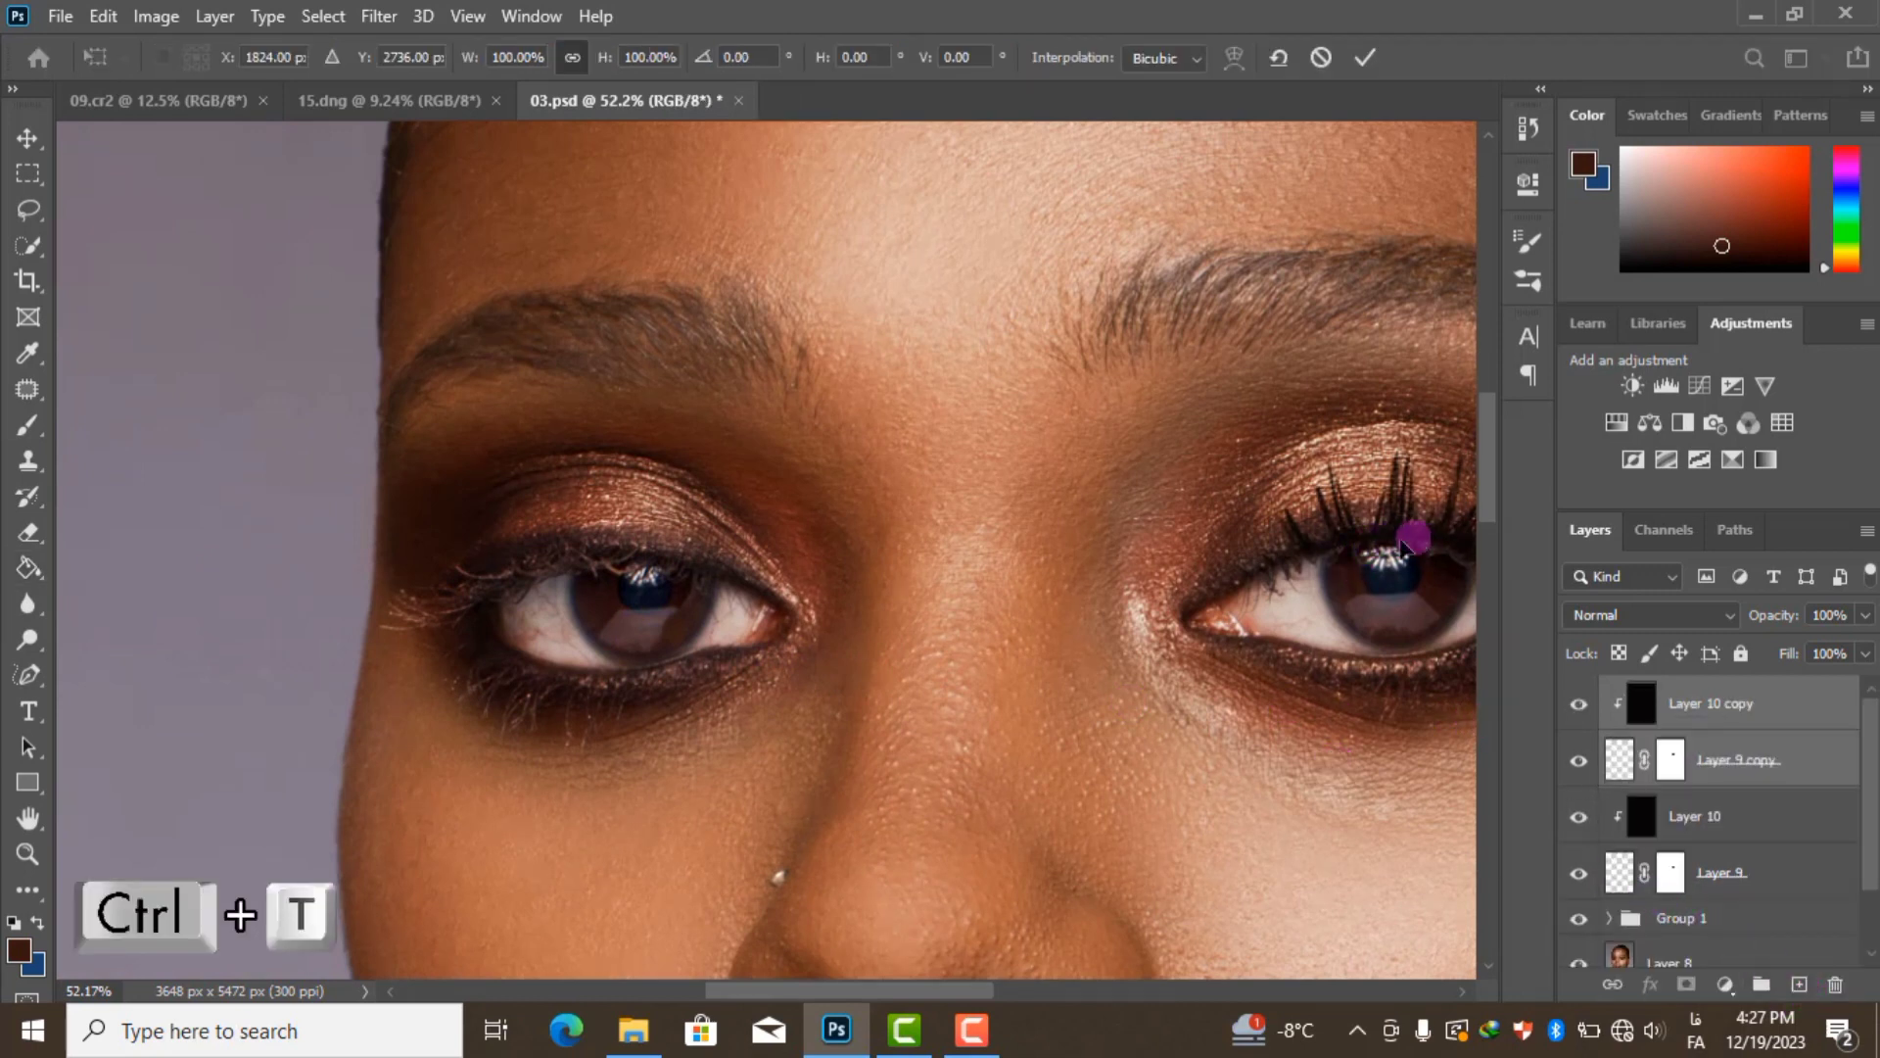
pyautogui.moveTo(1405, 543); pyautogui.dragTo(601, 591)
pyautogui.rightClick(602, 602)
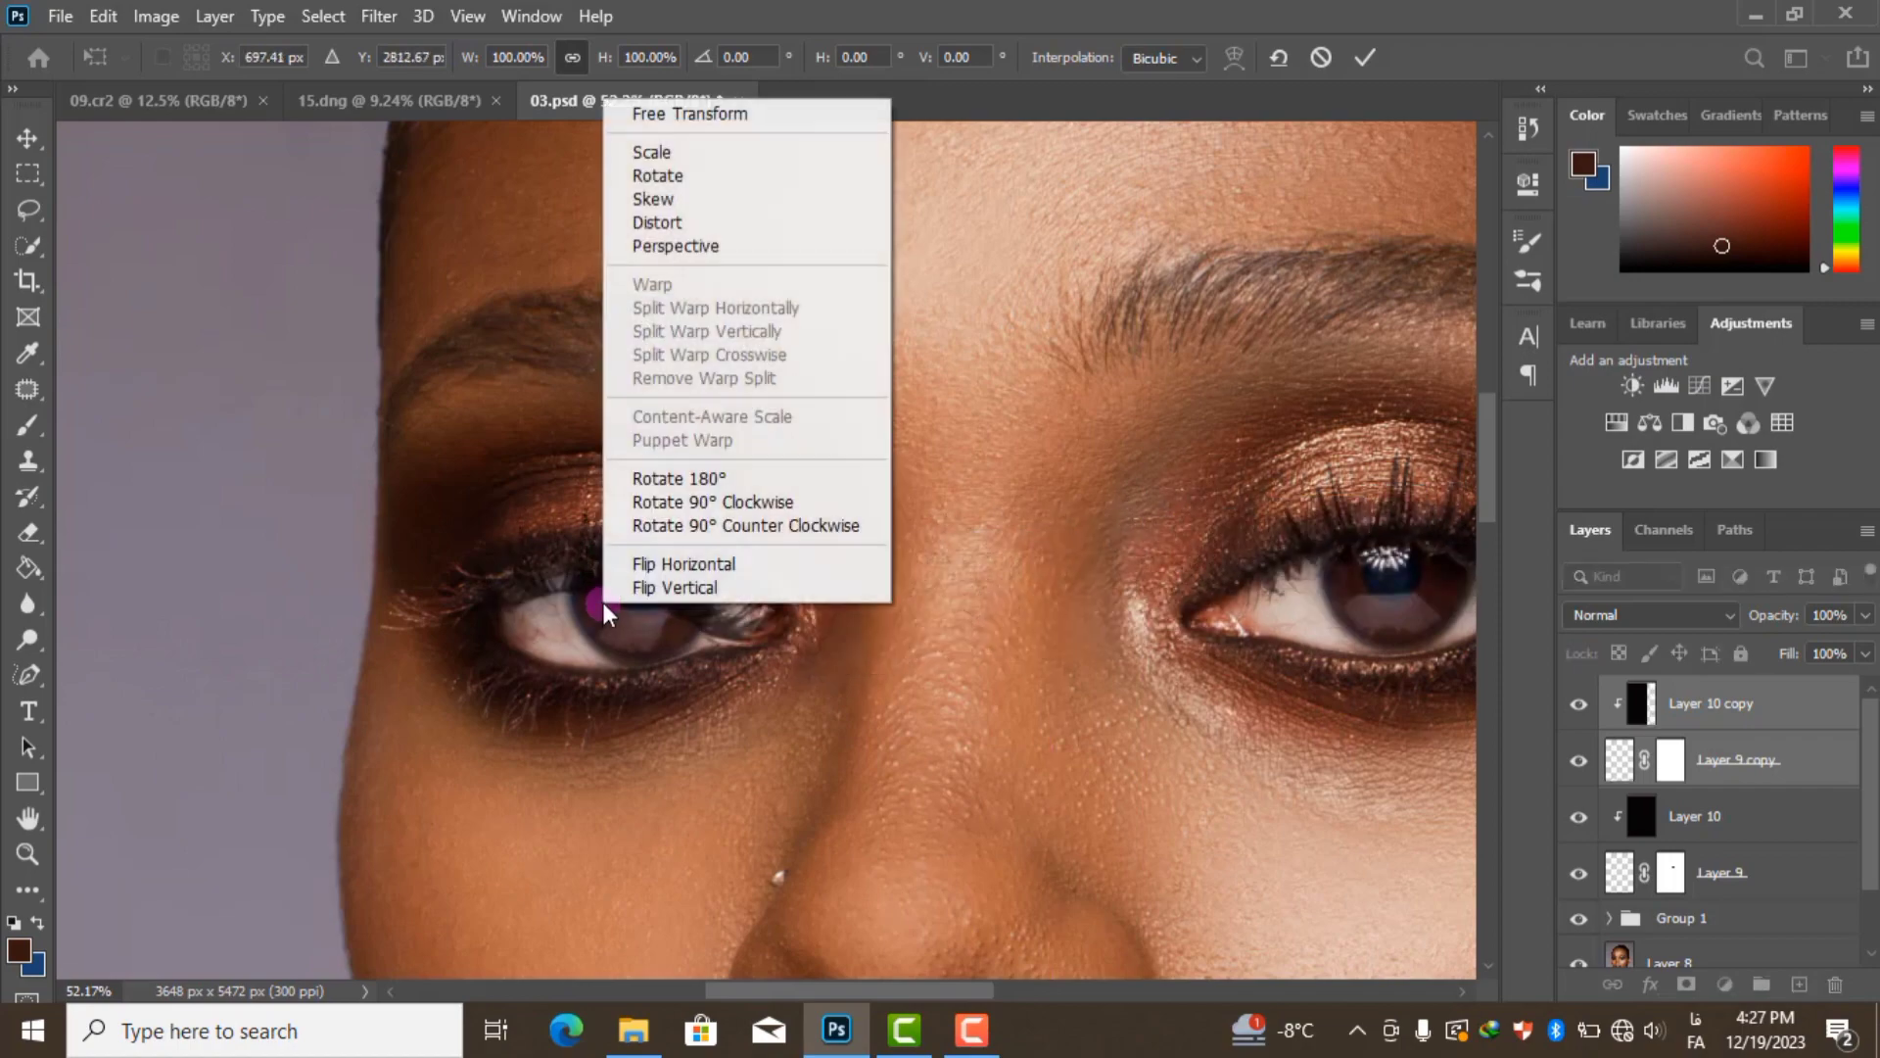
pyautogui.click(627, 564)
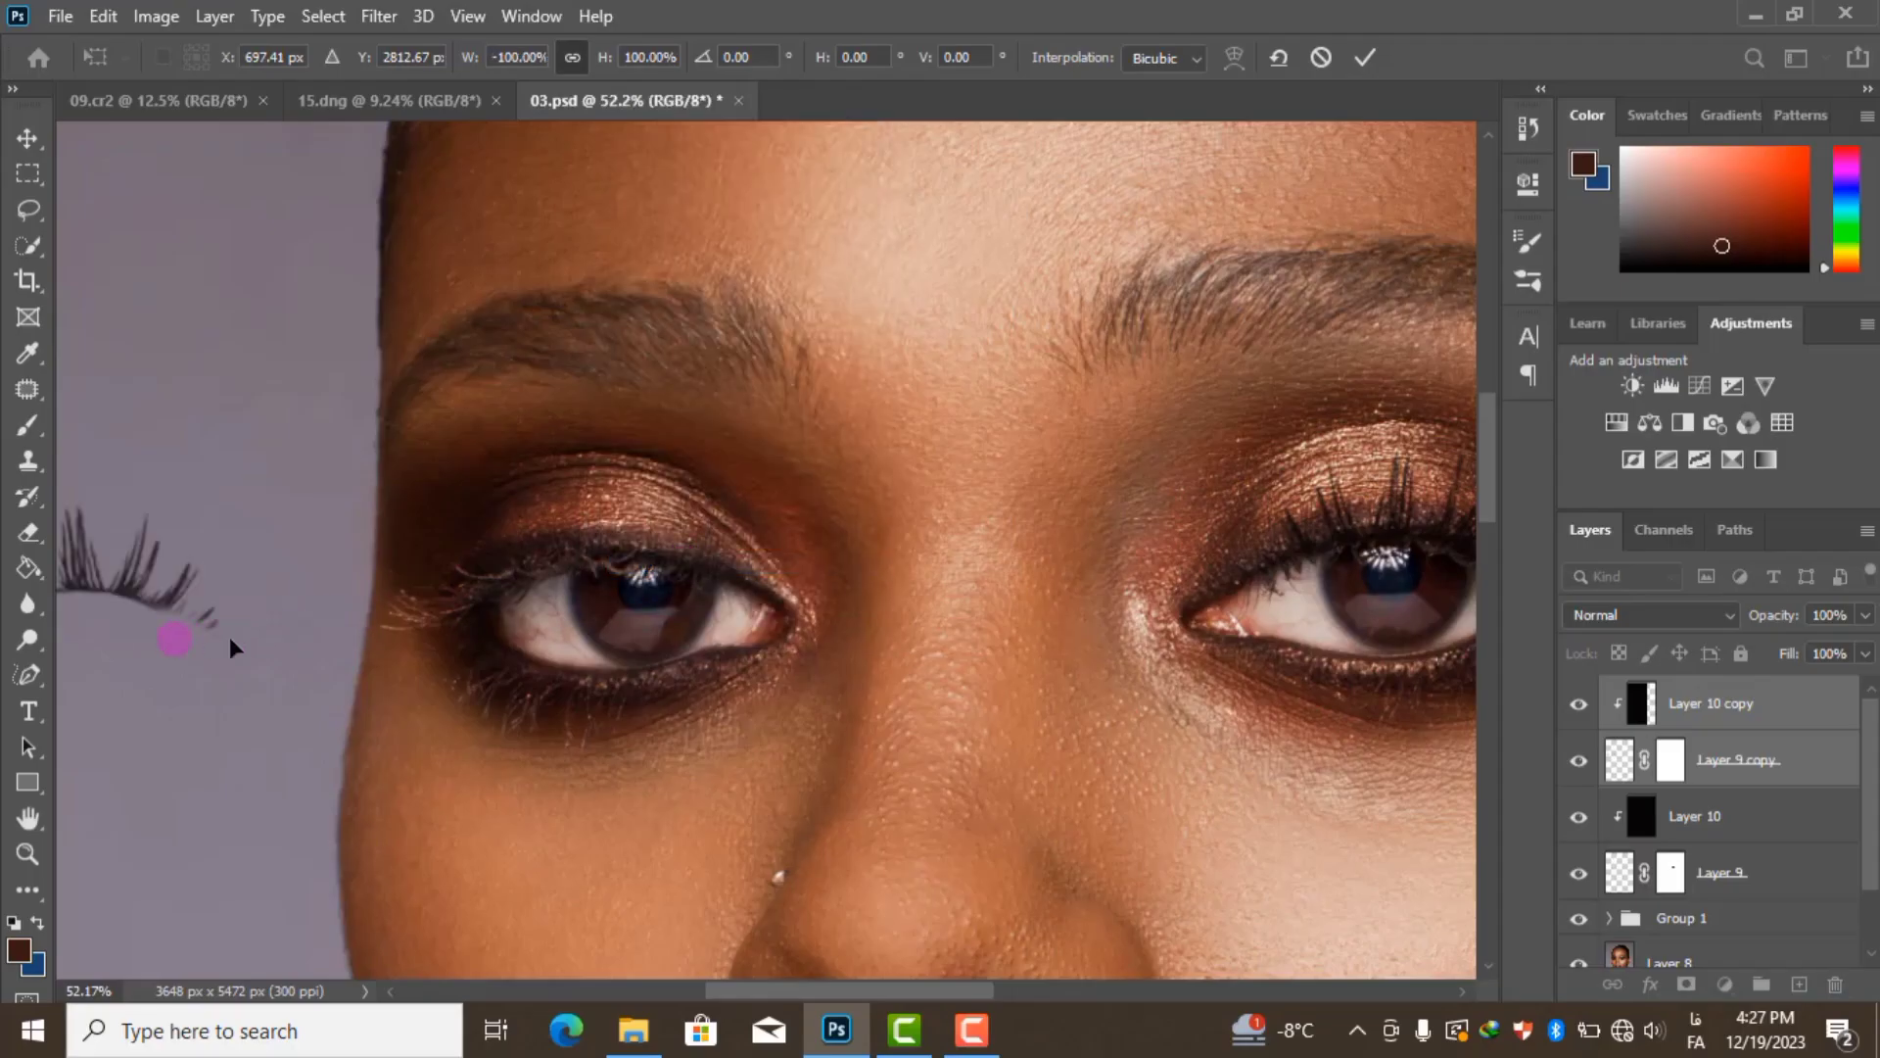
pyautogui.moveTo(230, 646); pyautogui.dragTo(678, 604)
pyautogui.scroll(3, 502, 501)
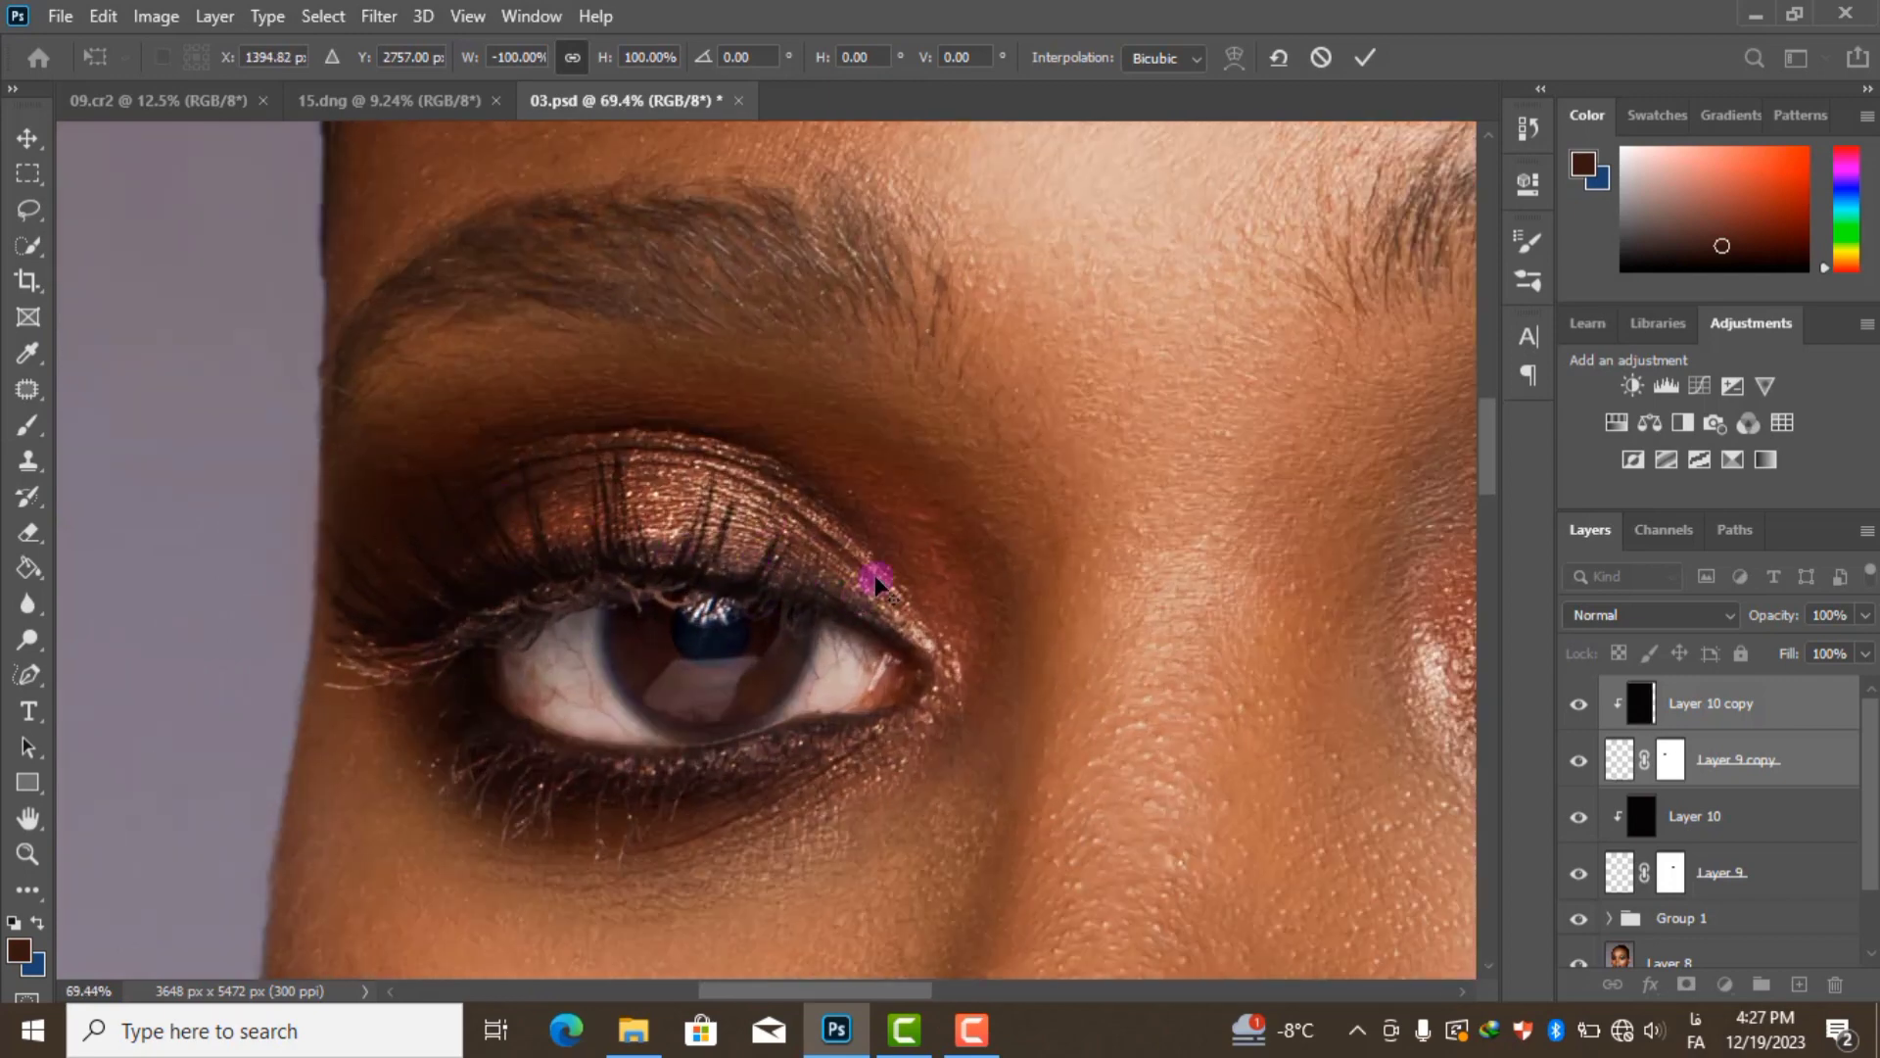
pyautogui.scroll(-5, 875, 584)
pyautogui.moveTo(316, 613); pyautogui.dragTo(307, 660)
pyautogui.moveTo(785, 678); pyautogui.dragTo(797, 674)
pyautogui.scroll(5, 797, 674)
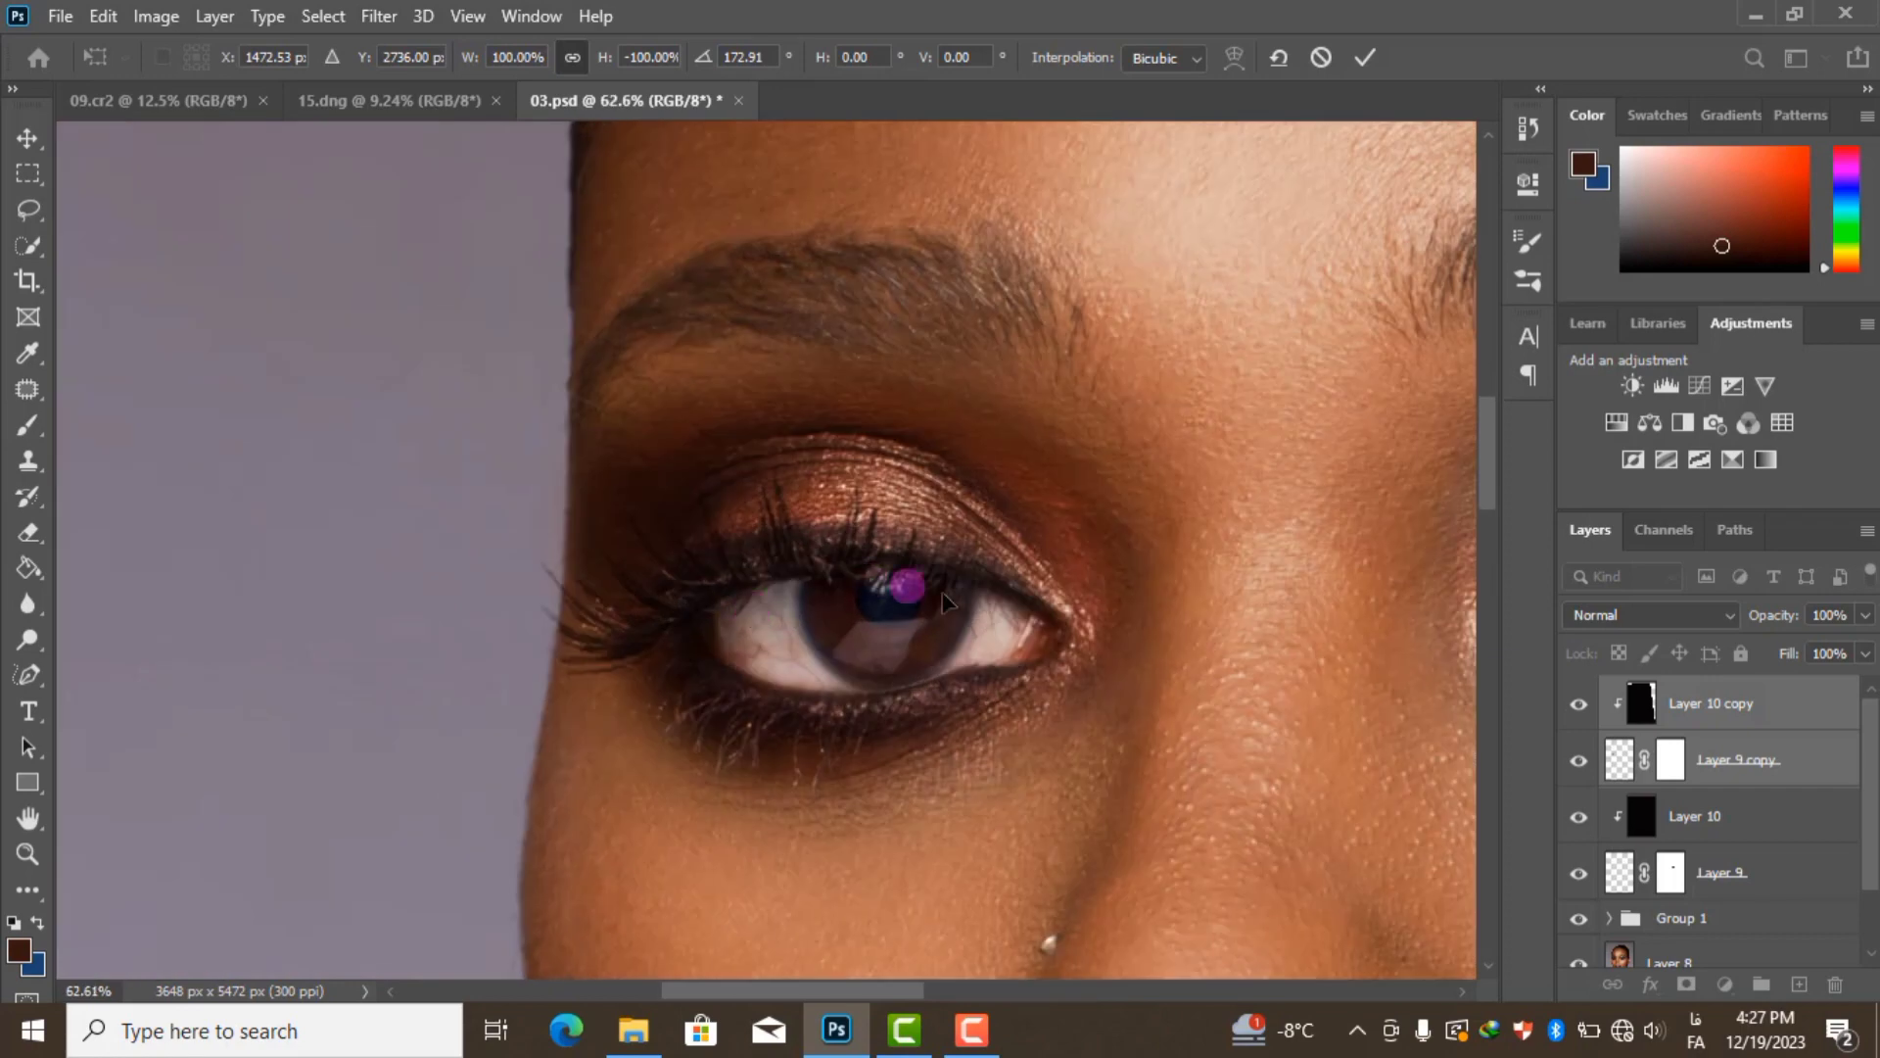
pyautogui.moveTo(943, 595); pyautogui.dragTo(900, 621)
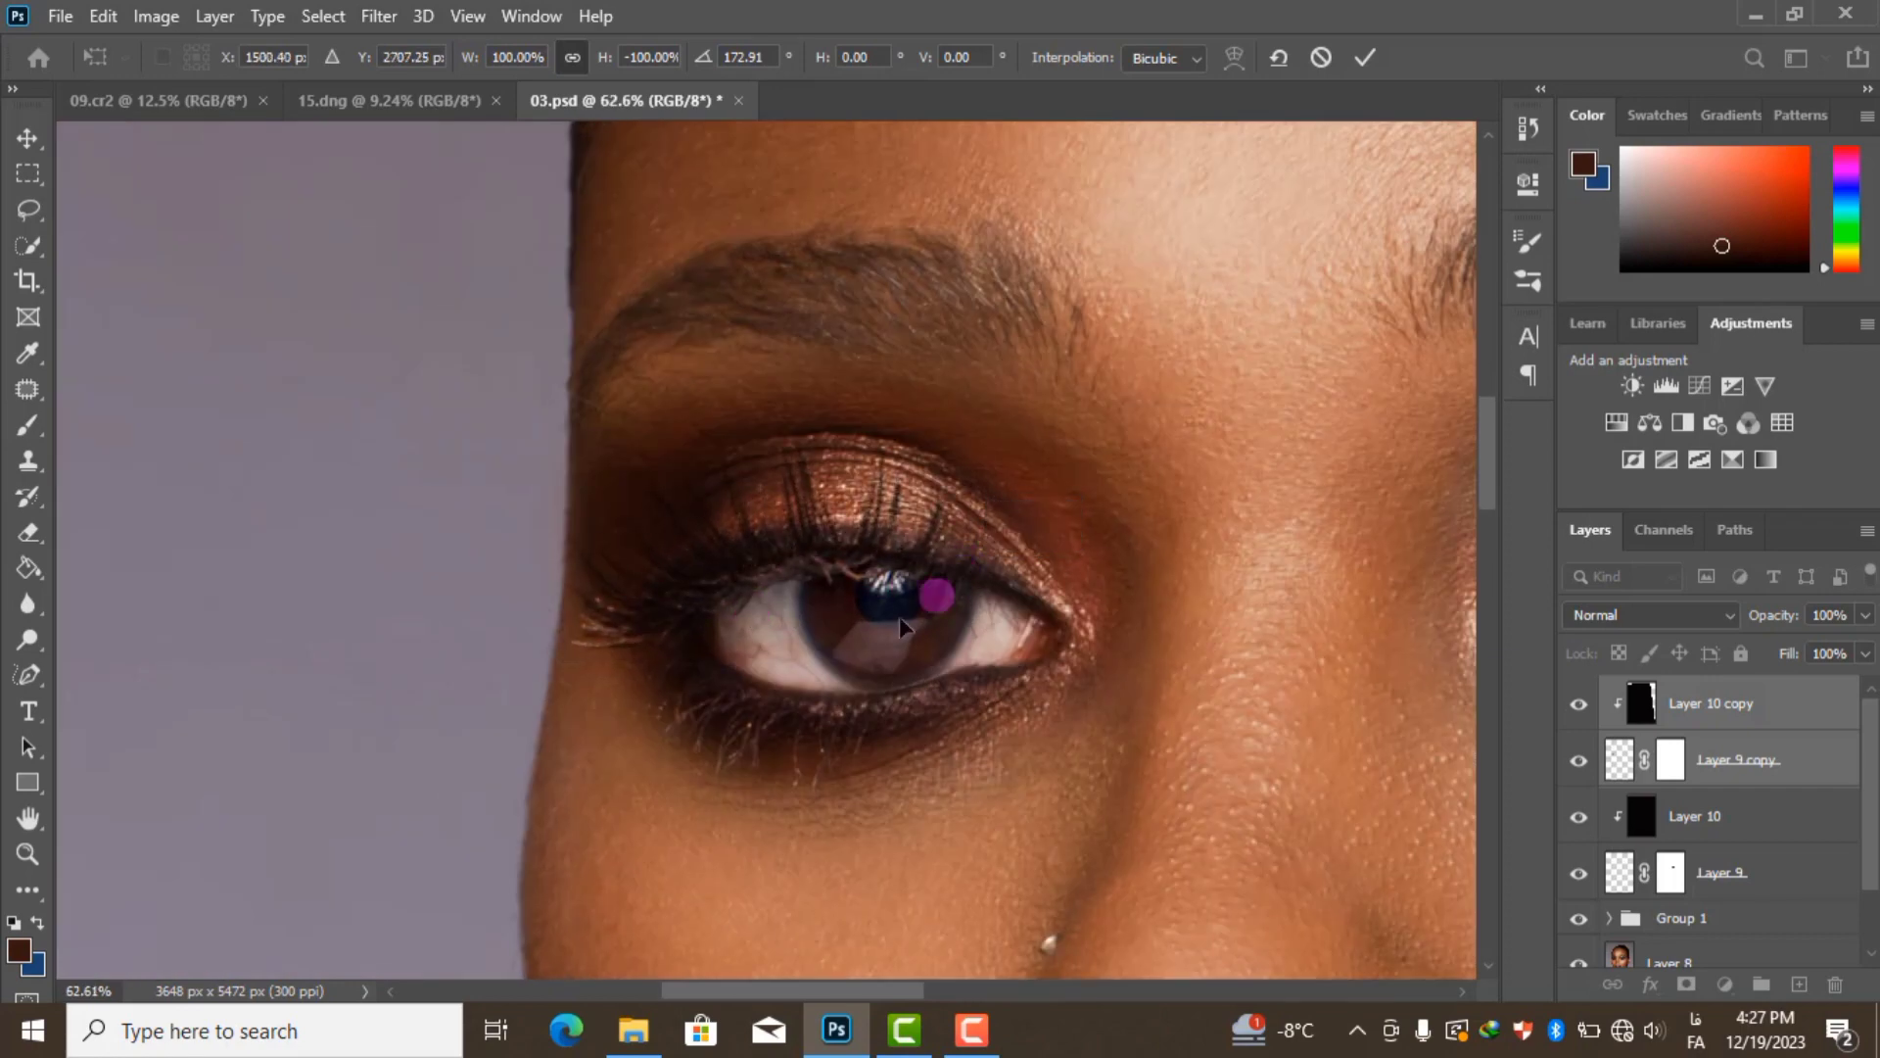
pyautogui.scroll(-4, 900, 621)
pyautogui.click(1365, 66)
# Nudge the copied lashes slightly lower on the lid
pyautogui.scroll(-3, 747, 722)
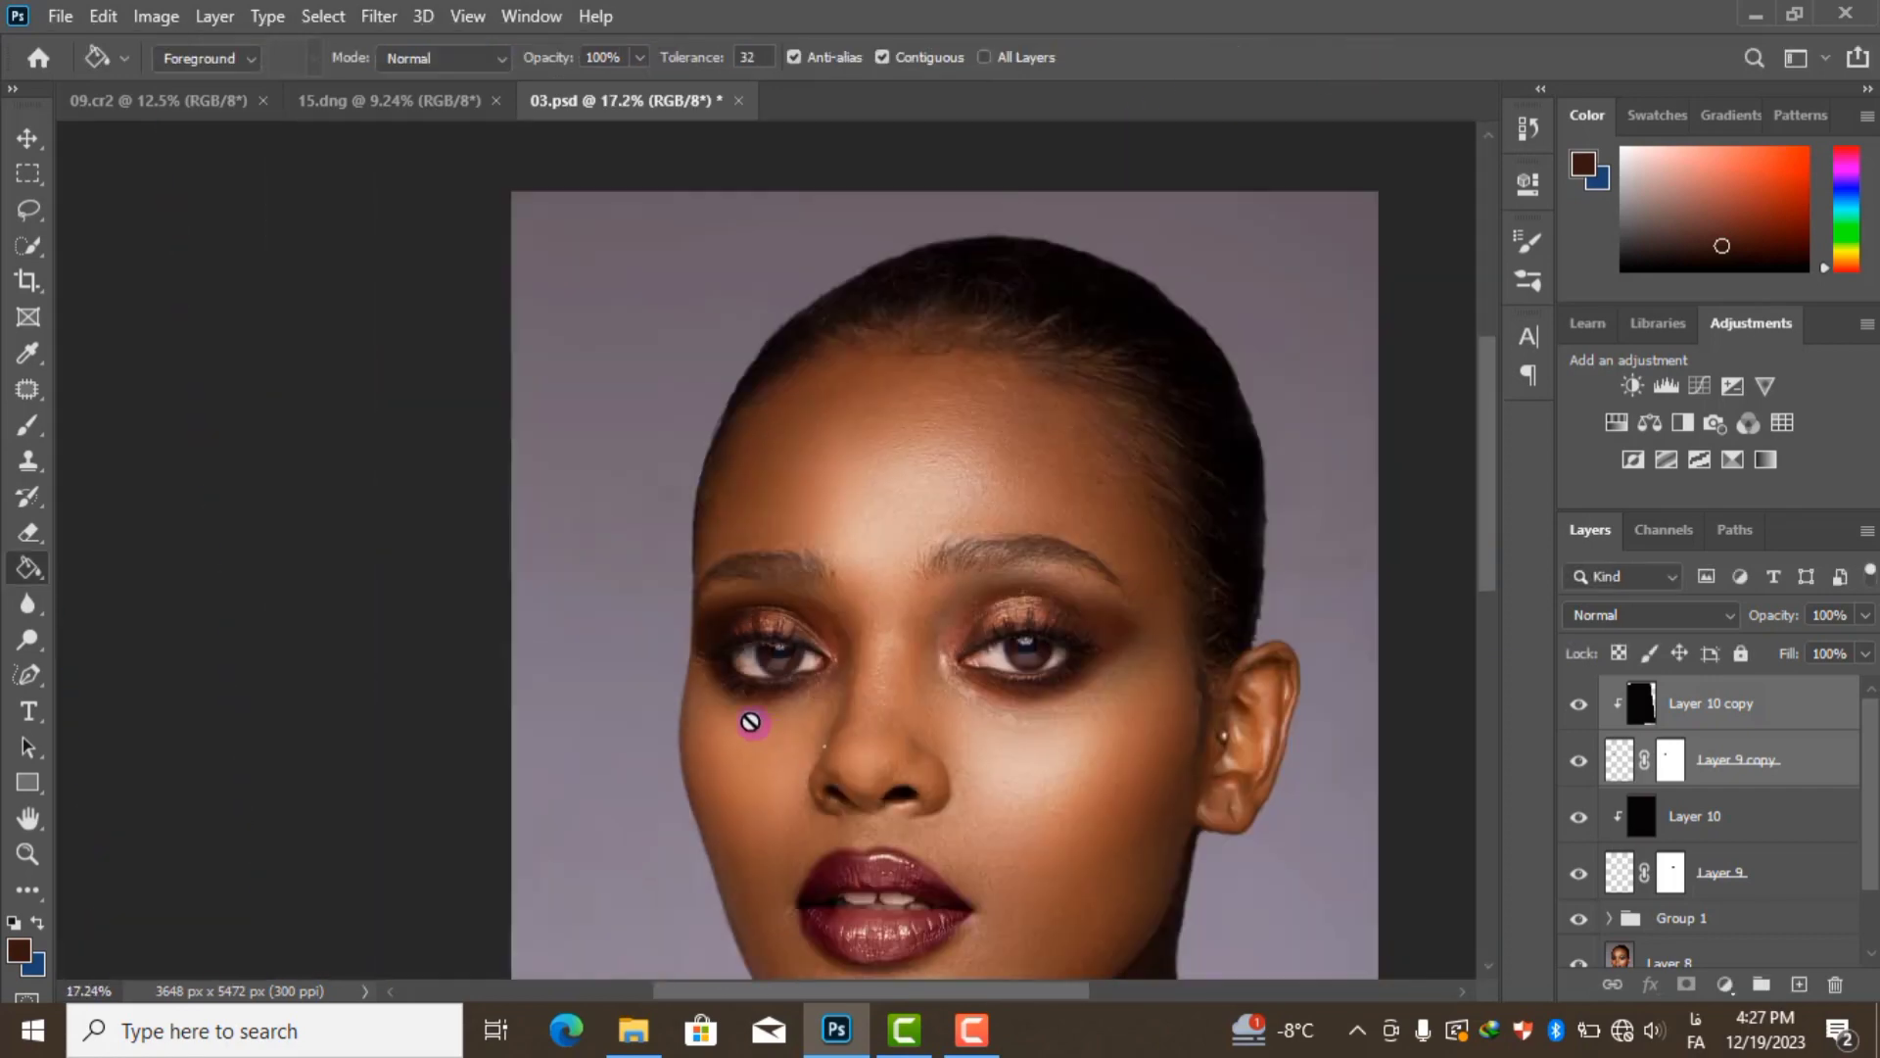
pyautogui.scroll(-2, 693, 684)
pyautogui.scroll(3, 705, 685)
pyautogui.scroll(4, 643, 692)
pyautogui.scroll(1, 643, 692)
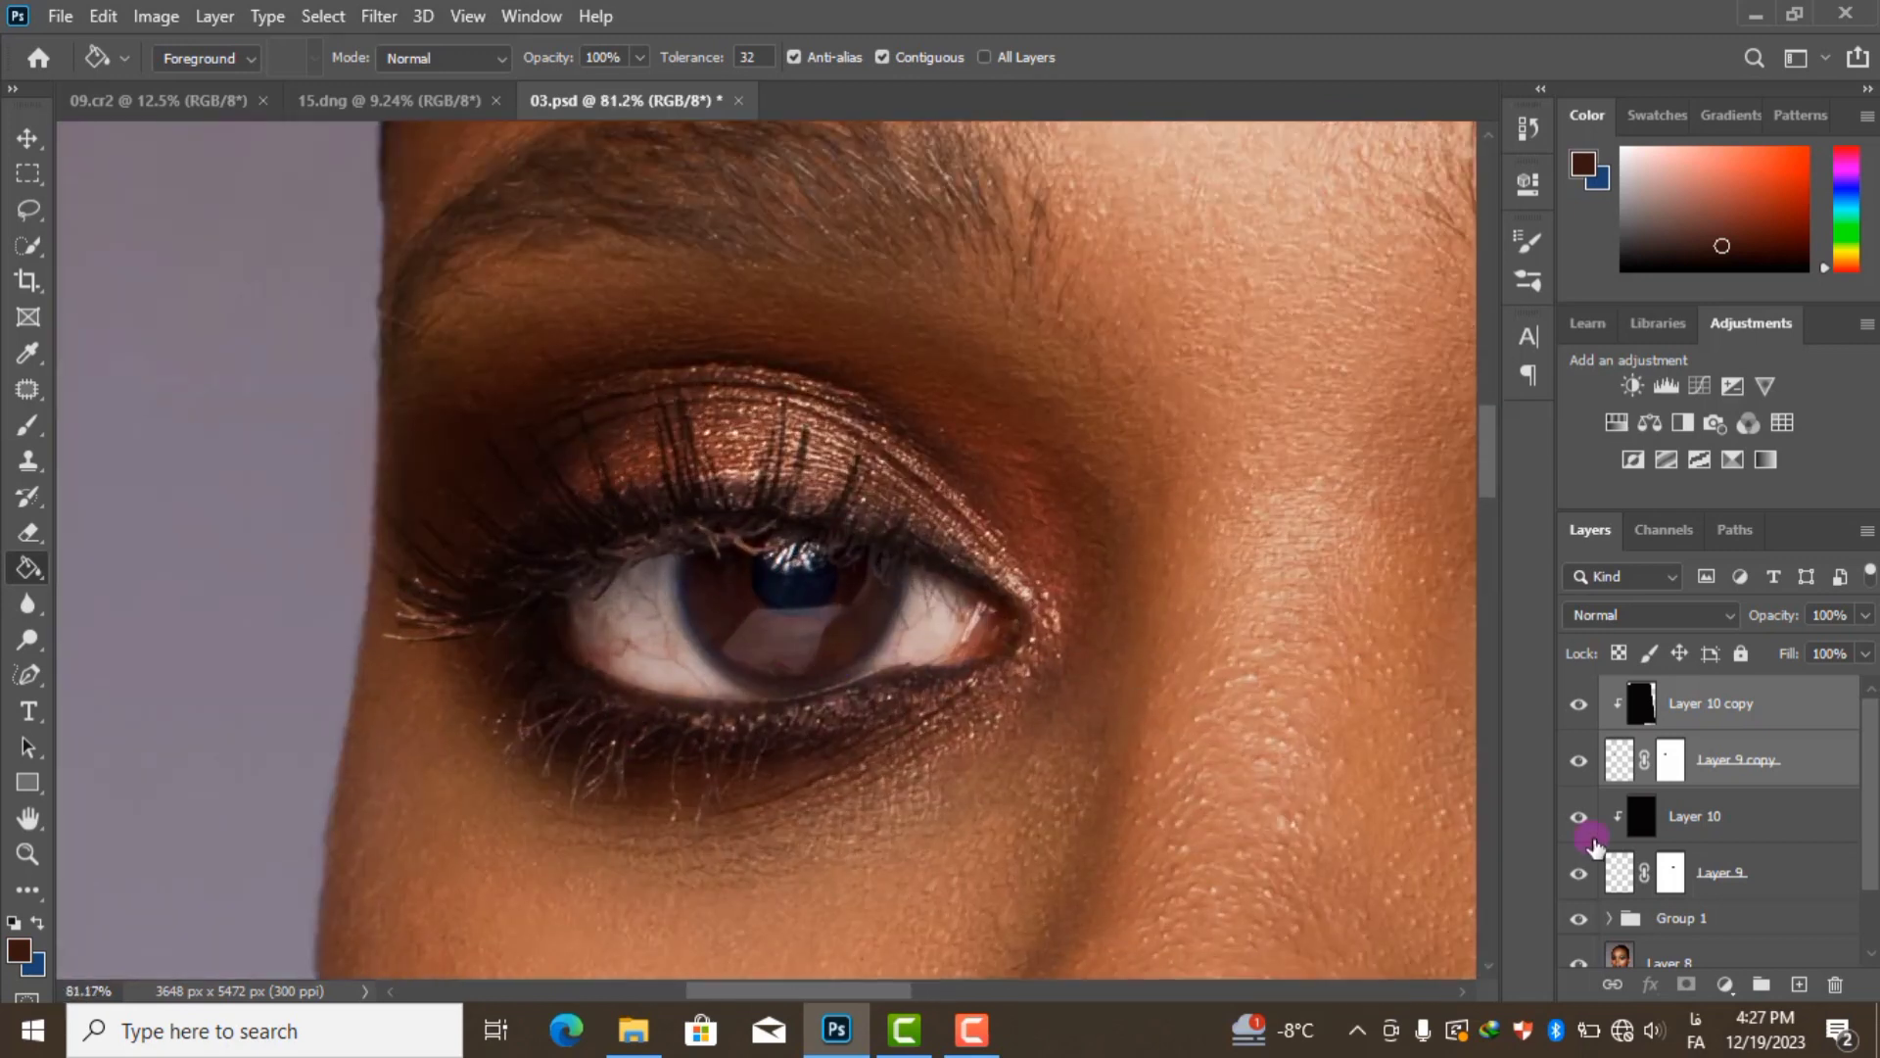
pyautogui.hotkey('ctrl', 't')
pyautogui.moveTo(698, 559); pyautogui.dragTo(698, 562)
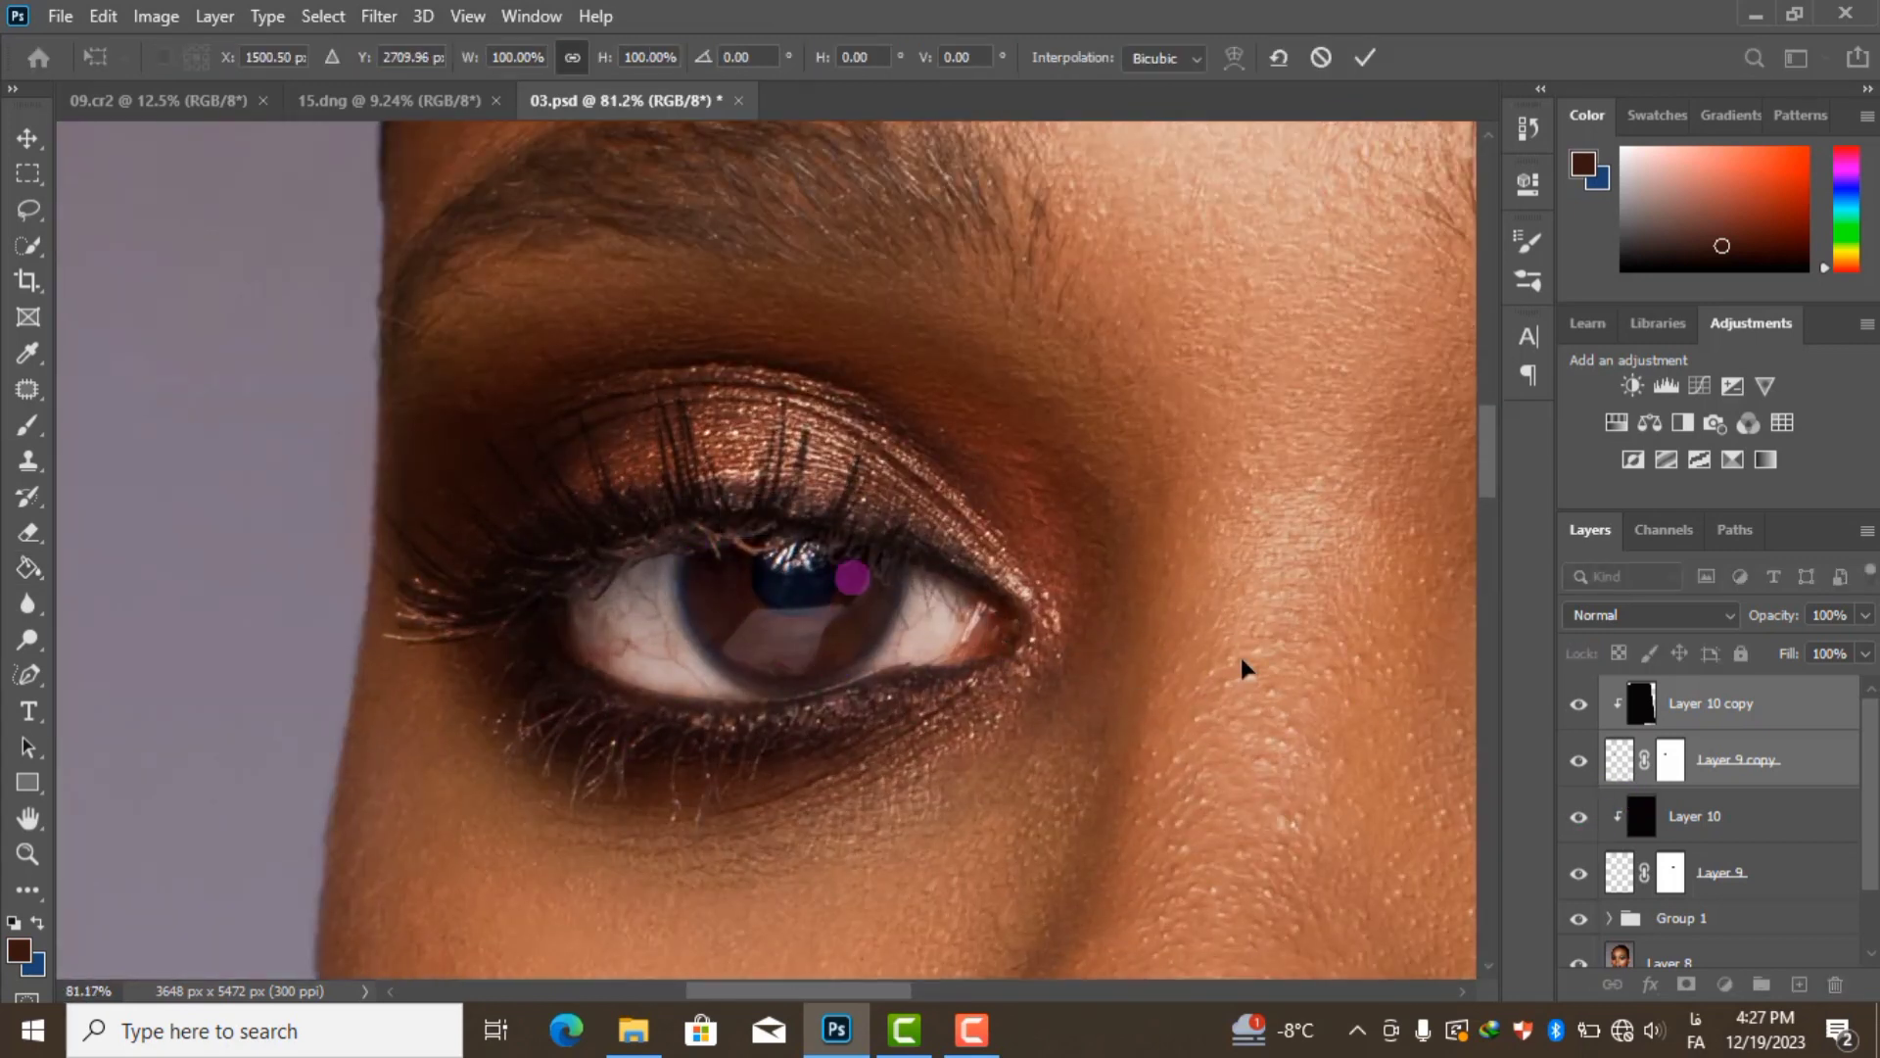
pyautogui.click(1812, 772)
# Warp the copied lashes, pulling the top edge and both top corners down onto the lid
pyautogui.hotkey('ctrl', 't')
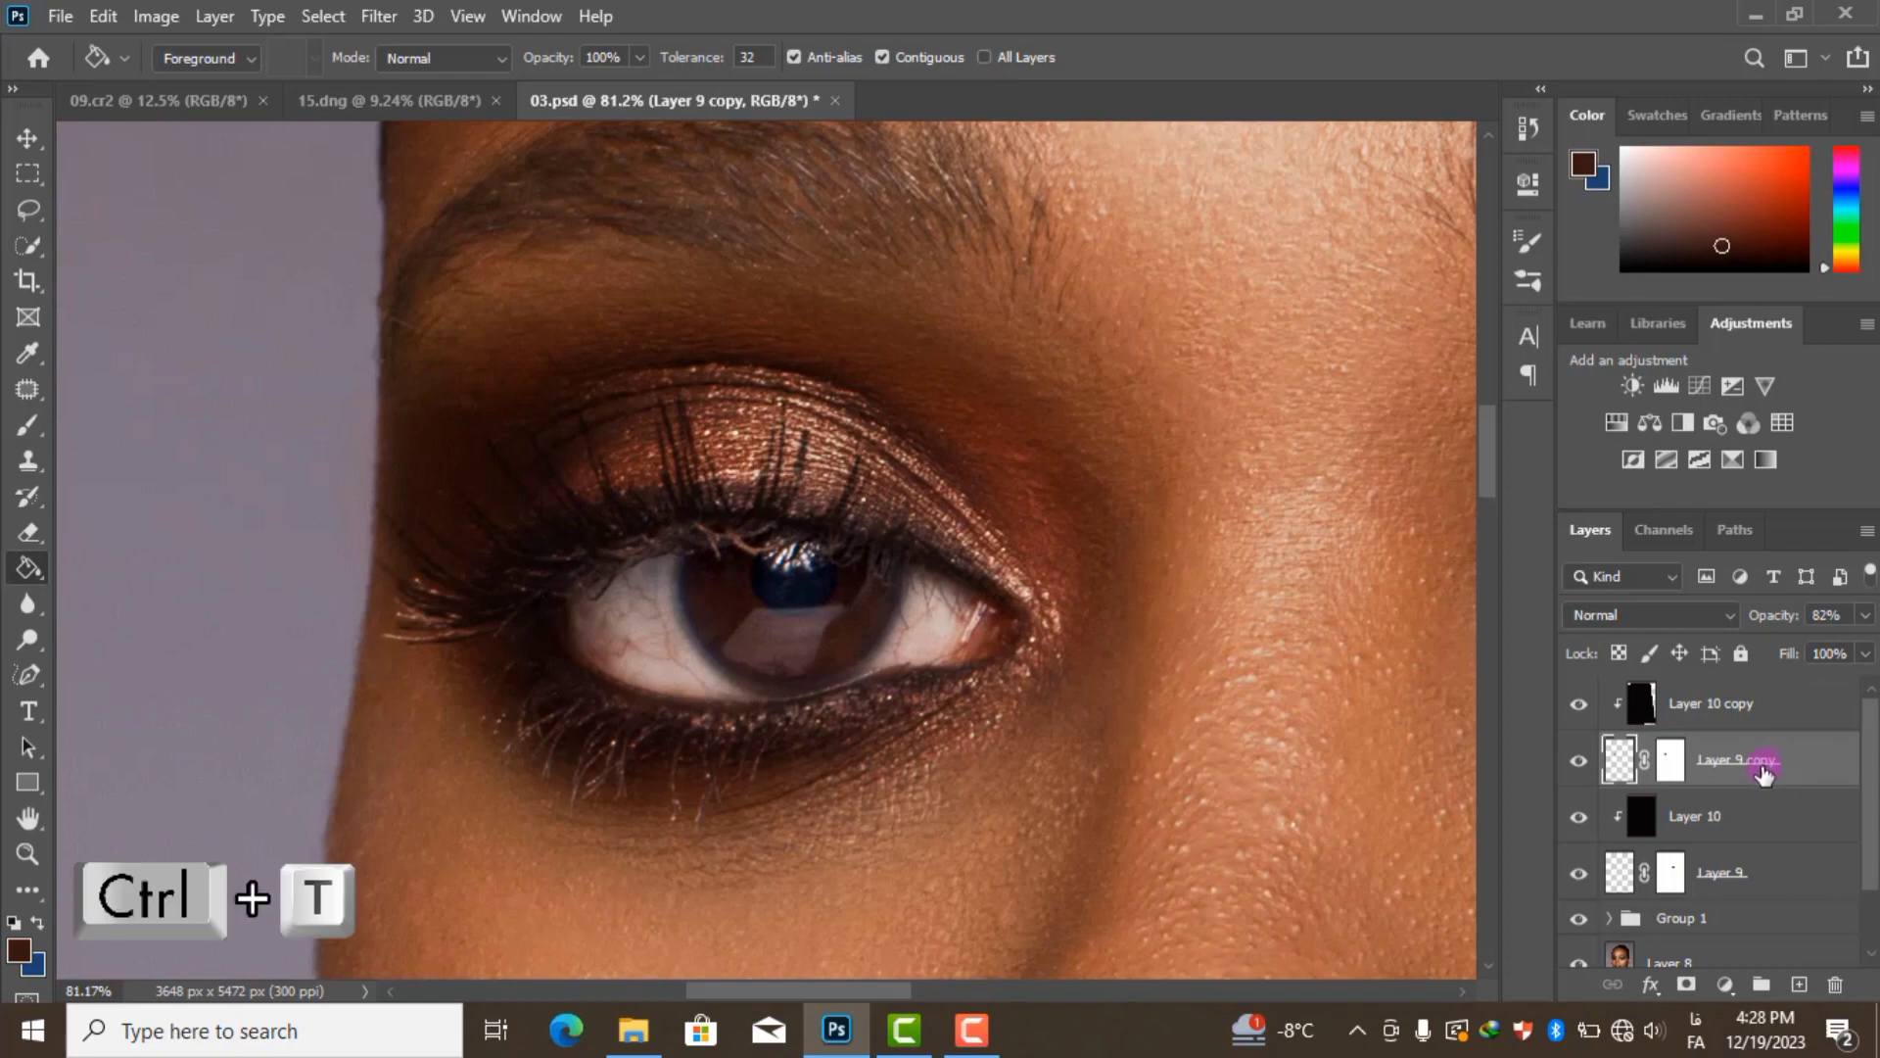
pyautogui.rightClick(659, 530)
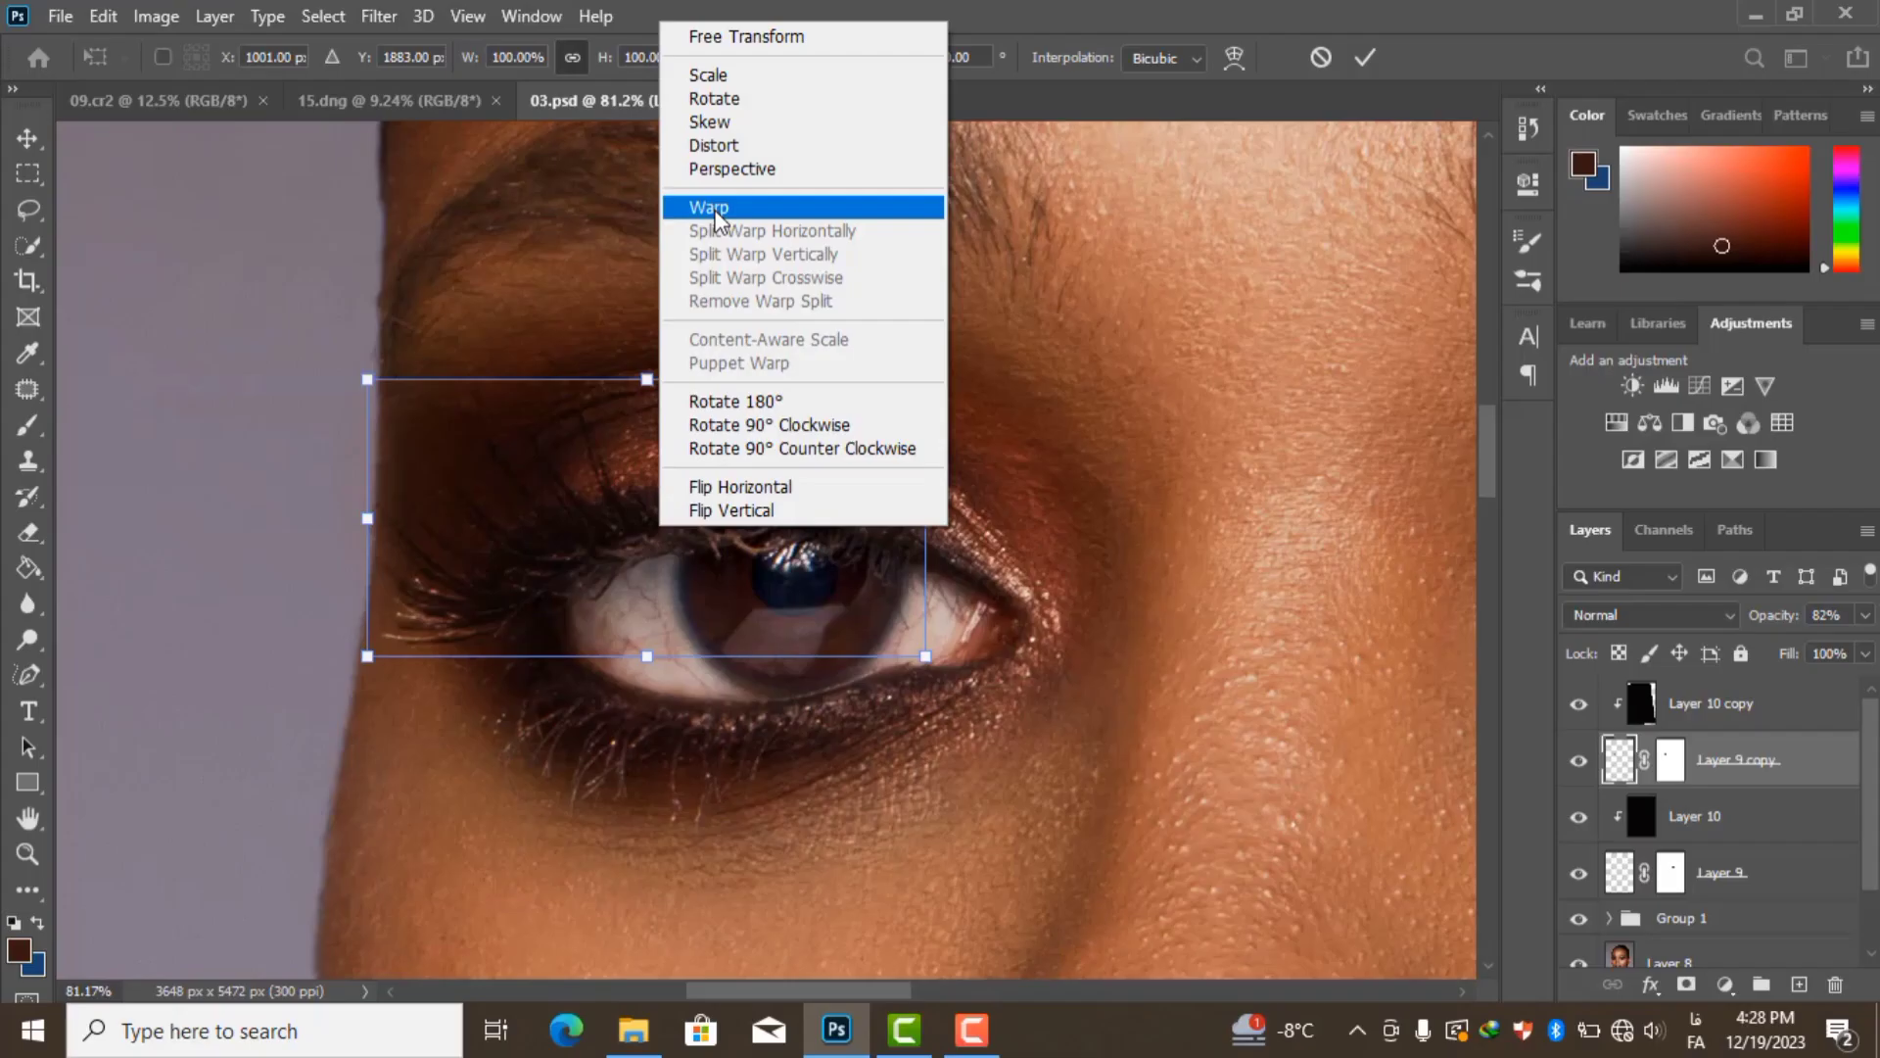
pyautogui.click(715, 207)
pyautogui.moveTo(672, 369); pyautogui.dragTo(558, 422)
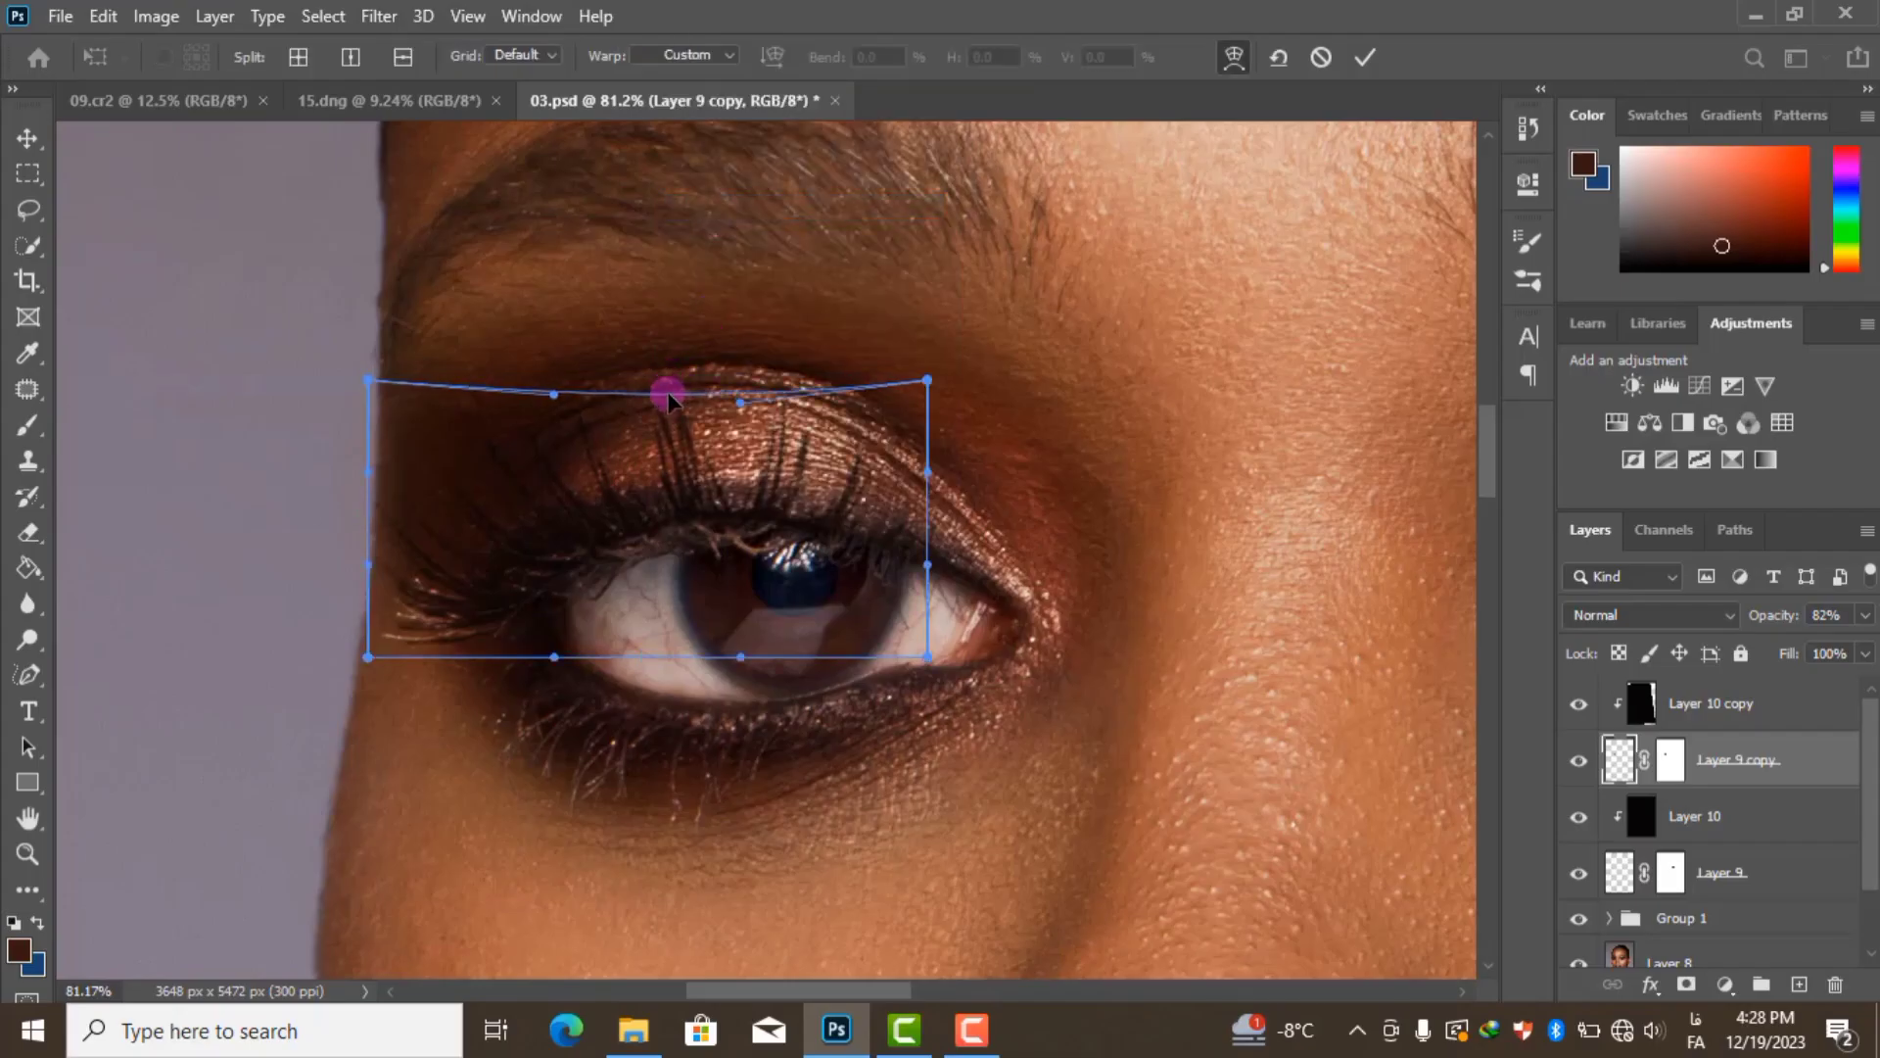
pyautogui.moveTo(368, 379); pyautogui.dragTo(369, 416)
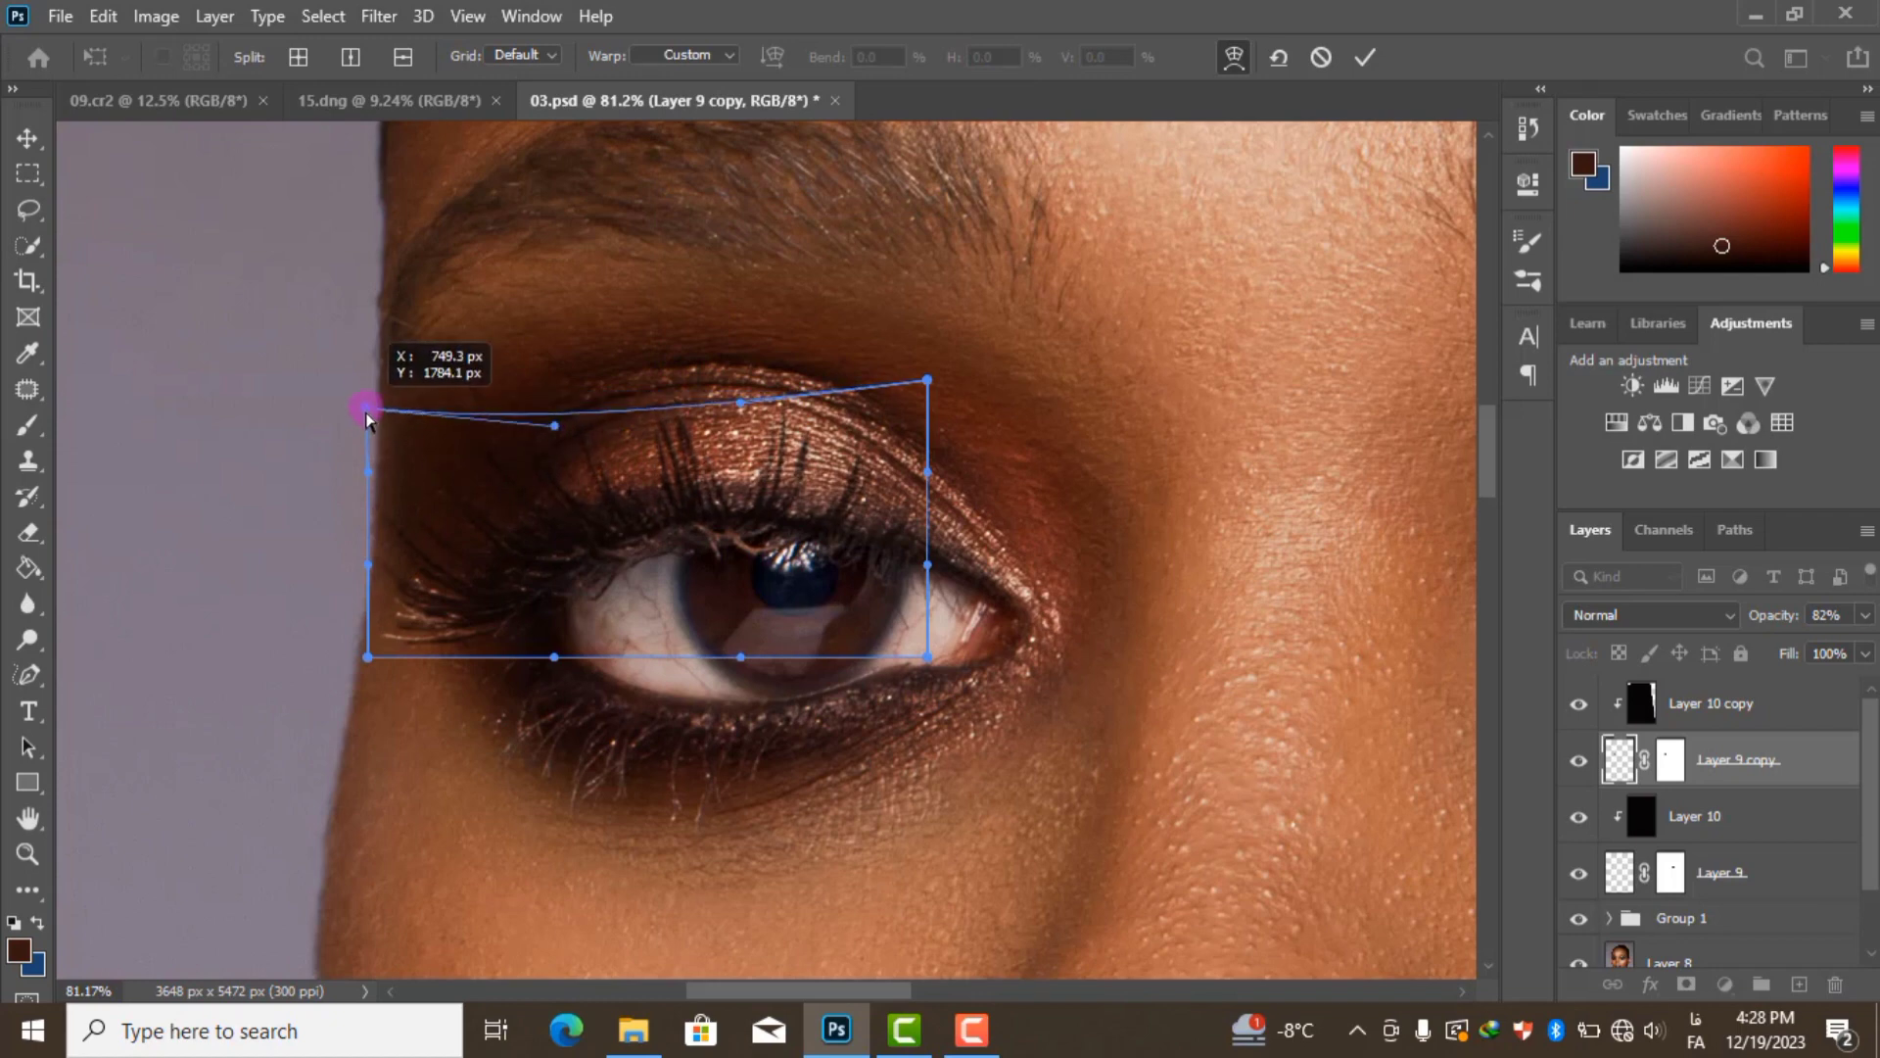
pyautogui.moveTo(927, 380); pyautogui.dragTo(929, 401)
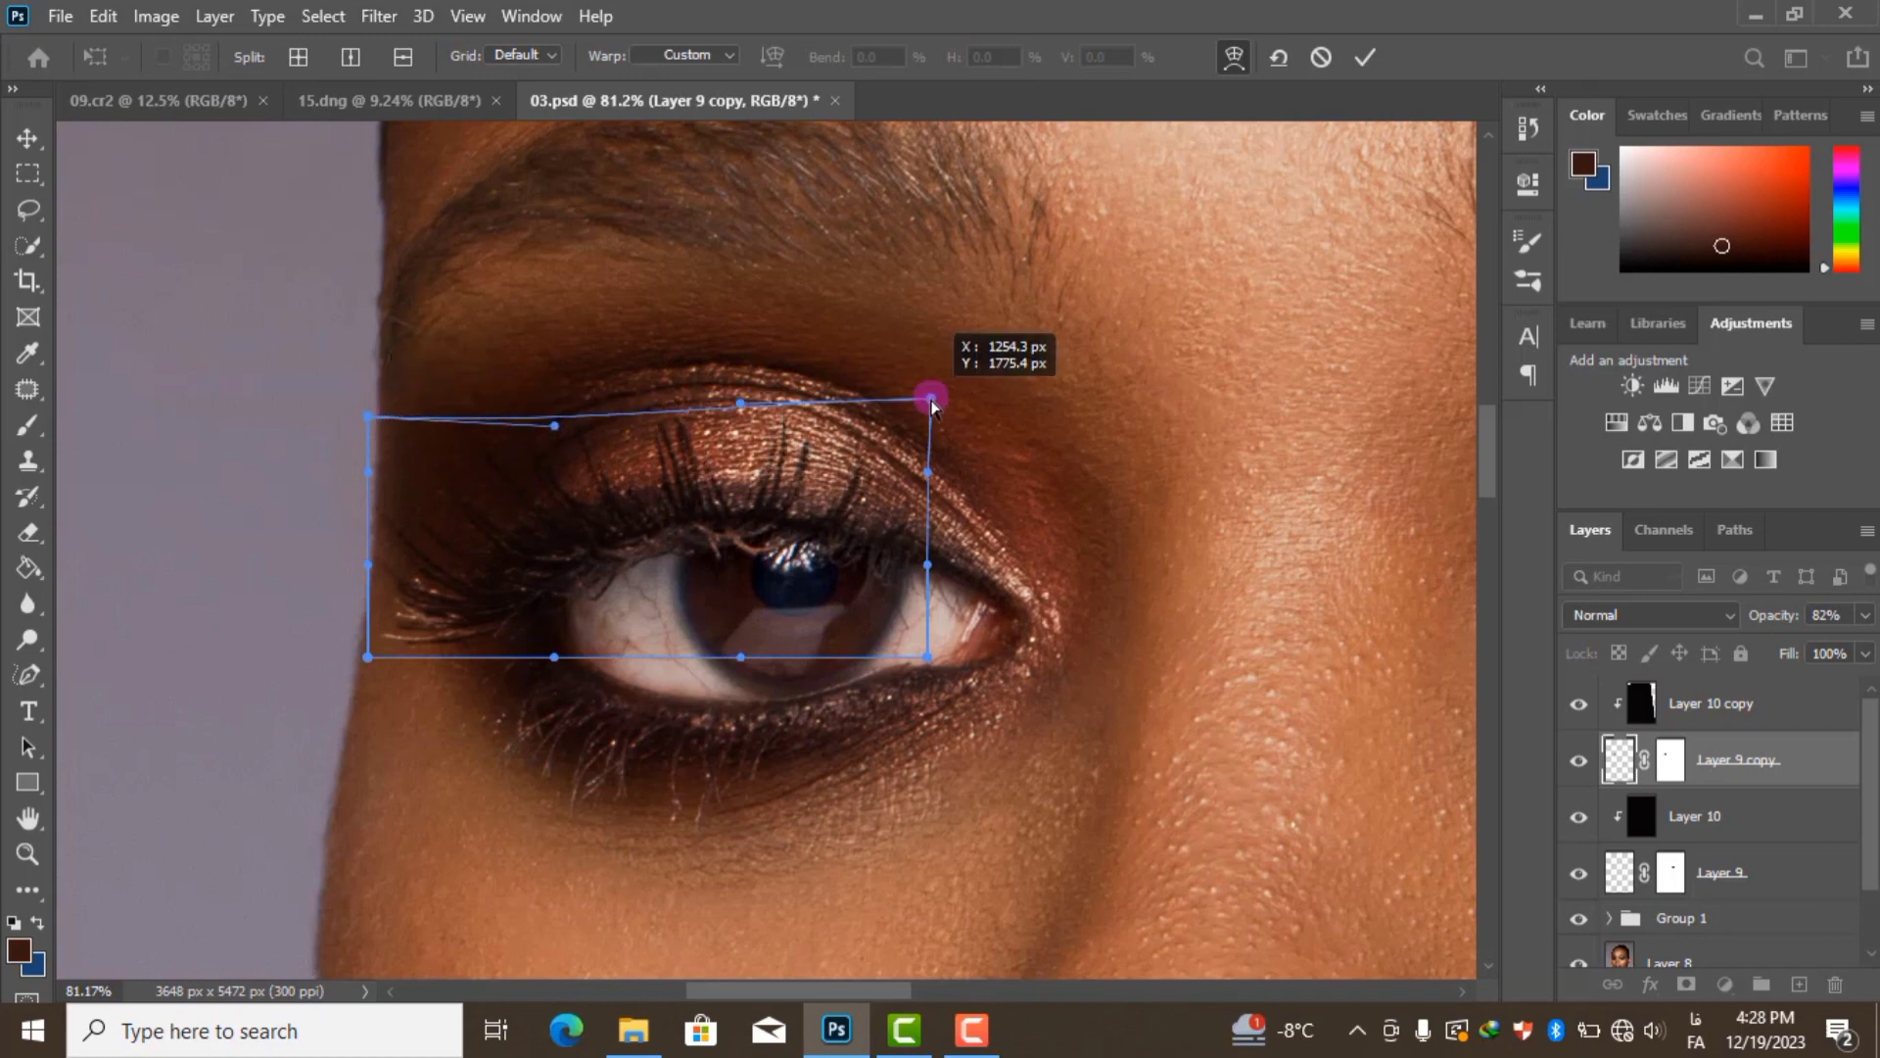
pyautogui.click(1366, 59)
pyautogui.keyDown('alt'); pyautogui.scroll(-3, 734, 451); pyautogui.keyUp('alt')
pyautogui.keyDown('alt'); pyautogui.scroll(-3, 931, 627); pyautogui.keyUp('alt')
pyautogui.keyDown('alt'); pyautogui.scroll(-2, 989, 635); pyautogui.keyUp('alt')
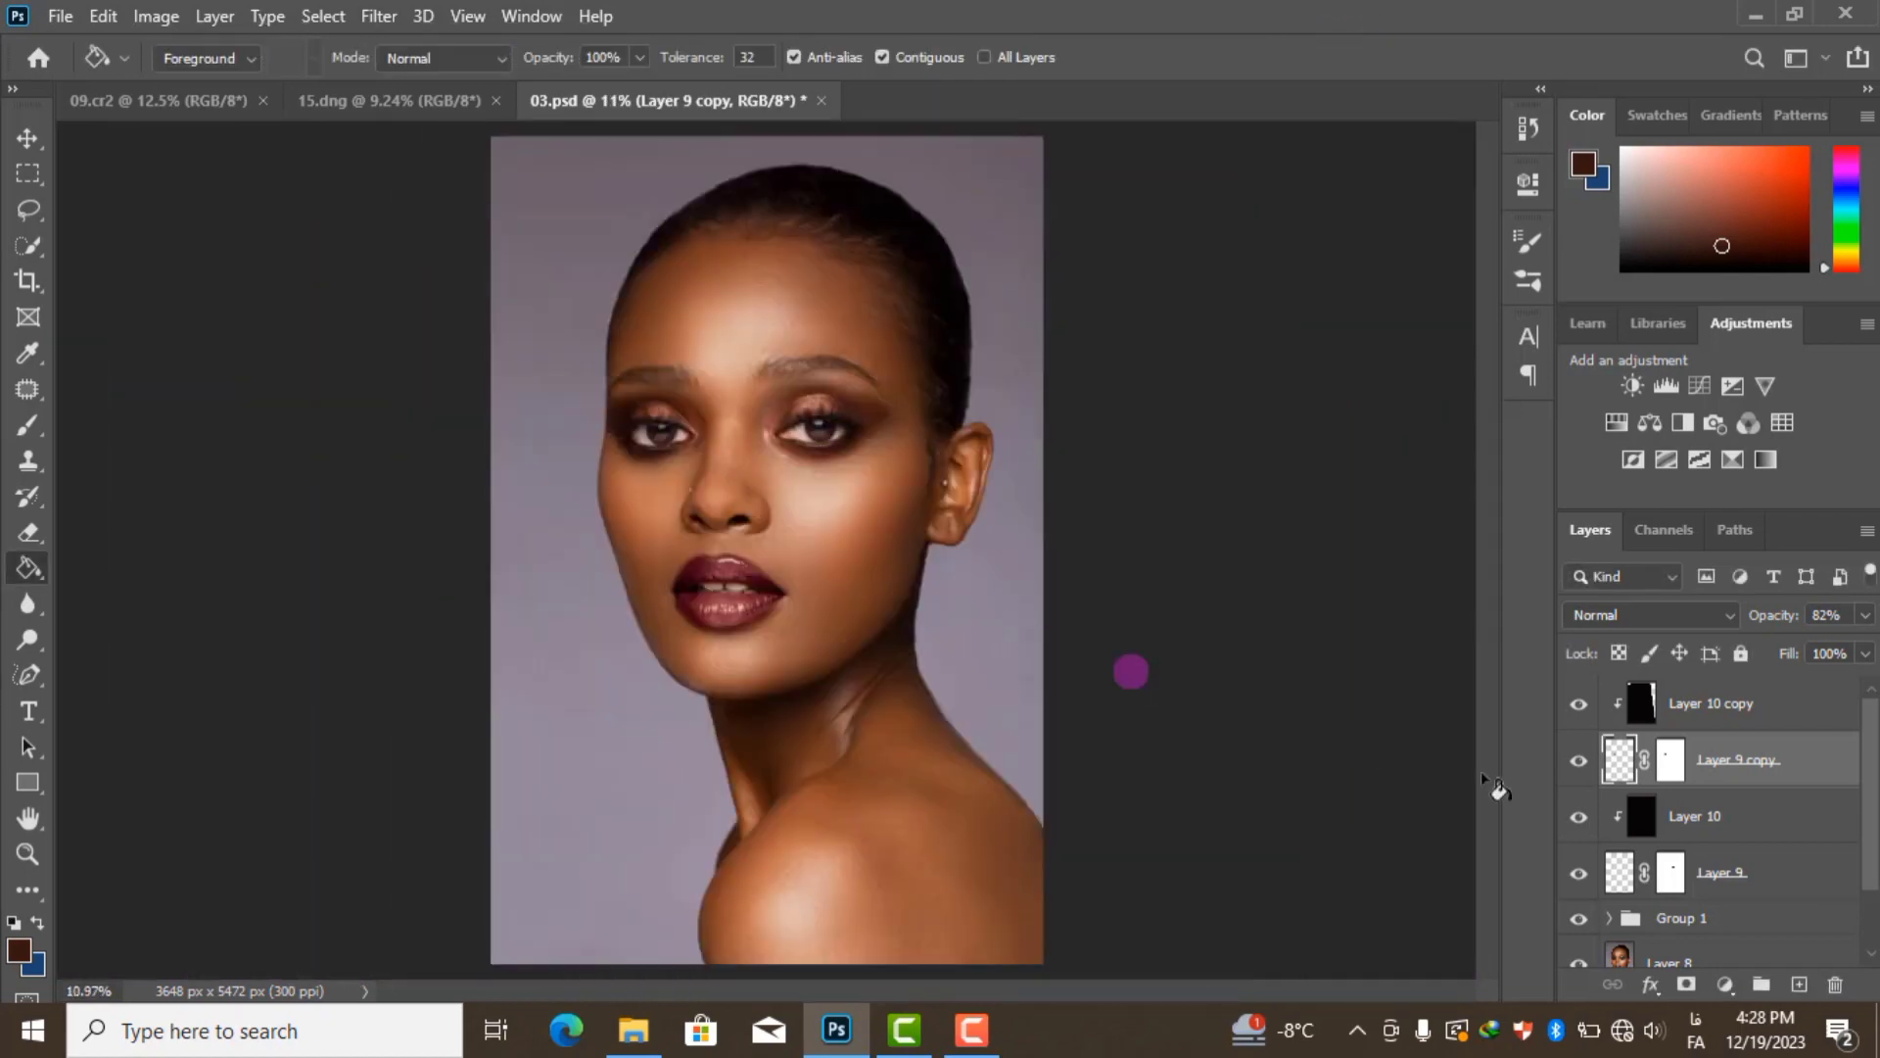
# Group the lash layers (Layer 9 through Layer 10 copy) into Group 2, toggling its visibility to check the lashes
pyautogui.keyDown('ctrl'); pyautogui.click(1819, 723); pyautogui.keyUp('ctrl')
pyautogui.keyDown('ctrl'); pyautogui.click(1812, 818); pyautogui.keyUp('ctrl')
pyautogui.keyDown('ctrl'); pyautogui.click(1803, 886); pyautogui.keyUp('ctrl')
pyautogui.hotkey('ctrl', 'g')
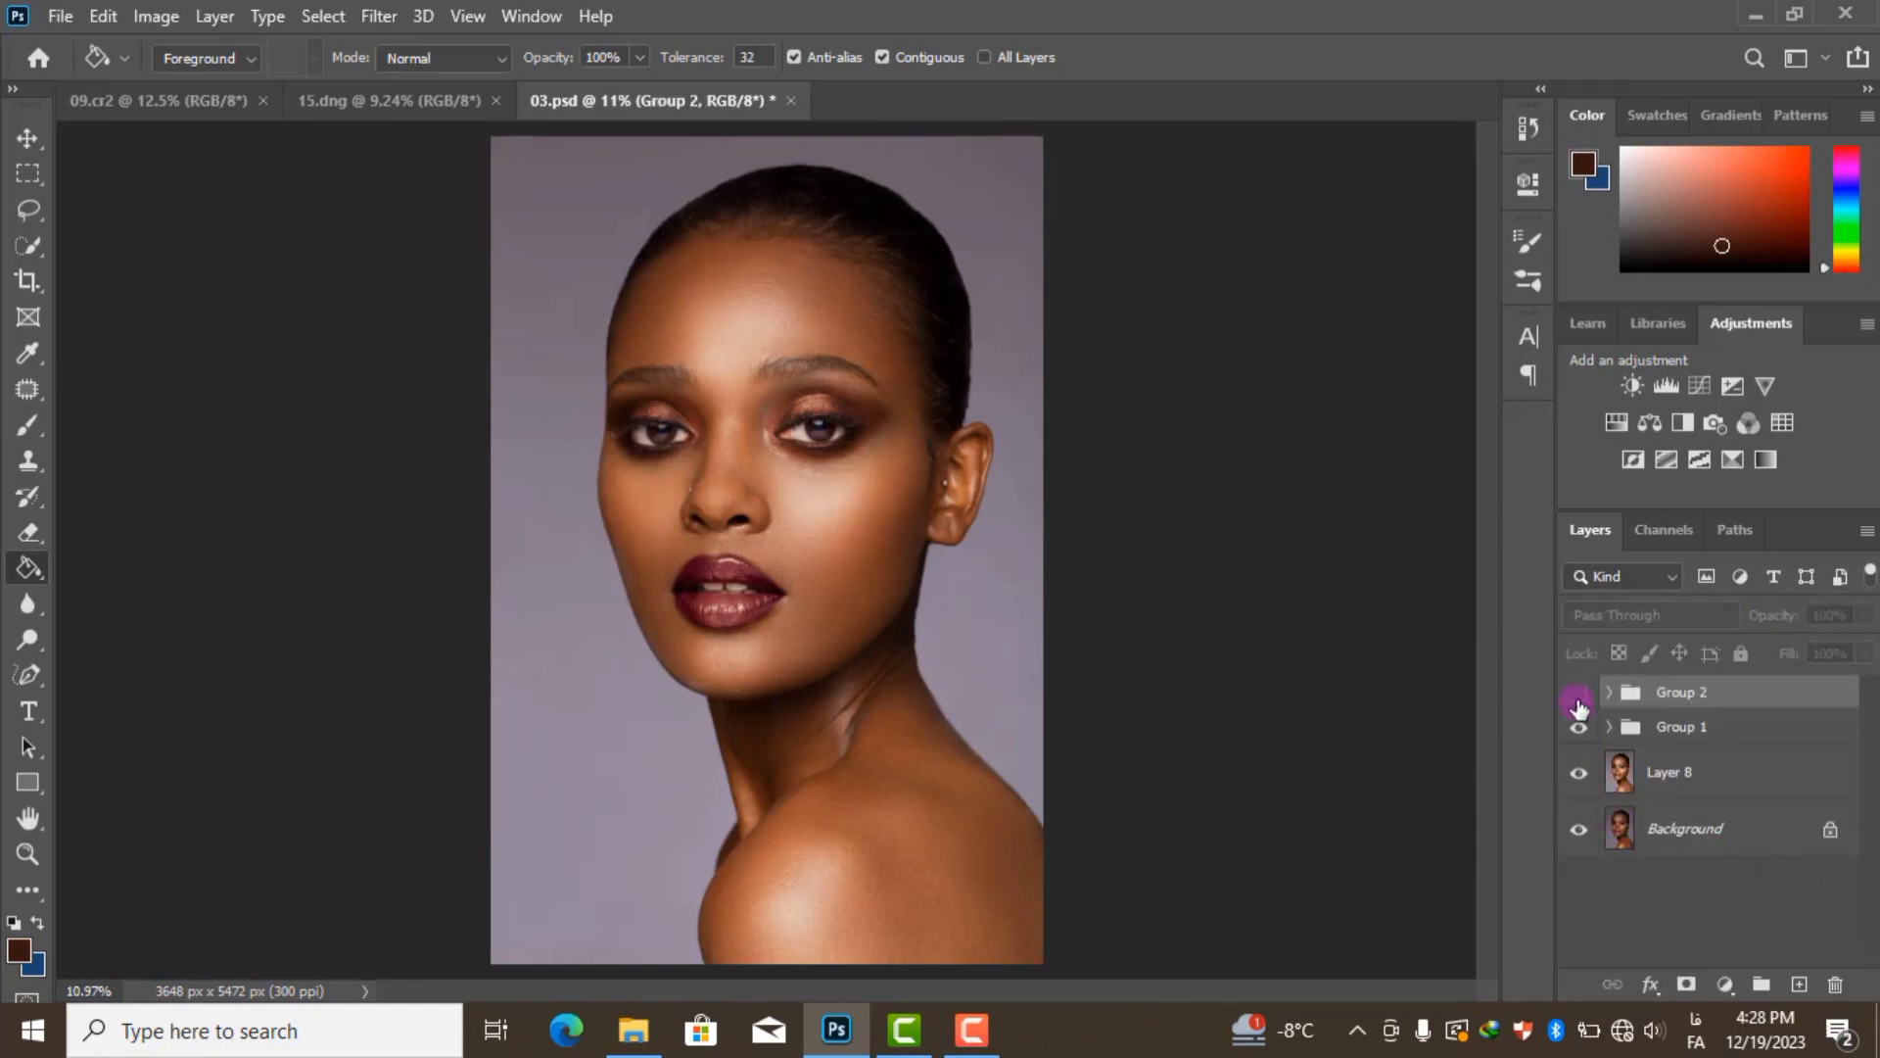
pyautogui.keyDown('alt'); pyautogui.scroll(3, 759, 411); pyautogui.keyUp('alt')
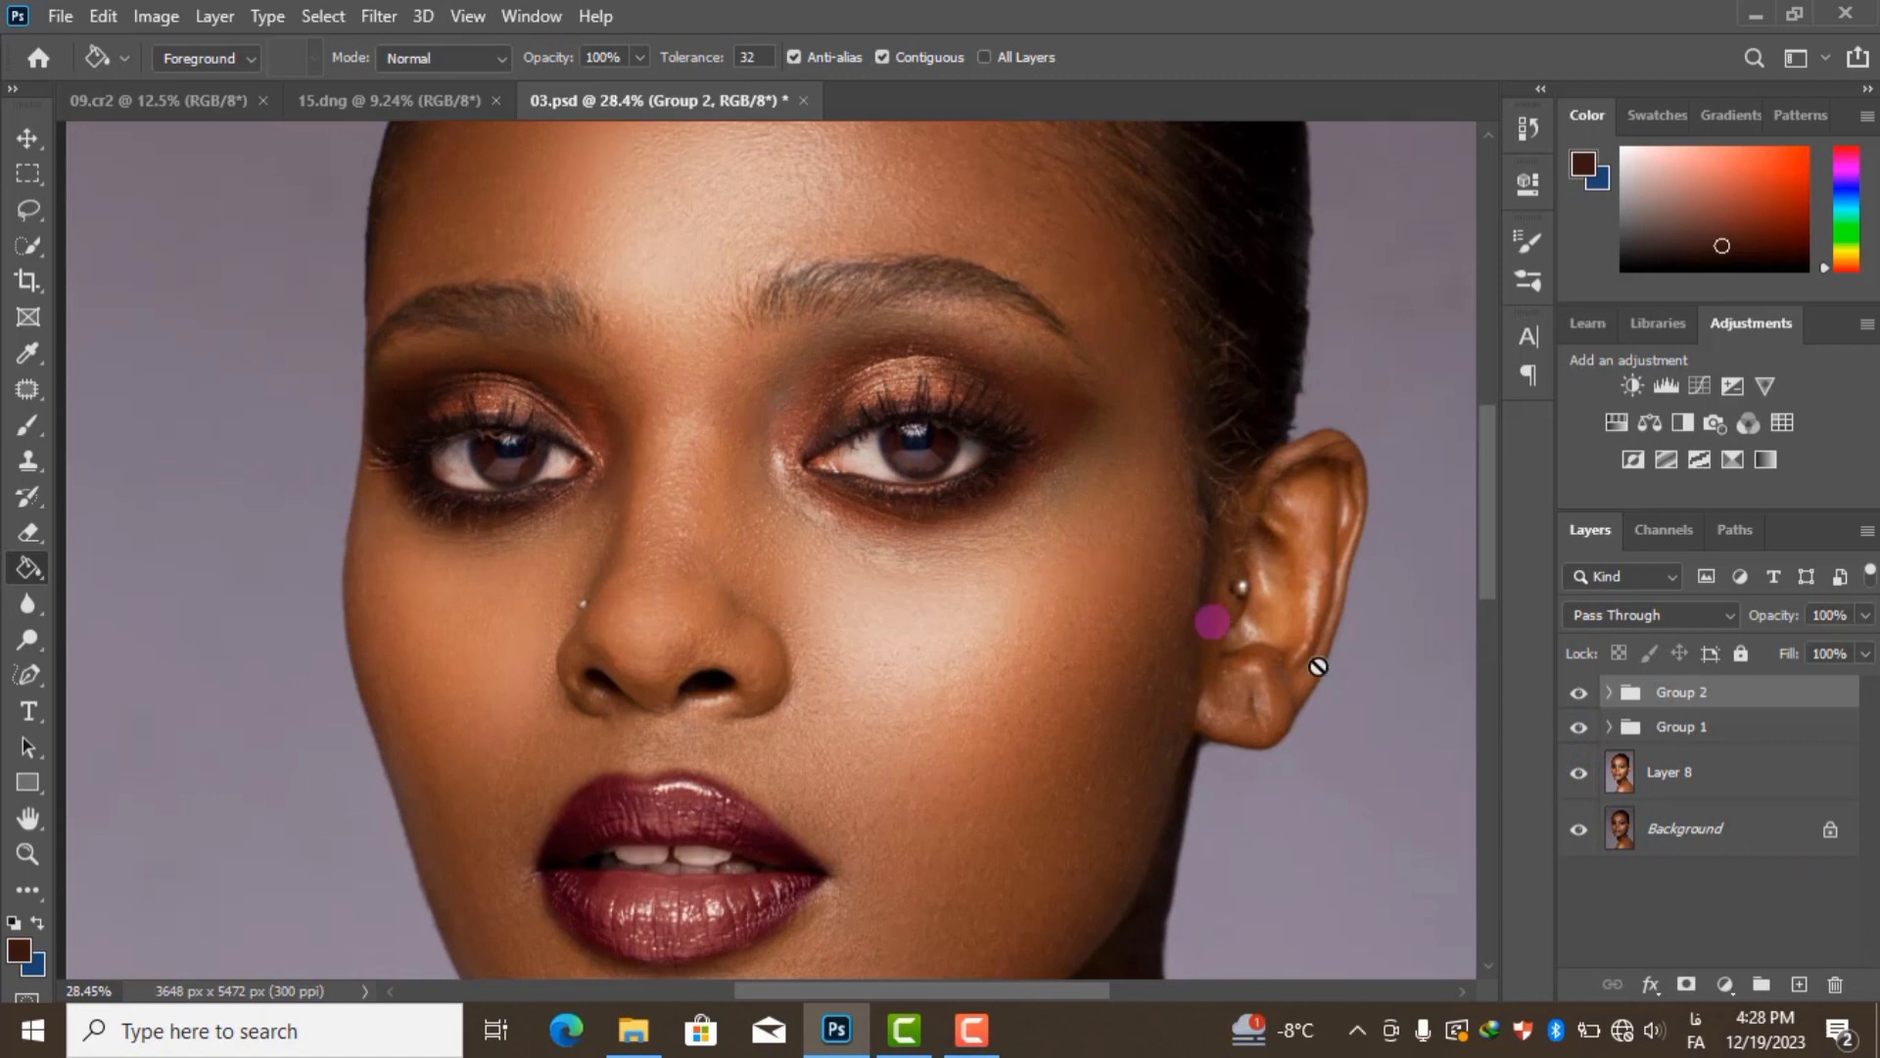
pyautogui.click(1577, 692)
pyautogui.click(1577, 692)
# Combine Group 1 and Group 2 into a single Group 3
pyautogui.keyDown('alt'); pyautogui.scroll(-1, 1049, 638); pyautogui.keyUp('alt')
pyautogui.keyDown('alt'); pyautogui.scroll(-1, 1049, 638); pyautogui.keyUp('alt')
pyautogui.keyDown('alt'); pyautogui.scroll(-1, 1049, 656); pyautogui.keyUp('alt')
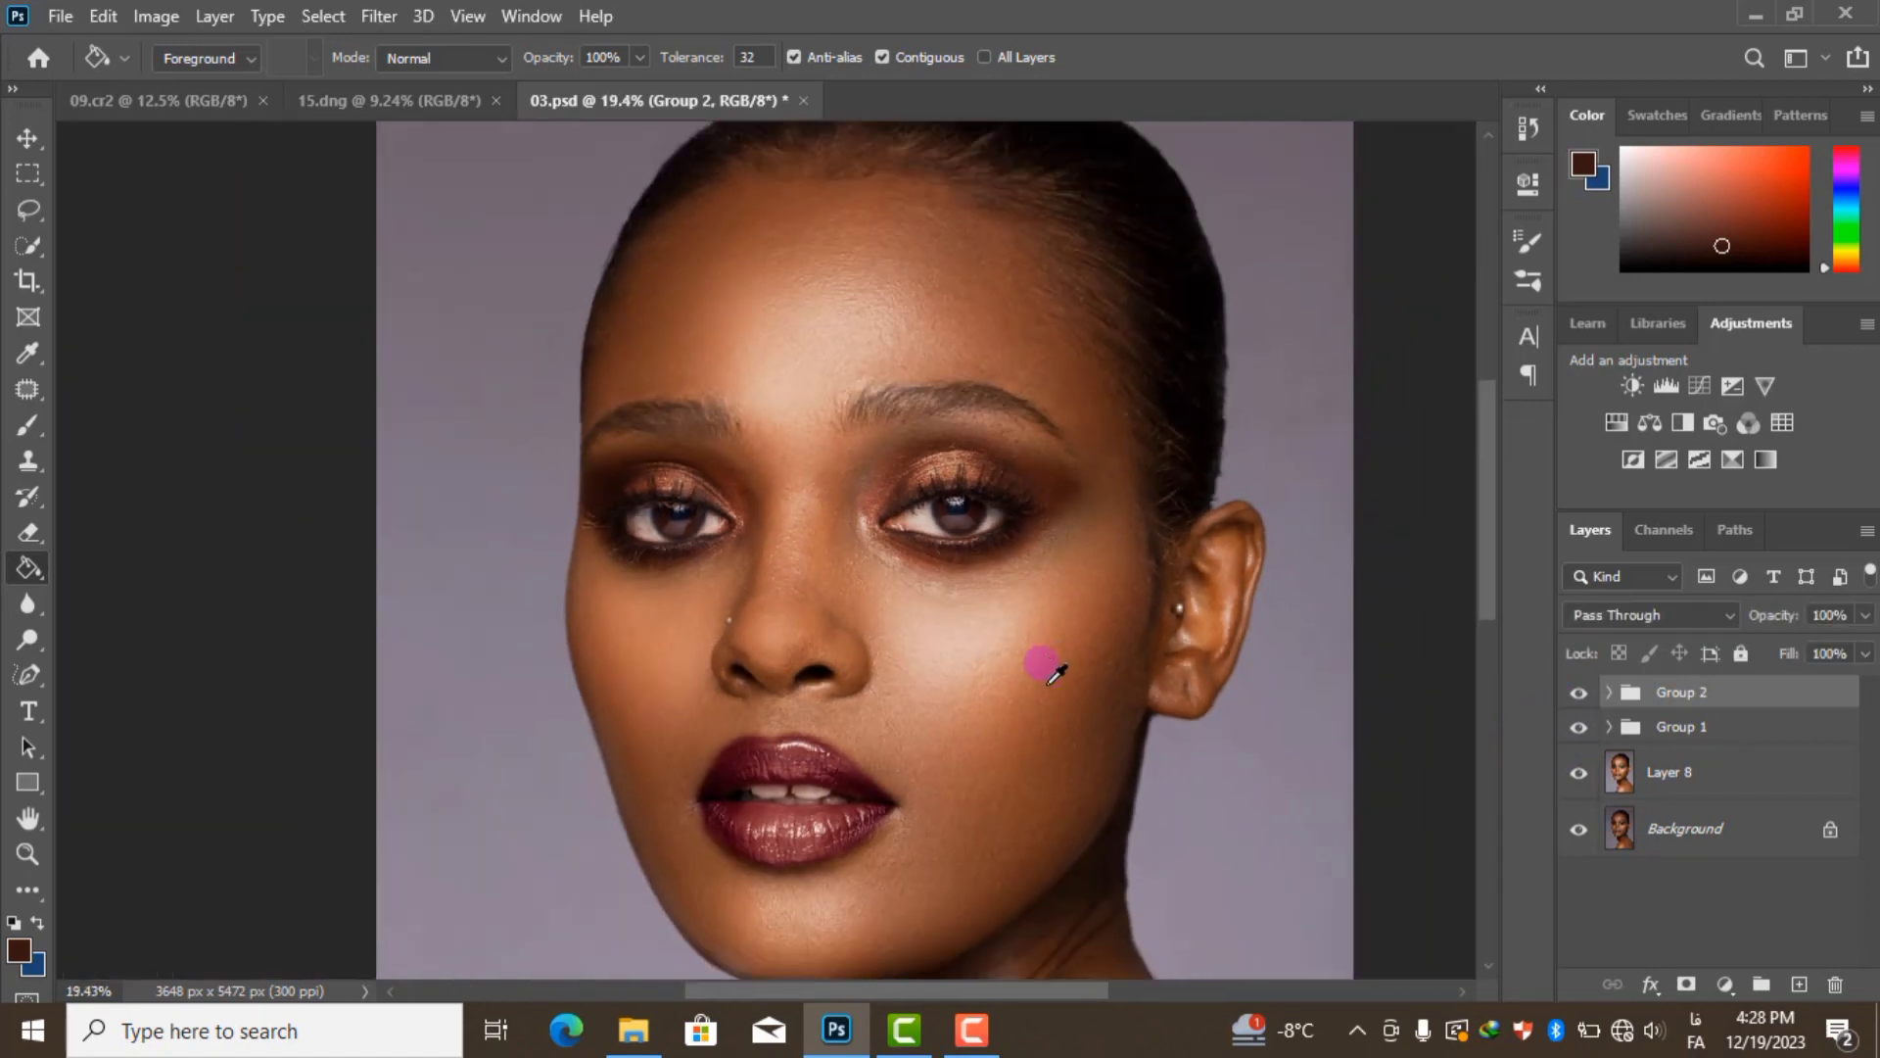
pyautogui.keyDown('alt'); pyautogui.scroll(-1, 1191, 802); pyautogui.keyUp('alt')
pyautogui.keyDown('alt'); pyautogui.scroll(2, 1264, 710); pyautogui.keyUp('alt')
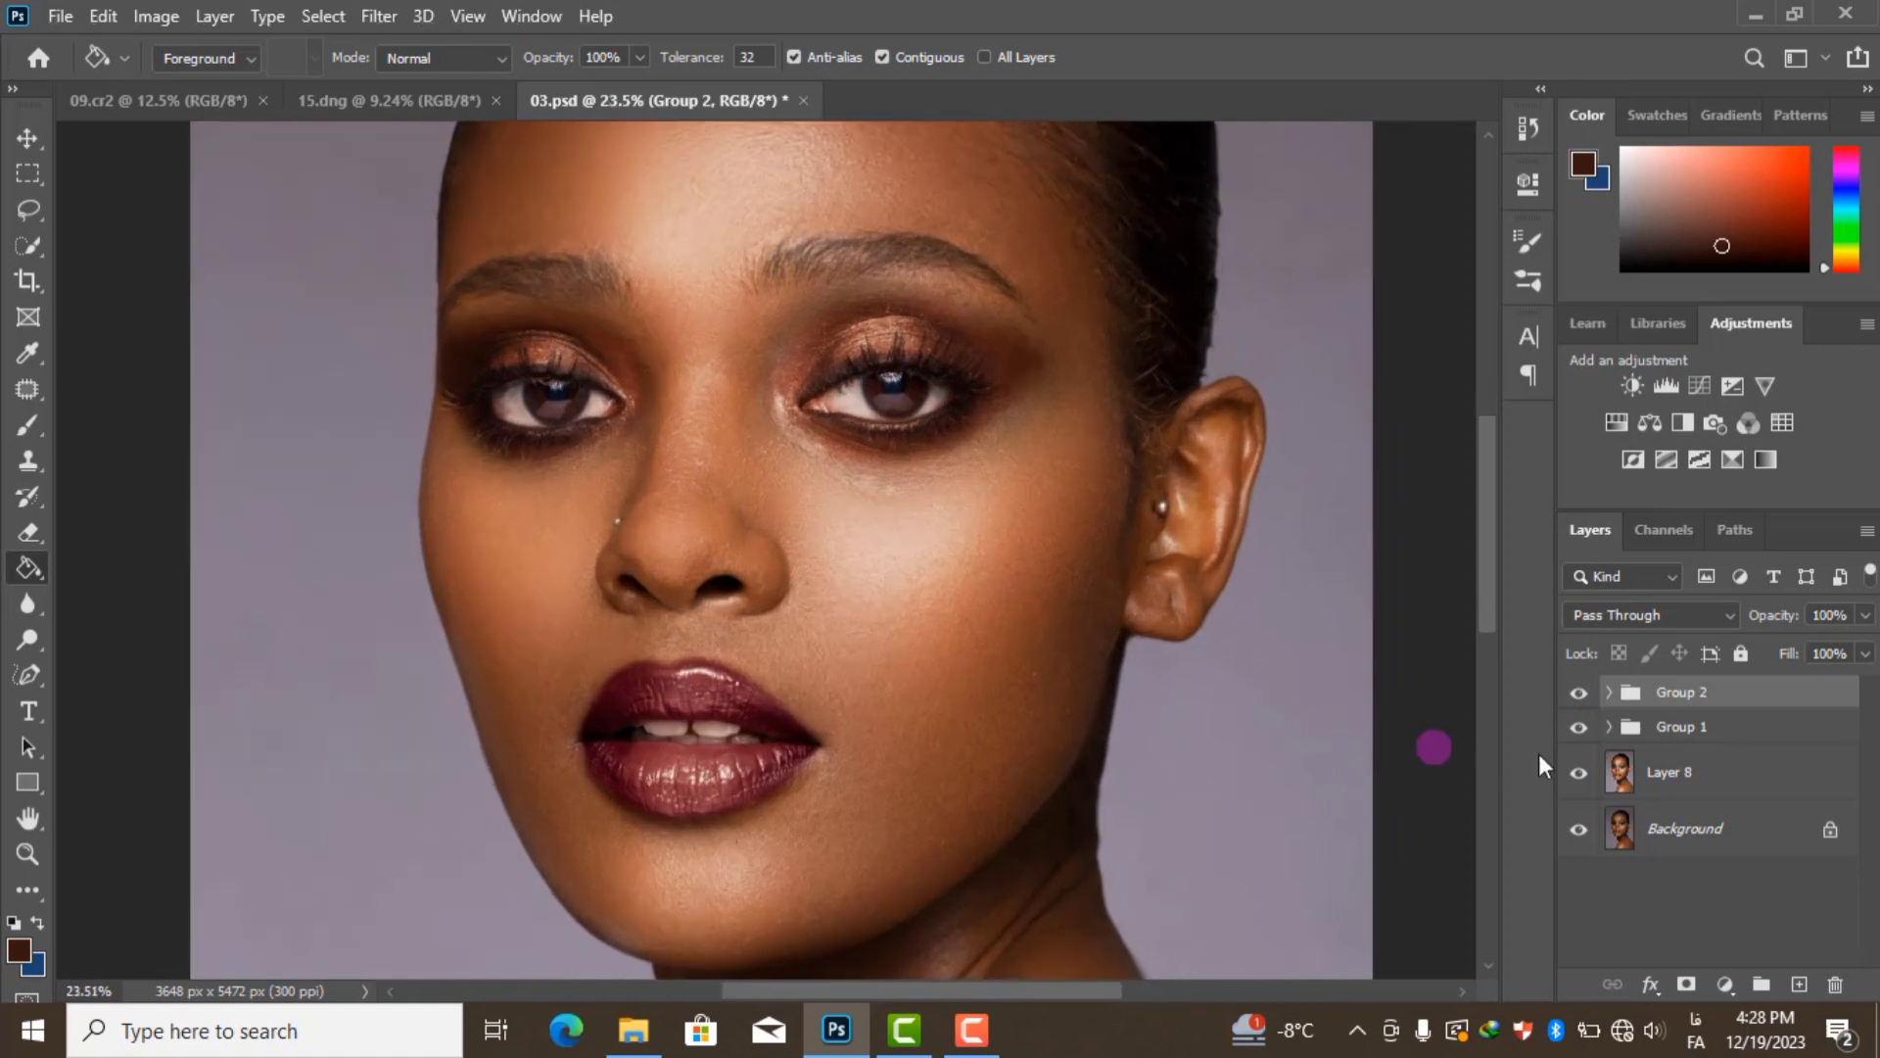
pyautogui.keyDown('shift'); pyautogui.click(1762, 734); pyautogui.keyUp('shift')
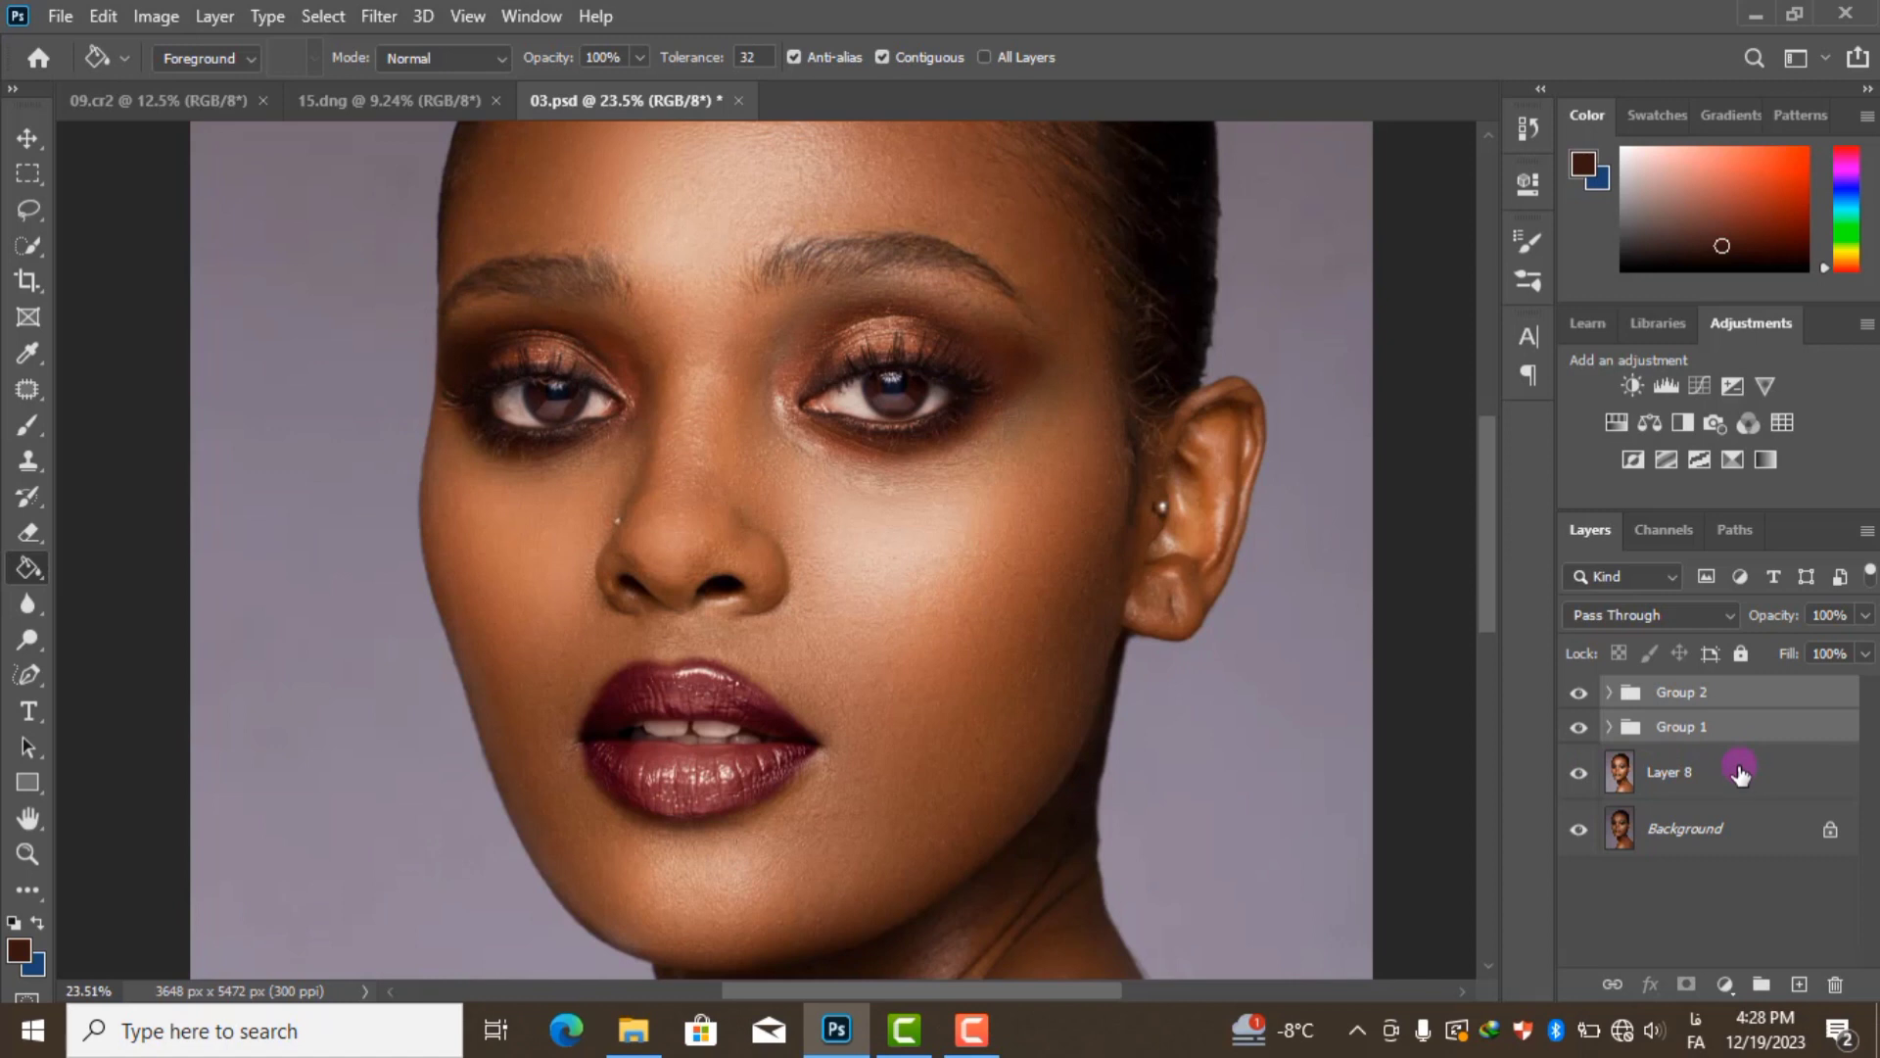
pyautogui.hotkey('ctrl', 'g')
pyautogui.click(1575, 695)
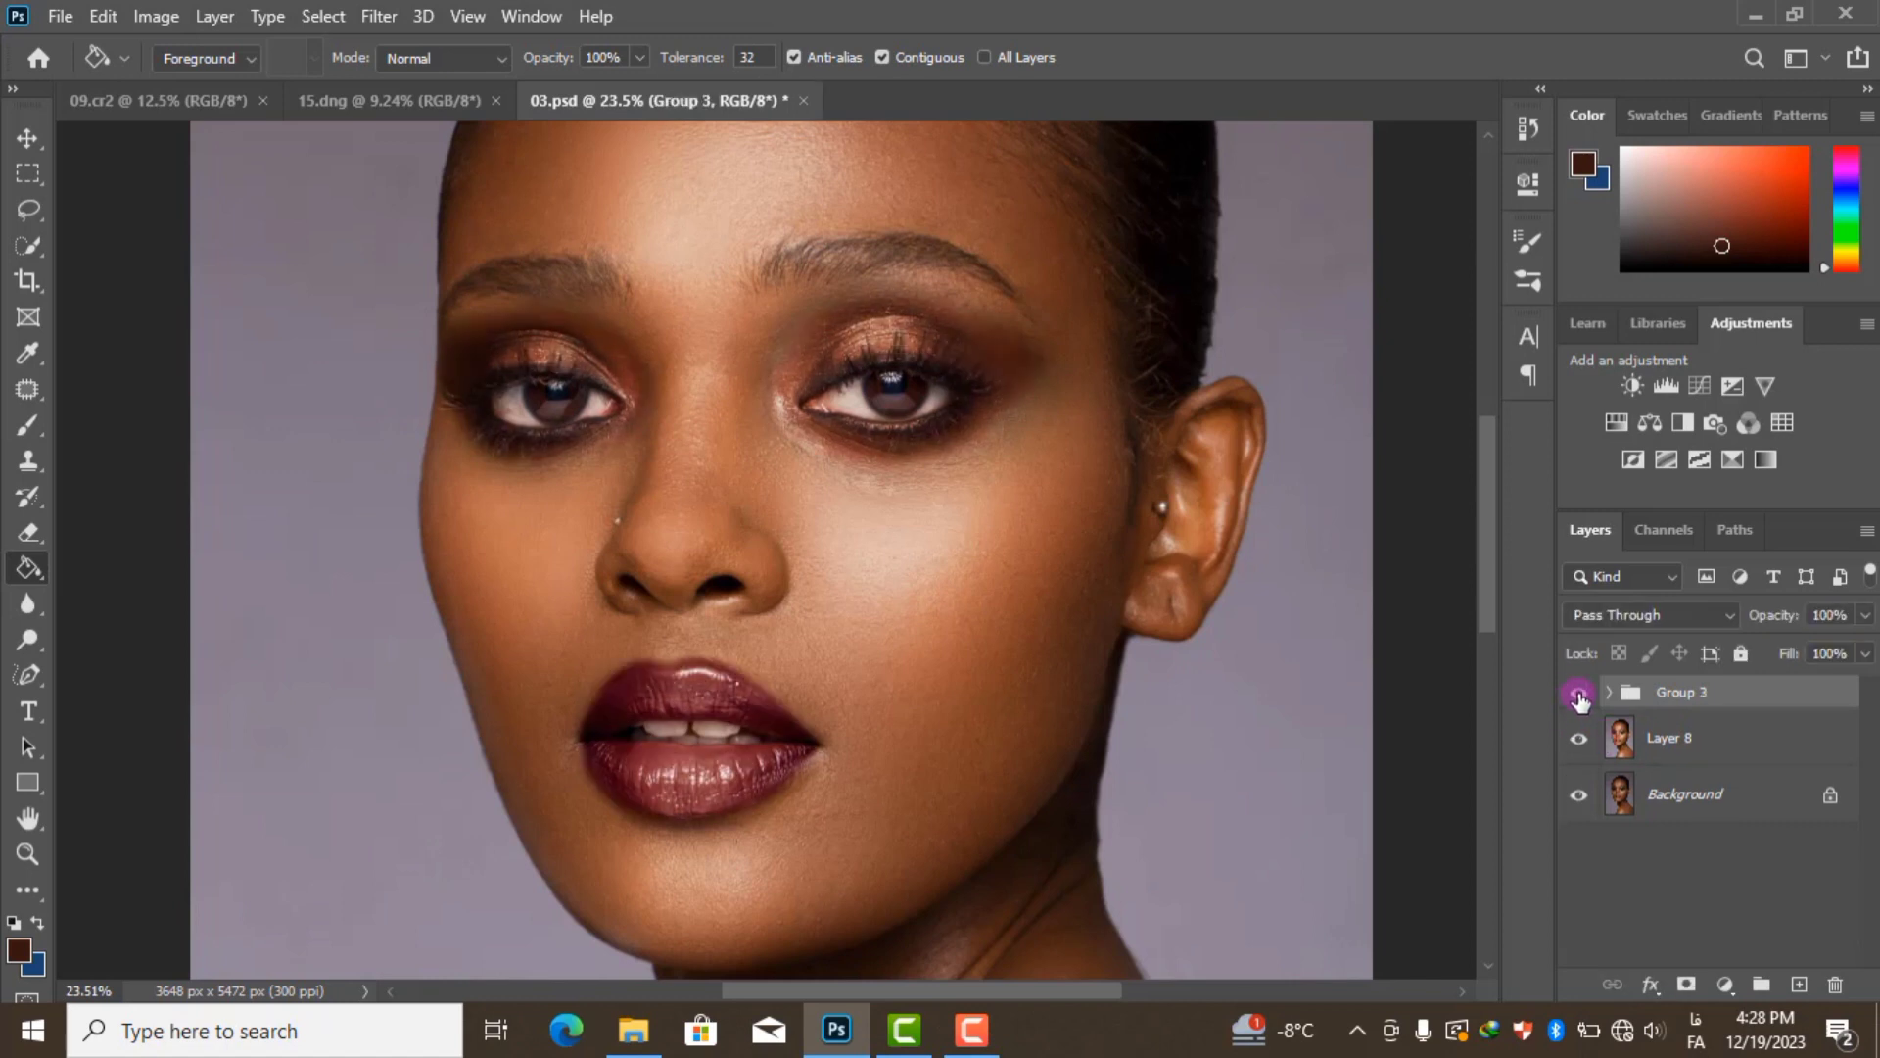
pyautogui.scroll(-2, 826, 632)
pyautogui.scroll(1, 713, 627)
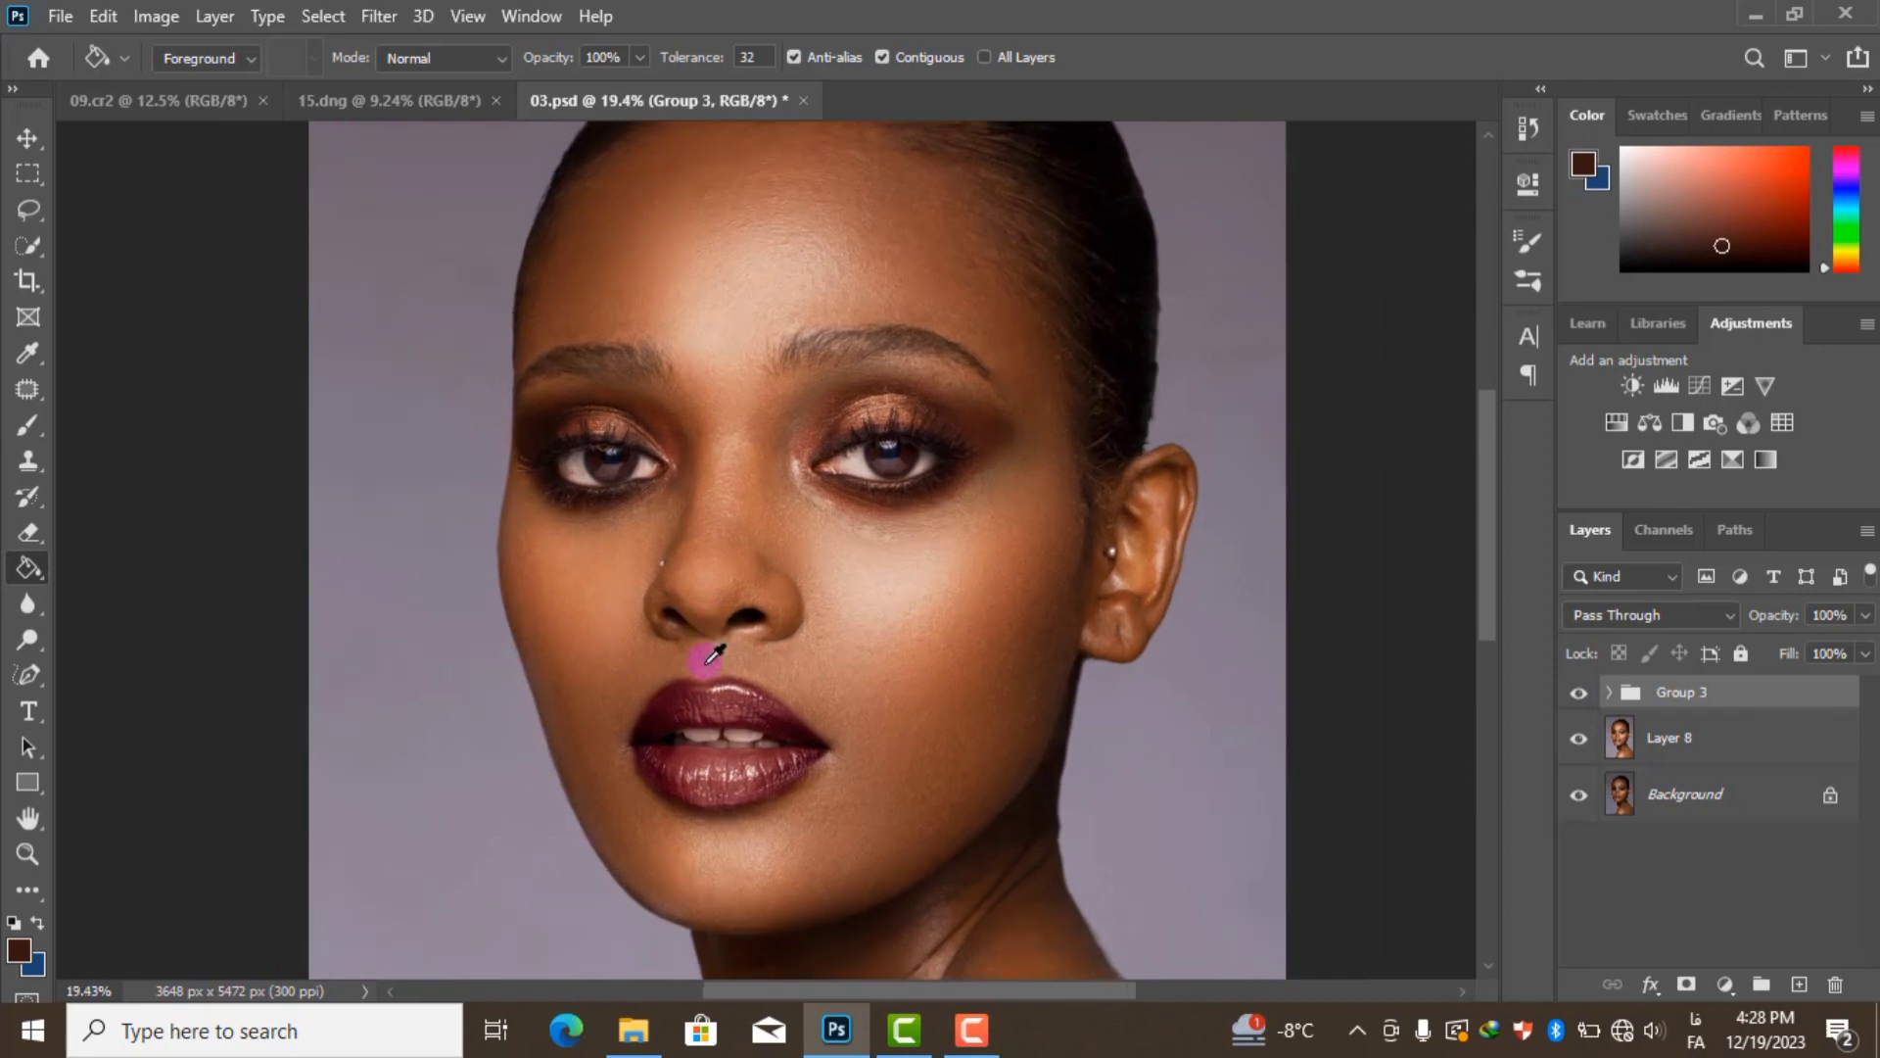
pyautogui.scroll(1, 713, 627)
pyautogui.click(1573, 694)
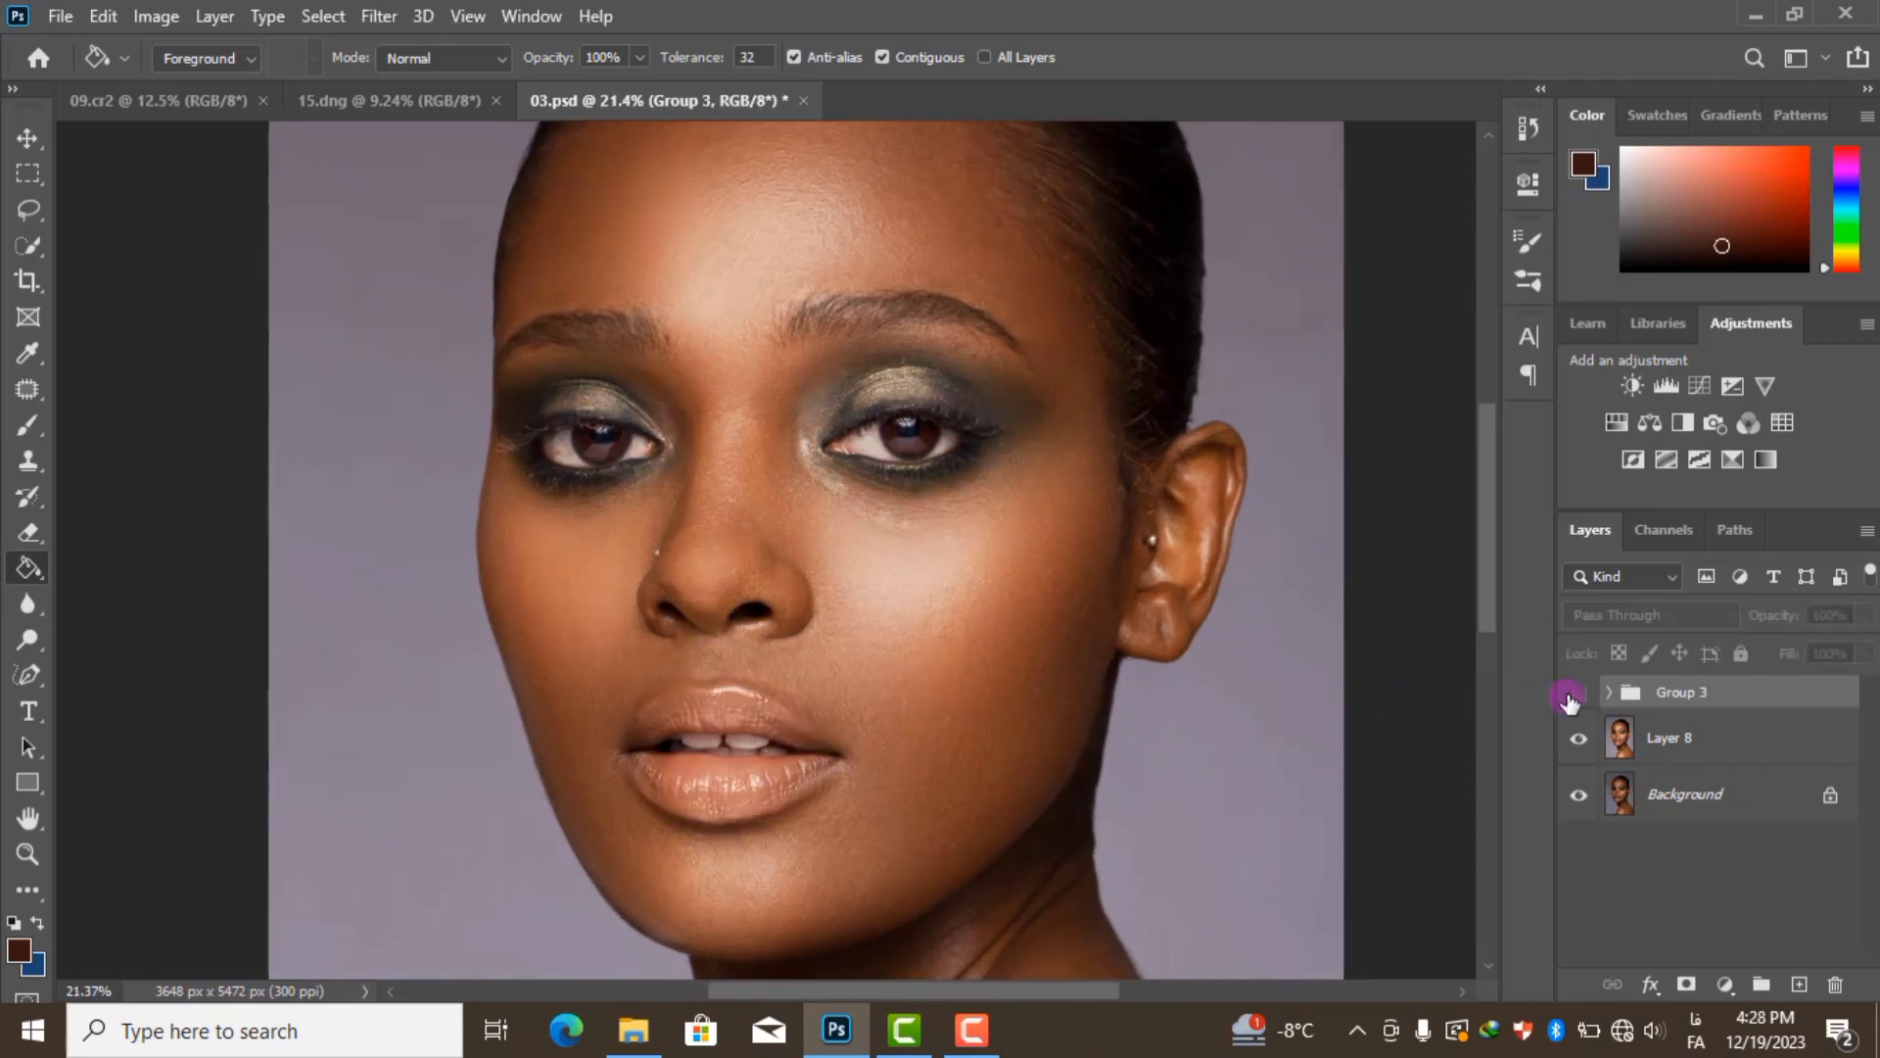
pyautogui.click(1573, 694)
pyautogui.click(1573, 695)
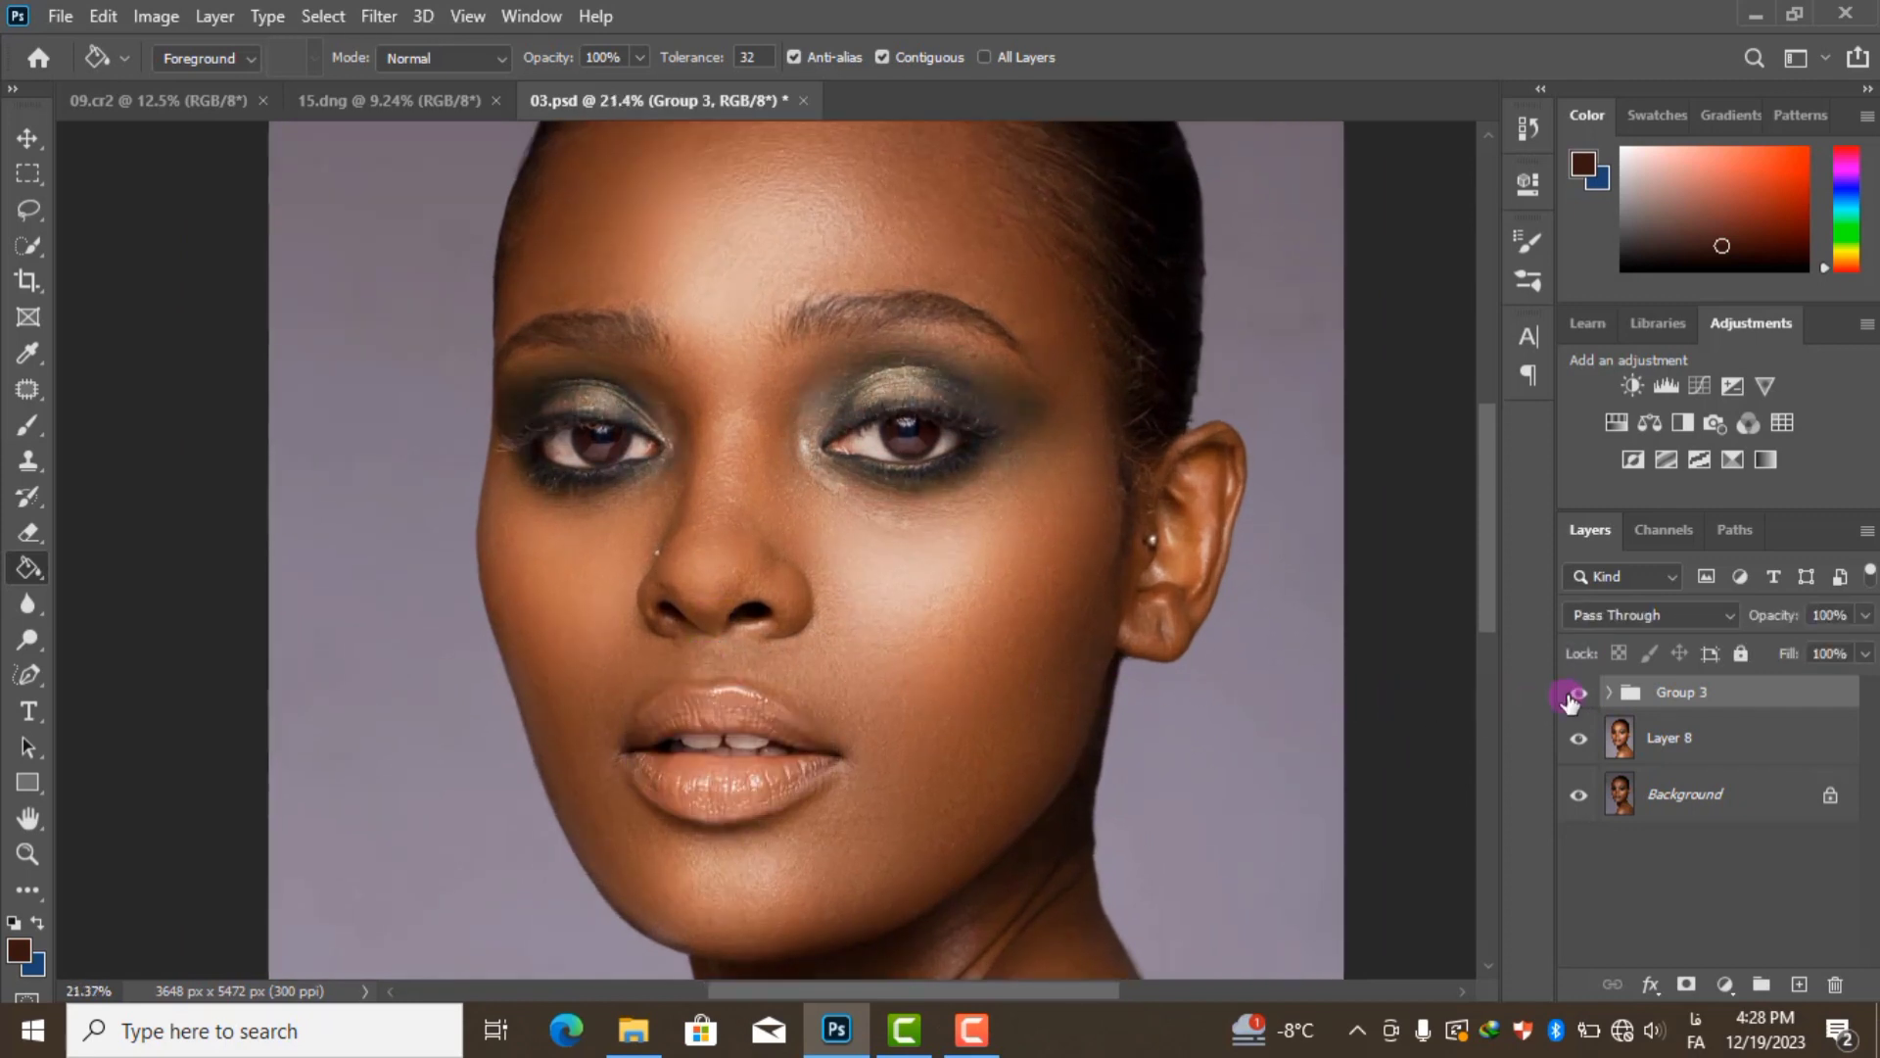
pyautogui.scroll(1, 786, 712)
pyautogui.scroll(1, 785, 707)
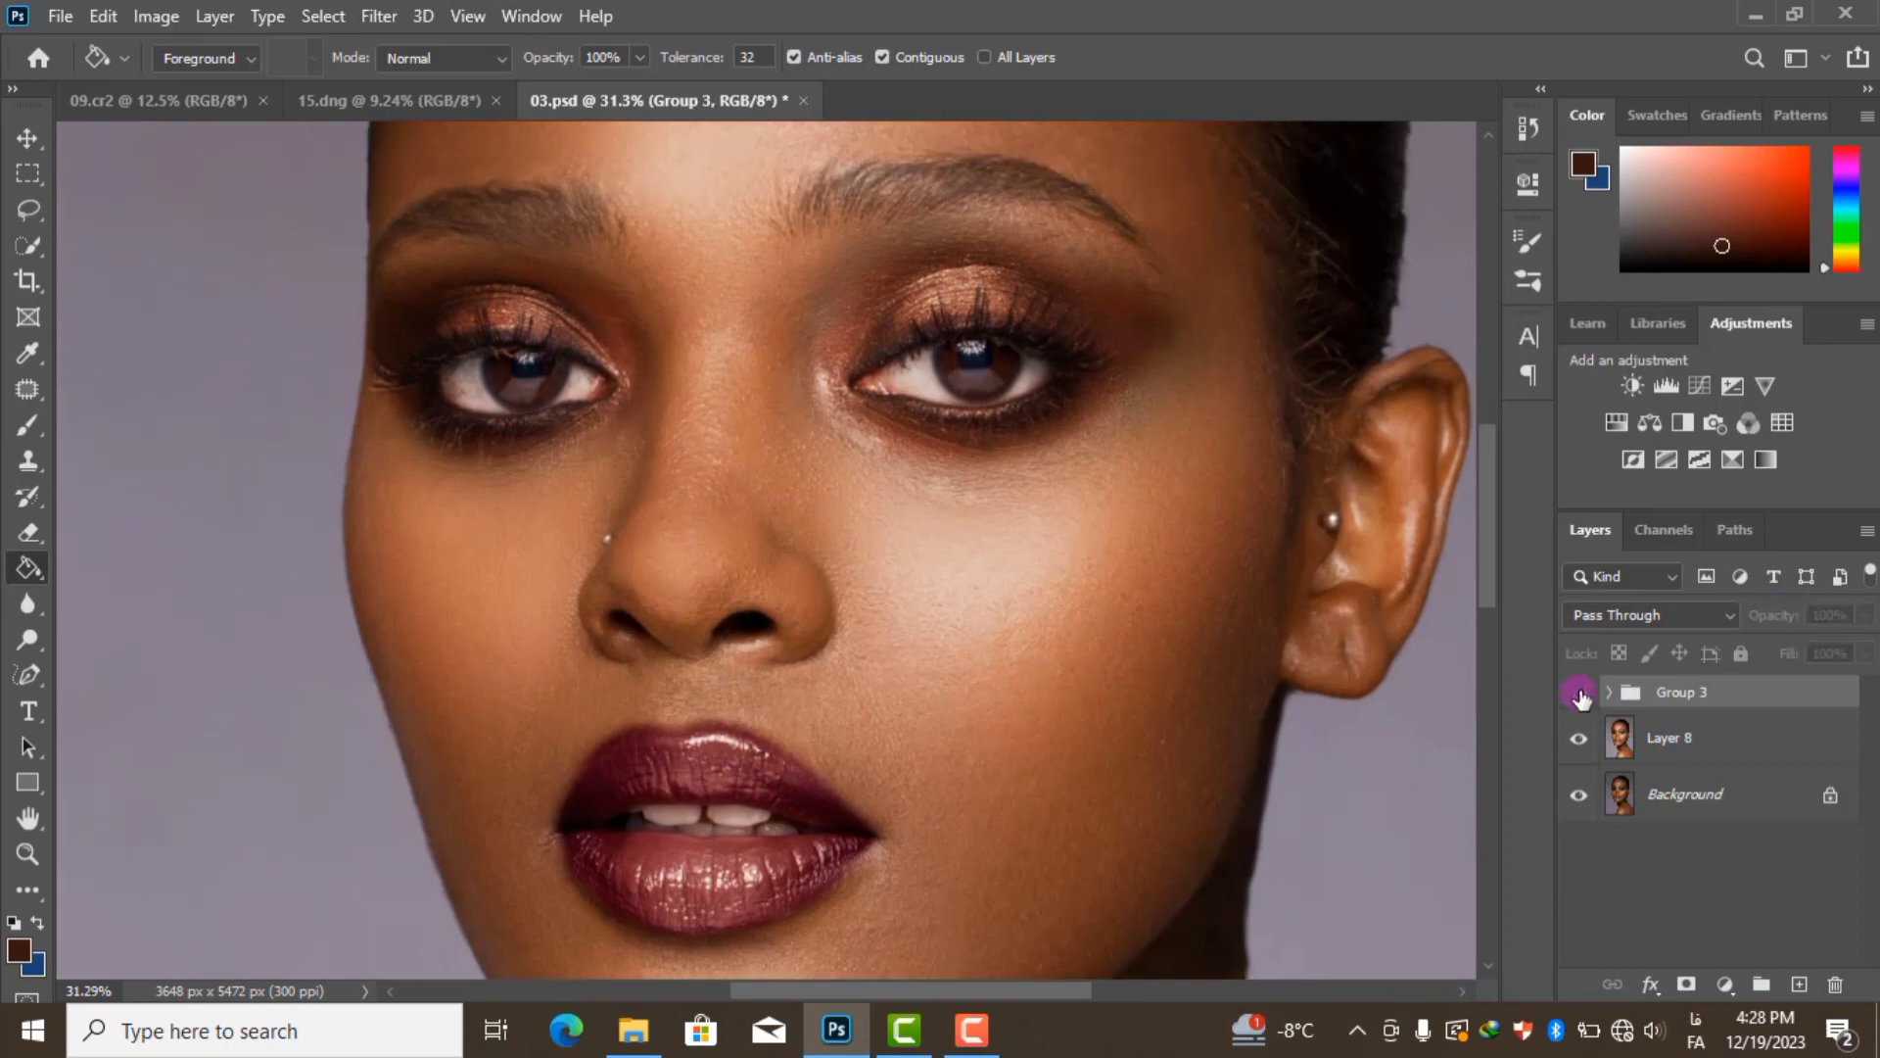
pyautogui.click(1577, 694)
pyautogui.scroll(3, 1189, 349)
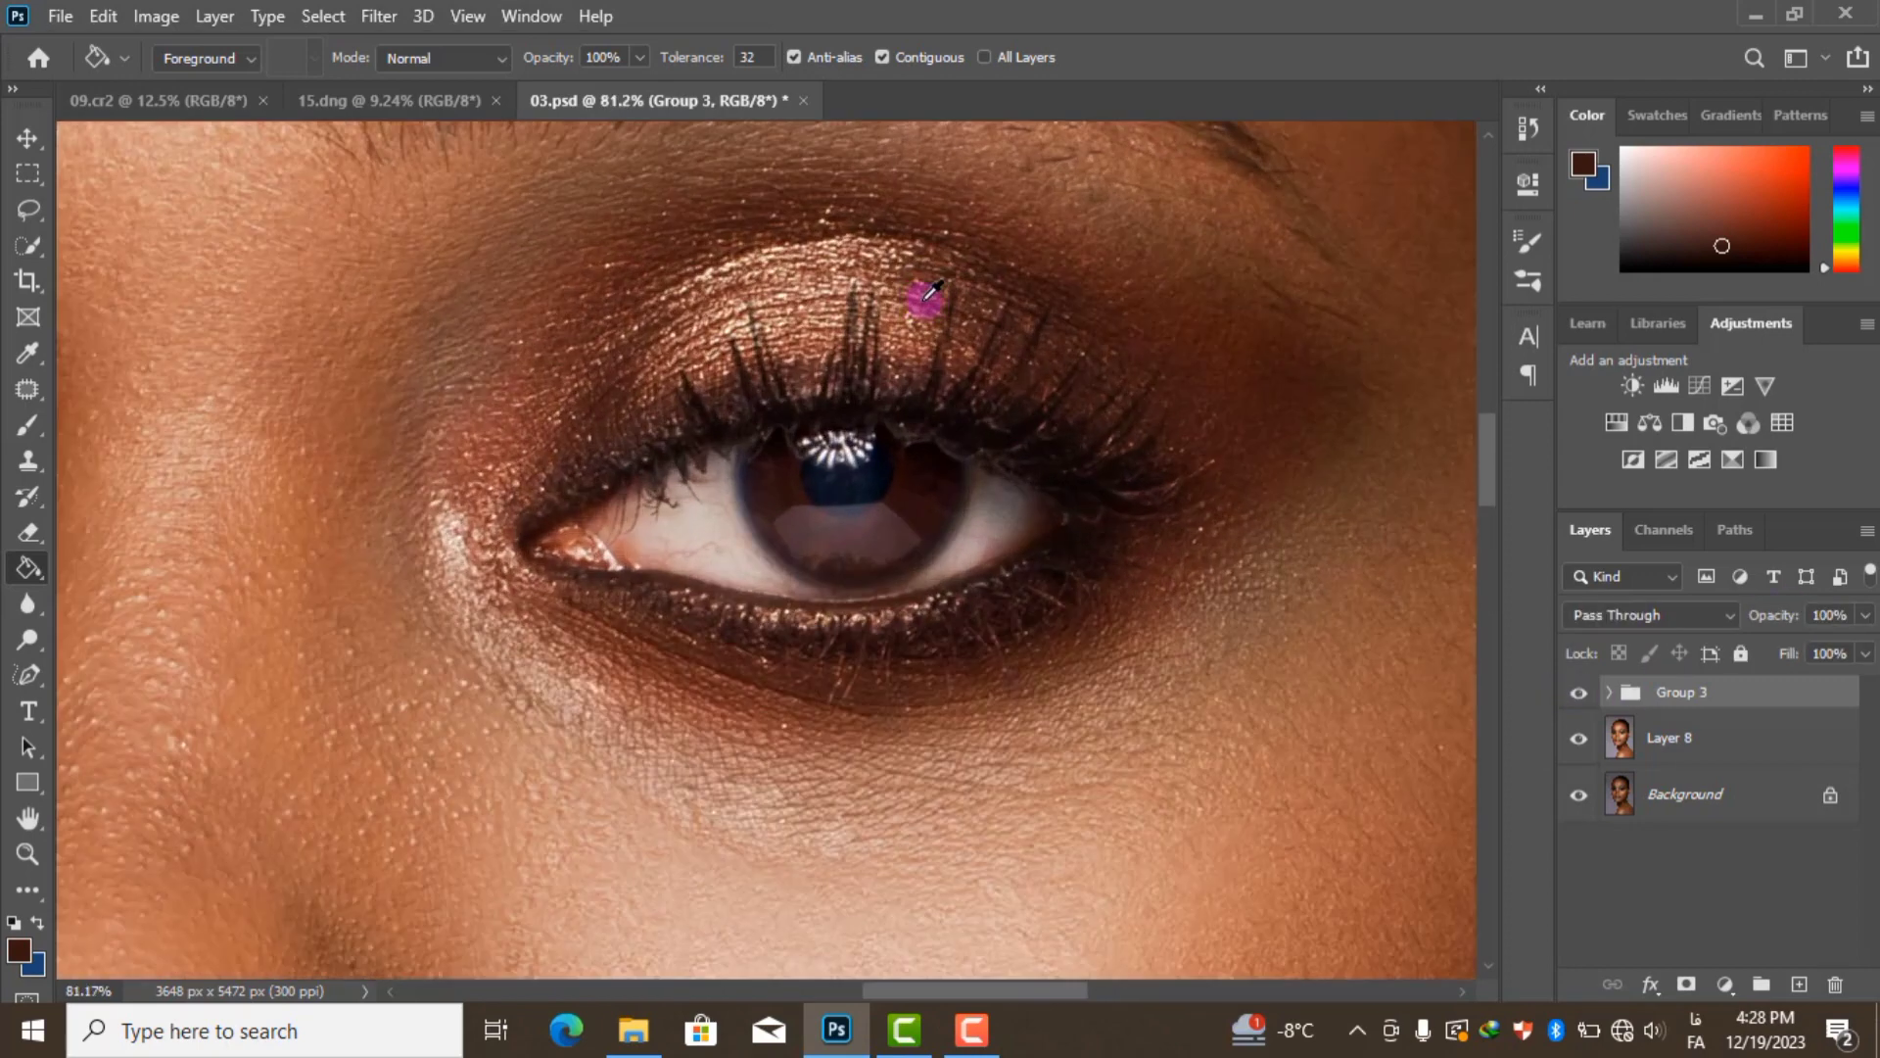
pyautogui.scroll(1, 924, 294)
pyautogui.click(1572, 696)
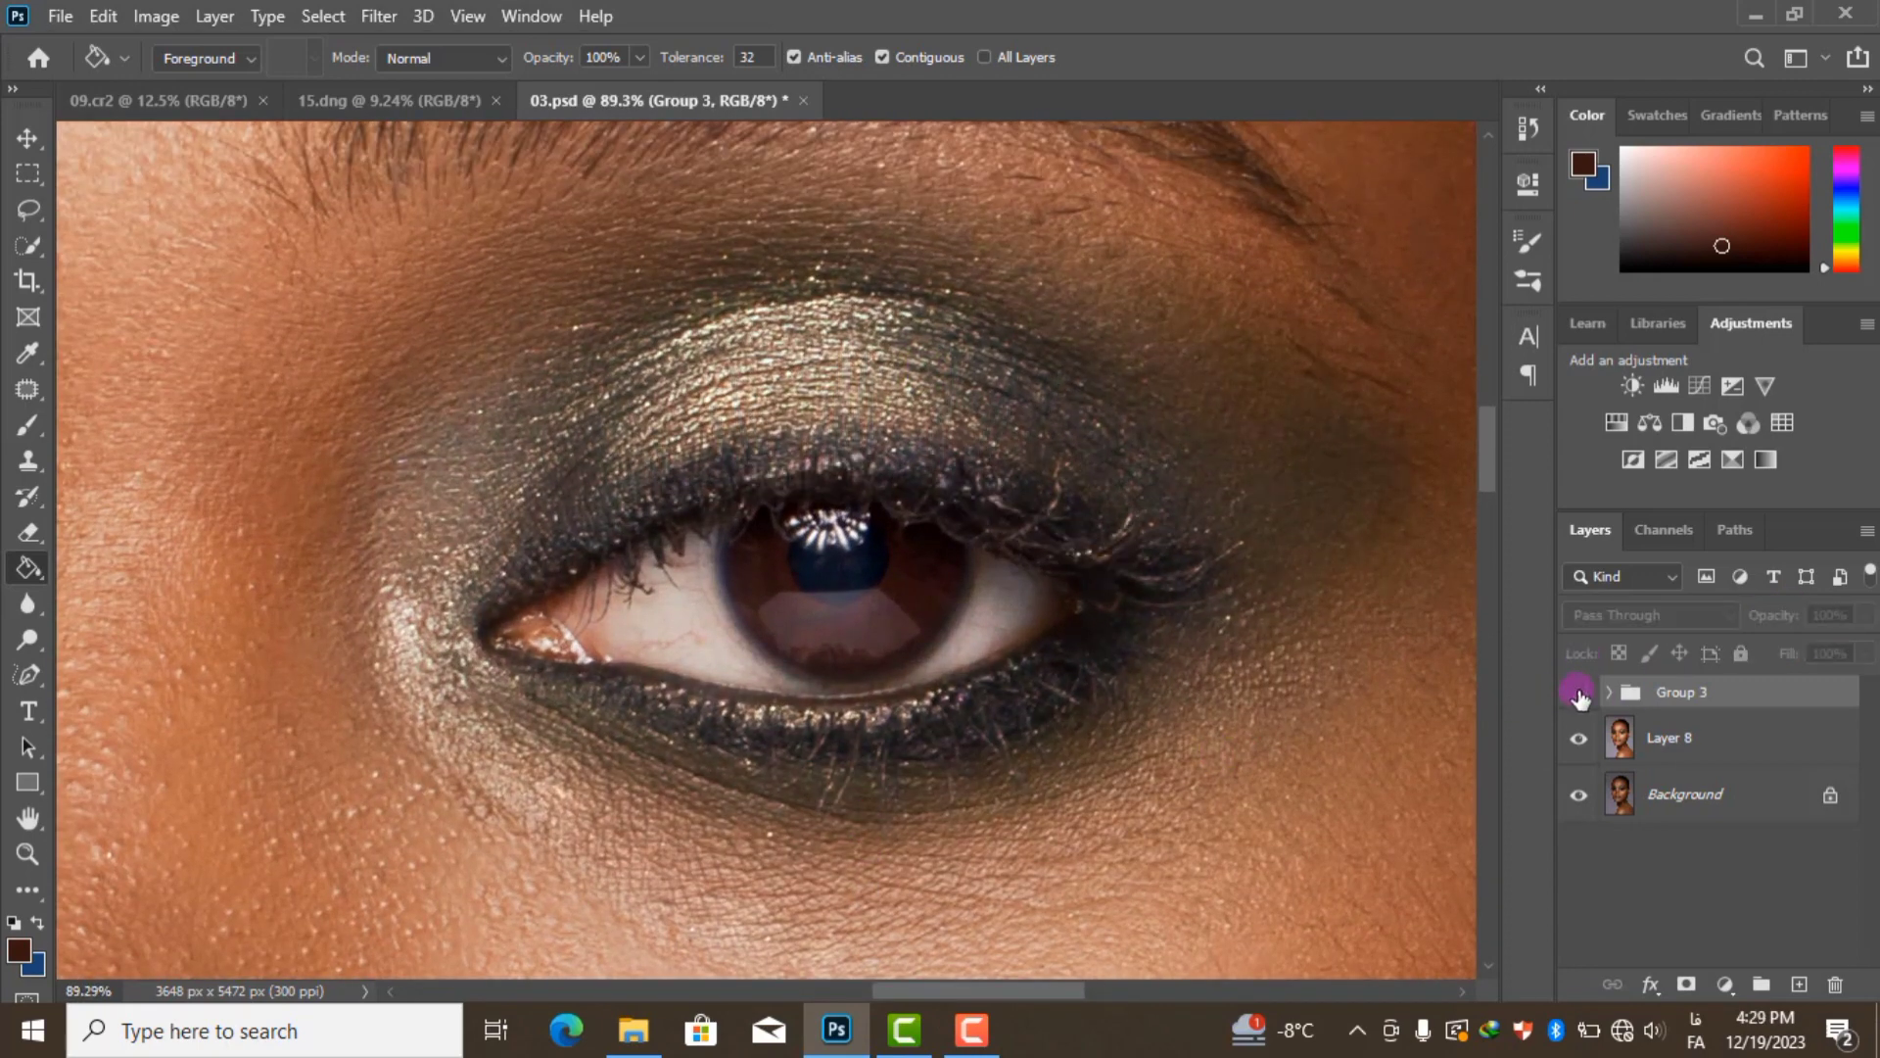
pyautogui.click(1572, 696)
pyautogui.click(1572, 695)
pyautogui.scroll(-2, 1078, 723)
pyautogui.scroll(-1, 1078, 723)
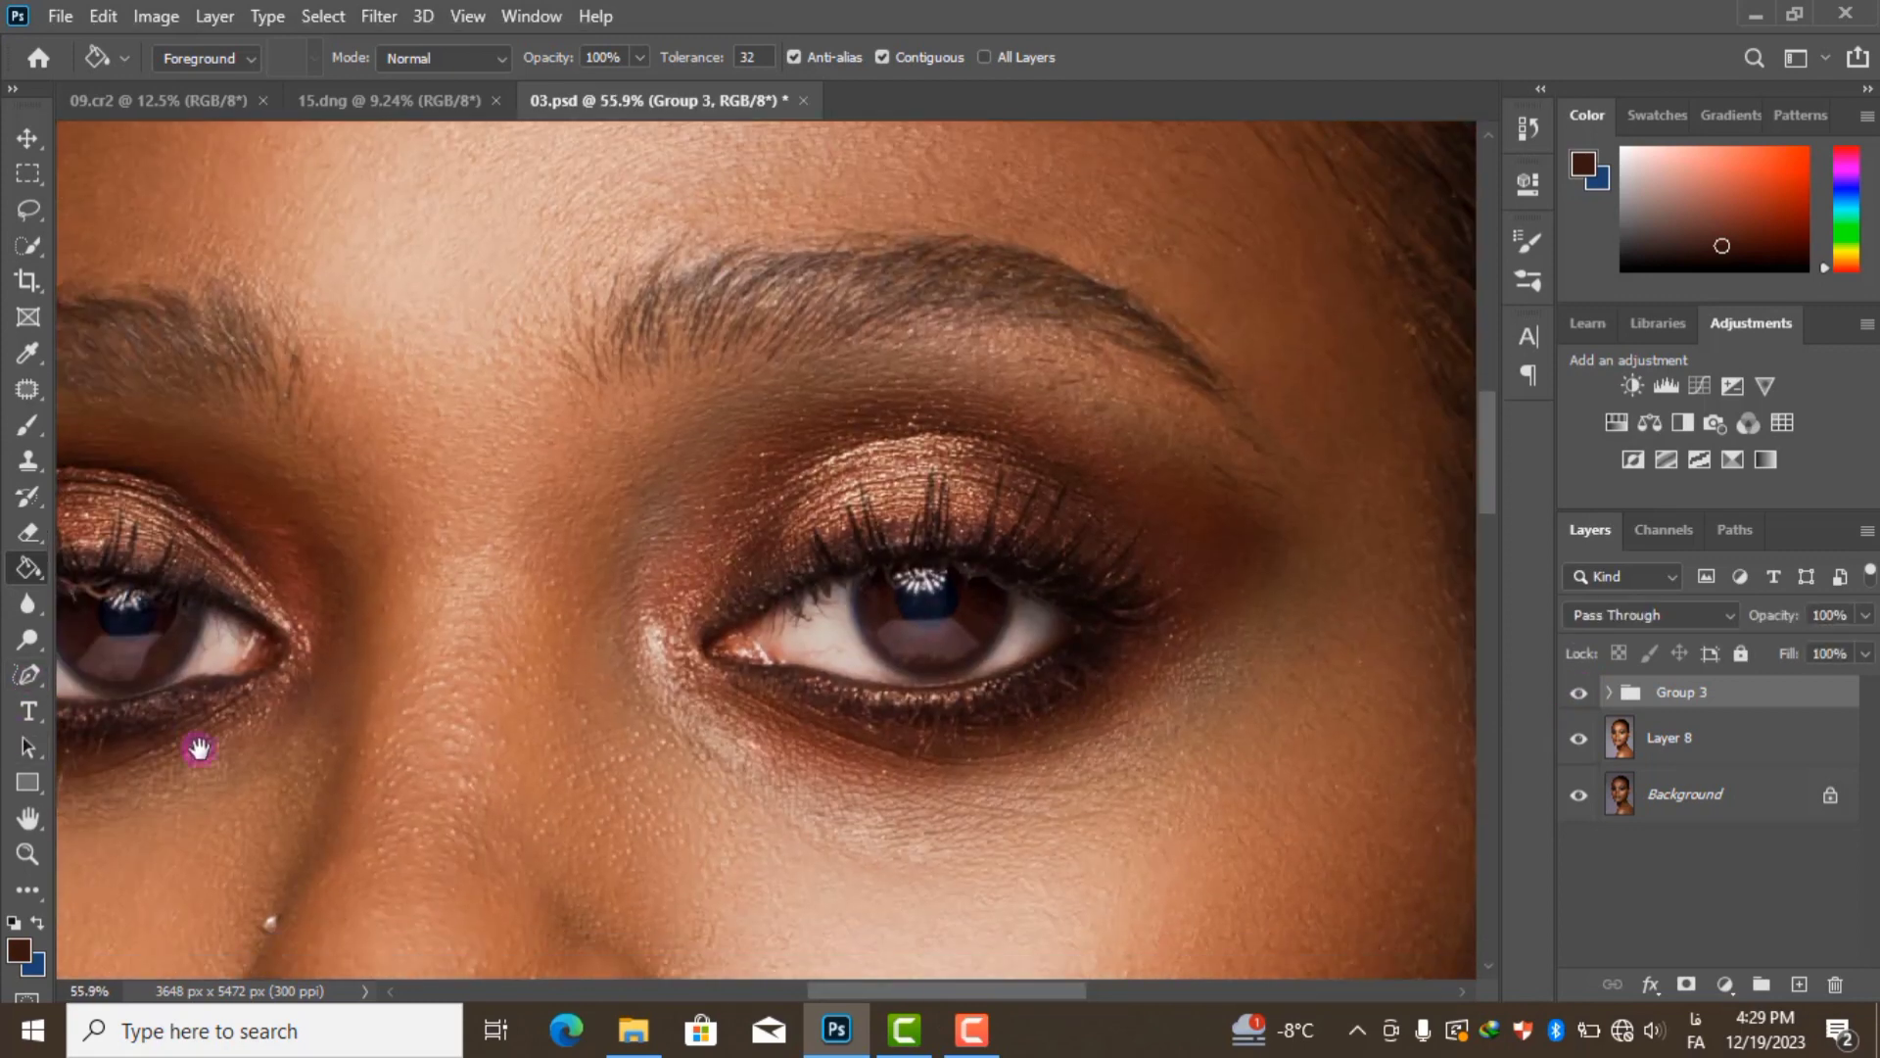
pyautogui.scroll(2, 693, 659)
pyautogui.scroll(1, 692, 659)
pyautogui.click(1578, 693)
pyautogui.scroll(-3, 986, 630)
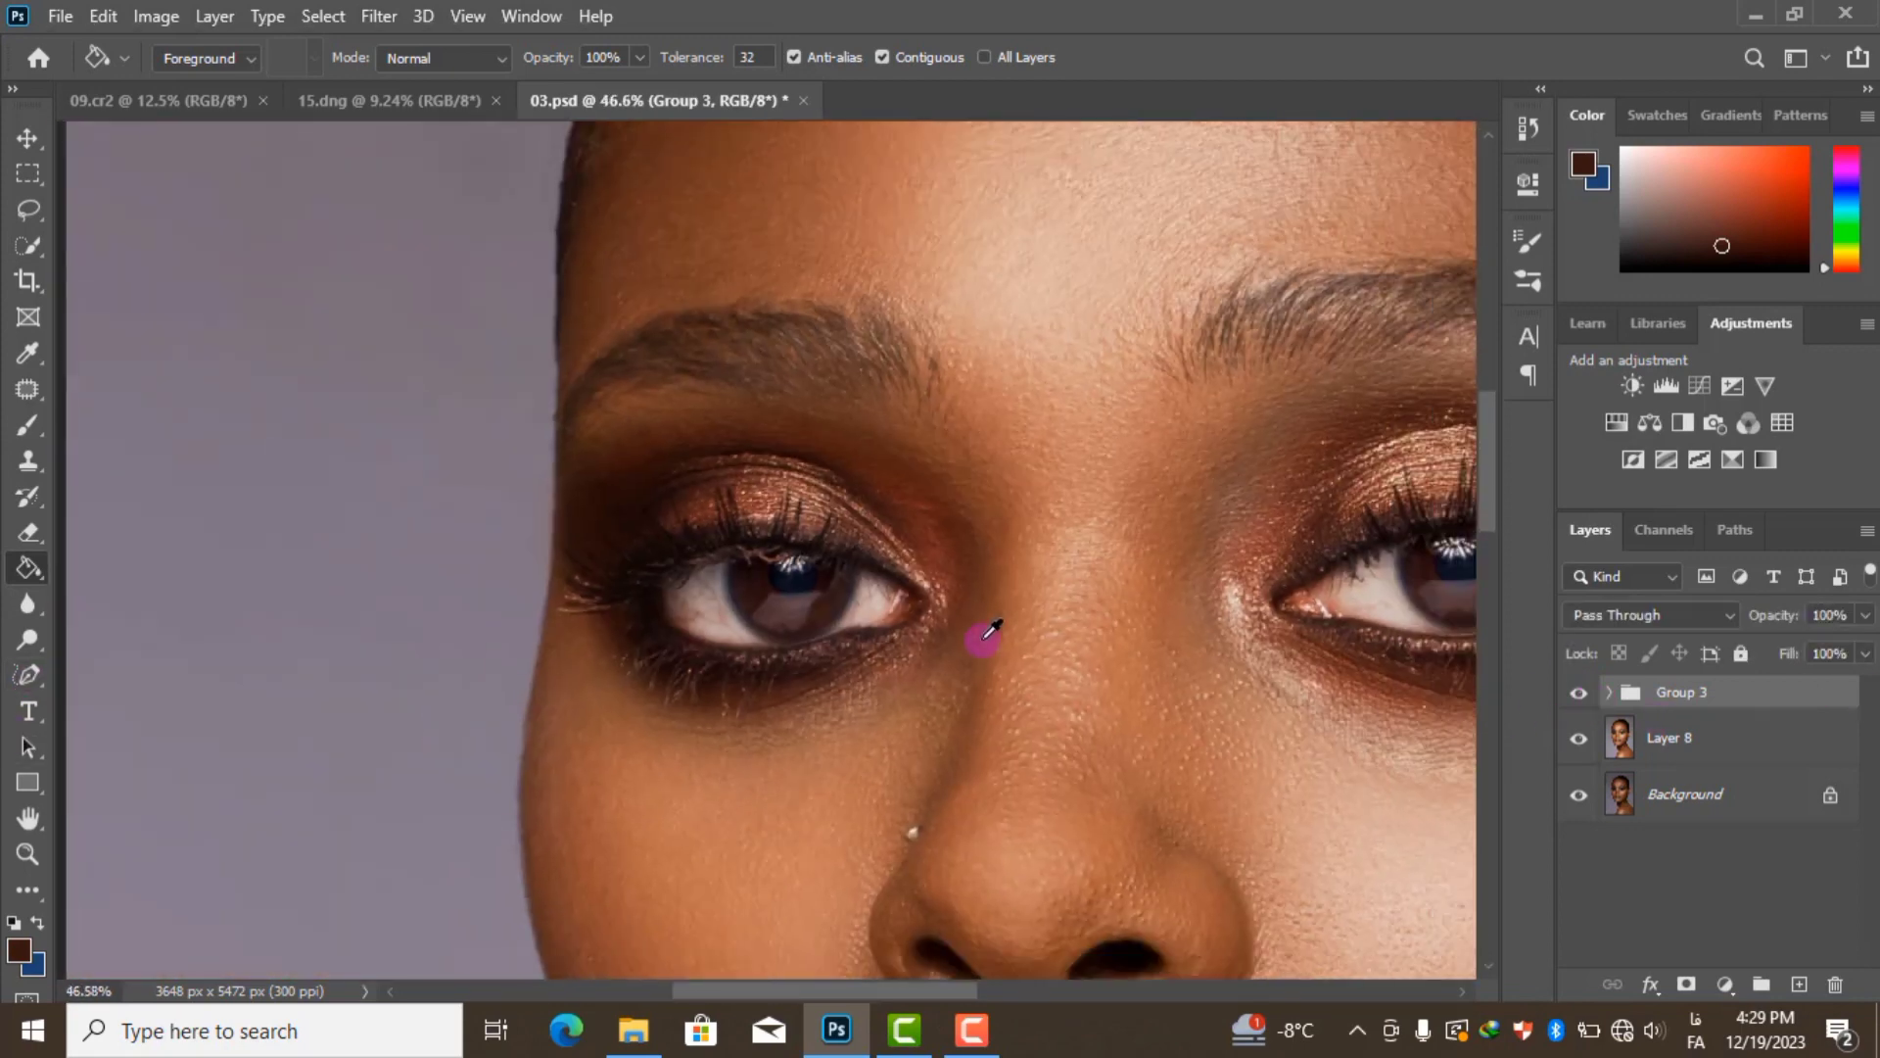
pyautogui.scroll(-1, 1134, 892)
pyautogui.scroll(1, 1164, 799)
pyautogui.scroll(1, 1200, 764)
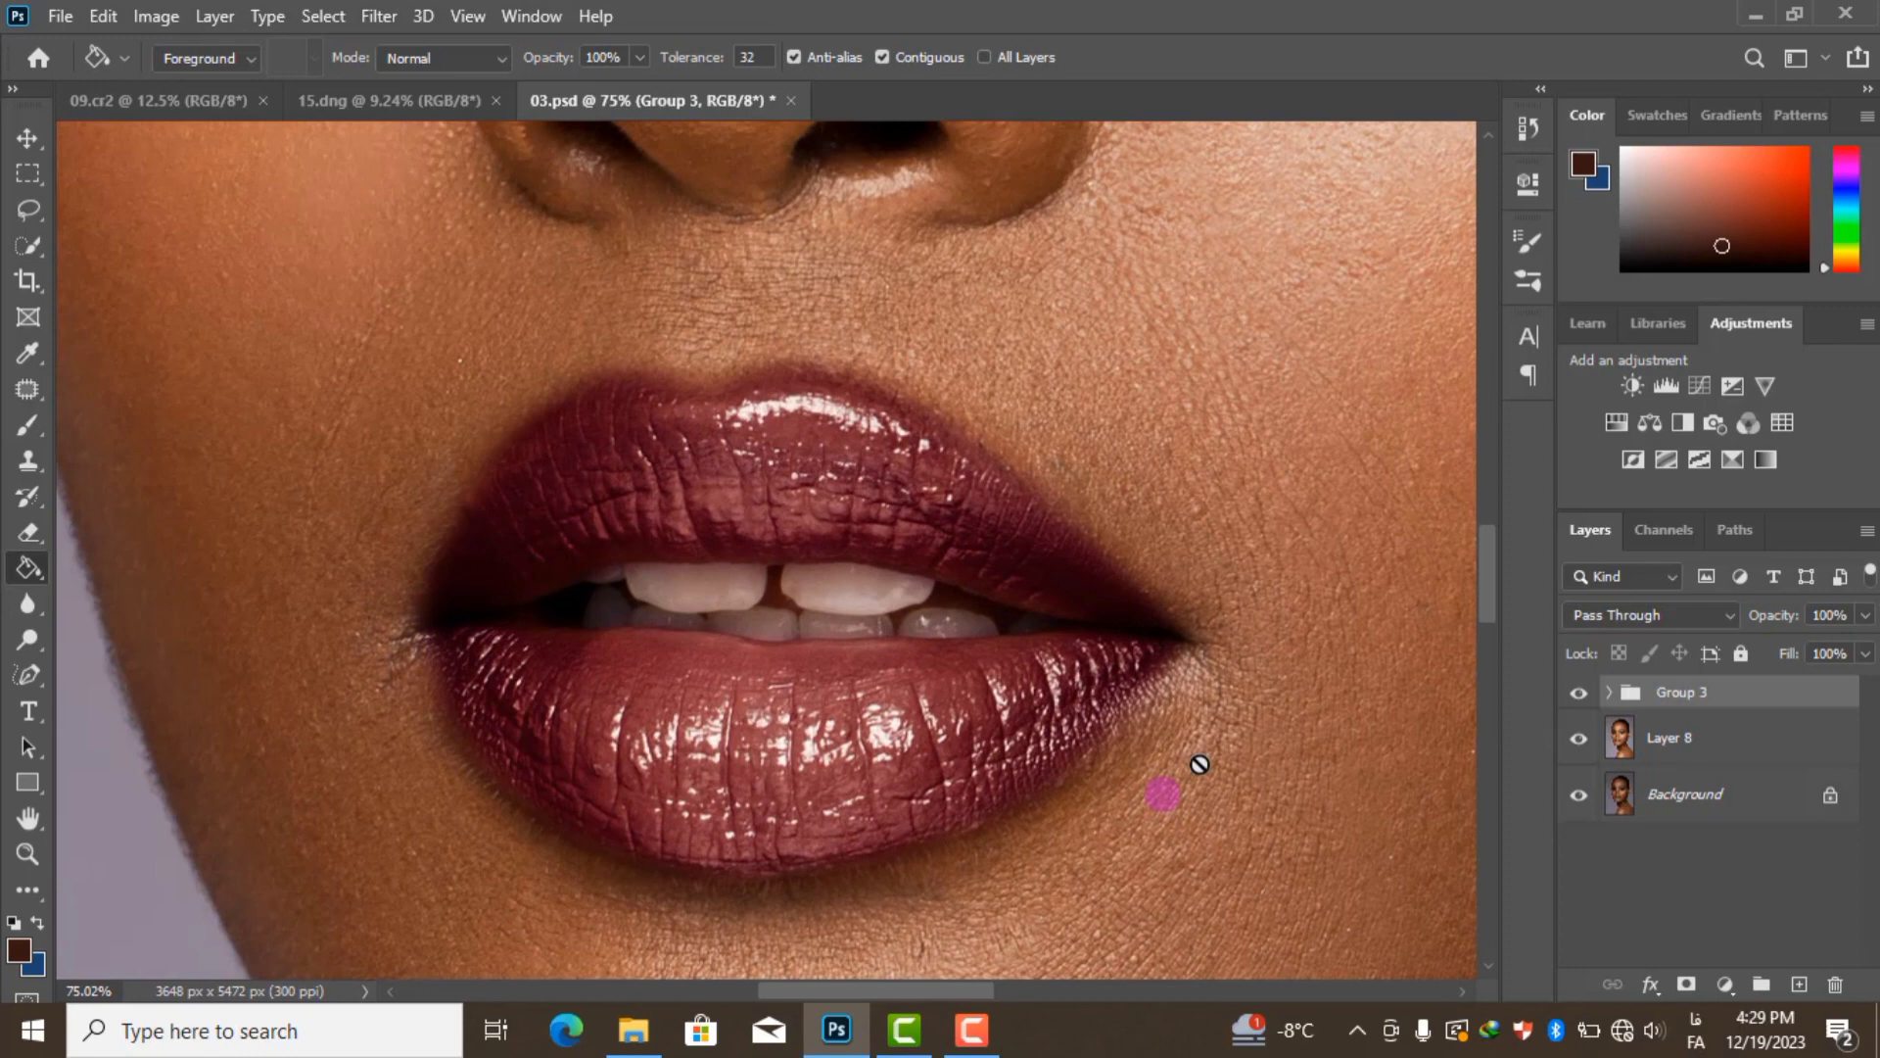
pyautogui.click(1575, 695)
pyautogui.scroll(-2, 840, 529)
pyautogui.scroll(-2, 852, 641)
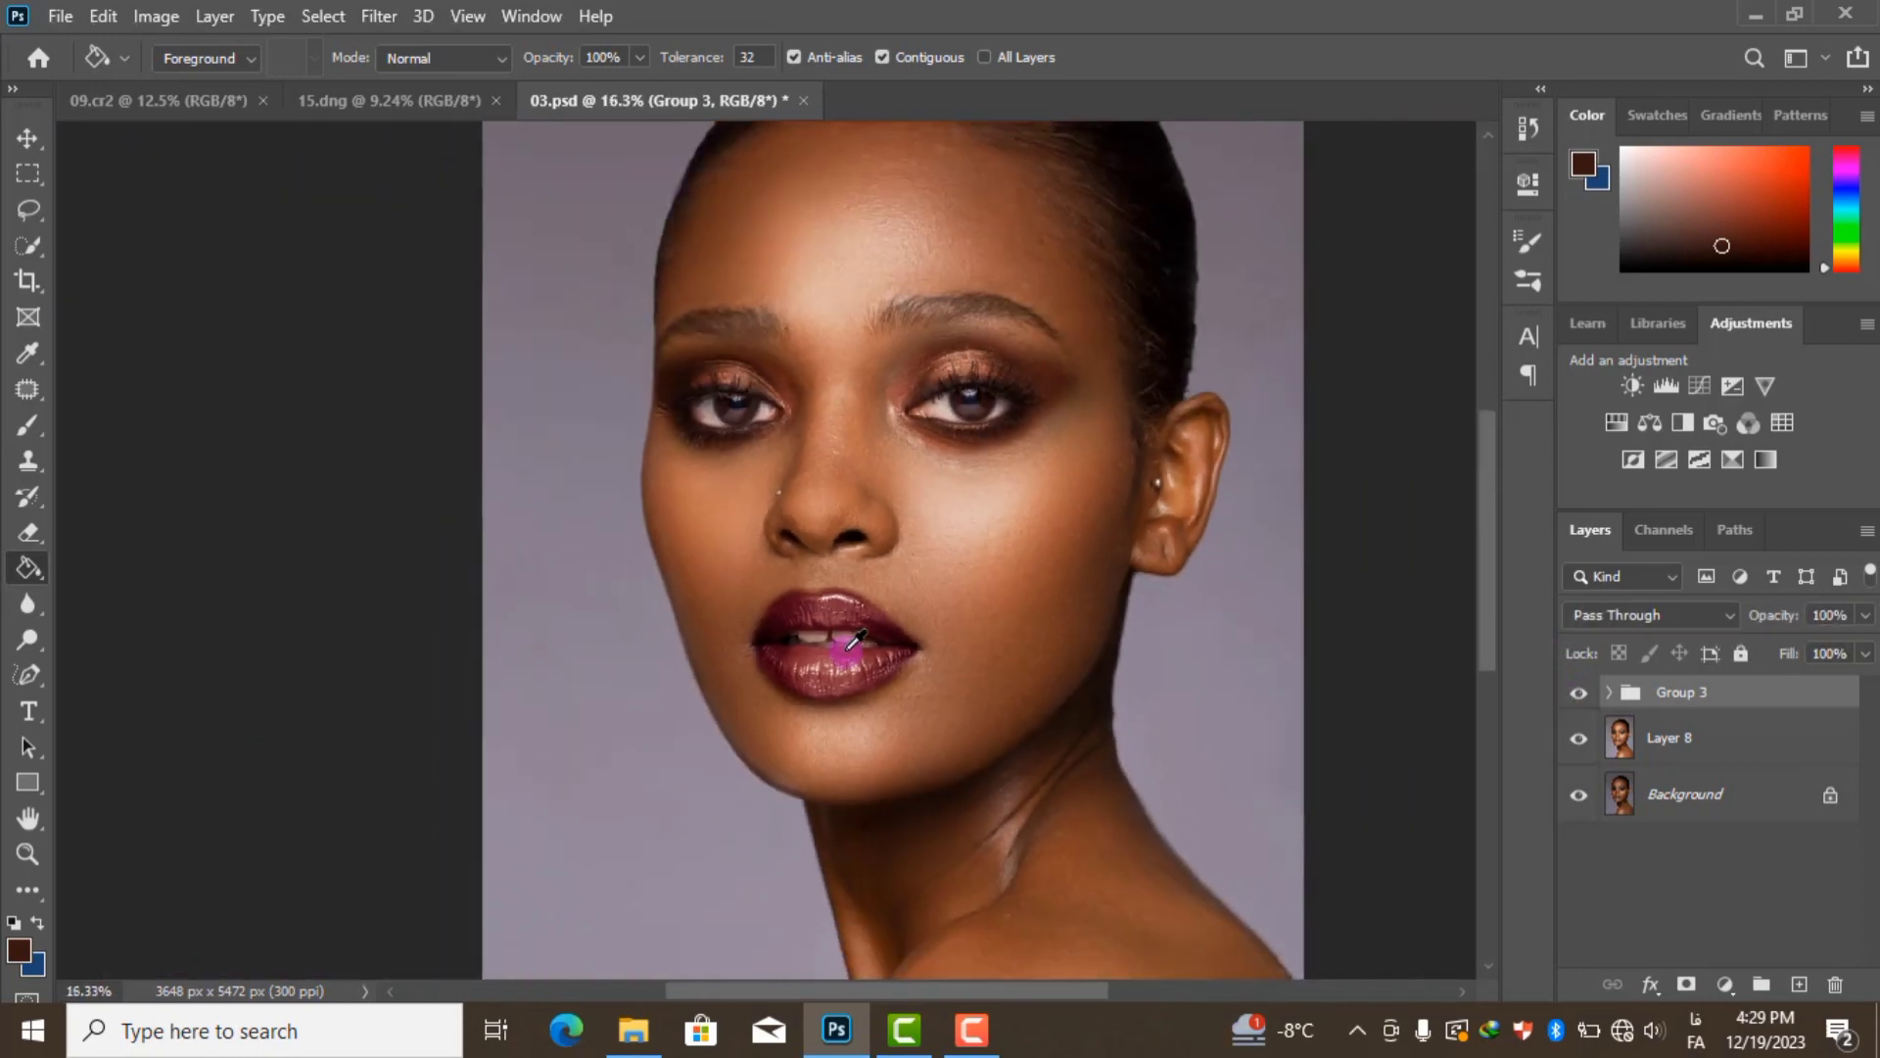
pyautogui.scroll(-1, 848, 639)
pyautogui.click(1579, 694)
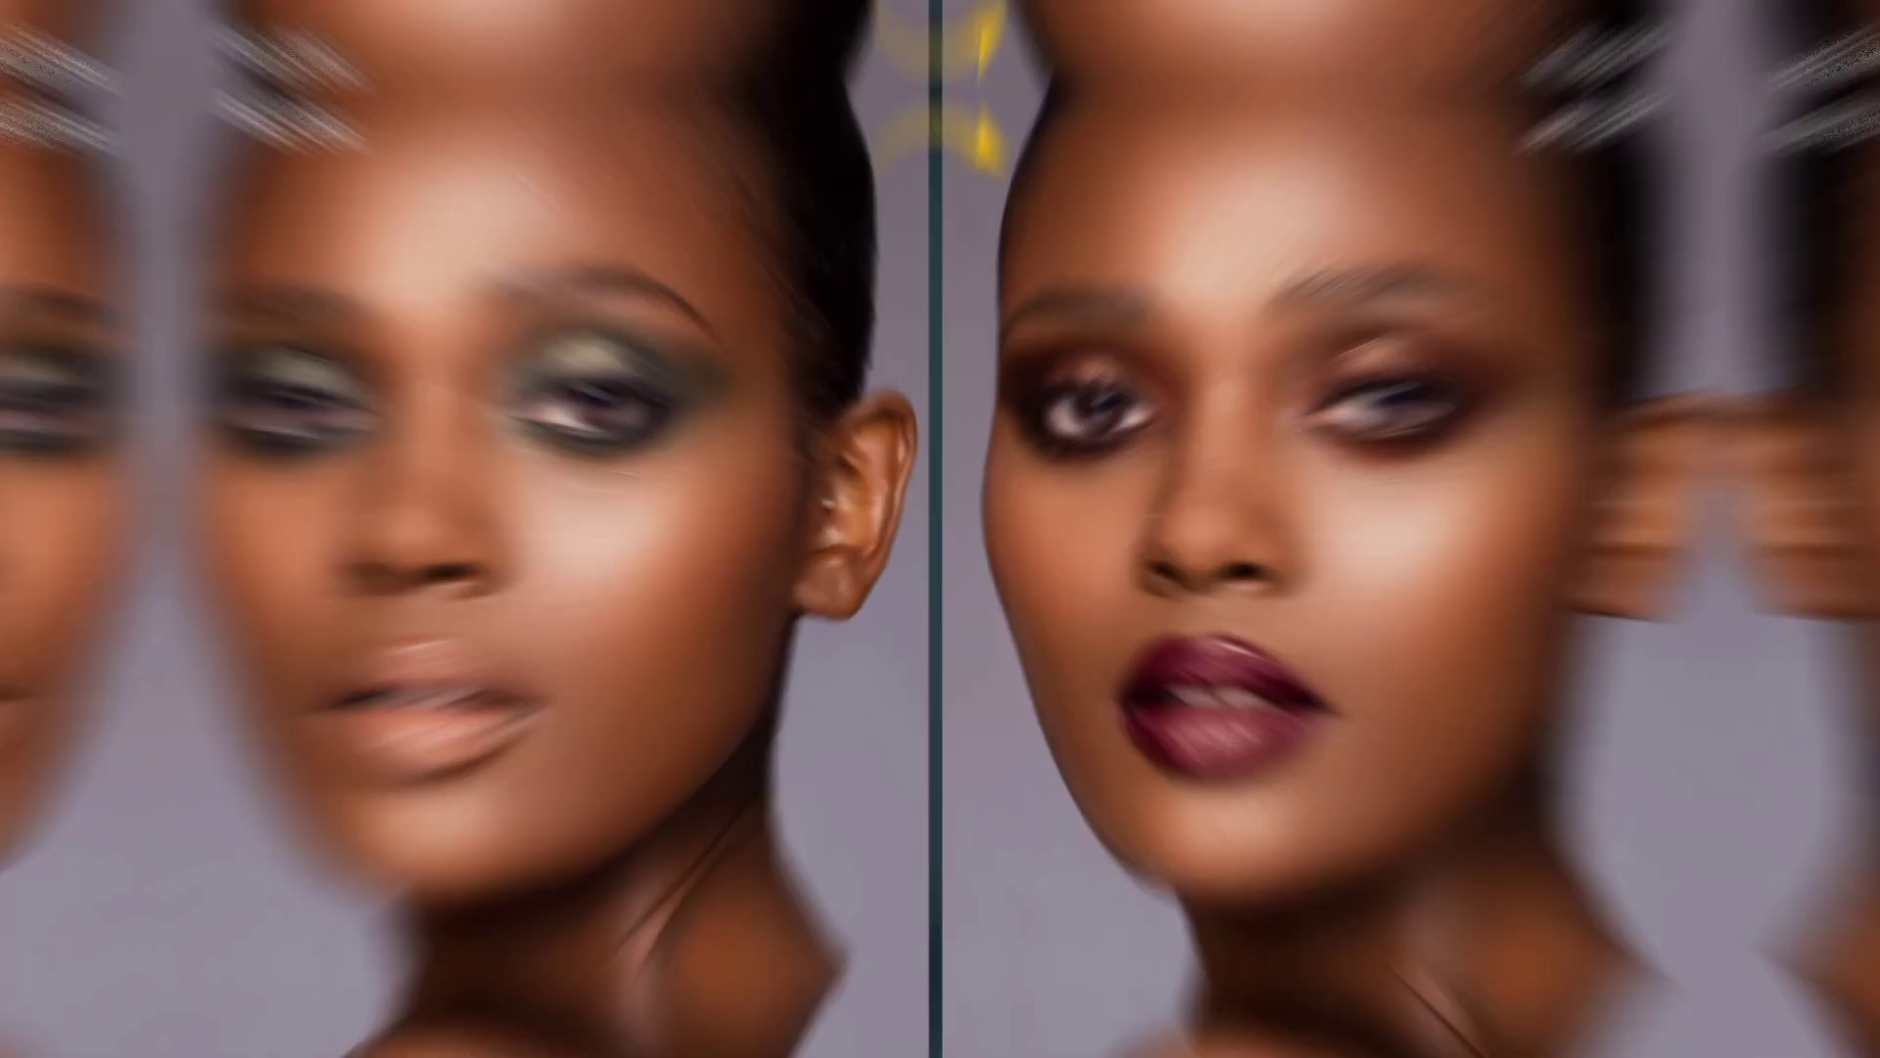